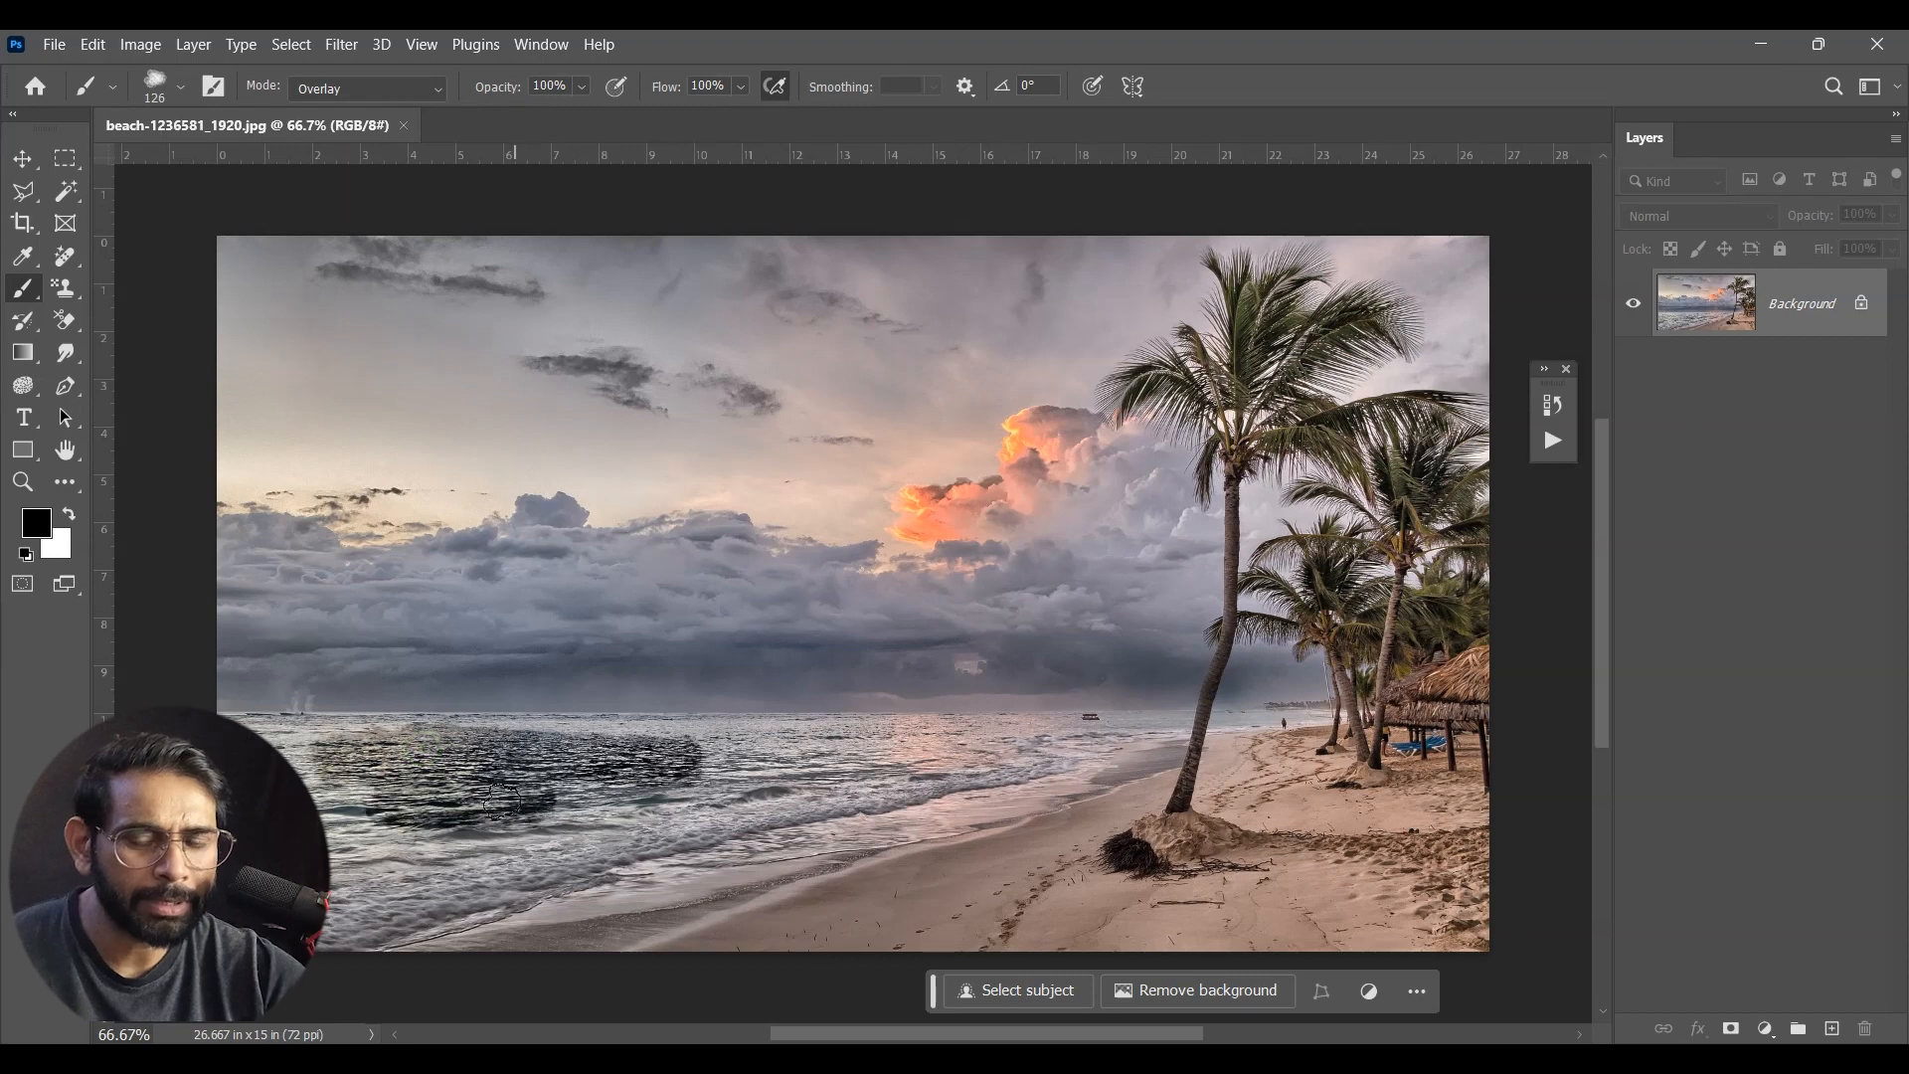
Step: Undo the black stroke on the sea and paint the water turquoise (#00ffc0) with the Overlay brush
{"action": "key", "text": "ctrl+z"}
{"action": "left_click", "coordinate": [48, 527]}
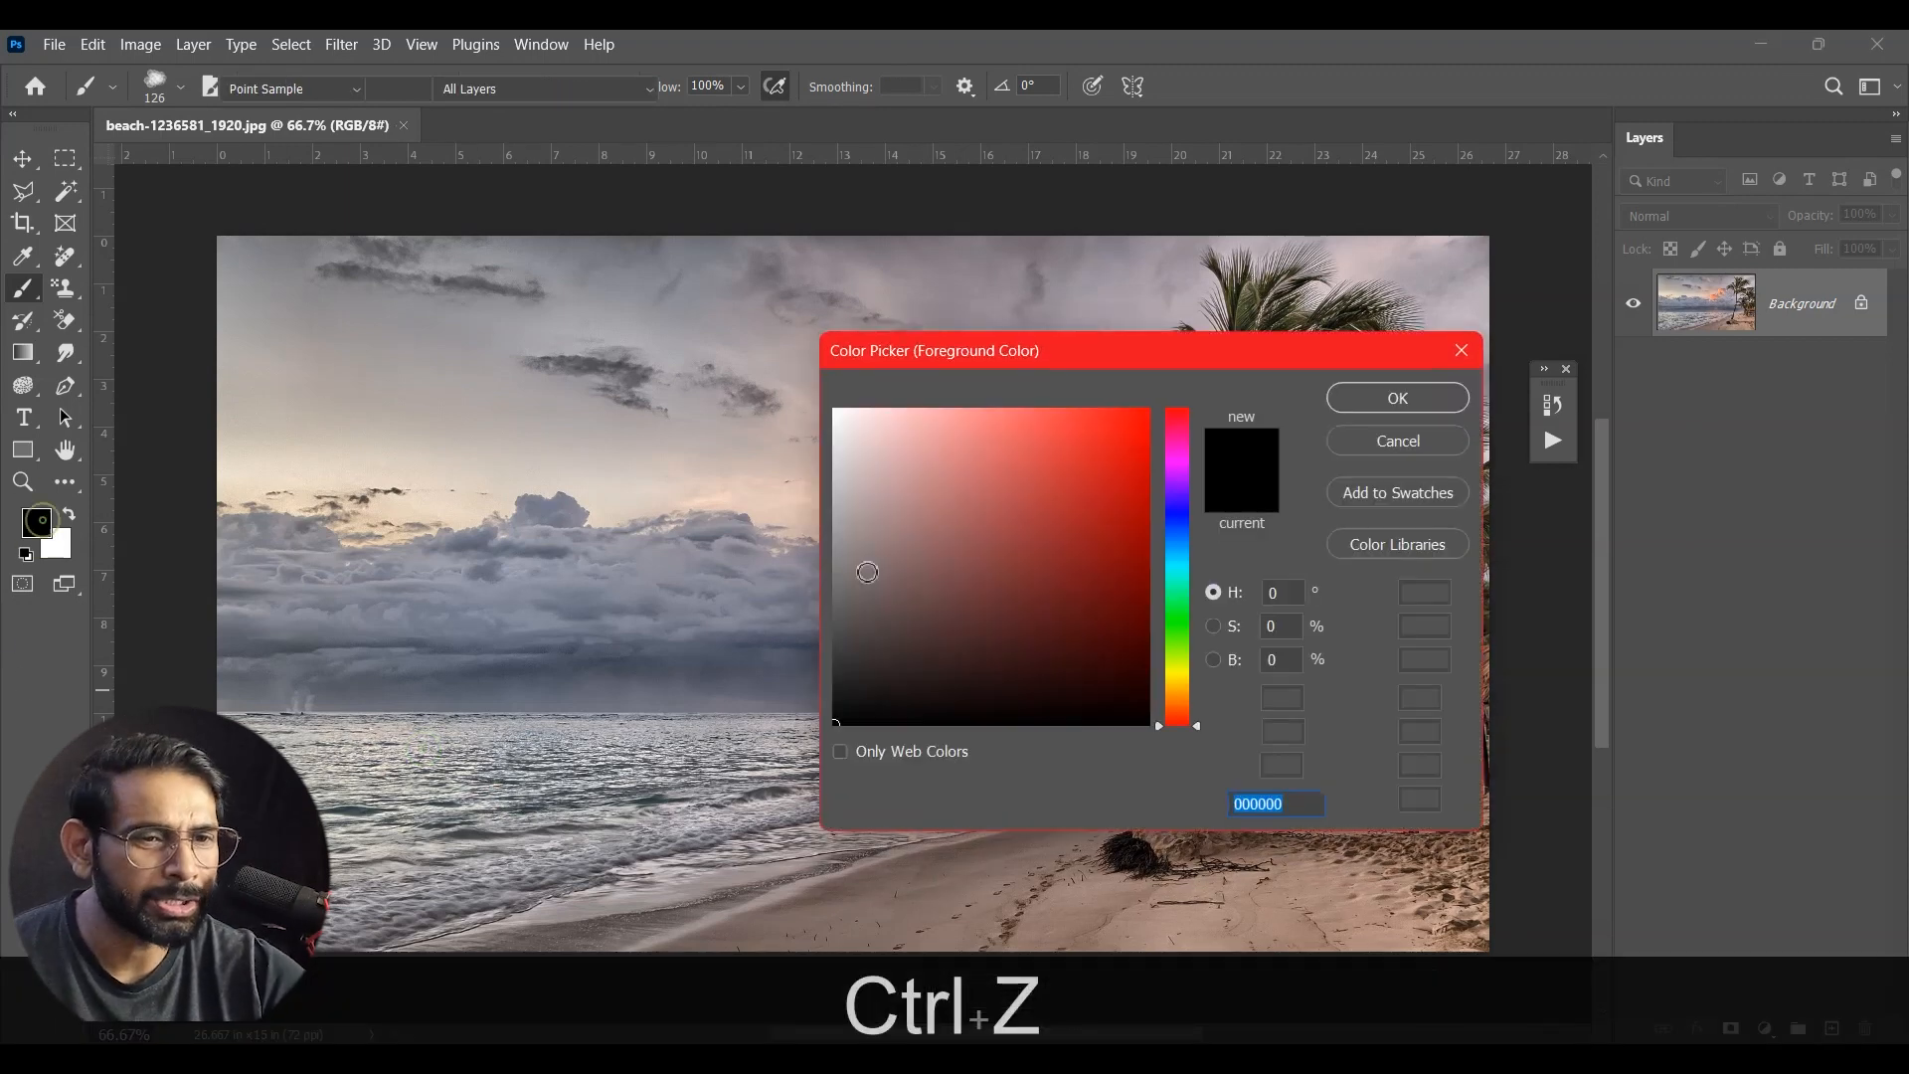
{"action": "left_click", "coordinate": [1187, 583]}
{"action": "mouse_move", "coordinate": [1187, 582]}
{"action": "left_mouse_down"}
{"action": "mouse_move", "coordinate": [1194, 557]}
{"action": "mouse_move", "coordinate": [1205, 585]}
{"action": "mouse_move", "coordinate": [1189, 581]}
{"action": "left_mouse_up"}
{"action": "left_click", "coordinate": [1130, 453]}
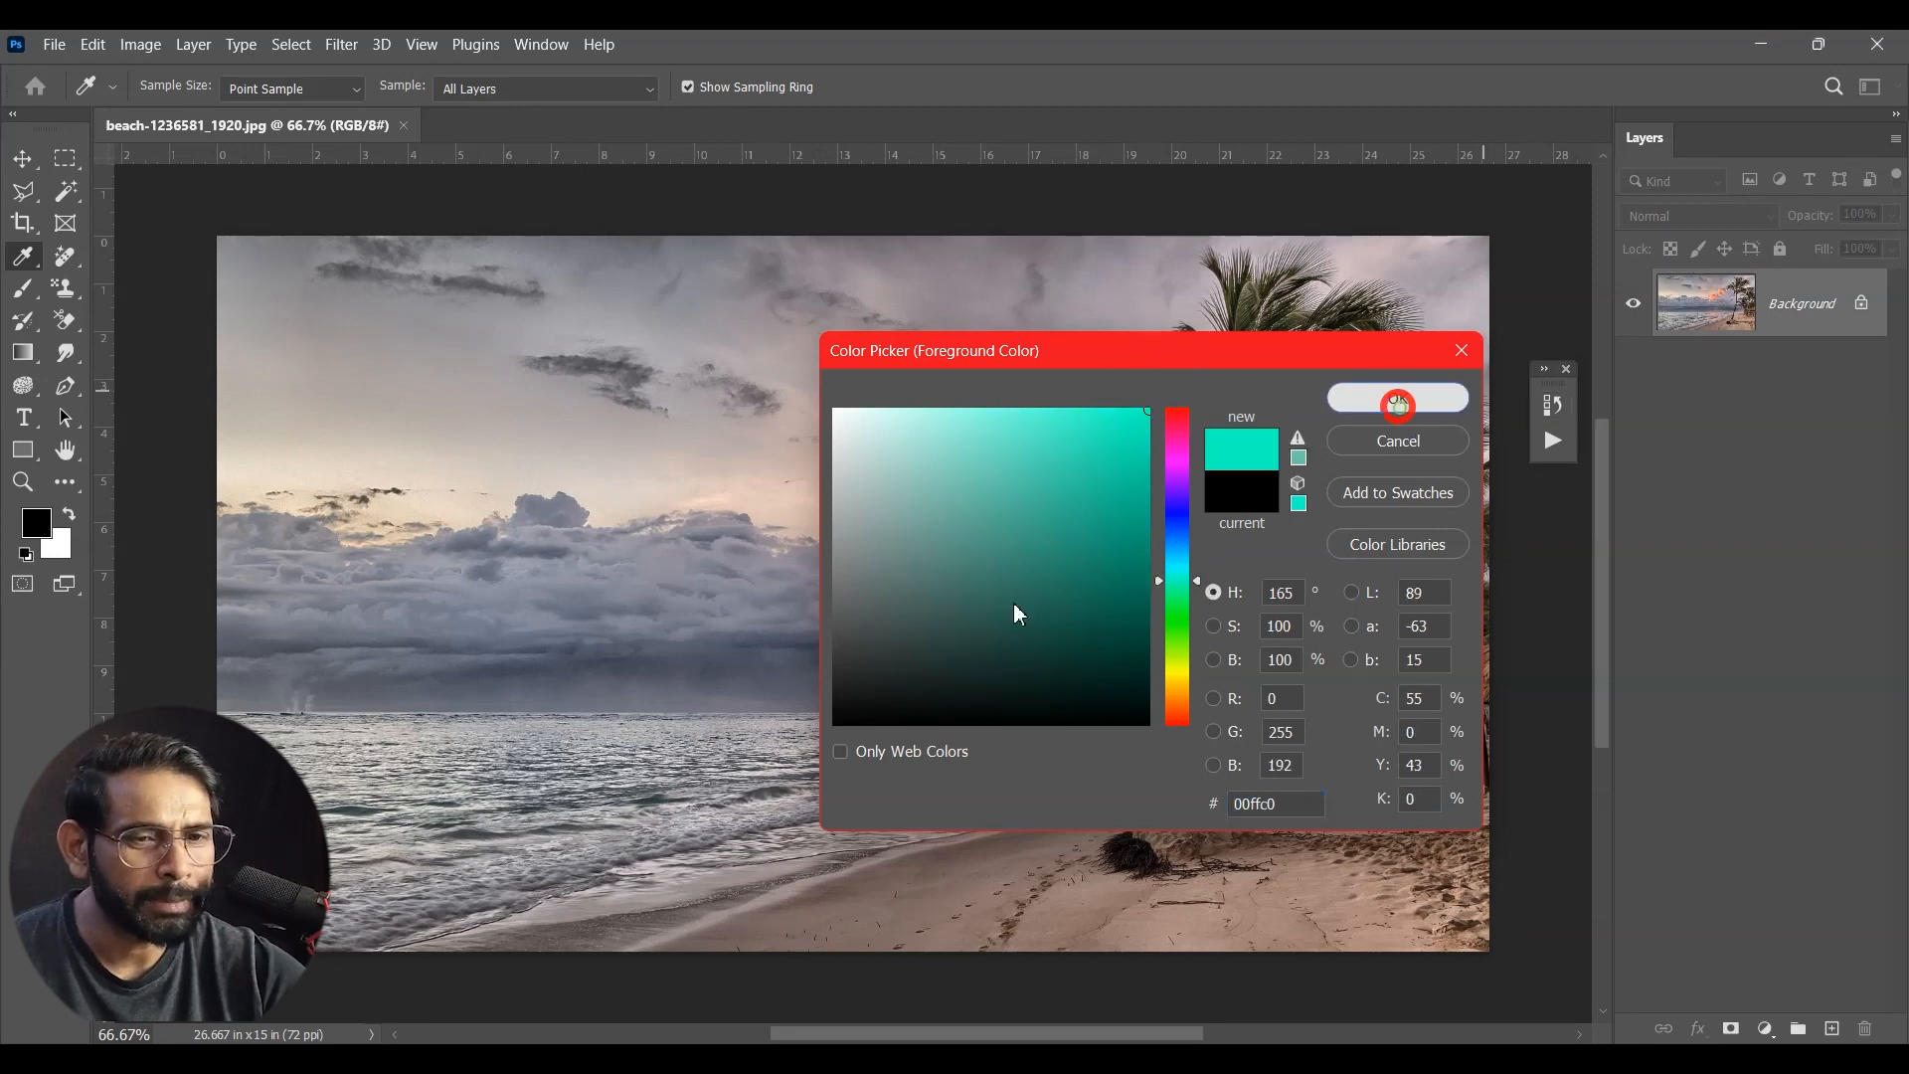
{"action": "left_click", "coordinate": [1398, 398]}
{"action": "key", "text": "b"}
{"action": "mouse_move", "coordinate": [328, 757]}
{"action": "left_mouse_down"}
{"action": "mouse_move", "coordinate": [388, 757]}
{"action": "mouse_move", "coordinate": [273, 735]}
{"action": "mouse_move", "coordinate": [792, 732]}
{"action": "mouse_move", "coordinate": [348, 768]}
{"action": "mouse_move", "coordinate": [573, 772]}
{"action": "mouse_move", "coordinate": [367, 806]}
{"action": "mouse_move", "coordinate": [348, 833]}
{"action": "mouse_move", "coordinate": [423, 866]}
{"action": "mouse_move", "coordinate": [340, 857]}
{"action": "mouse_move", "coordinate": [569, 807]}
{"action": "mouse_move", "coordinate": [458, 886]}
{"action": "mouse_move", "coordinate": [704, 813]}
{"action": "mouse_move", "coordinate": [575, 815]}
{"action": "mouse_move", "coordinate": [646, 793]}
{"action": "mouse_move", "coordinate": [537, 828]}
{"action": "mouse_move", "coordinate": [970, 727]}
{"action": "mouse_move", "coordinate": [808, 722]}
{"action": "mouse_move", "coordinate": [1102, 714]}
{"action": "mouse_move", "coordinate": [378, 855]}
{"action": "left_mouse_up"}
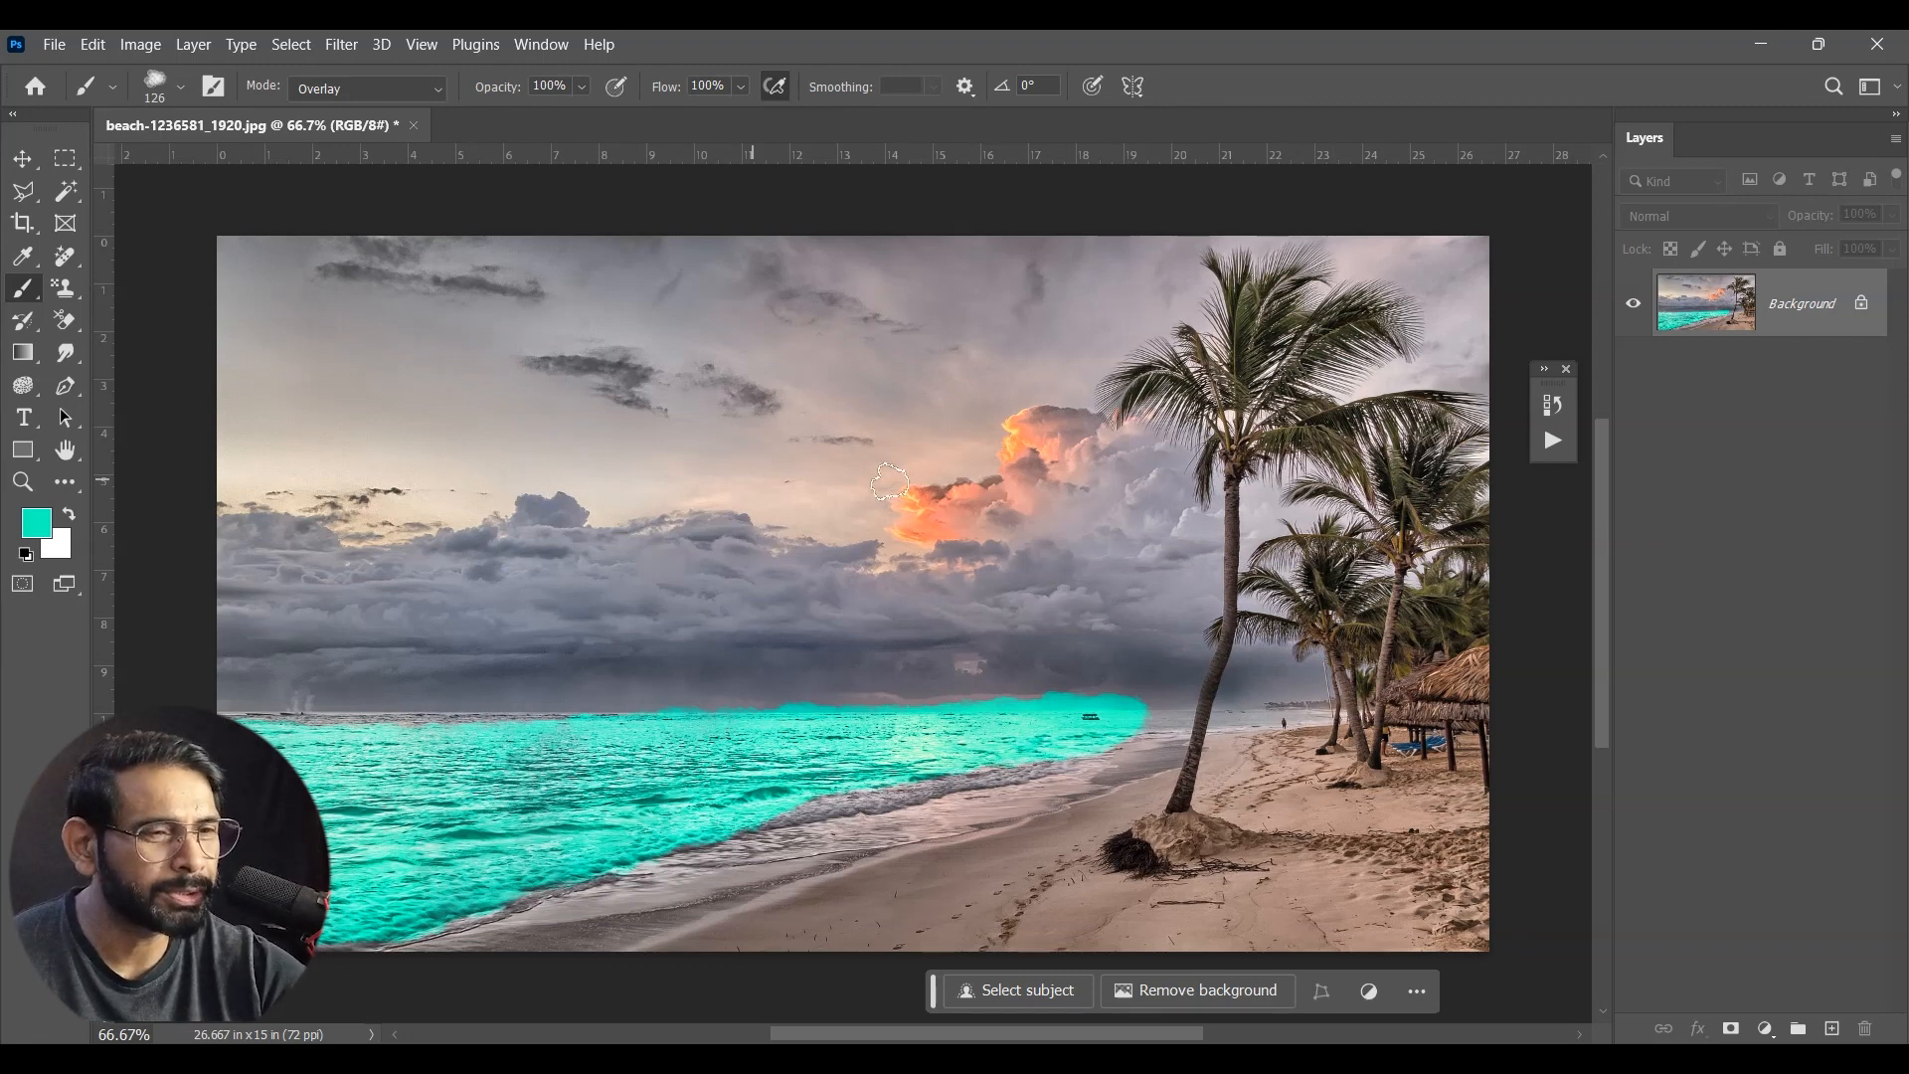
Step: Open the History panel clear of the palm trees and add a second turquoise brush stroke over the water near the shore
{"action": "left_click", "coordinate": [1553, 402]}
{"action": "left_click_drag", "start_coordinate": [1608, 381], "coordinate": [1528, 257]}
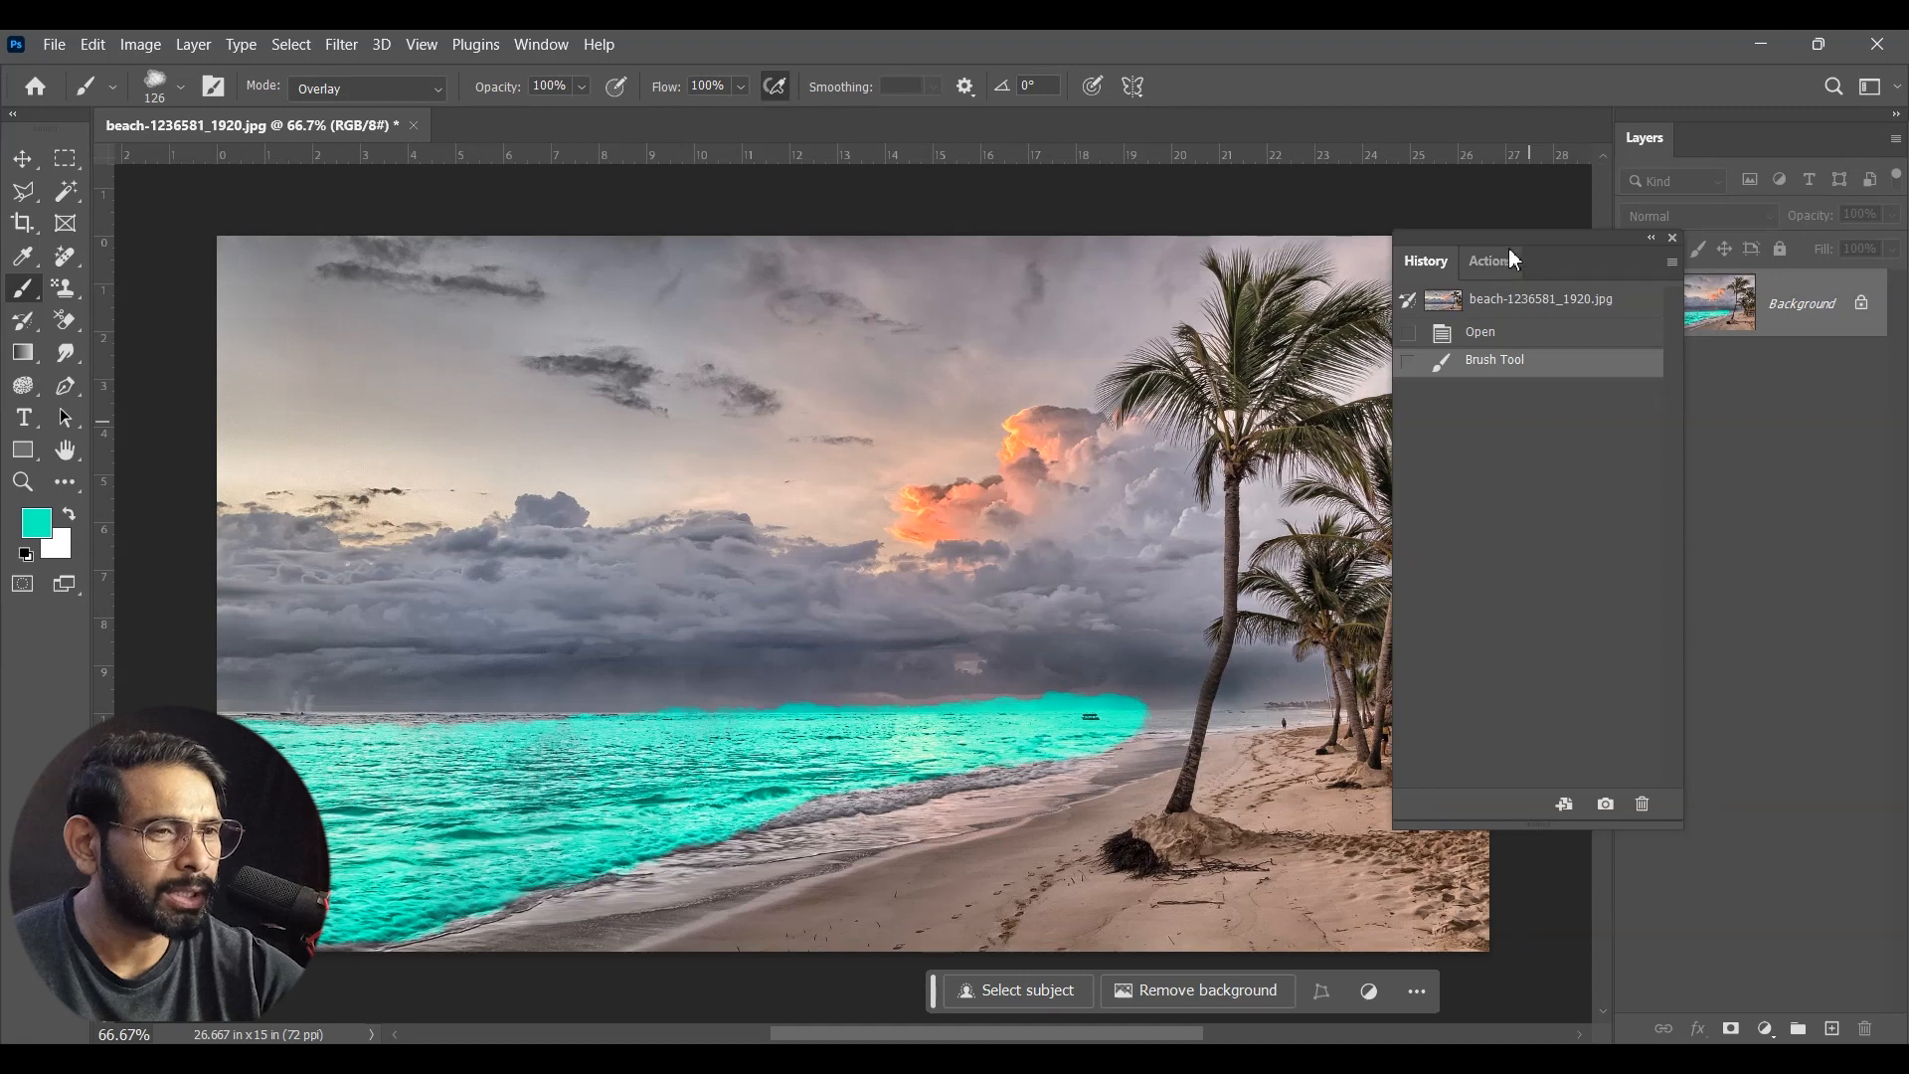
{"action": "left_click_drag", "start_coordinate": [1513, 261], "coordinate": [1681, 422]}
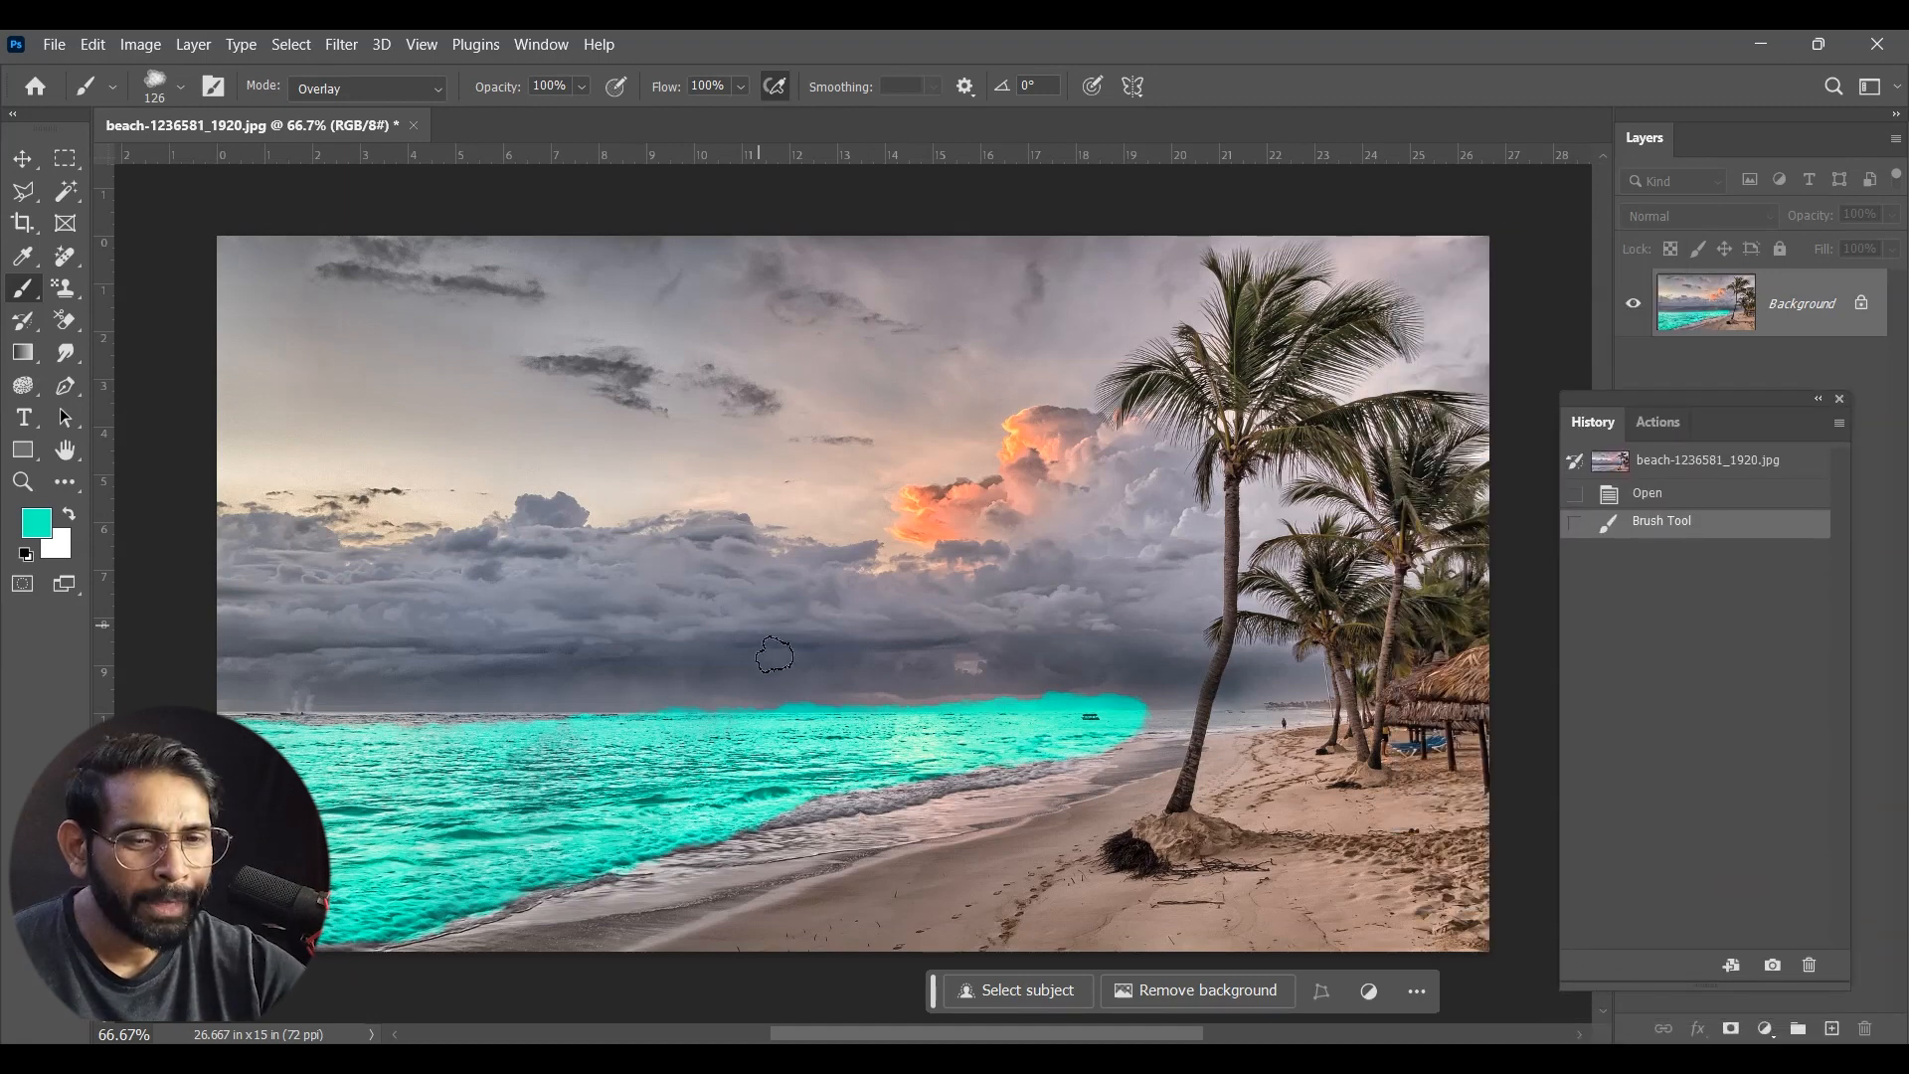
{"action": "mouse_move", "coordinate": [1100, 725]}
{"action": "left_mouse_down"}
{"action": "mouse_move", "coordinate": [785, 790]}
{"action": "mouse_move", "coordinate": [546, 810]}
{"action": "left_mouse_up"}
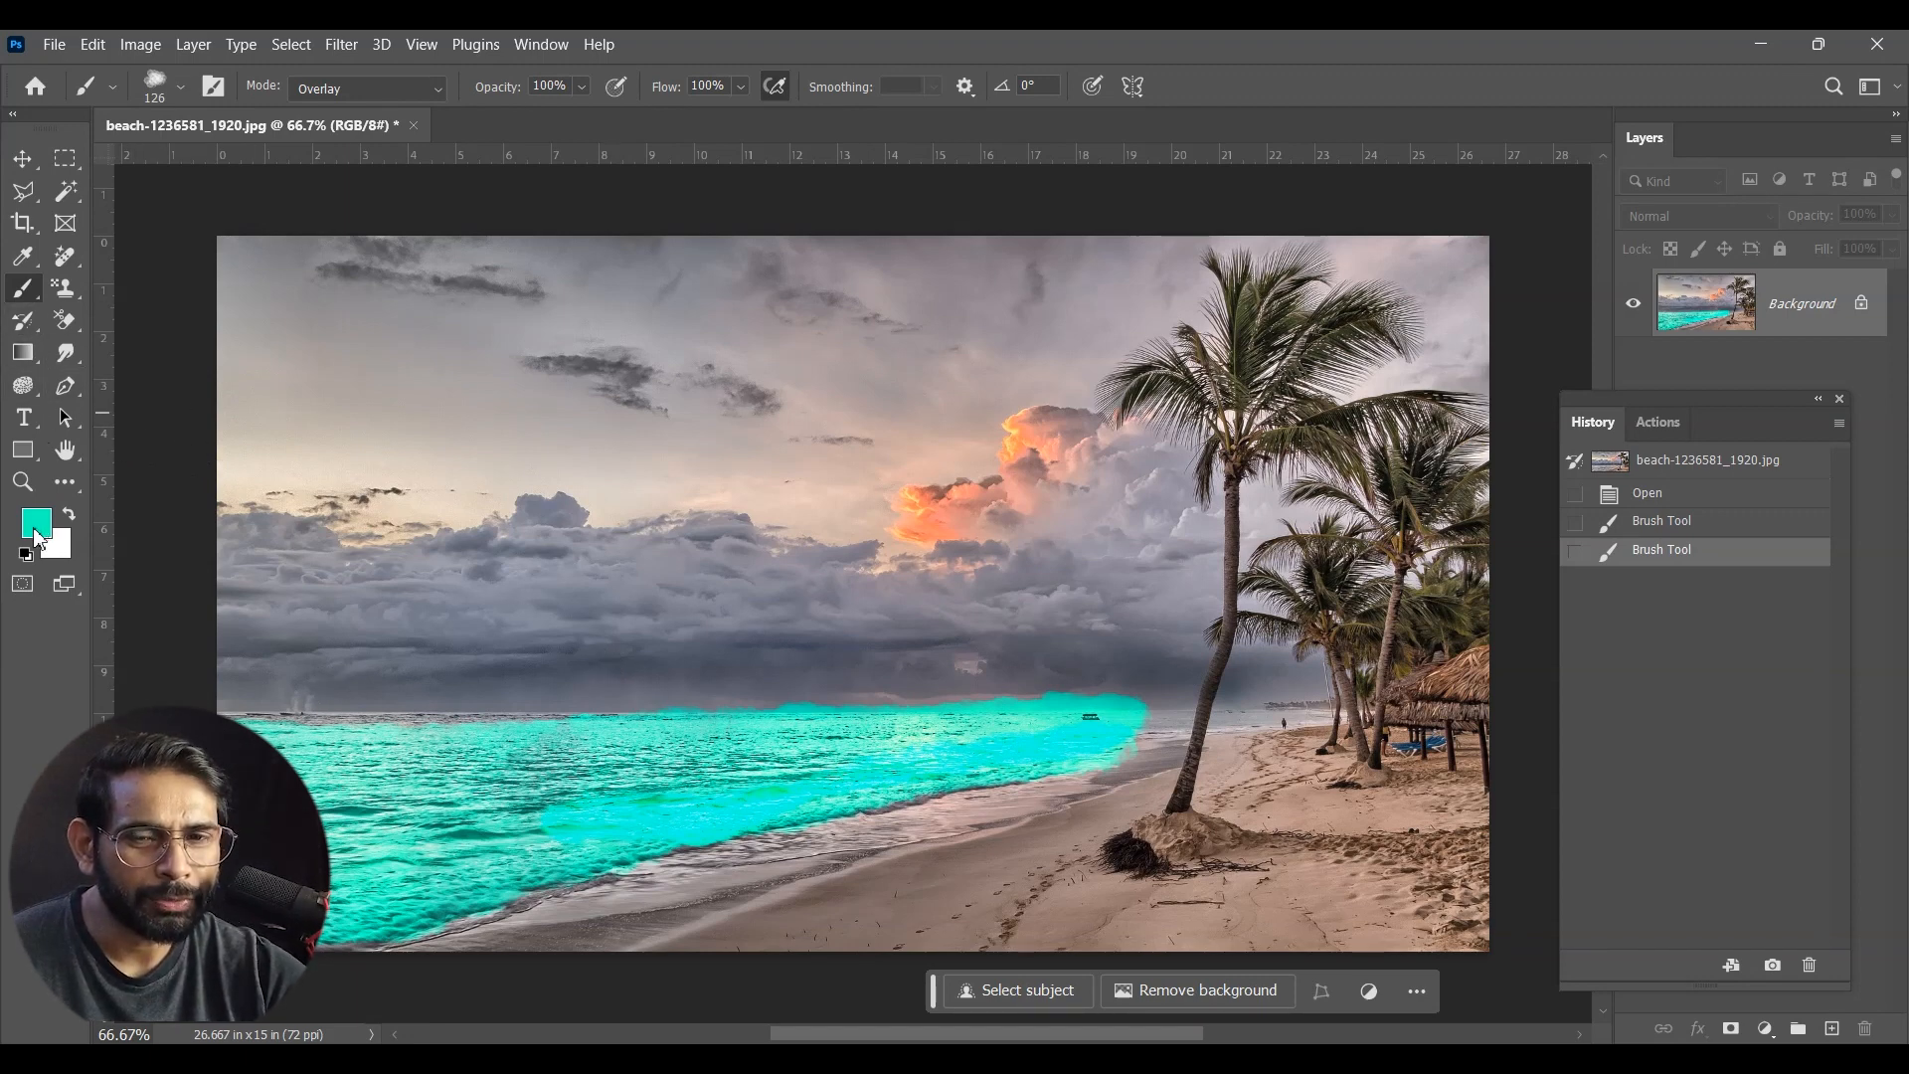
Step: Set the foreground colour to yellow (#ffea60) and paint the whole sandy beach with the Overlay brush
{"action": "left_click", "coordinate": [38, 525]}
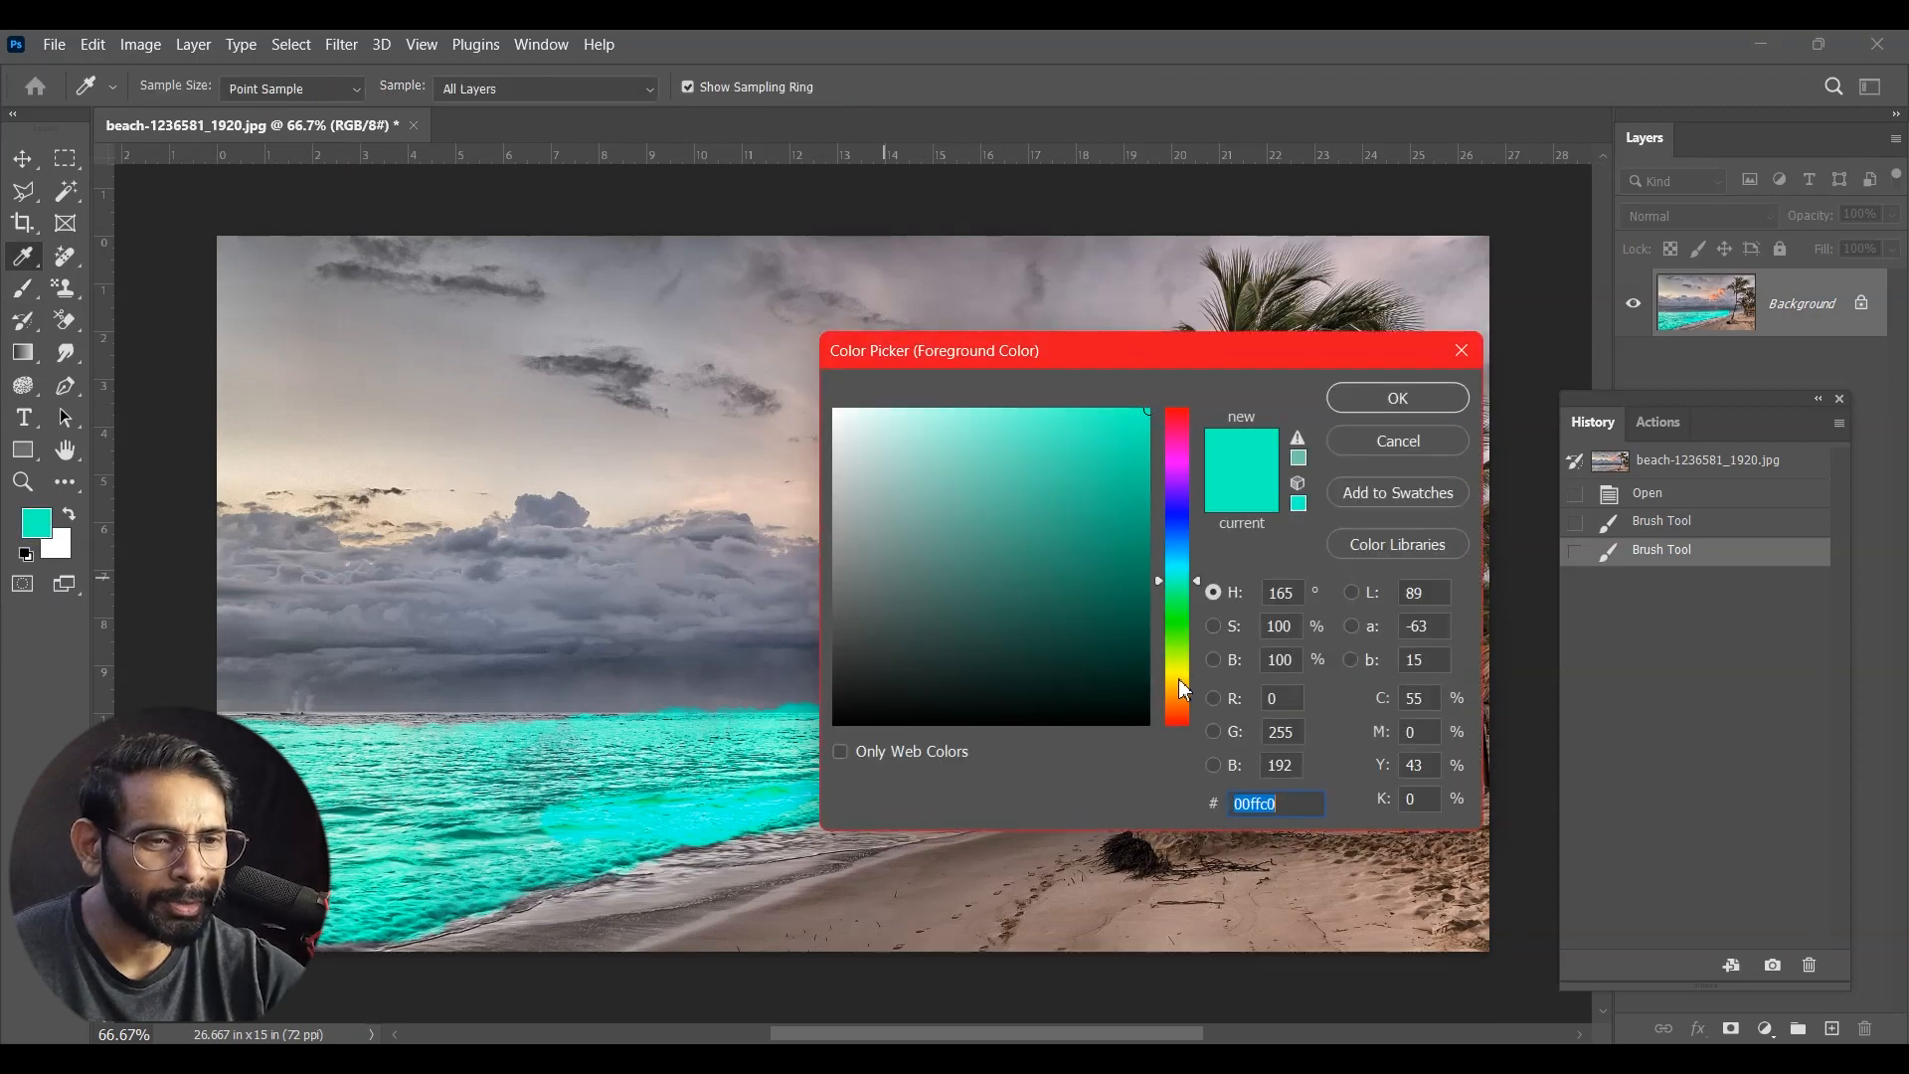
{"action": "left_click", "coordinate": [1180, 679]}
{"action": "left_click_drag", "start_coordinate": [1113, 419], "coordinate": [1034, 406]}
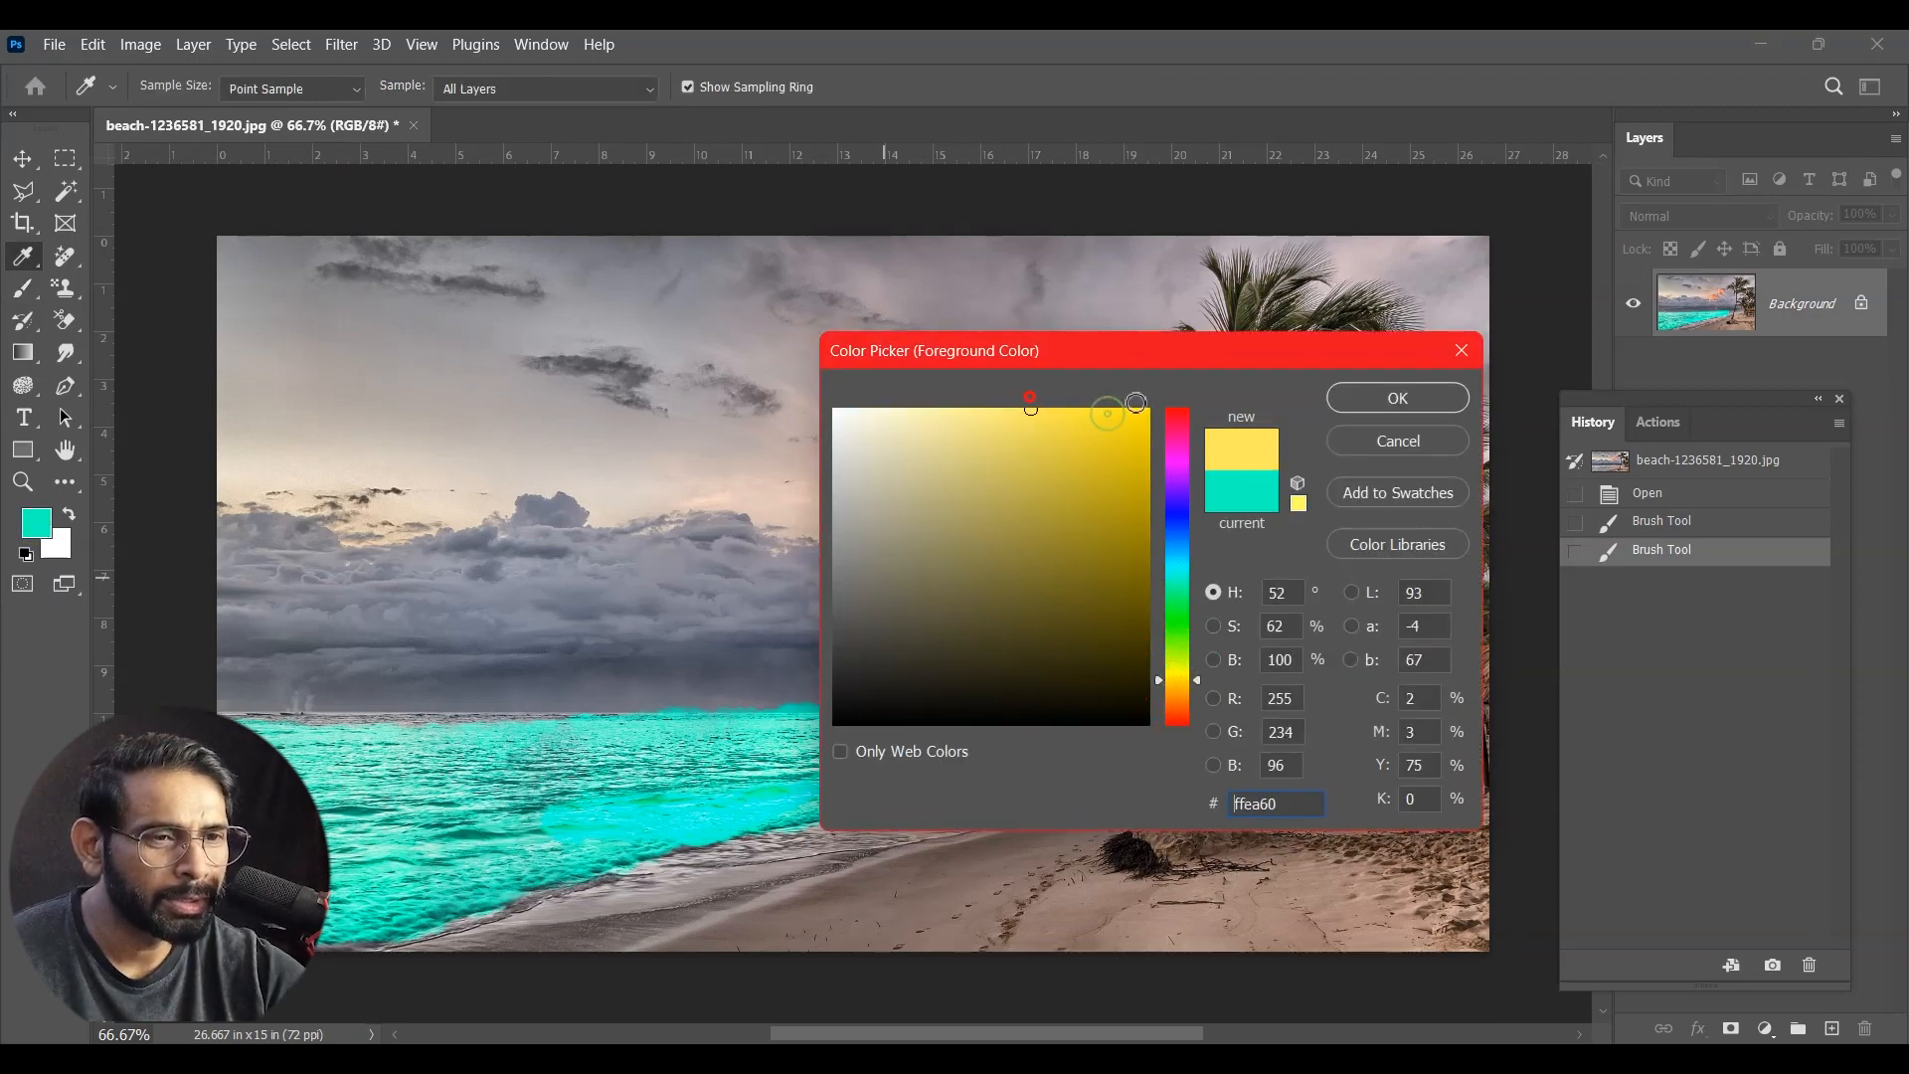
{"action": "left_click", "coordinate": [1395, 403]}
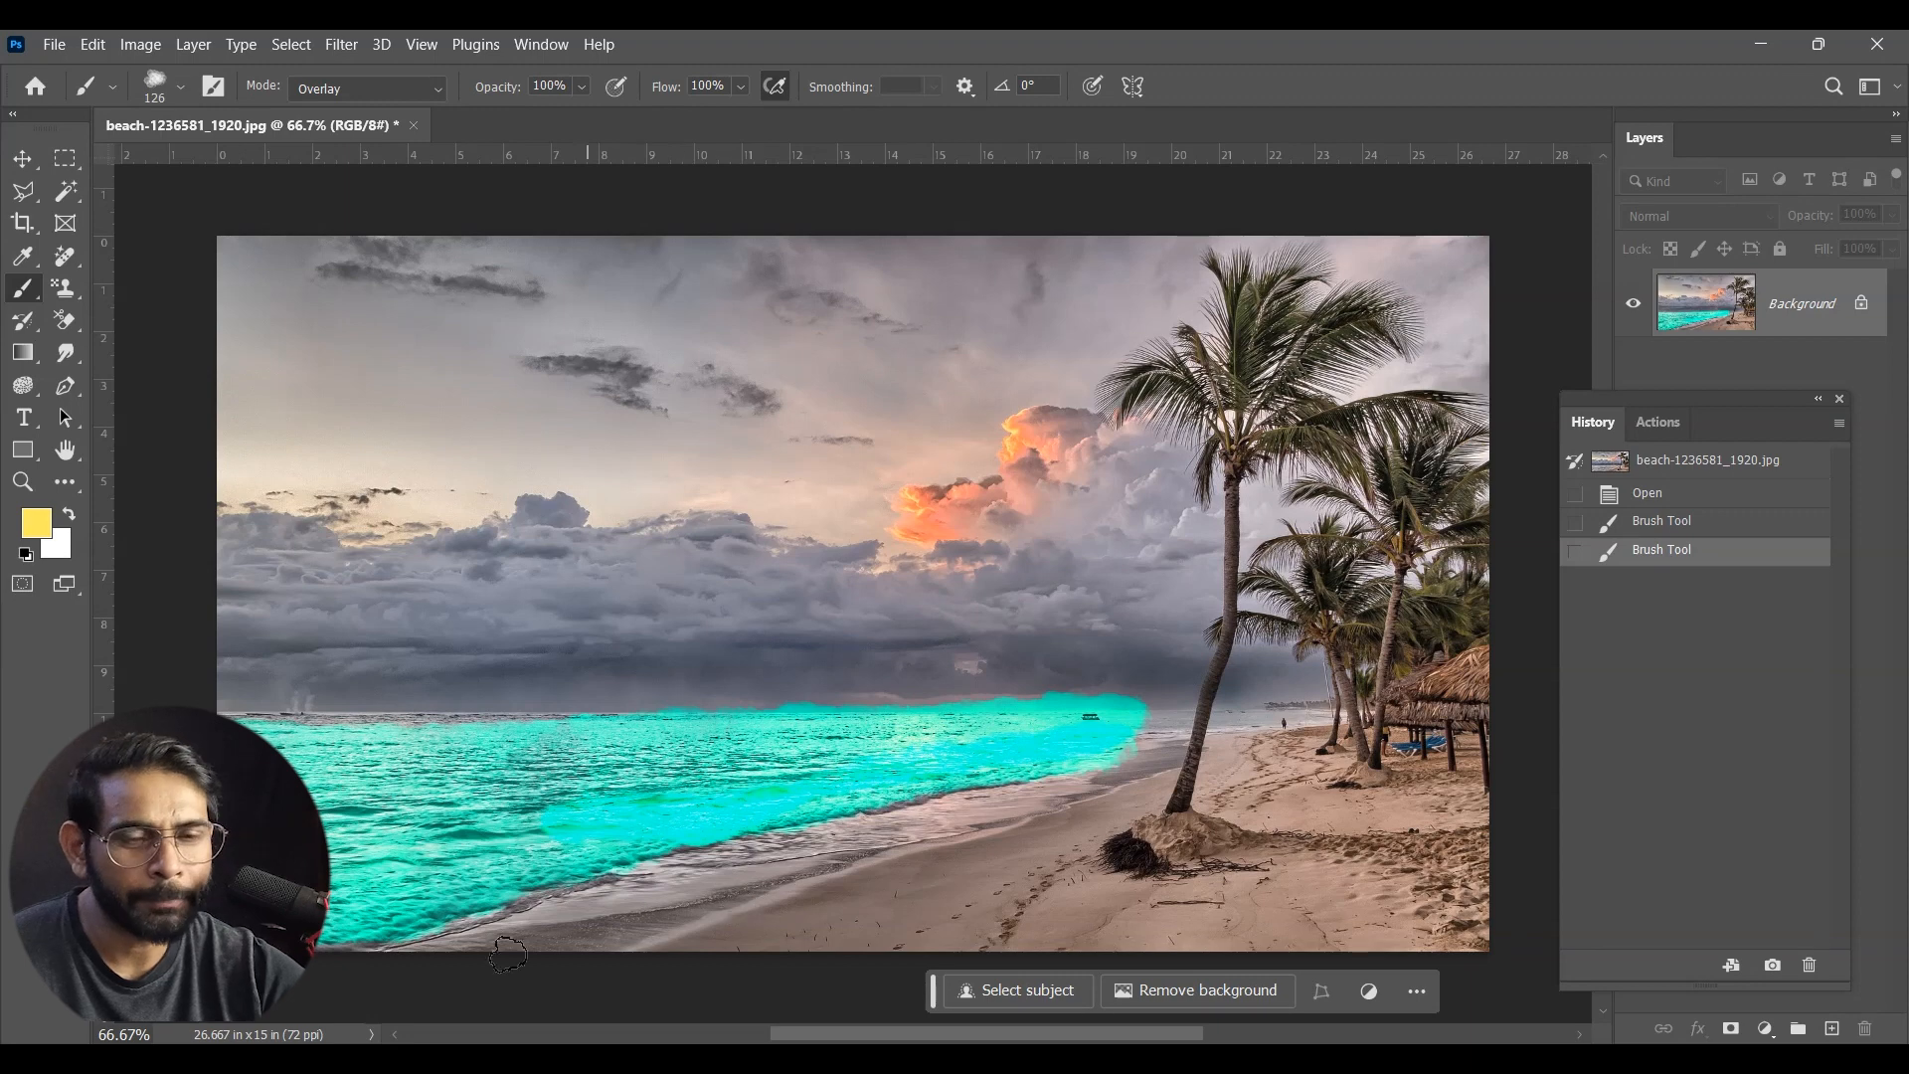
{"action": "mouse_move", "coordinate": [668, 943]}
{"action": "left_mouse_down"}
{"action": "mouse_move", "coordinate": [687, 909]}
{"action": "mouse_move", "coordinate": [493, 931]}
{"action": "mouse_move", "coordinate": [881, 832]}
{"action": "mouse_move", "coordinate": [800, 841]}
{"action": "mouse_move", "coordinate": [656, 915]}
{"action": "mouse_move", "coordinate": [792, 903]}
{"action": "mouse_move", "coordinate": [430, 923]}
{"action": "mouse_move", "coordinate": [1063, 823]}
{"action": "mouse_move", "coordinate": [1026, 789]}
{"action": "mouse_move", "coordinate": [1073, 888]}
{"action": "mouse_move", "coordinate": [700, 934]}
{"action": "mouse_move", "coordinate": [930, 961]}
{"action": "mouse_move", "coordinate": [1503, 900]}
{"action": "mouse_move", "coordinate": [1158, 941]}
{"action": "mouse_move", "coordinate": [1072, 923]}
{"action": "mouse_move", "coordinate": [1326, 892]}
{"action": "mouse_move", "coordinate": [1479, 924]}
{"action": "mouse_move", "coordinate": [1475, 849]}
{"action": "mouse_move", "coordinate": [1173, 892]}
{"action": "mouse_move", "coordinate": [1233, 850]}
{"action": "mouse_move", "coordinate": [1209, 783]}
{"action": "mouse_move", "coordinate": [1224, 754]}
{"action": "mouse_move", "coordinate": [1087, 781]}
{"action": "mouse_move", "coordinate": [1250, 746]}
{"action": "mouse_move", "coordinate": [1279, 783]}
{"action": "mouse_move", "coordinate": [1448, 791]}
{"action": "mouse_move", "coordinate": [1238, 822]}
{"action": "mouse_move", "coordinate": [1436, 823]}
{"action": "mouse_move", "coordinate": [1315, 777]}
{"action": "mouse_move", "coordinate": [1314, 757]}
{"action": "mouse_move", "coordinate": [1356, 800]}
{"action": "mouse_move", "coordinate": [1441, 780]}
{"action": "mouse_move", "coordinate": [1309, 877]}
{"action": "mouse_move", "coordinate": [1067, 873]}
{"action": "left_mouse_up"}
{"action": "mouse_move", "coordinate": [1447, 890]}
{"action": "left_mouse_down"}
{"action": "mouse_move", "coordinate": [1491, 915]}
{"action": "mouse_move", "coordinate": [587, 964]}
{"action": "mouse_move", "coordinate": [460, 923]}
{"action": "mouse_move", "coordinate": [629, 892]}
{"action": "mouse_move", "coordinate": [741, 843]}
{"action": "mouse_move", "coordinate": [791, 875]}
{"action": "left_mouse_up"}
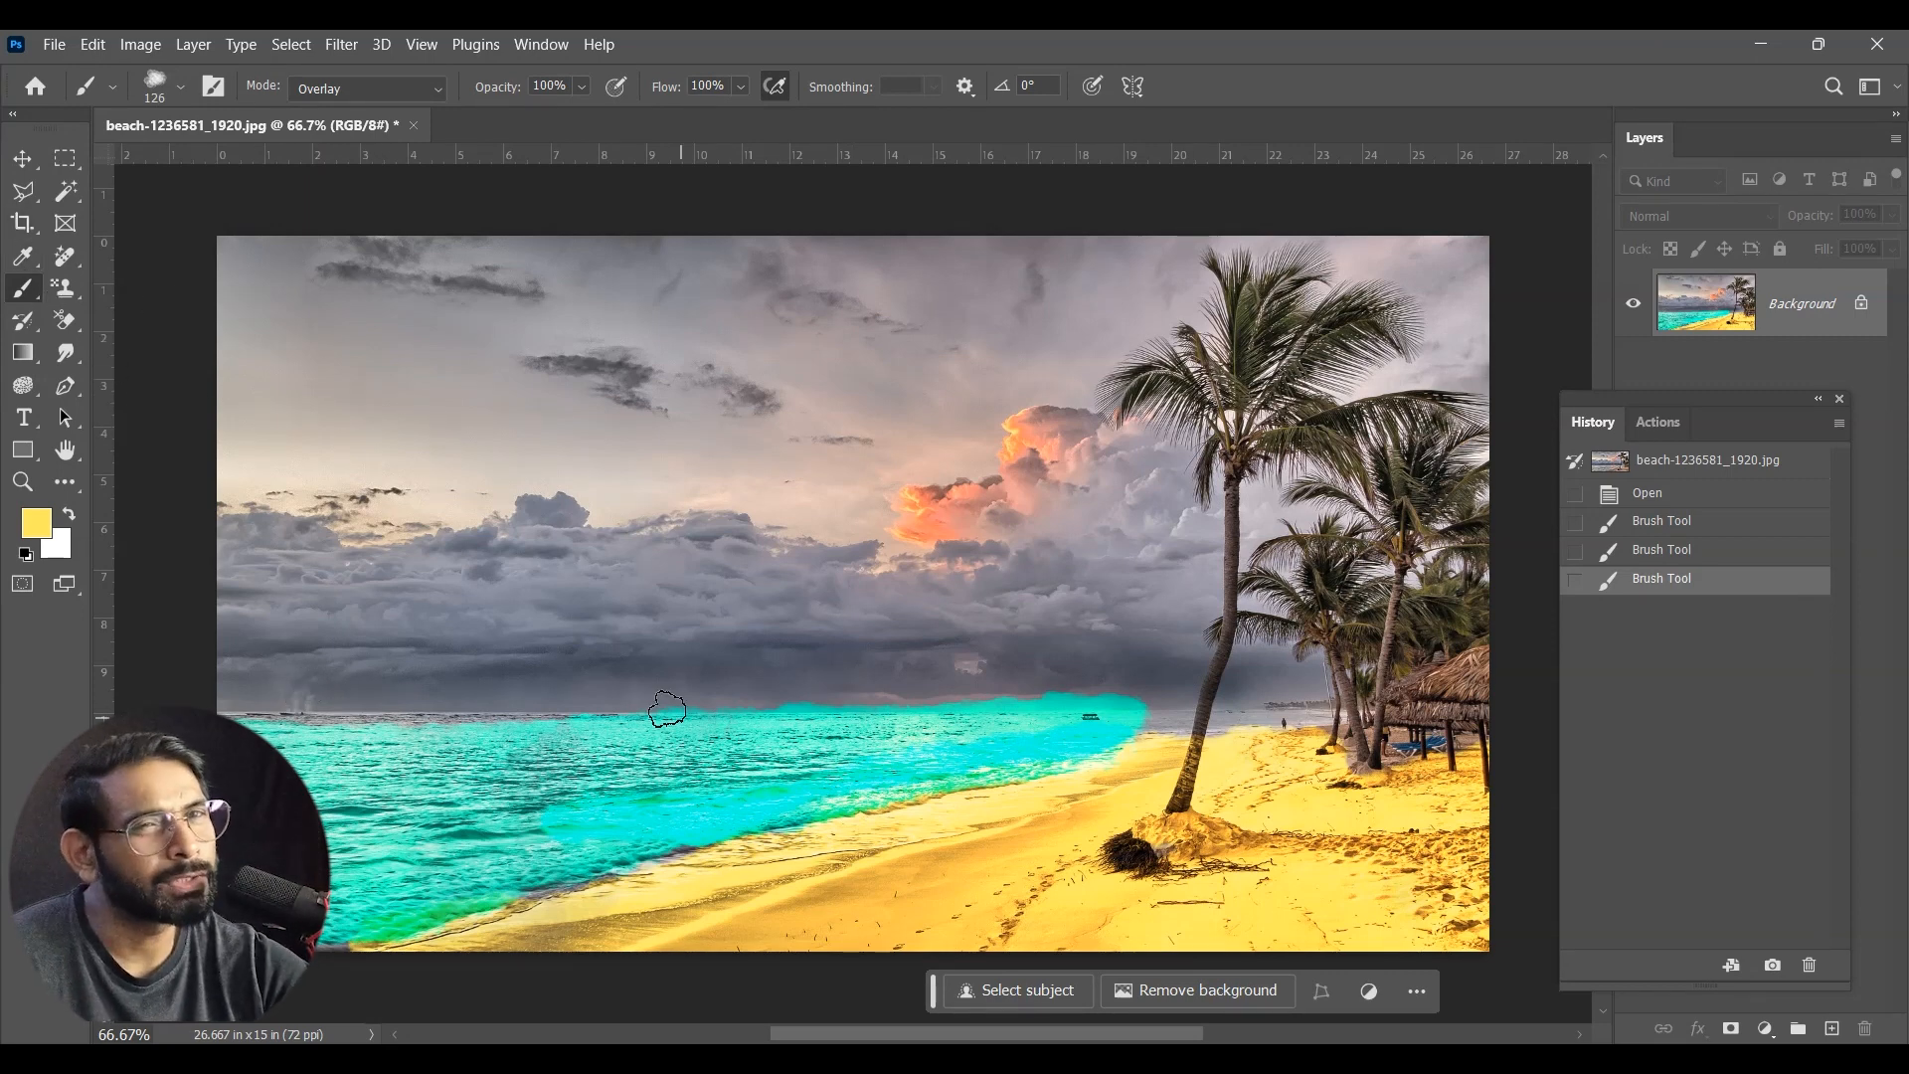
Step: Try erasing part of the turquoise sea with the Eraser tool, and undo the erasing
{"action": "left_click", "coordinate": [71, 320]}
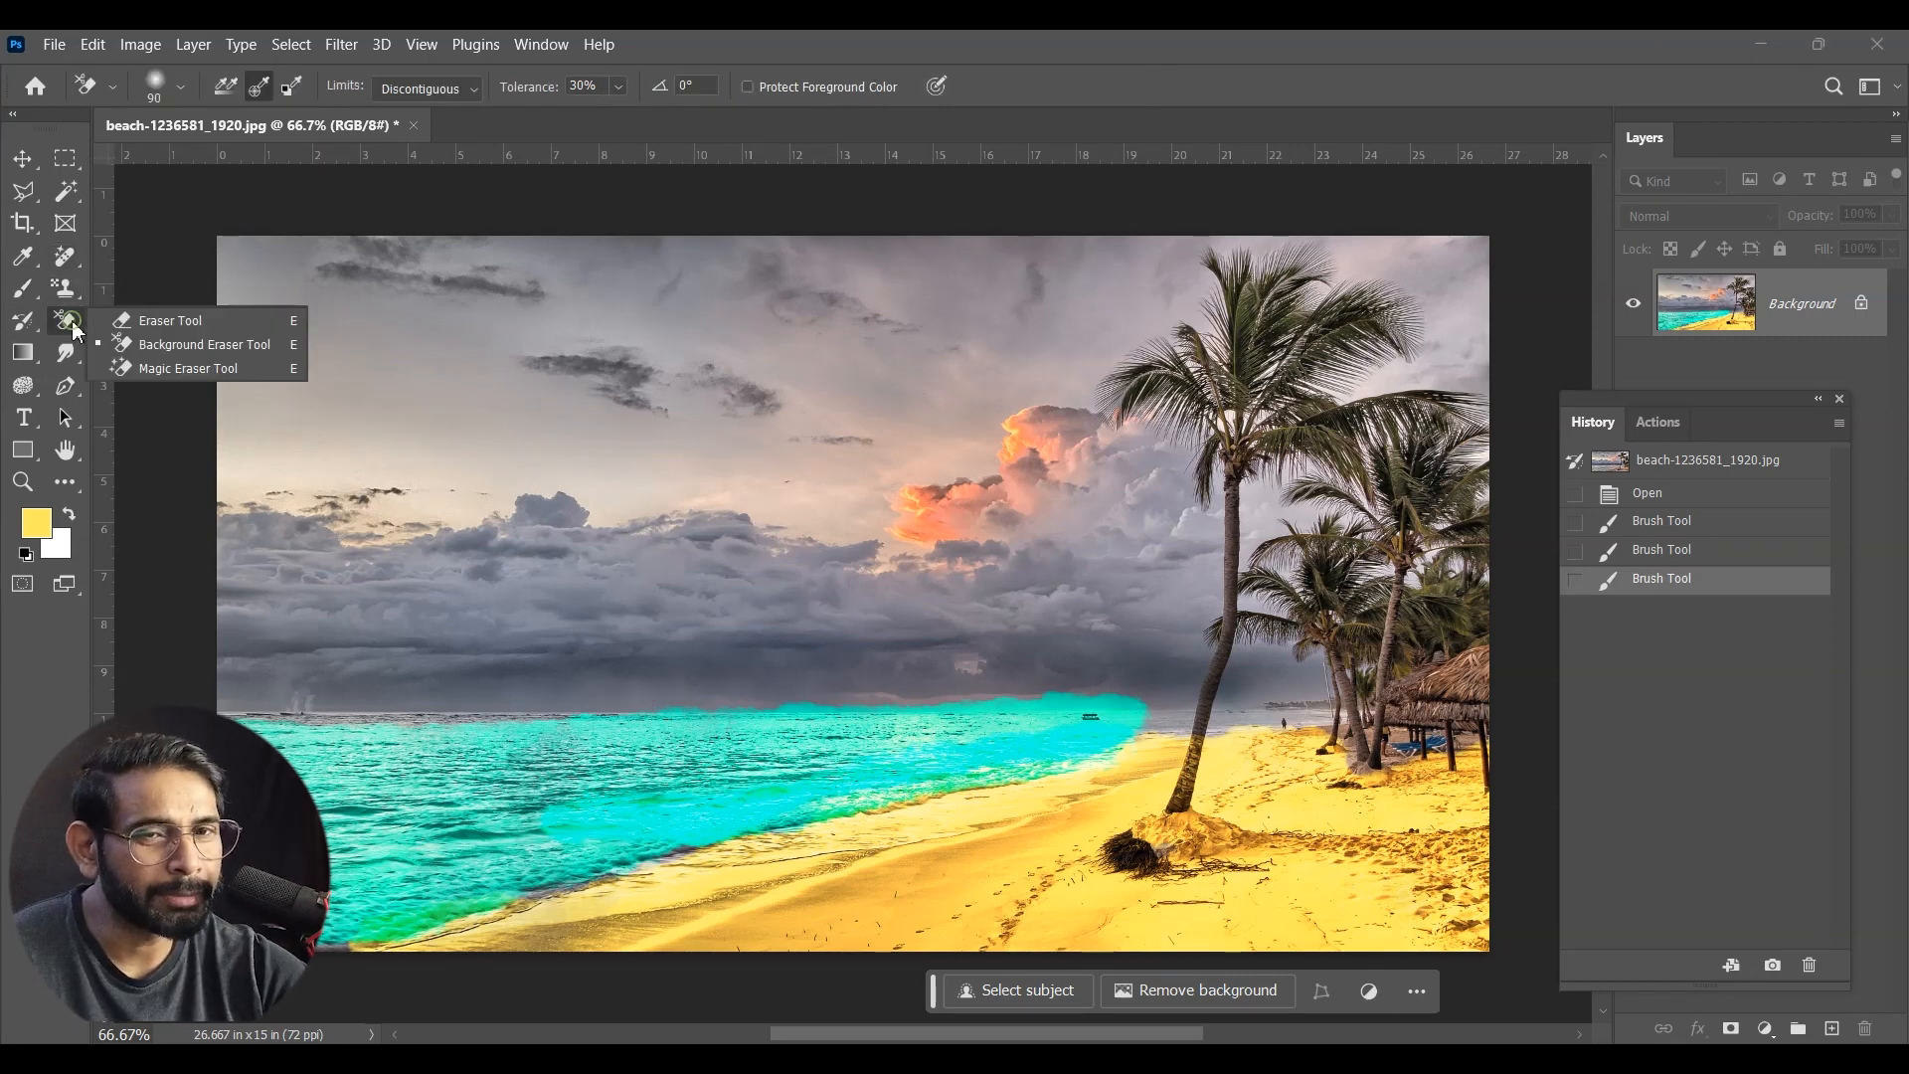
{"action": "left_click", "coordinate": [181, 324]}
{"action": "mouse_move", "coordinate": [885, 691]}
{"action": "left_mouse_down"}
{"action": "mouse_move", "coordinate": [774, 681]}
{"action": "mouse_move", "coordinate": [432, 837]}
{"action": "mouse_move", "coordinate": [756, 778]}
{"action": "left_mouse_up"}
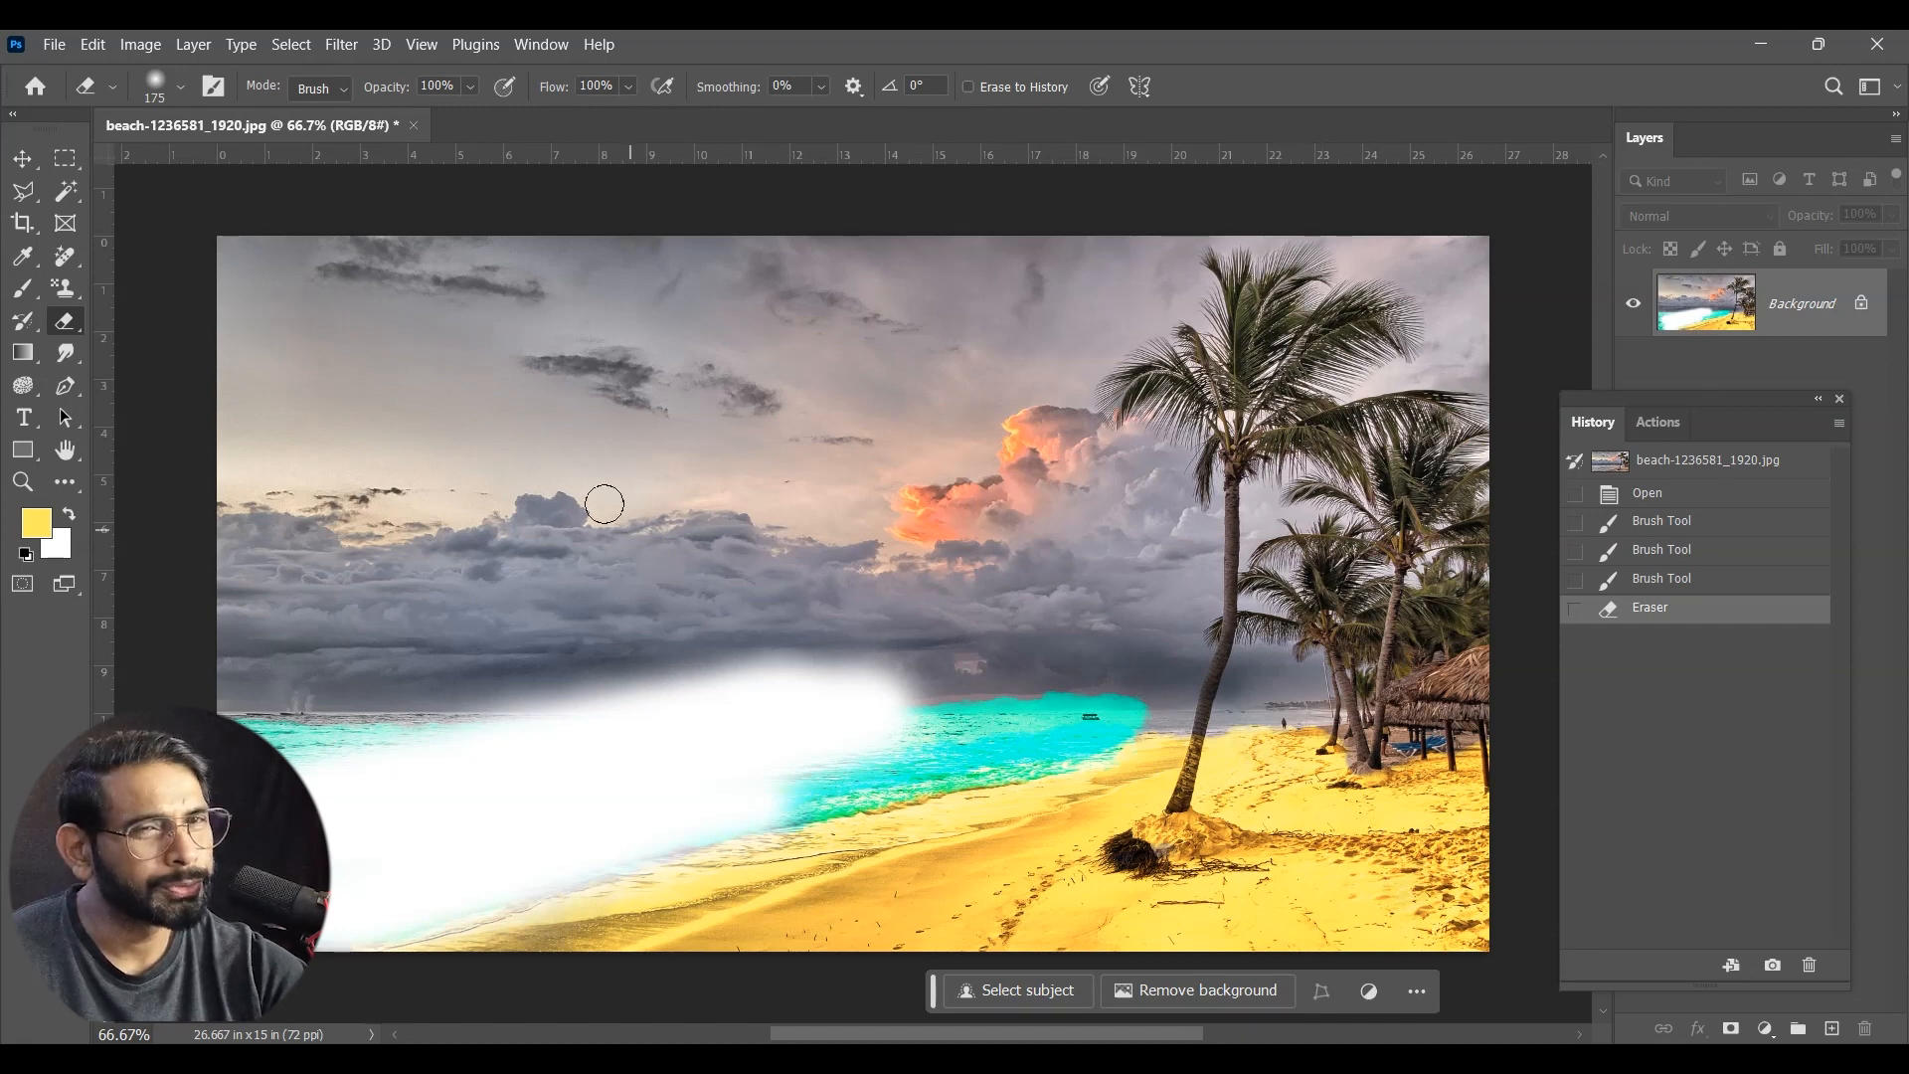
{"action": "key", "text": "ctrl+z"}
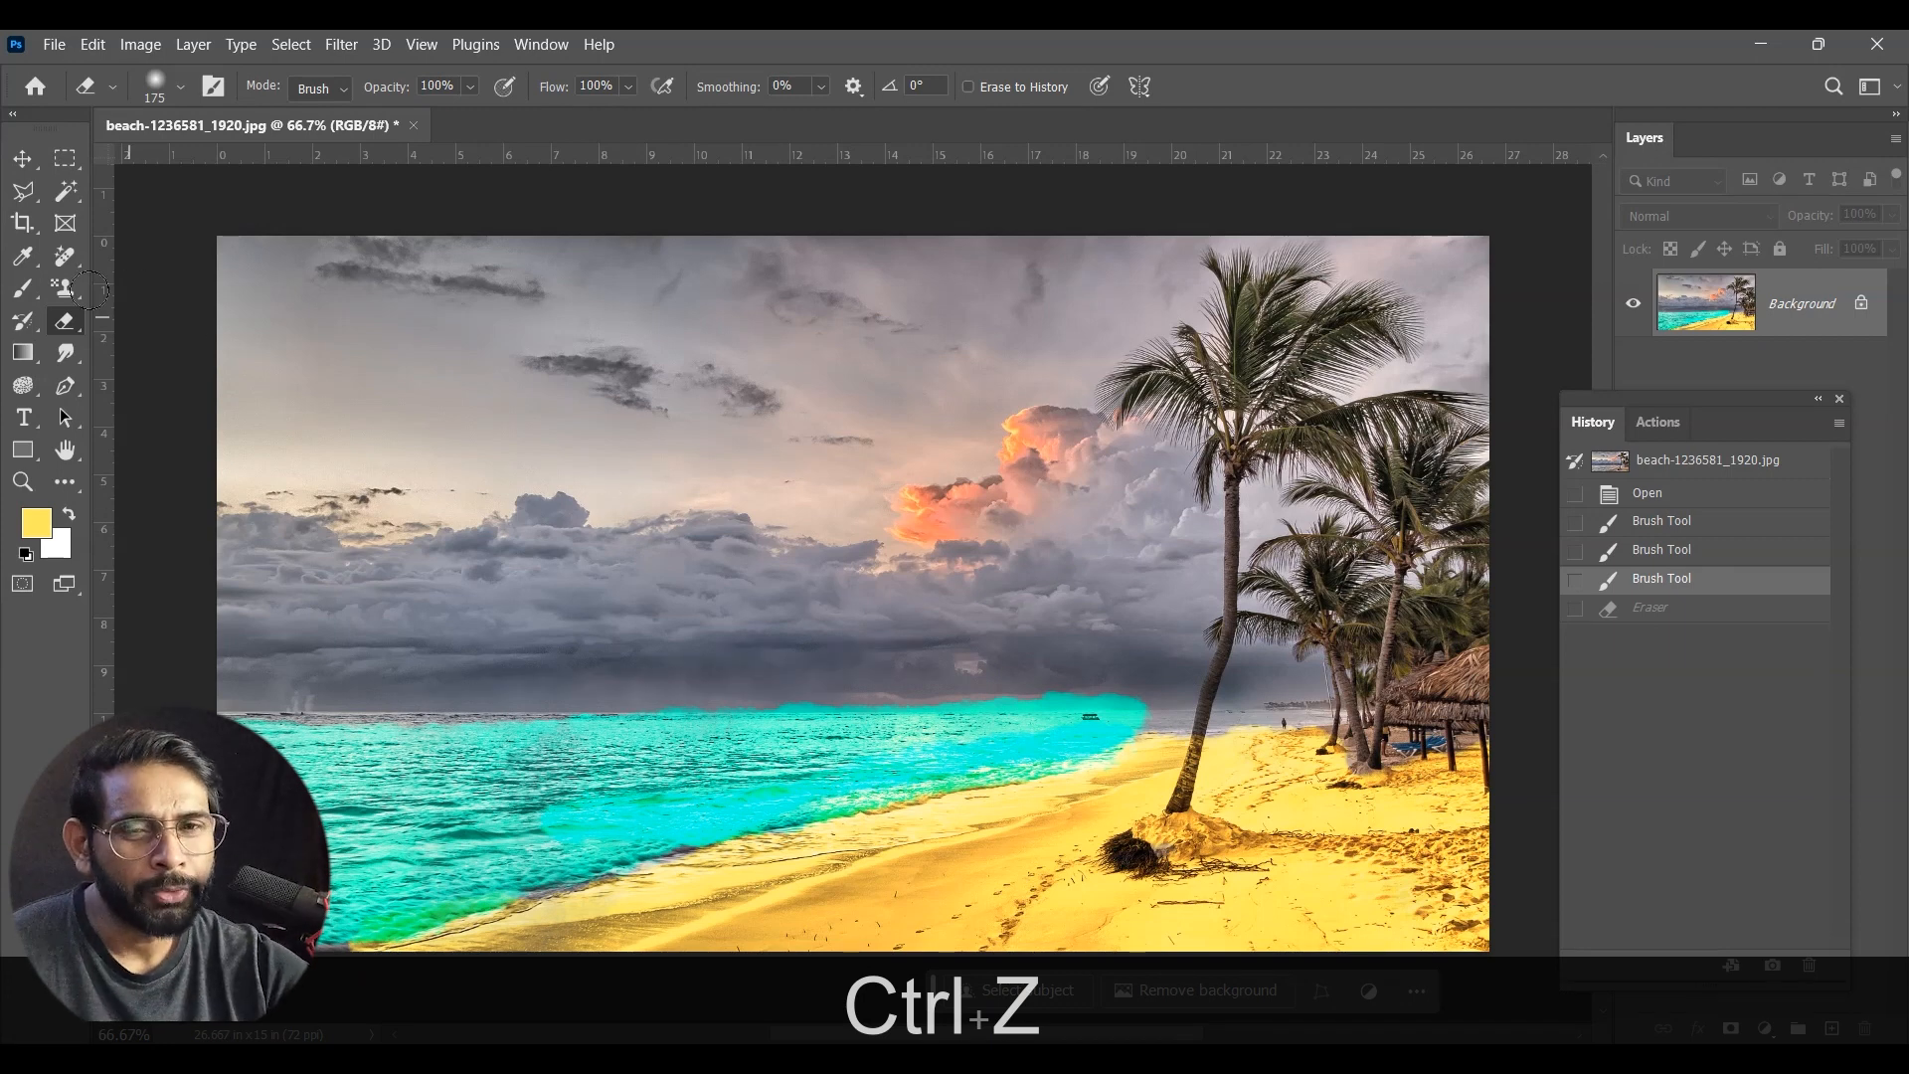
Step: Try erasing patches of the turquoise sea with the Background Eraser tool at 30% tolerance
{"action": "right_click", "coordinate": [67, 323]}
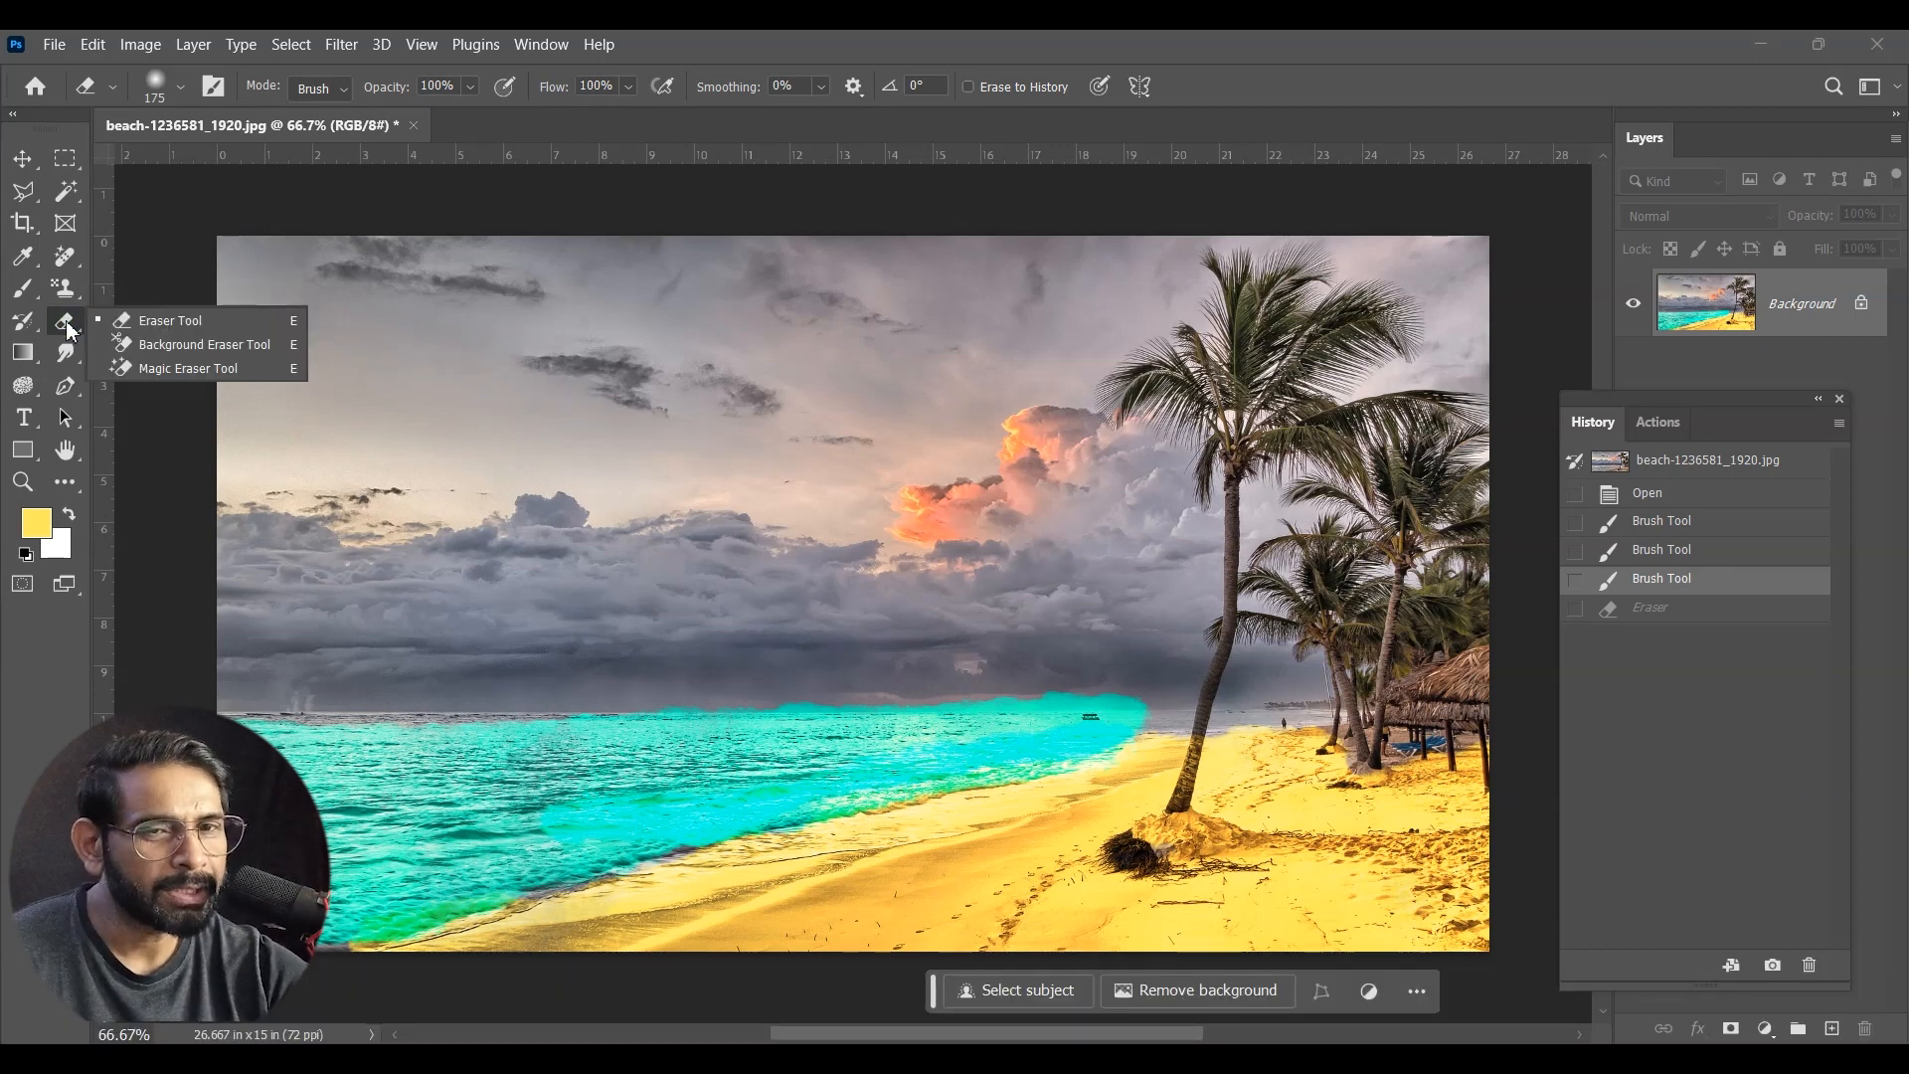
{"action": "left_click", "coordinate": [243, 346]}
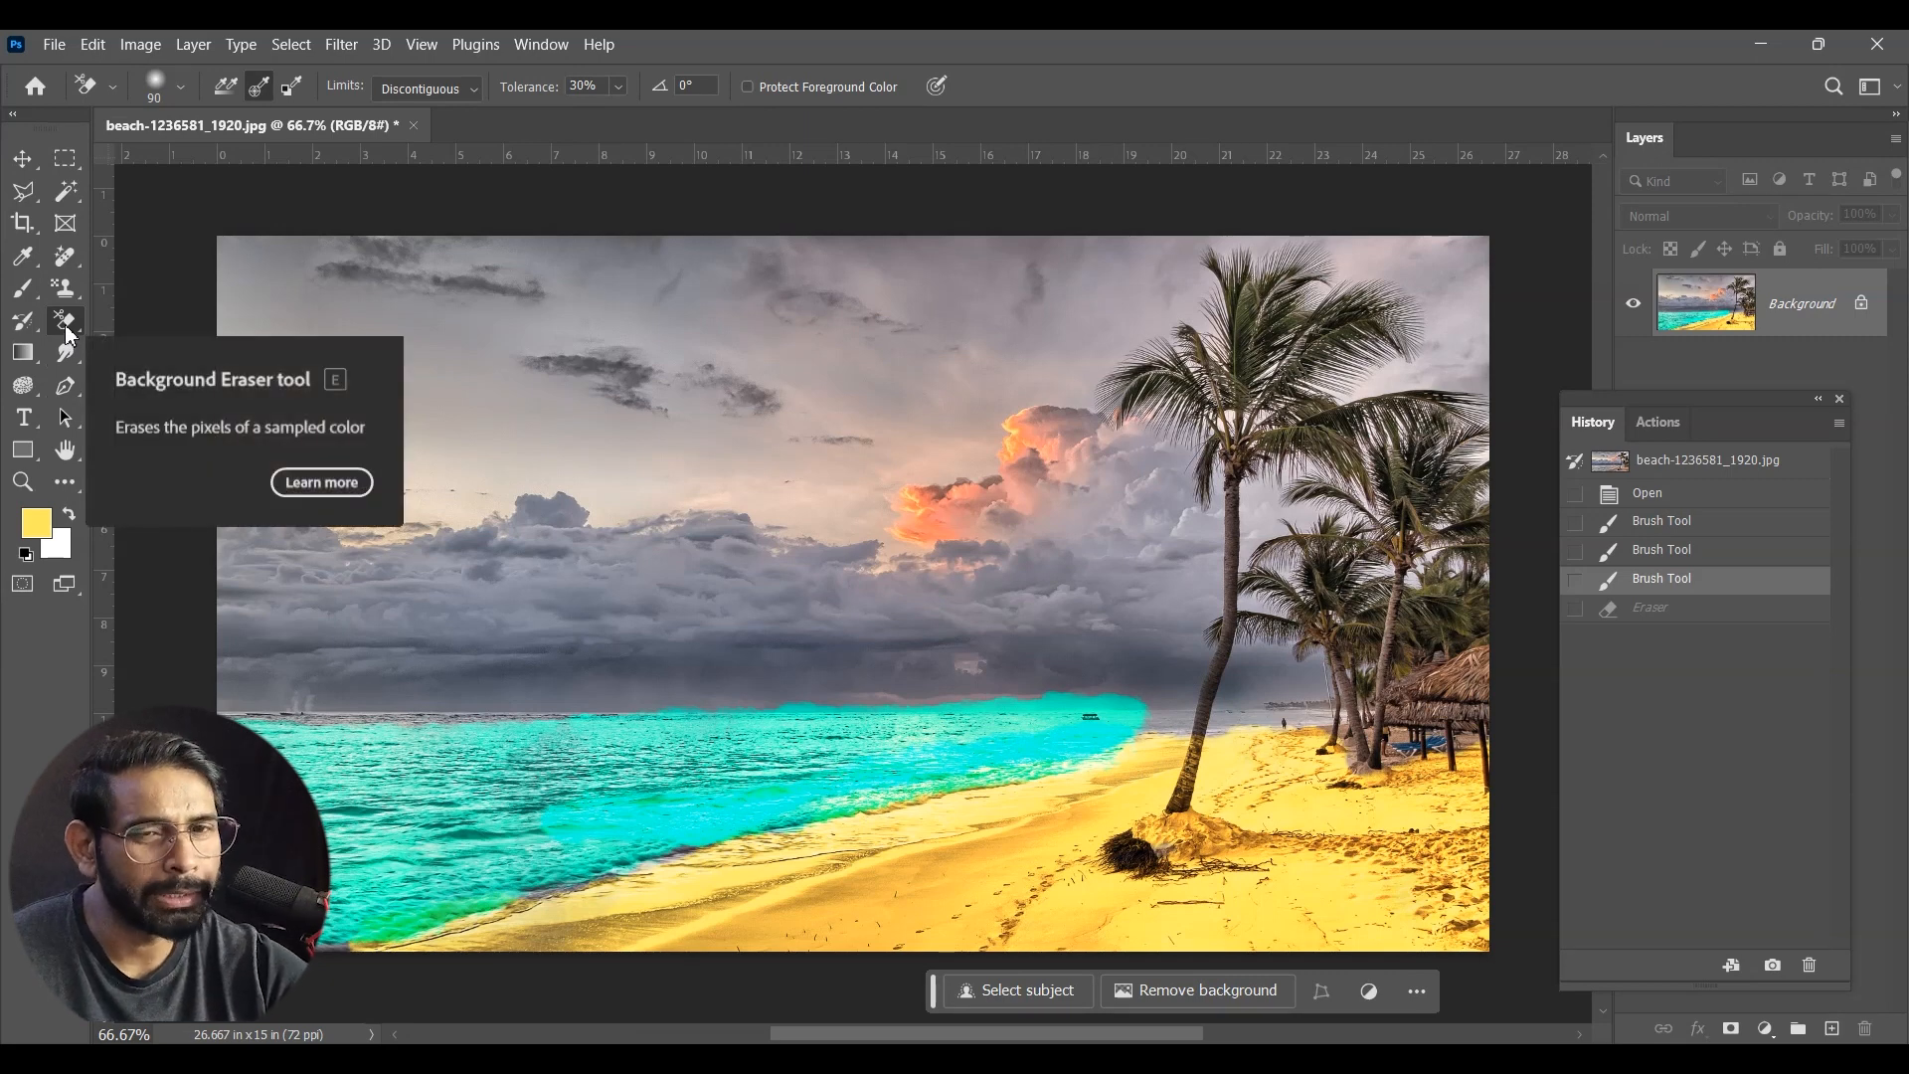
{"action": "mouse_move", "coordinate": [617, 850]}
{"action": "left_mouse_down"}
{"action": "mouse_move", "coordinate": [492, 772]}
{"action": "mouse_move", "coordinate": [353, 789]}
{"action": "mouse_move", "coordinate": [500, 780]}
{"action": "mouse_move", "coordinate": [340, 828]}
{"action": "mouse_move", "coordinate": [401, 763]}
{"action": "mouse_move", "coordinate": [664, 773]}
{"action": "mouse_move", "coordinate": [413, 772]}
{"action": "mouse_move", "coordinate": [563, 799]}
{"action": "mouse_move", "coordinate": [675, 746]}
{"action": "mouse_move", "coordinate": [616, 776]}
{"action": "left_mouse_up"}
{"action": "left_click_drag", "start_coordinate": [559, 811], "coordinate": [475, 840]}
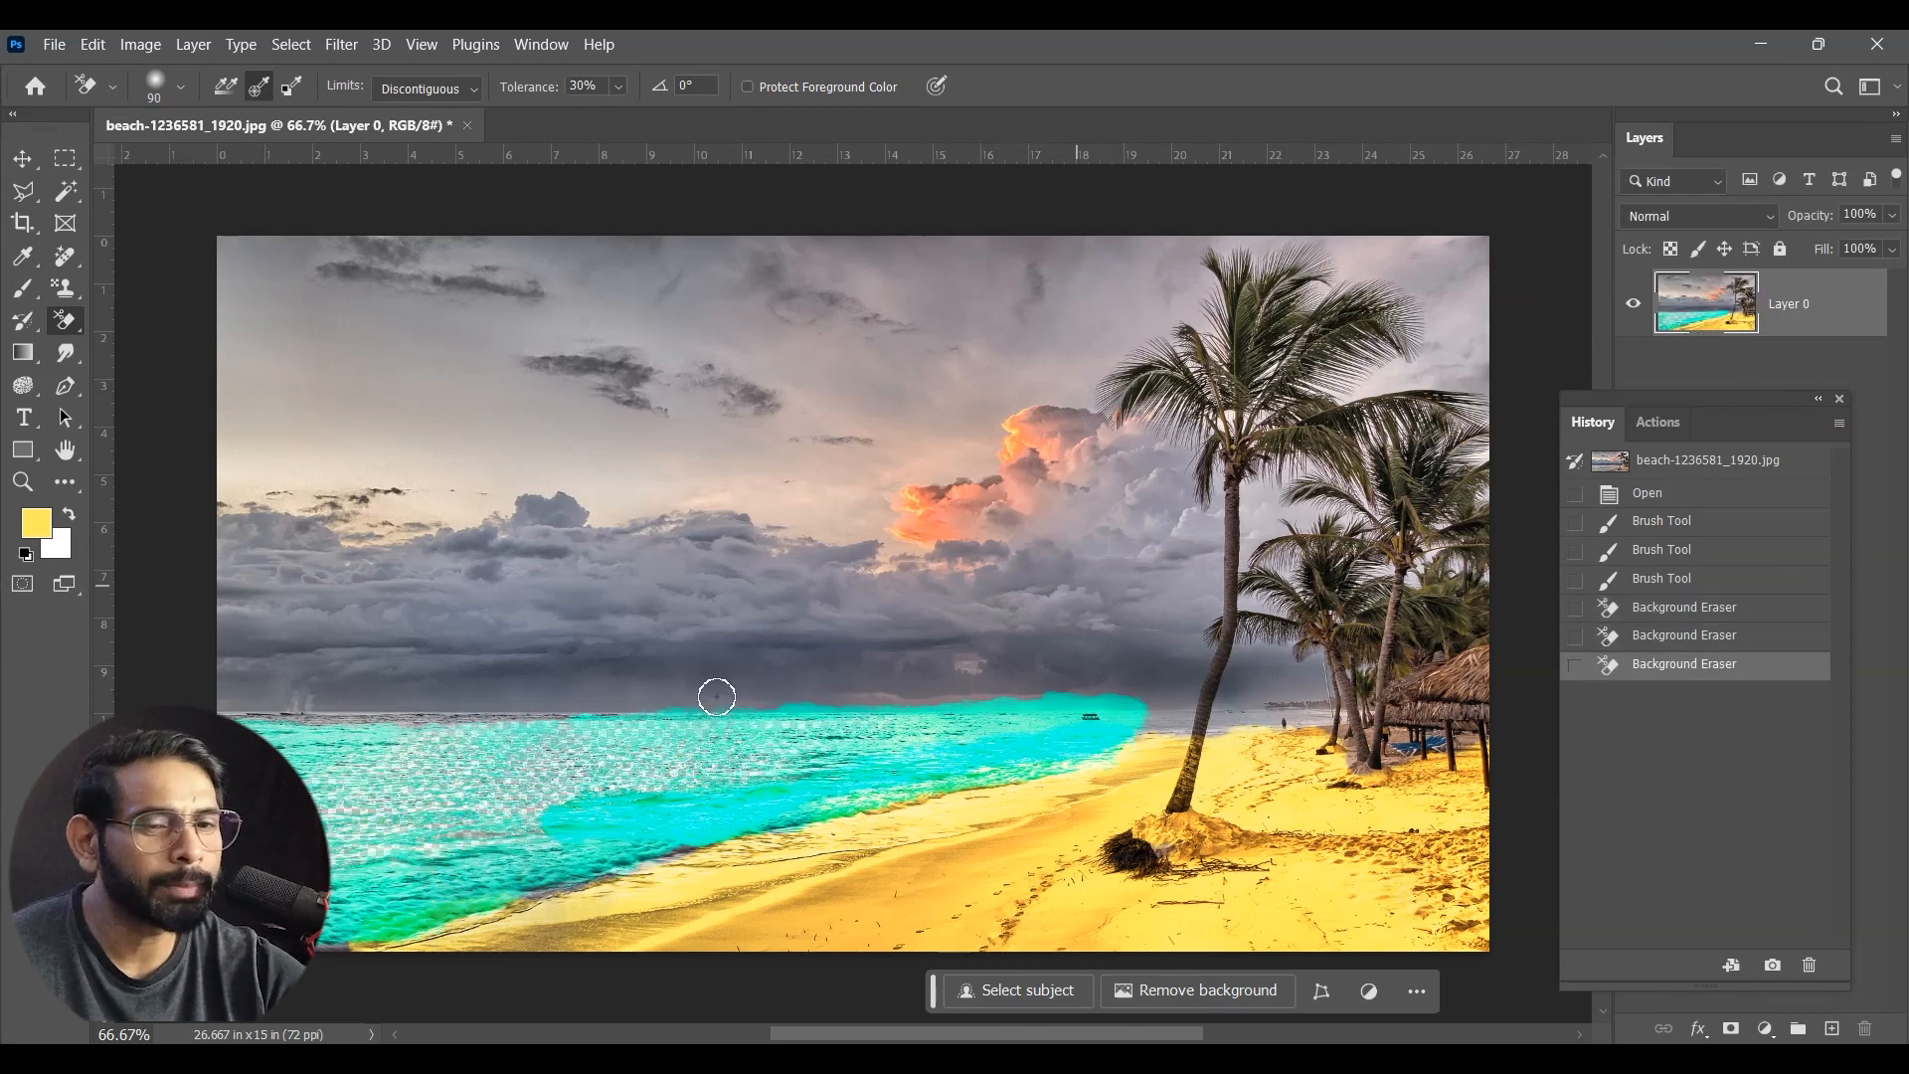
{"action": "left_click", "coordinate": [707, 801]}
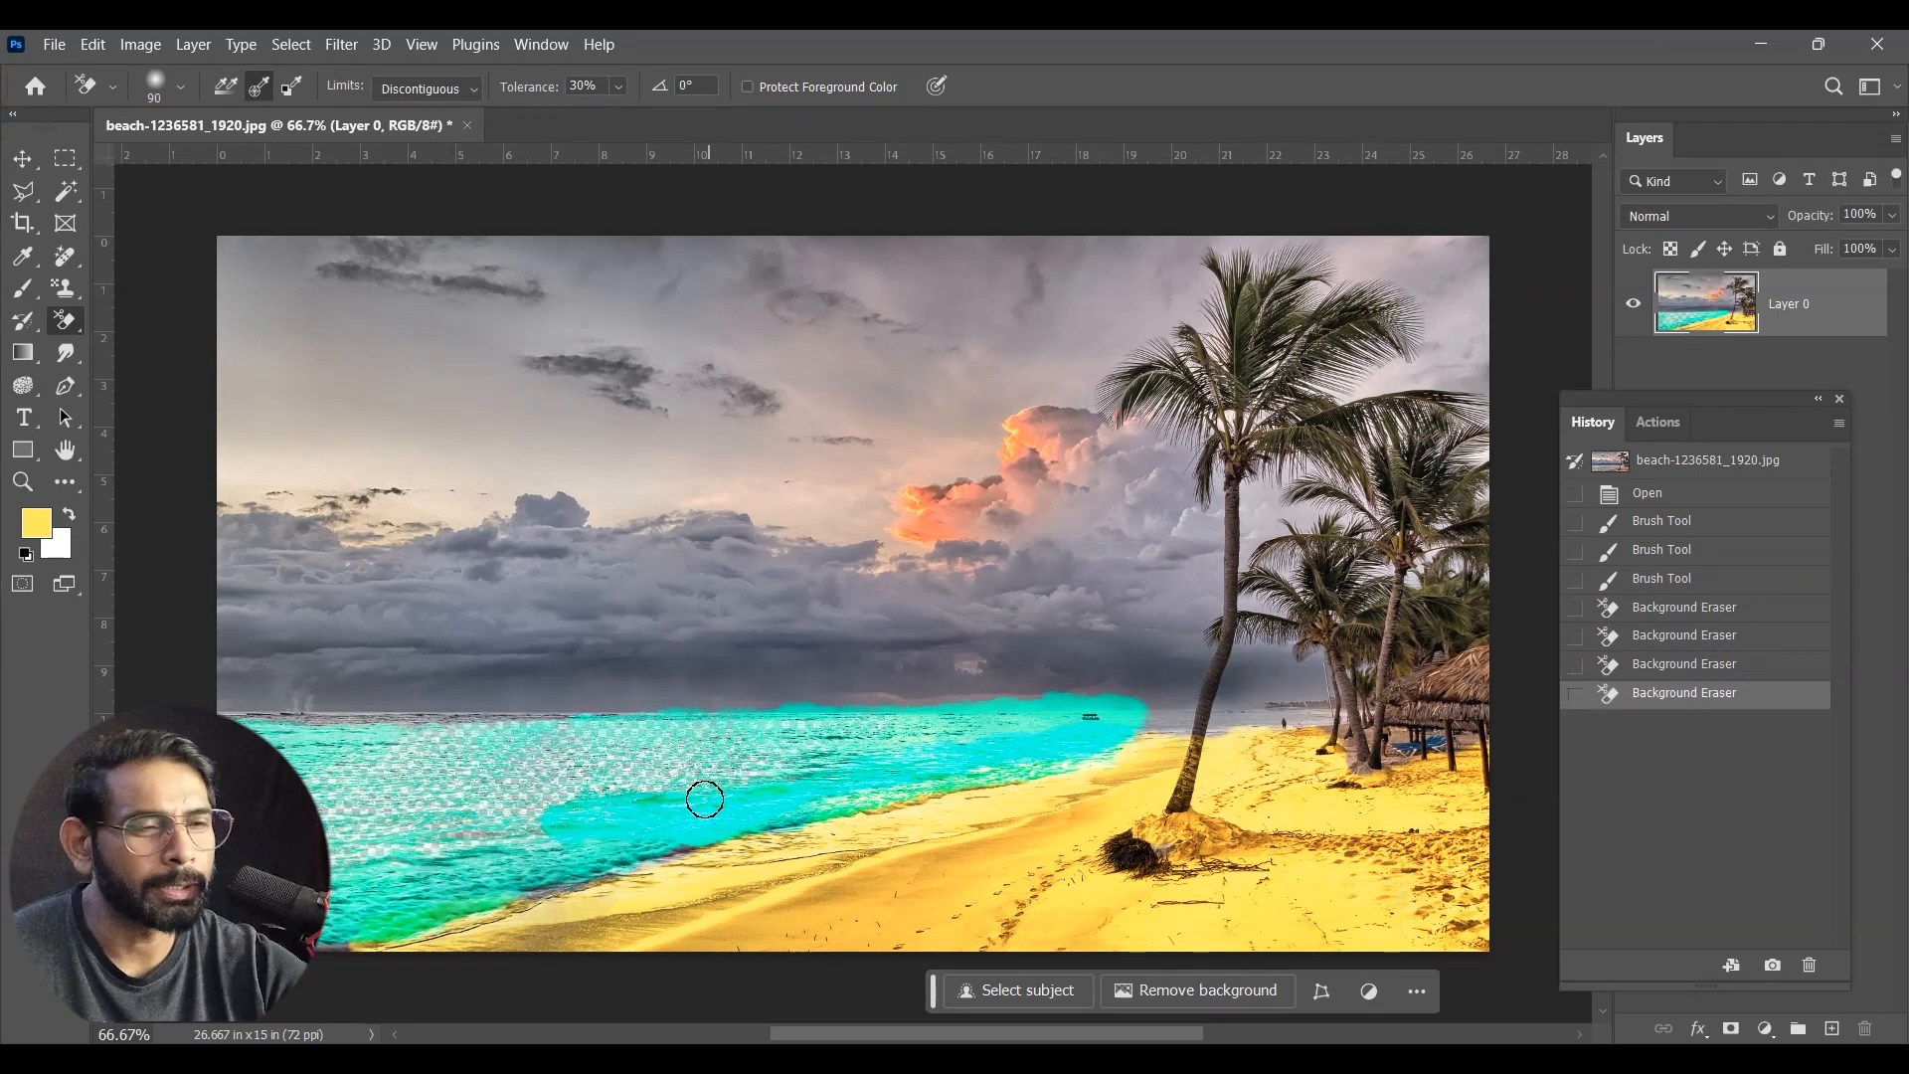
Step: Undo the Background Eraser strokes, step back through the last brush strokes, and redo the water and yellow sand painting
{"action": "key", "text": "ctrl+z"}
{"action": "key", "text": "ctrl+z"}
{"action": "key", "text": "ctrl+z"}
{"action": "key", "text": "ctrl+z"}
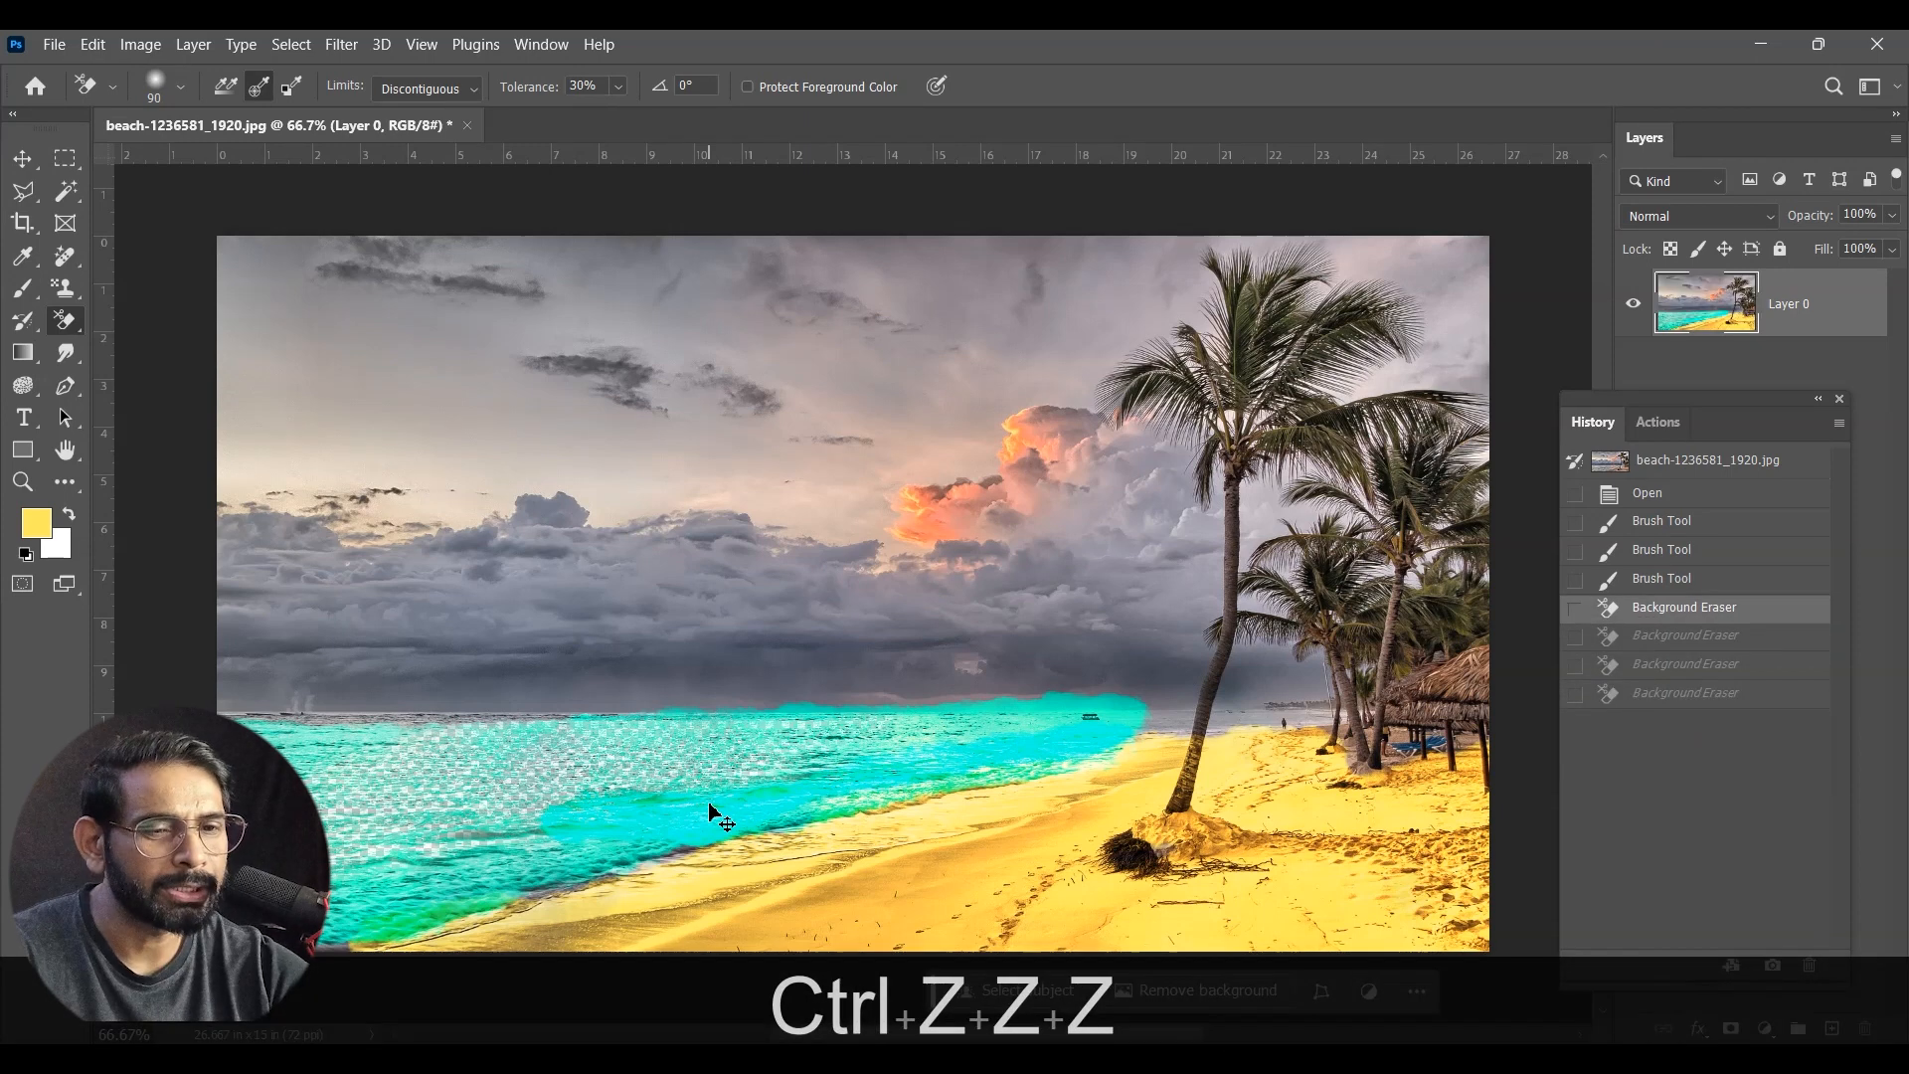
{"action": "key", "text": "ctrl+z"}
{"action": "key", "text": "ctrl+z"}
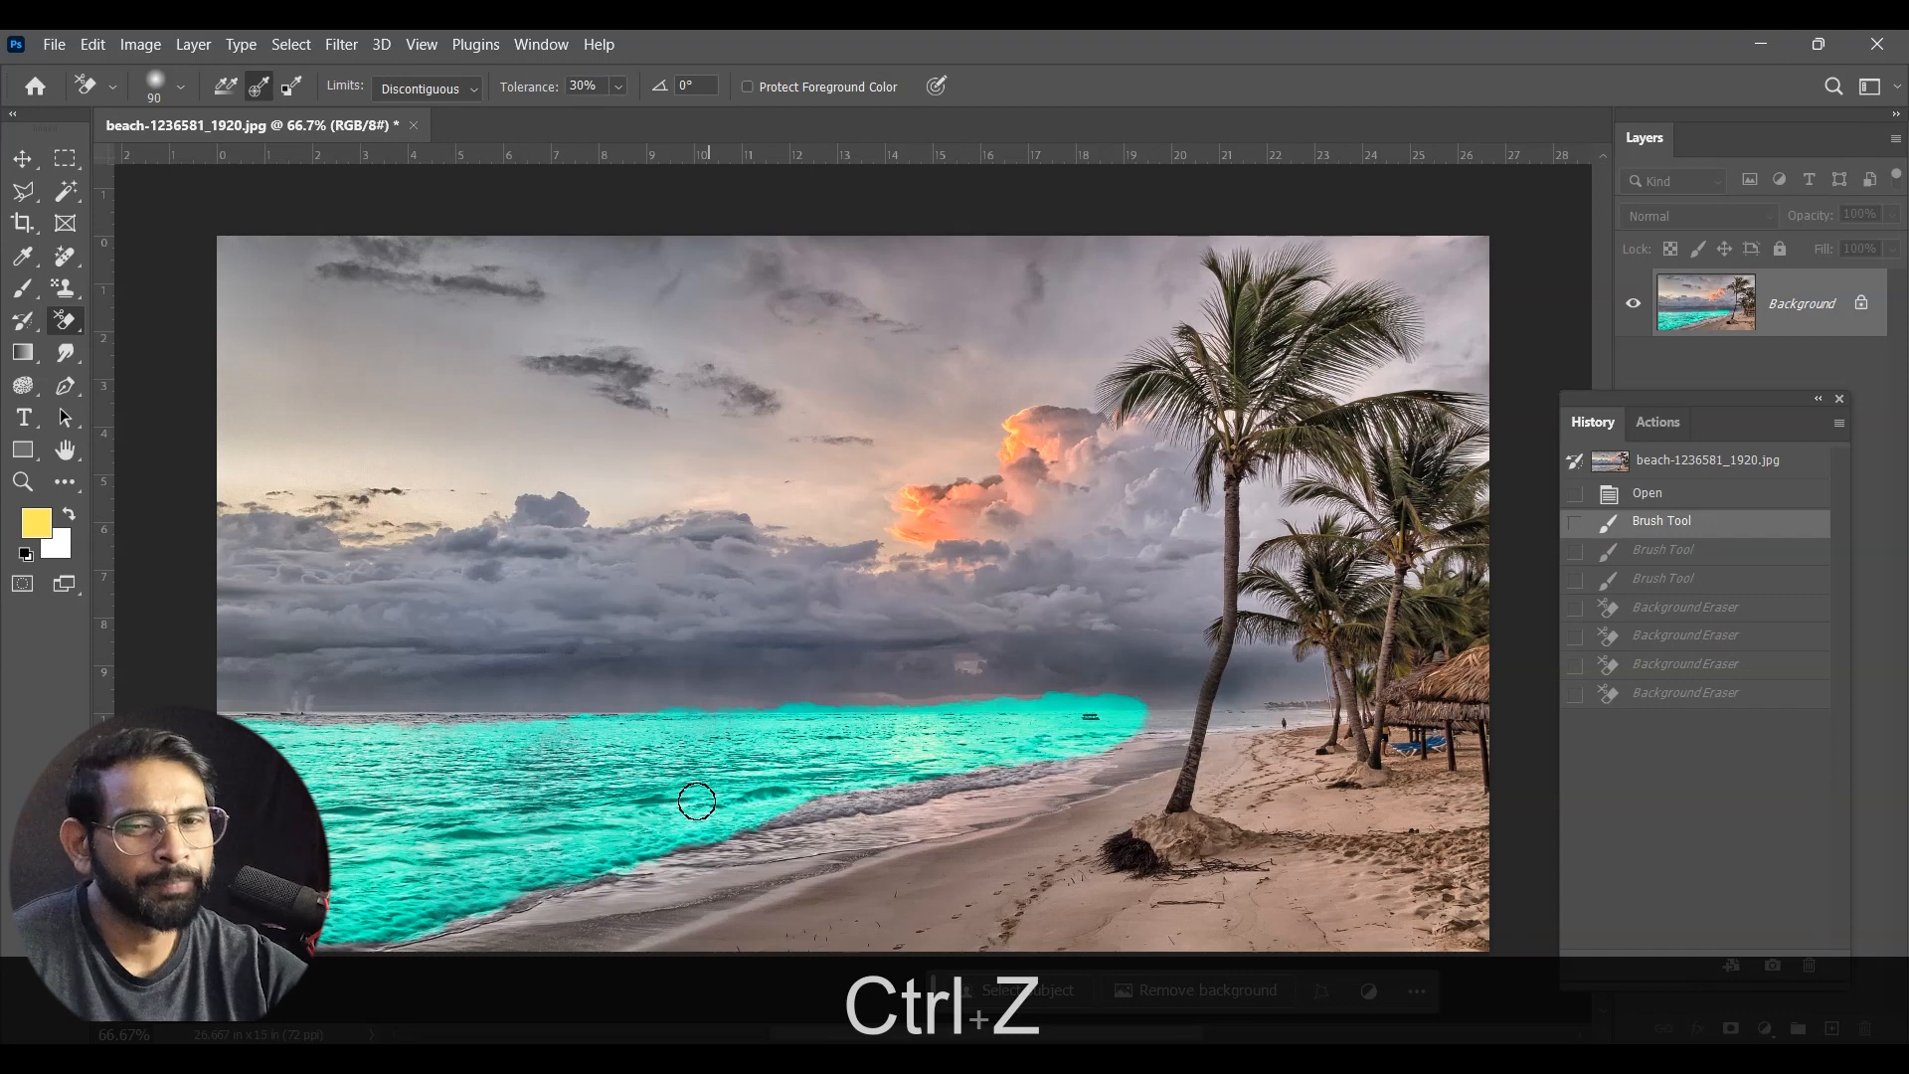
{"action": "key", "text": "ctrl+shift+z"}
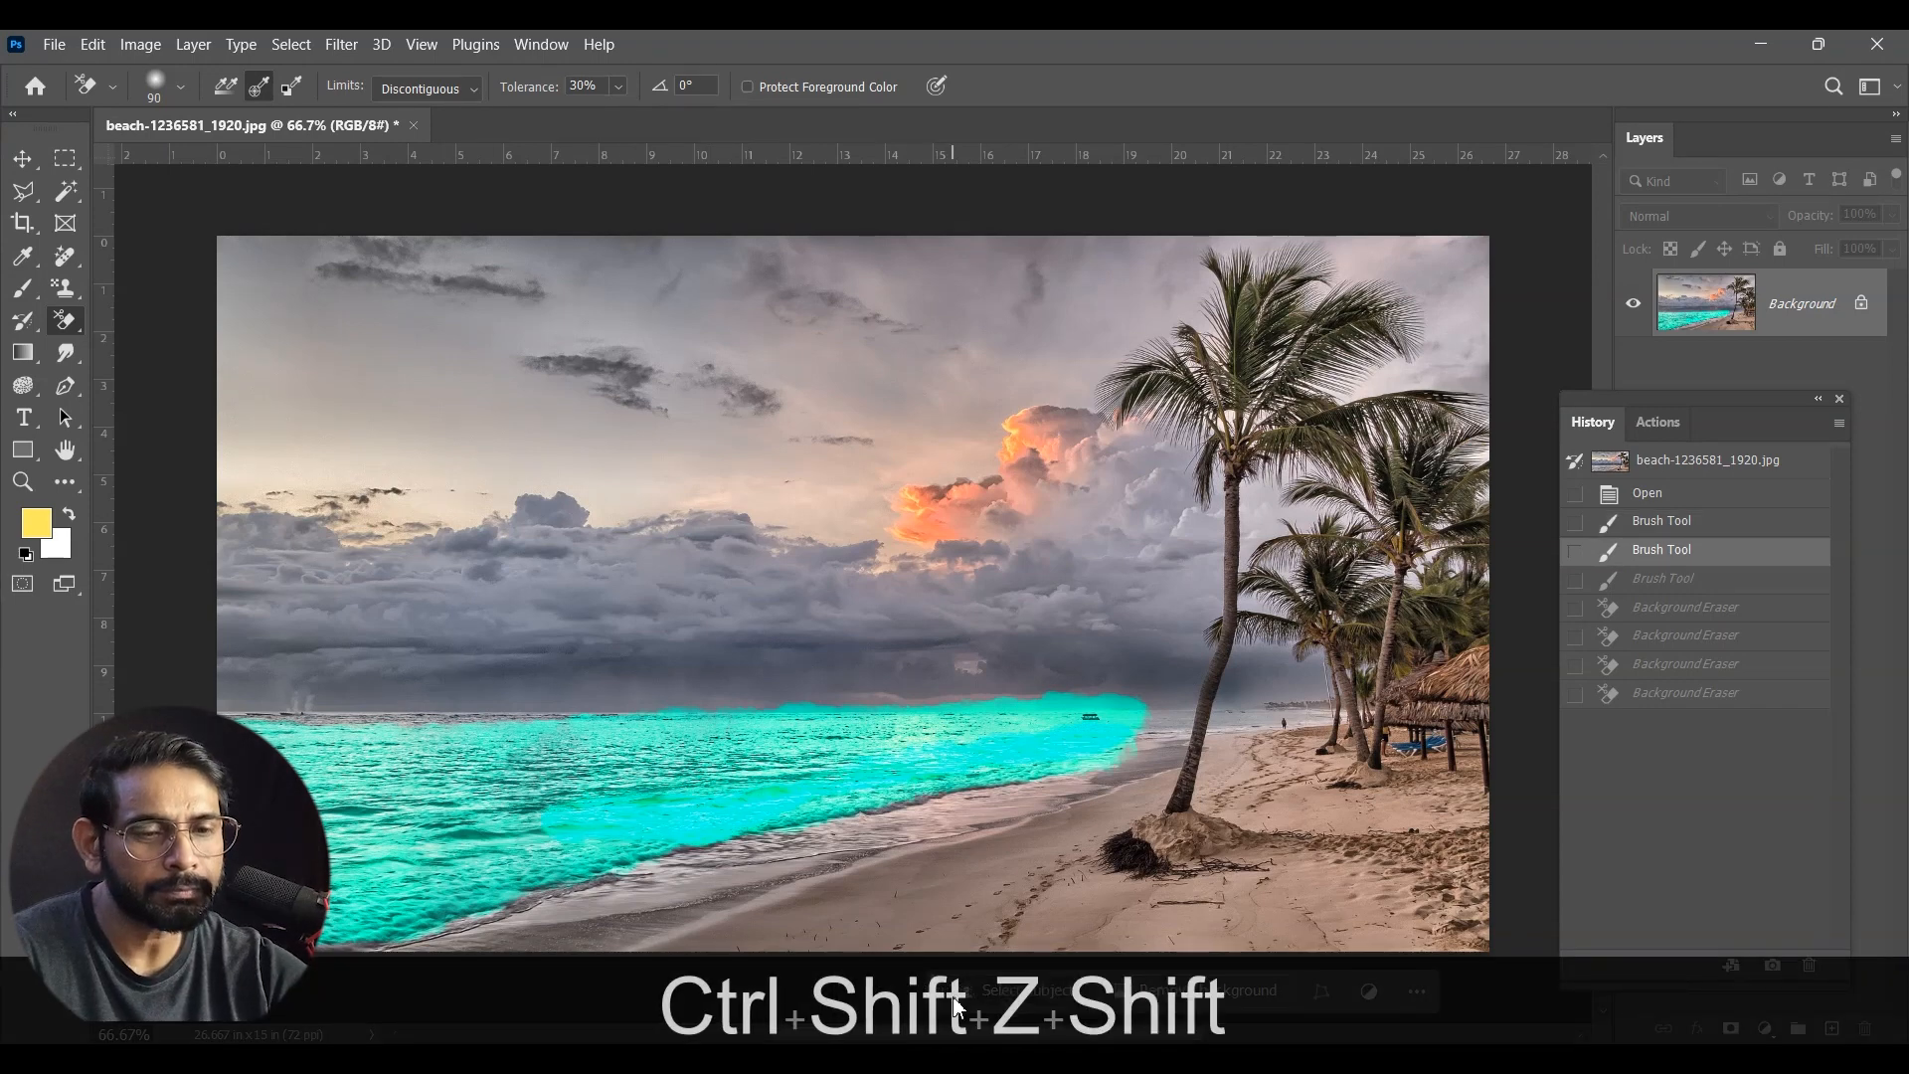
{"action": "key", "text": "ctrl+shift+z"}
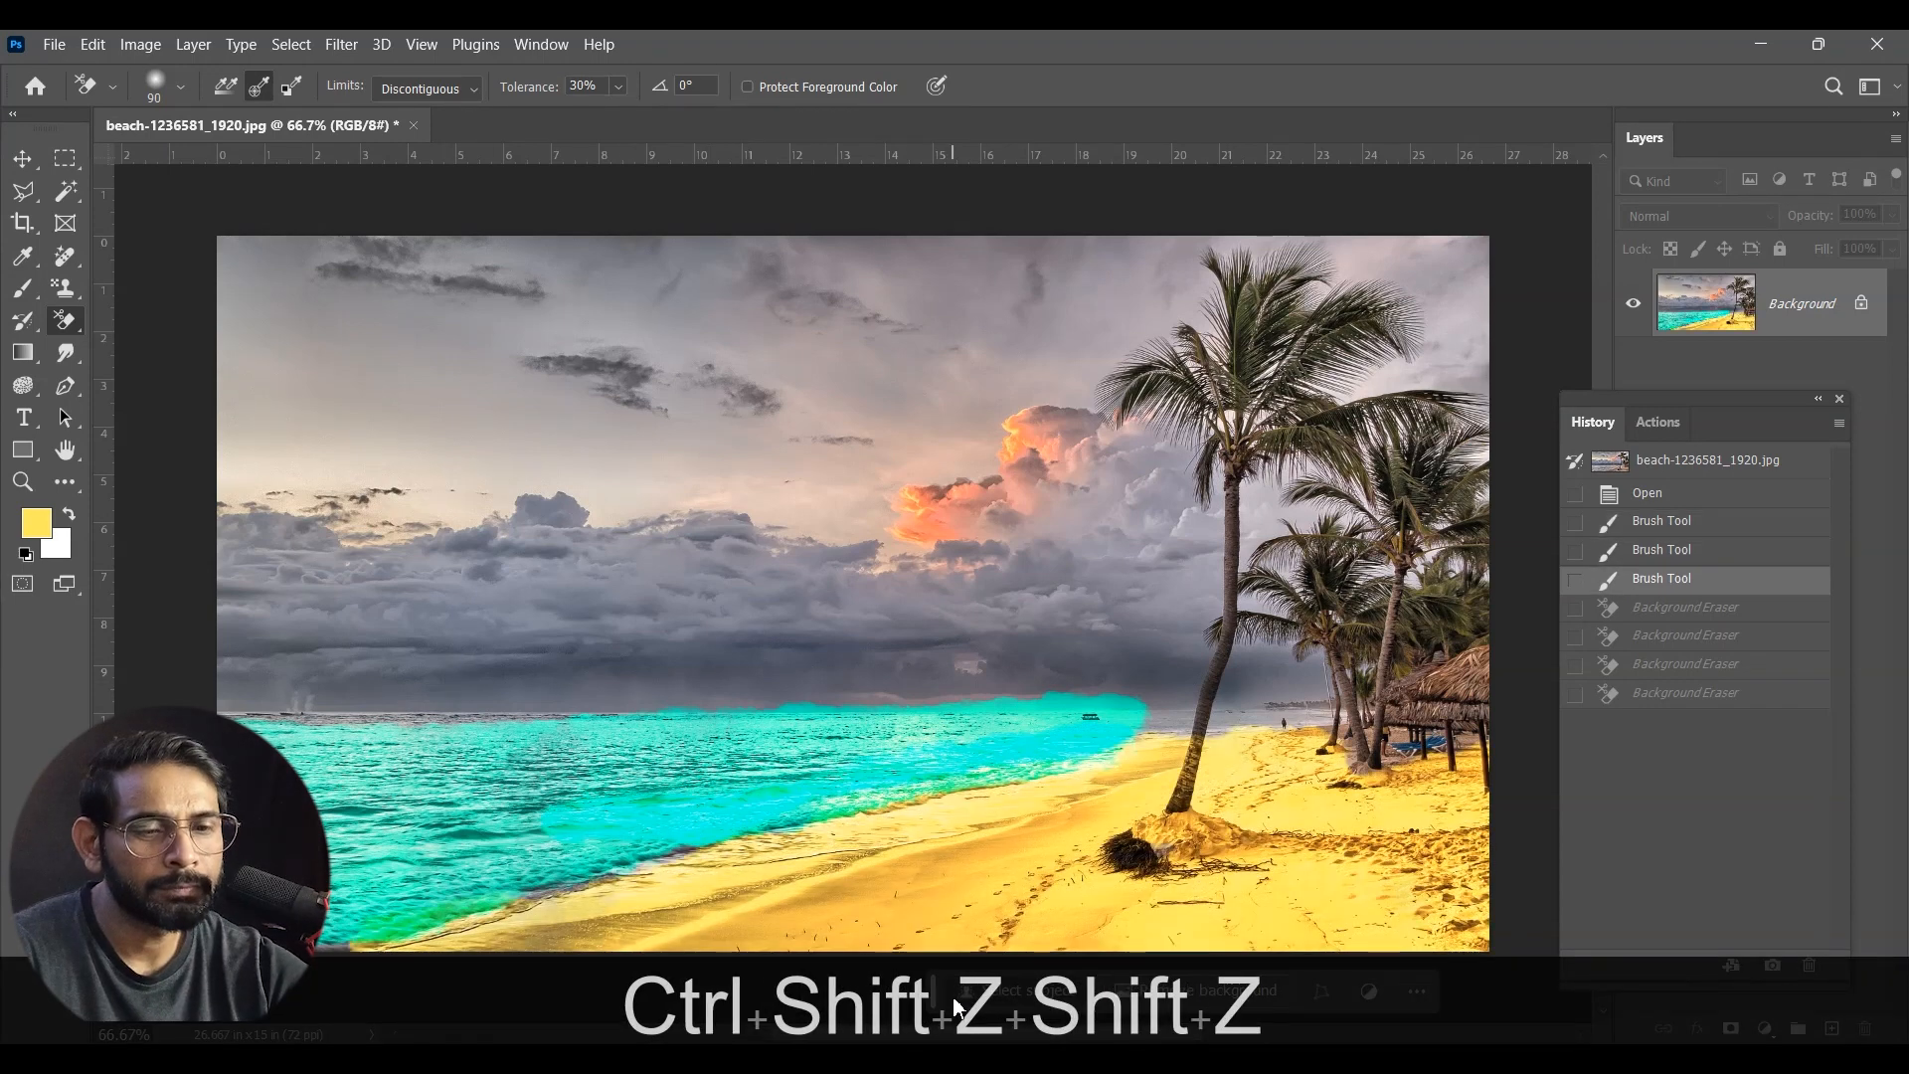
Step: Try the Magic Eraser tool on several spots of the turquoise sea, and undo all of its erasing
{"action": "right_click", "coordinate": [66, 323]}
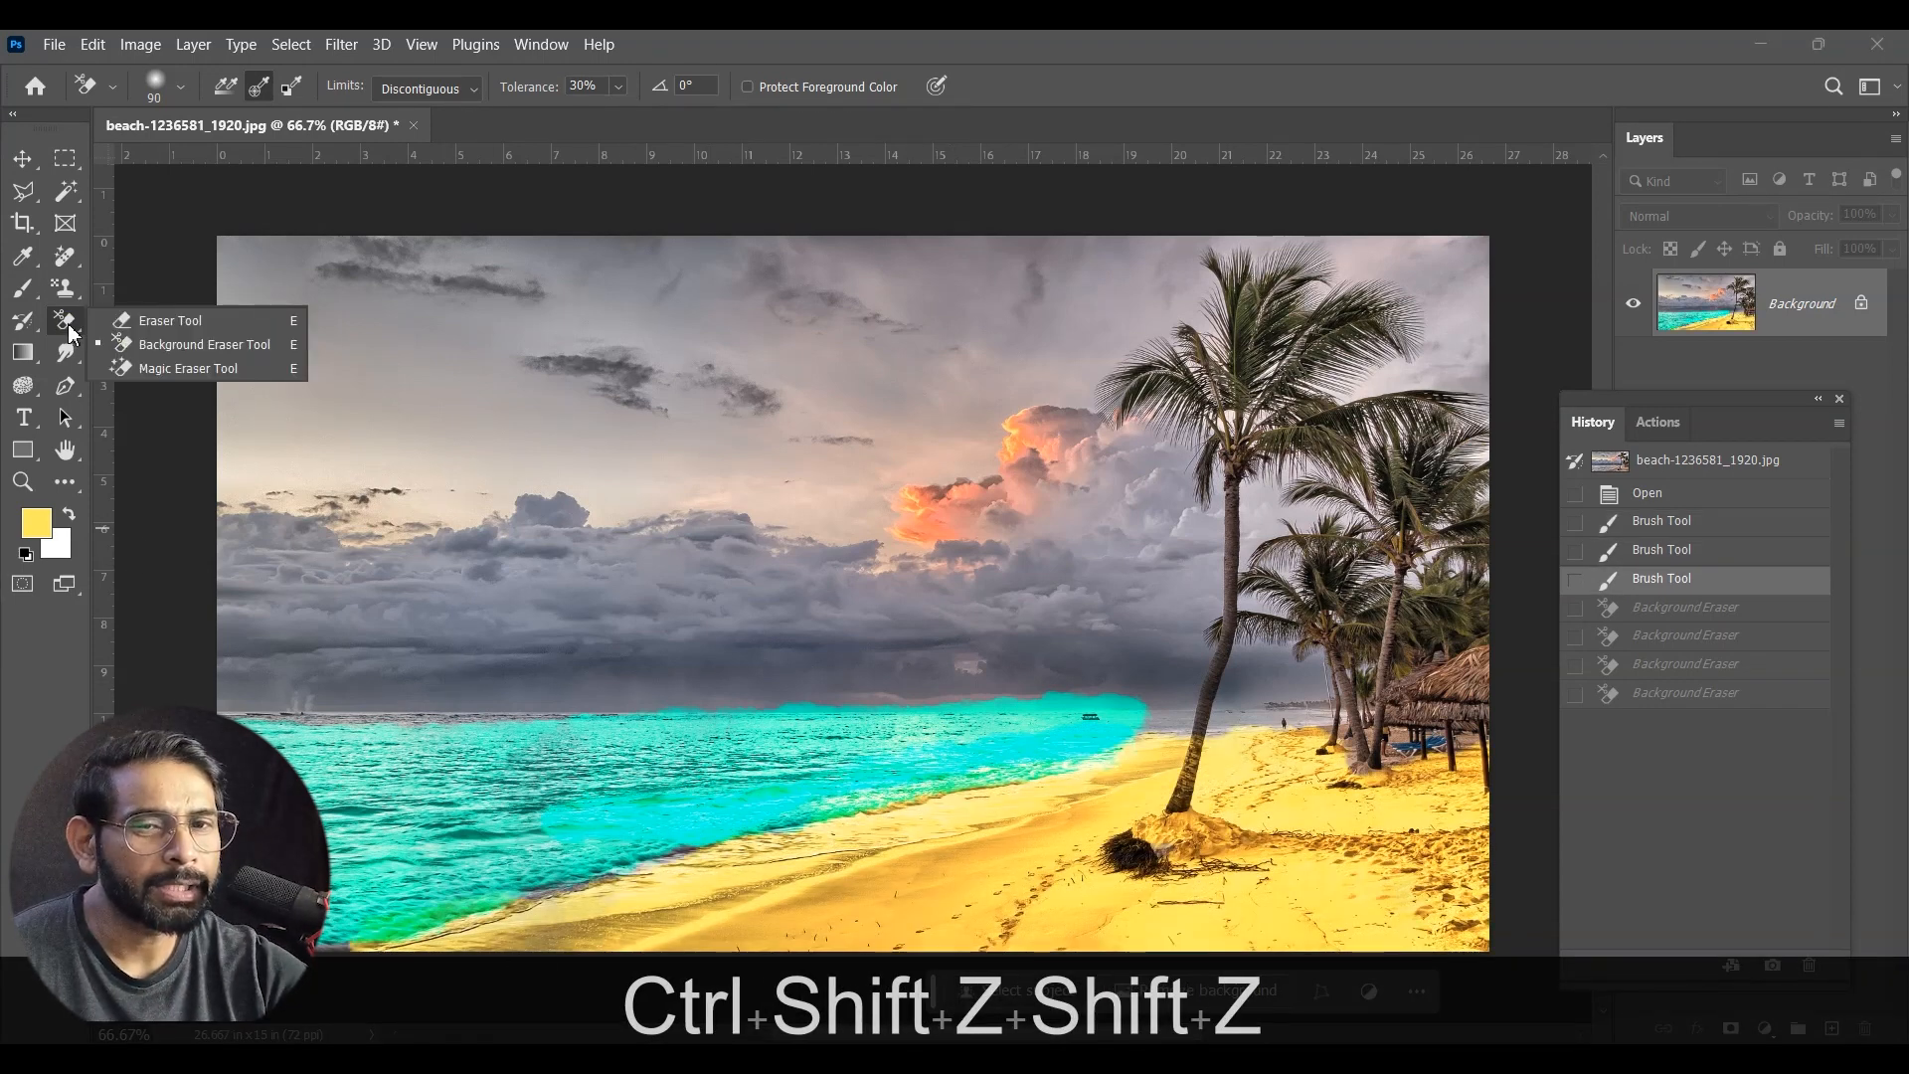
{"action": "left_click", "coordinate": [228, 372]}
{"action": "left_click", "coordinate": [661, 811]}
{"action": "left_click", "coordinate": [929, 756]}
{"action": "left_click", "coordinate": [835, 764]}
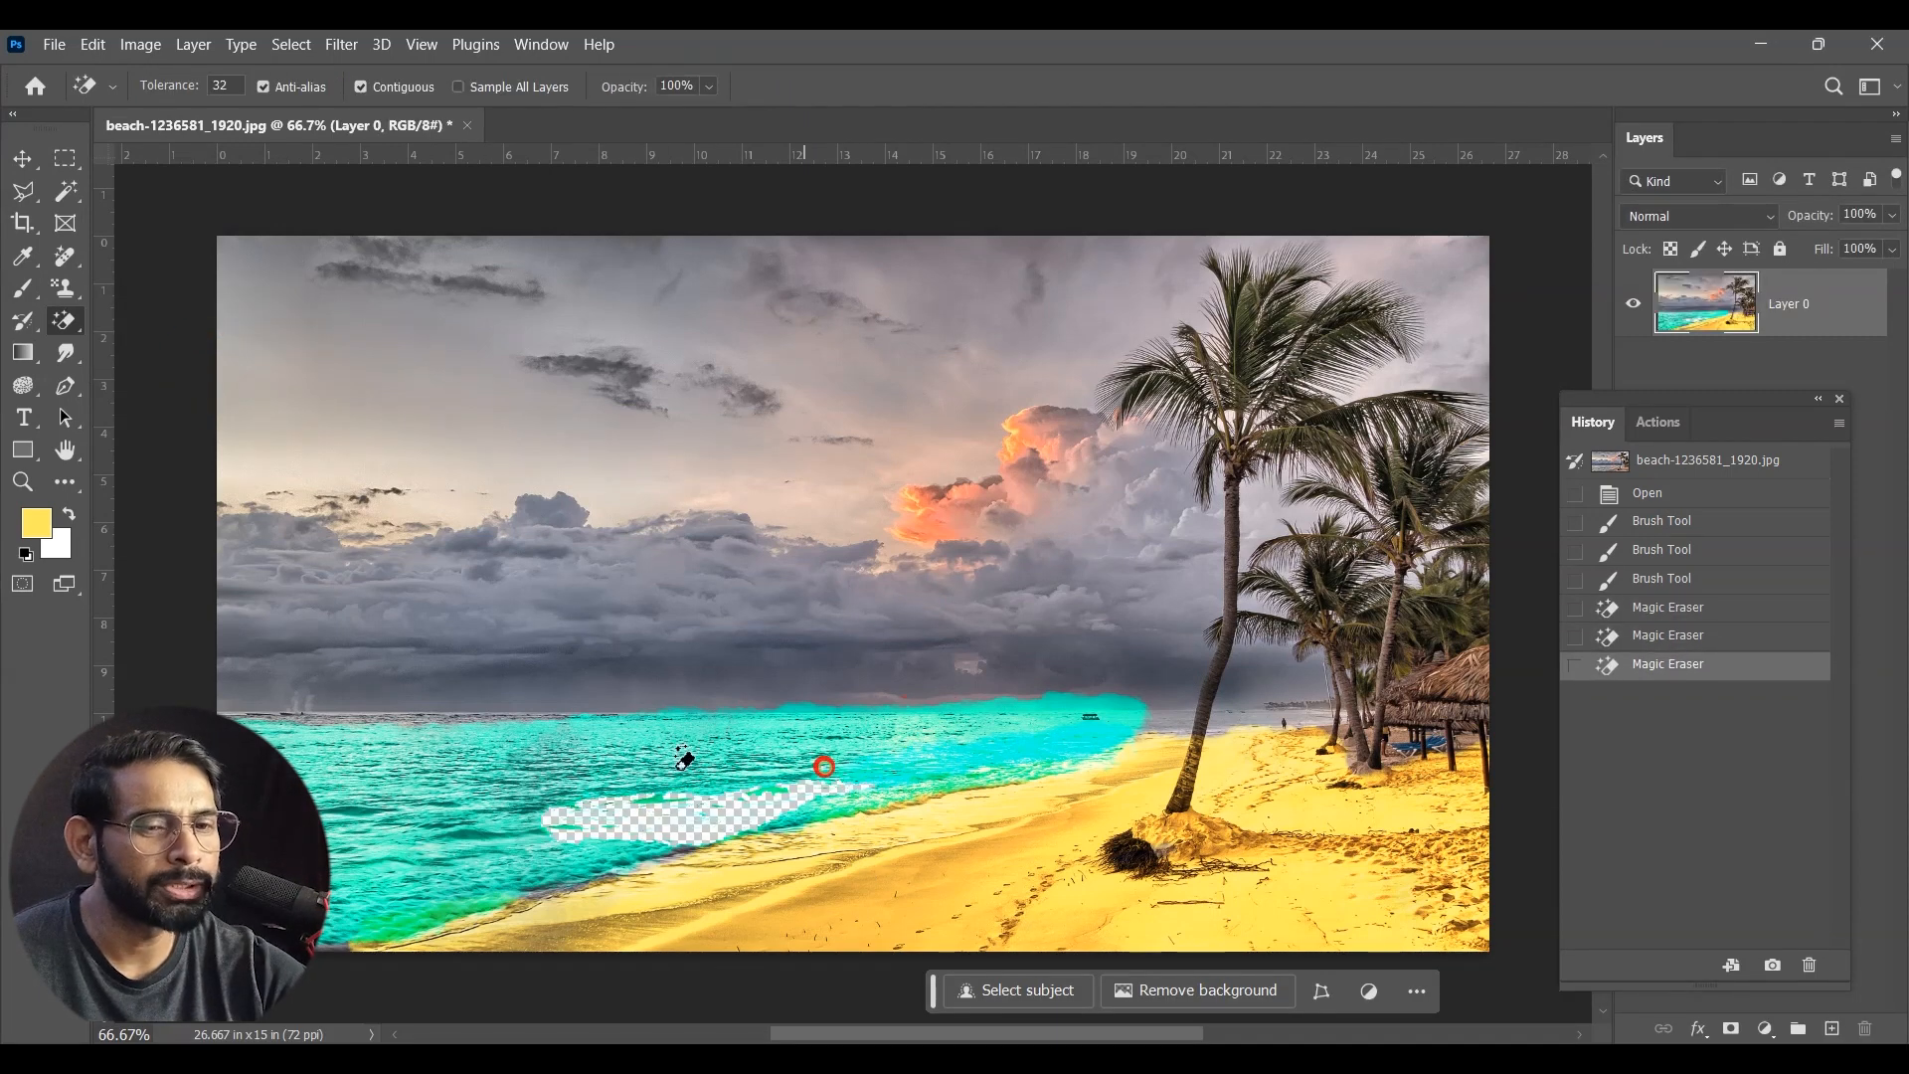
{"action": "key", "text": "ctrl+z"}
{"action": "key", "text": "ctrl+z"}
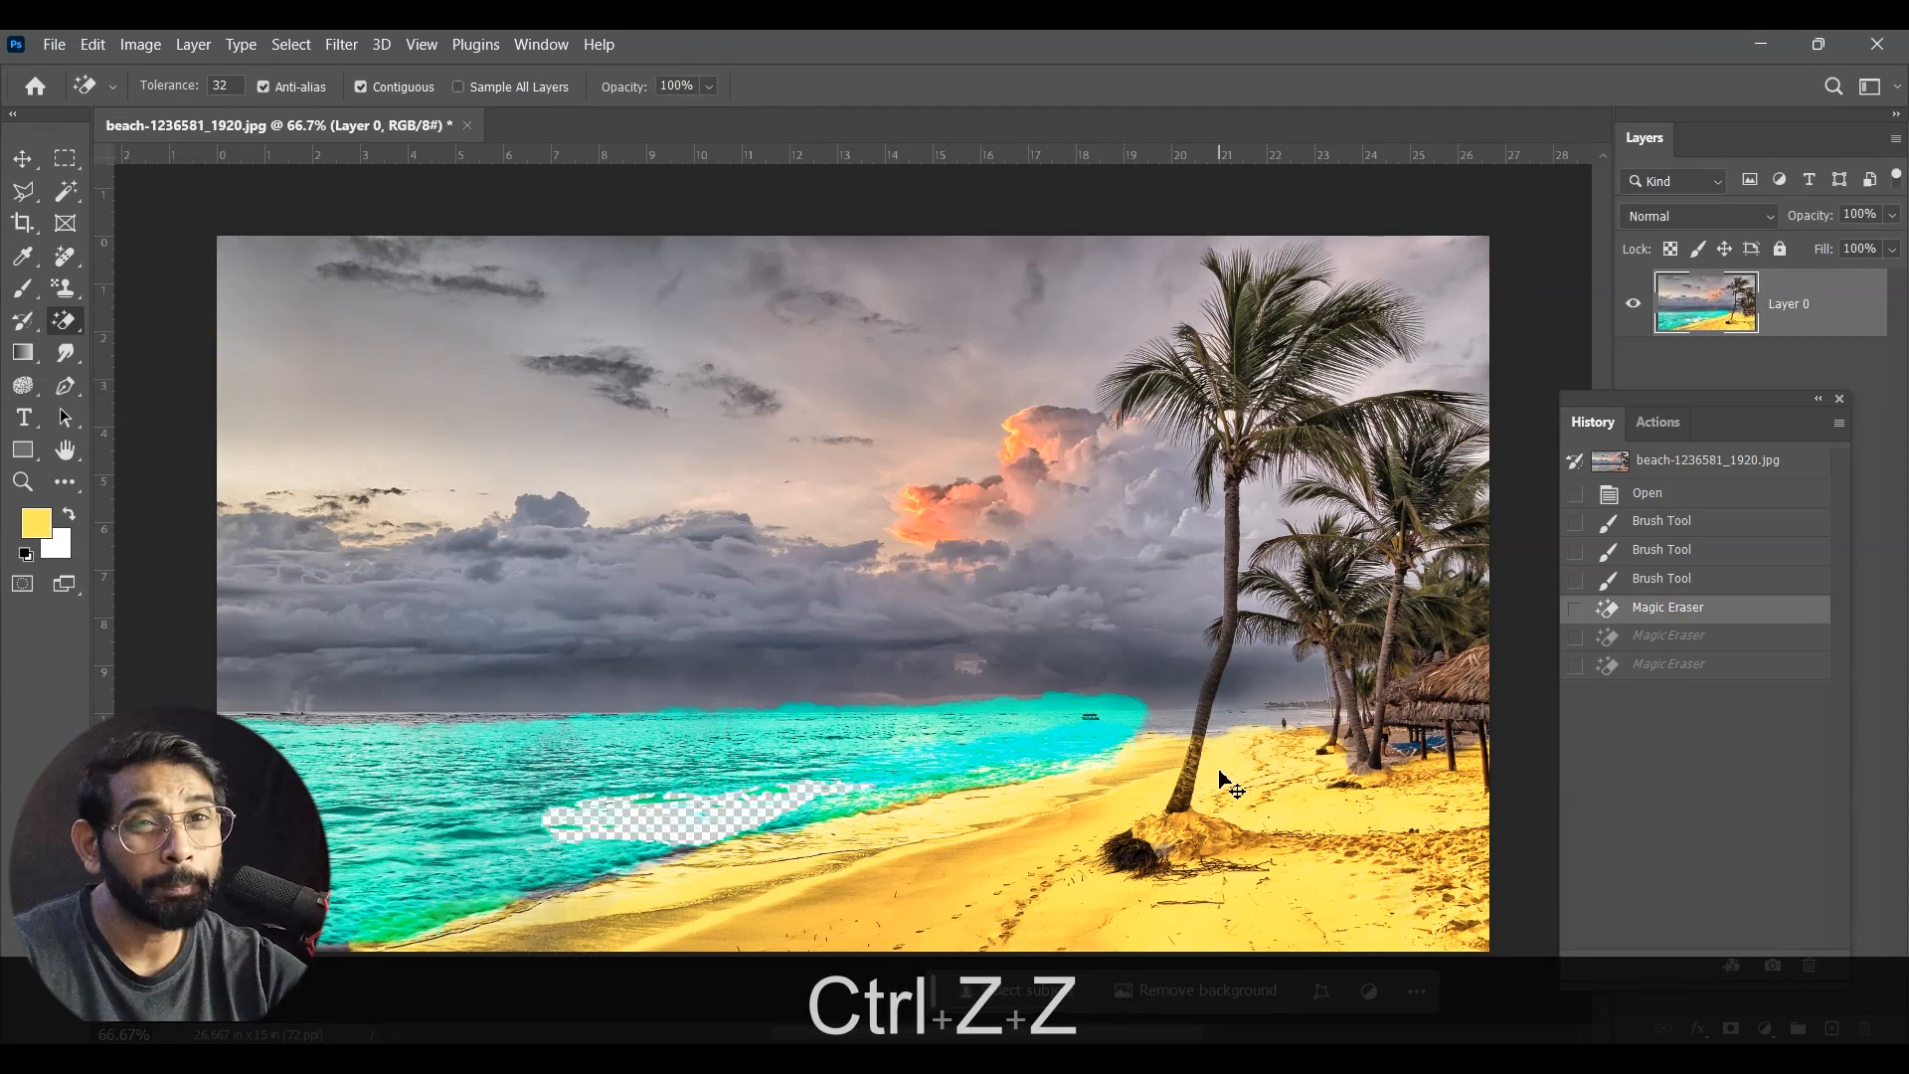
{"action": "key", "text": "ctrl+z"}
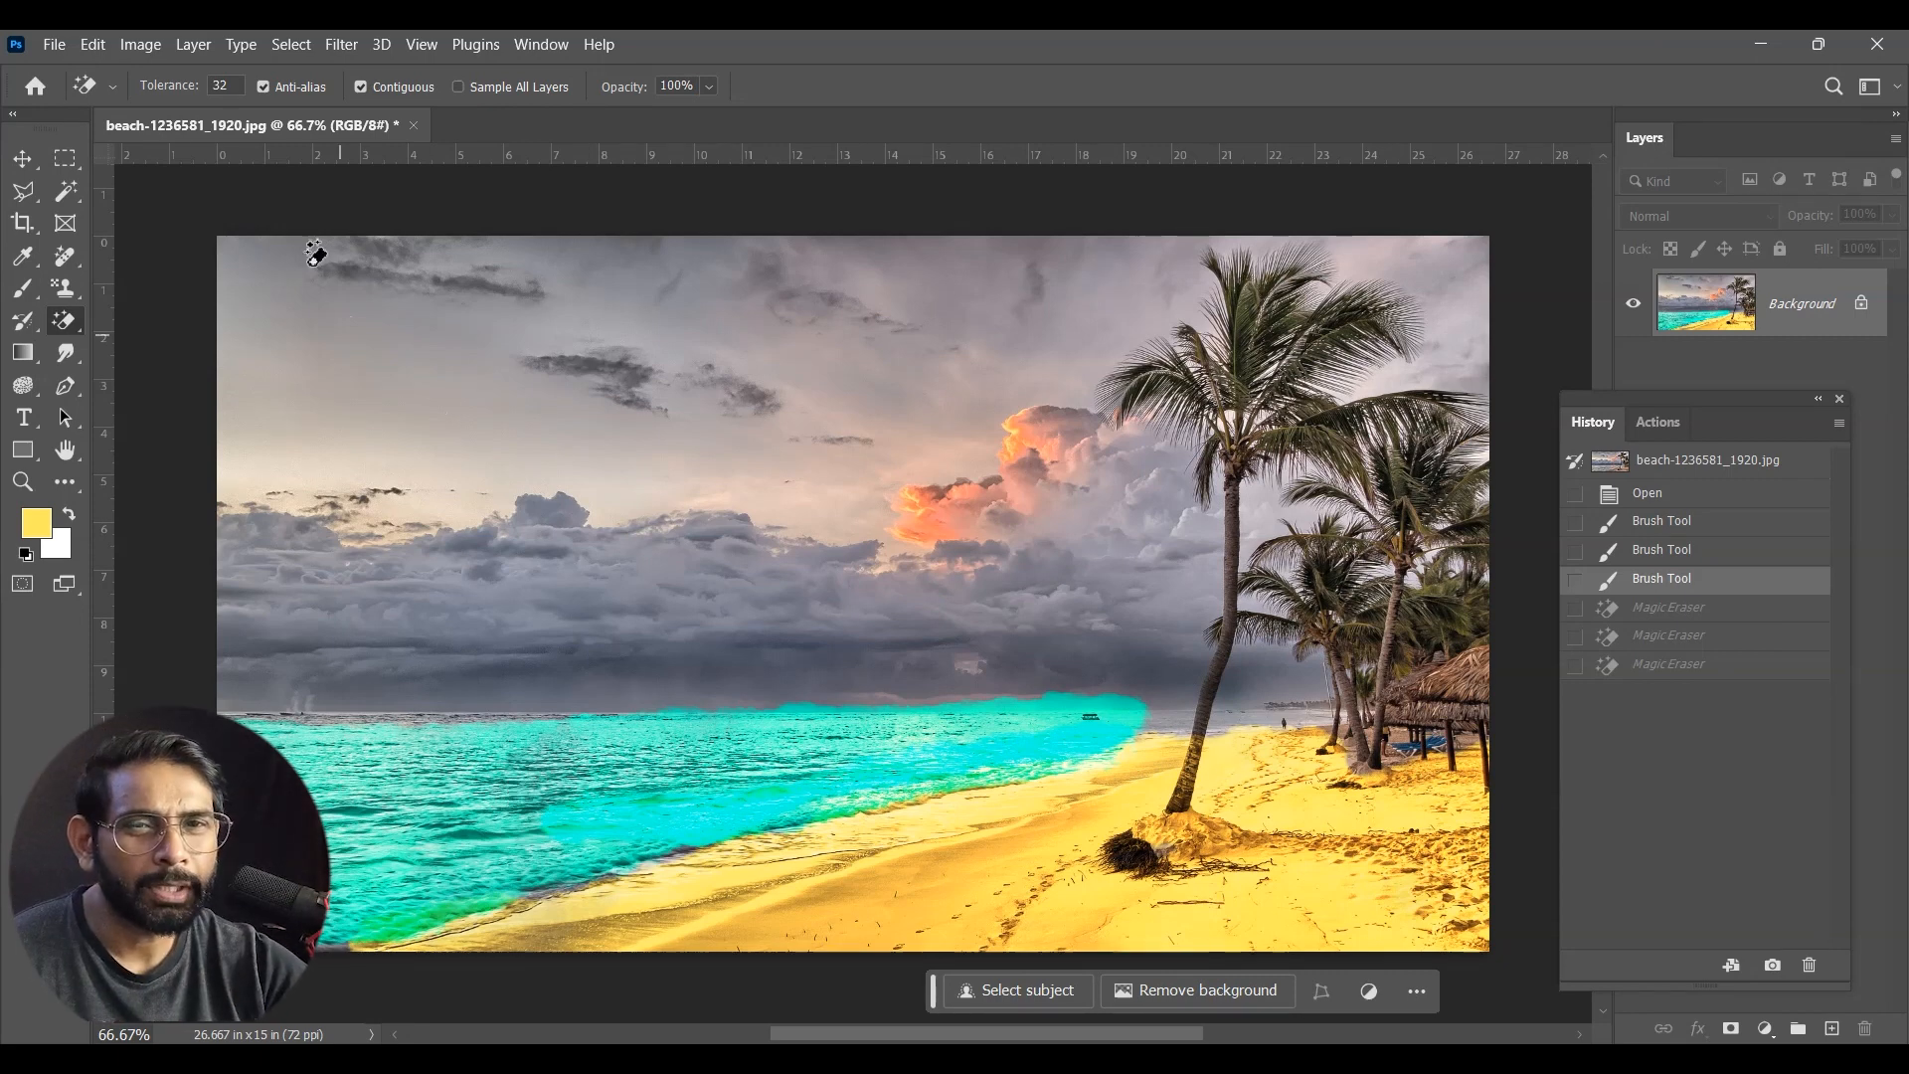
Step: Check the number of history states in the Performance preferences and close the preferences without changing anything
{"action": "left_click", "coordinate": [141, 45]}
{"action": "mouse_move", "coordinate": [84, 50]}
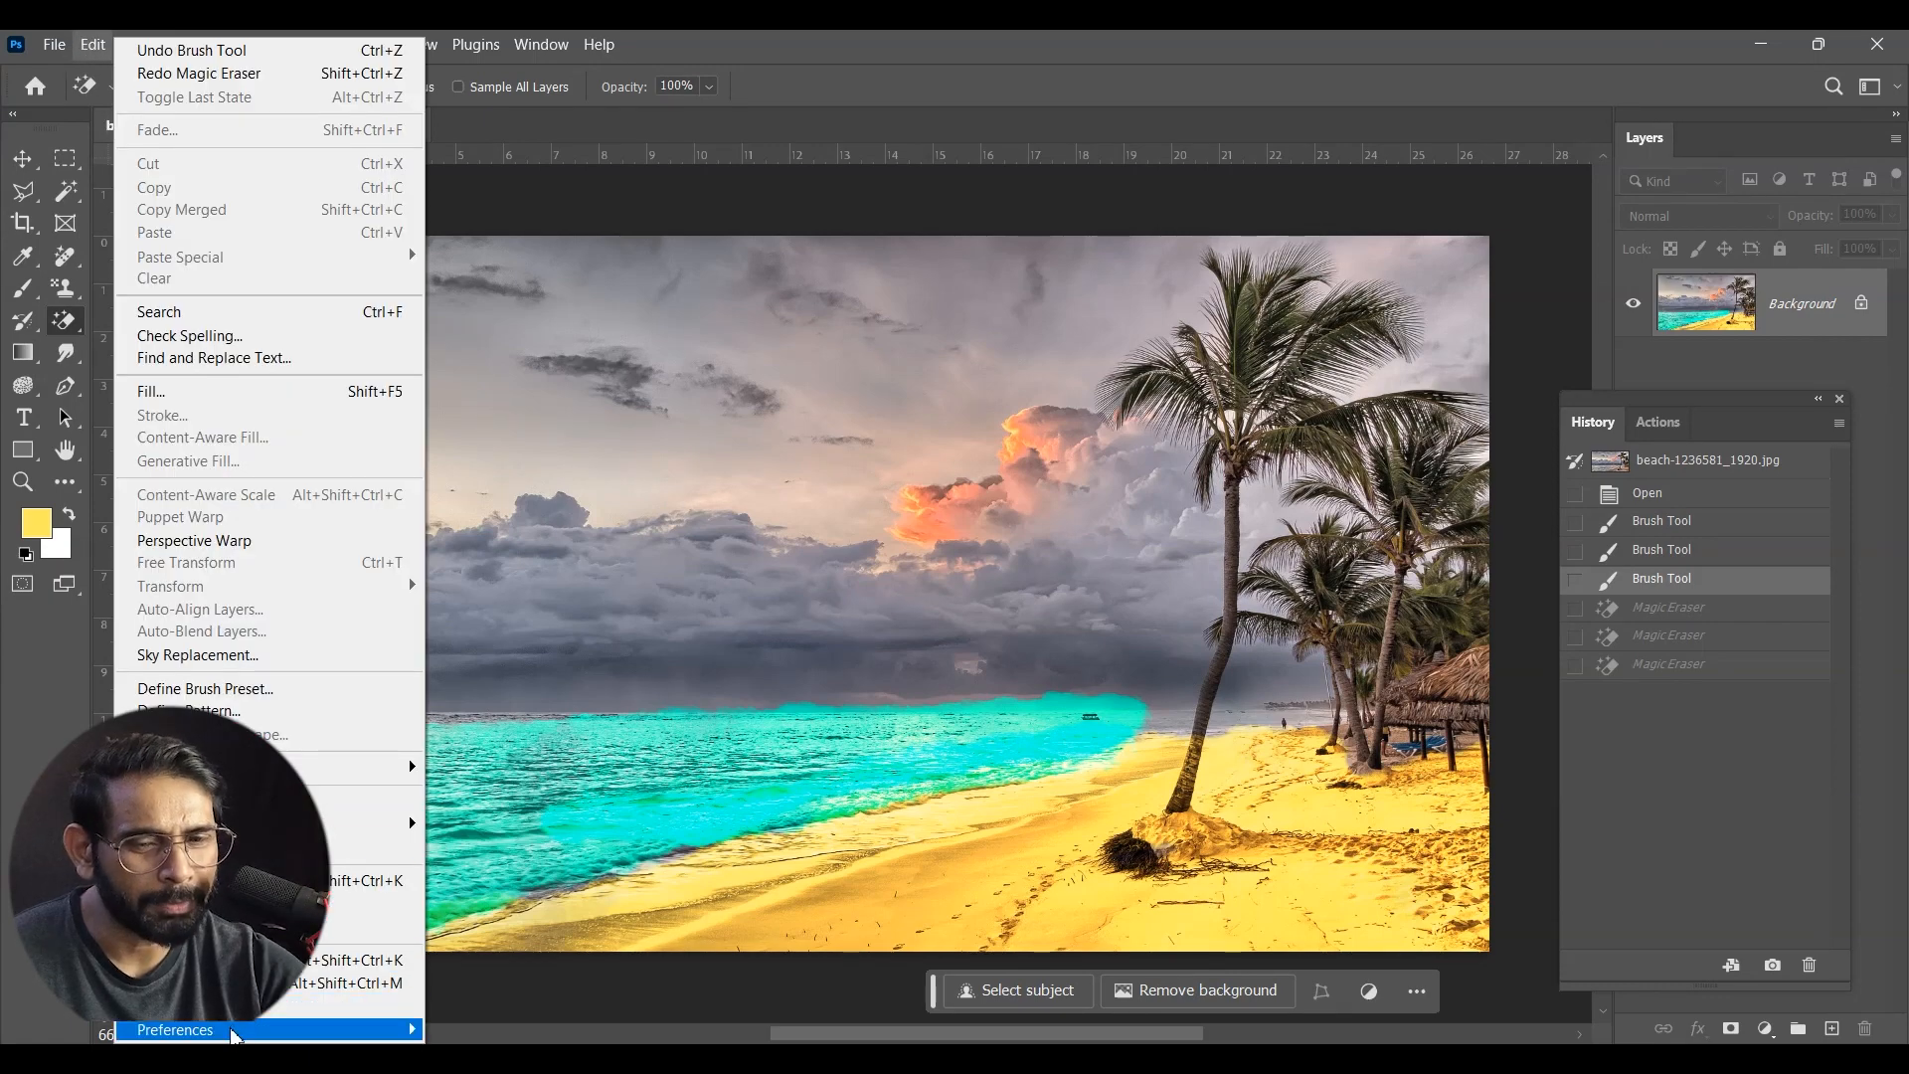
{"action": "mouse_move", "coordinate": [398, 1029]}
{"action": "left_click", "coordinate": [476, 669]}
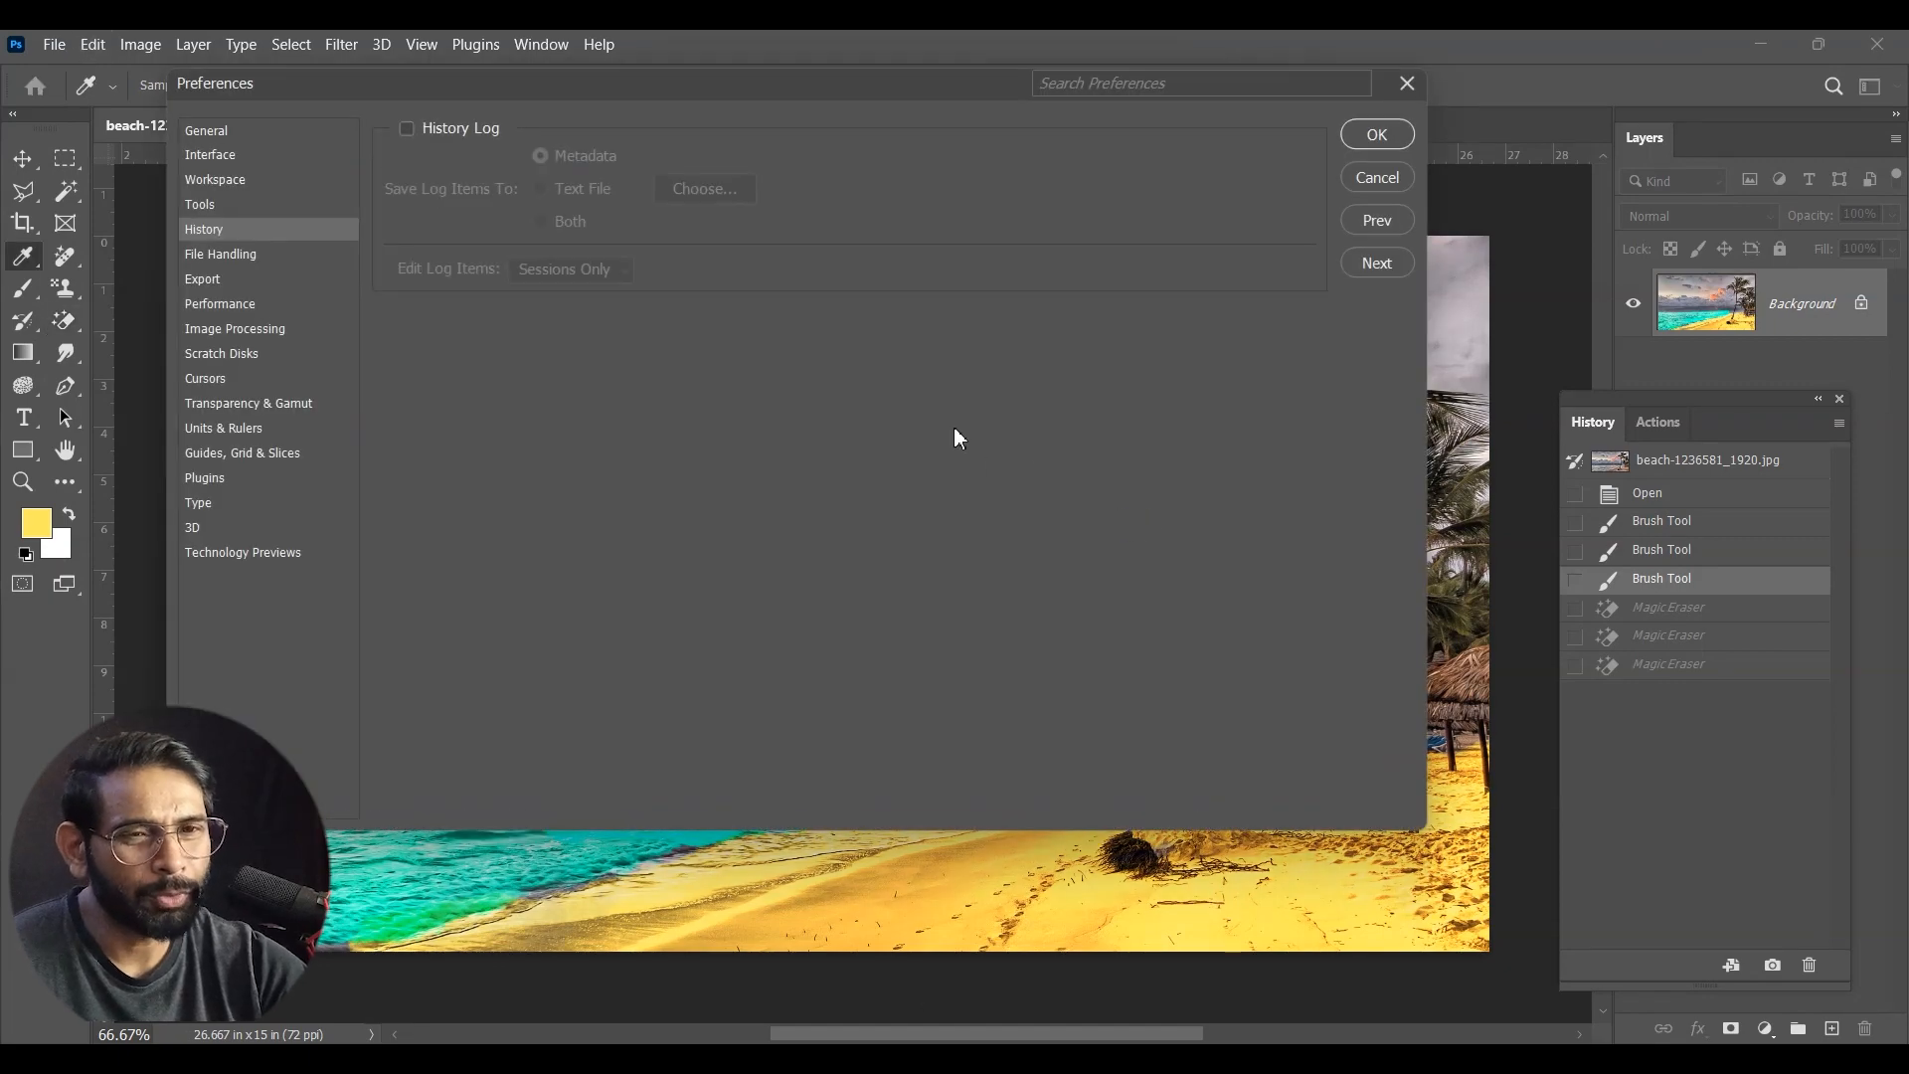
{"action": "left_click", "coordinate": [239, 306]}
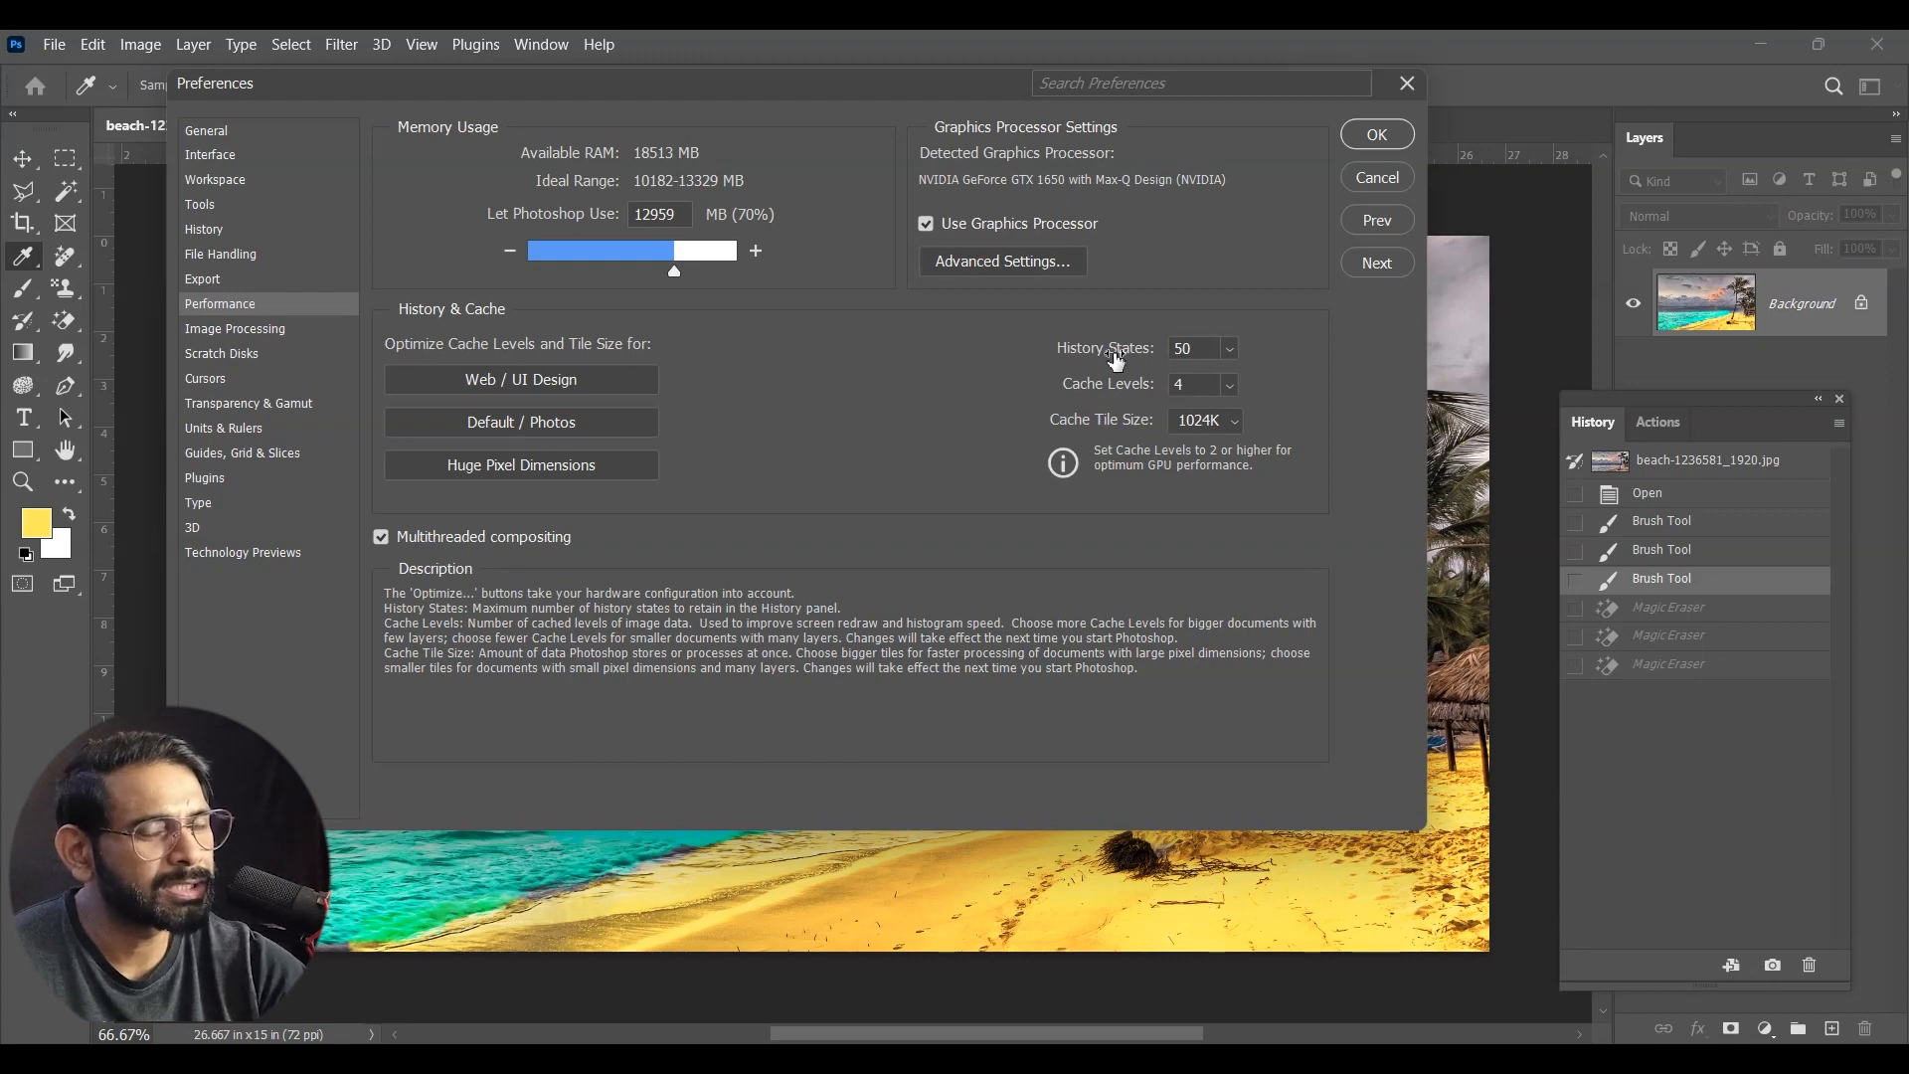
{"action": "left_click", "coordinate": [1406, 85]}
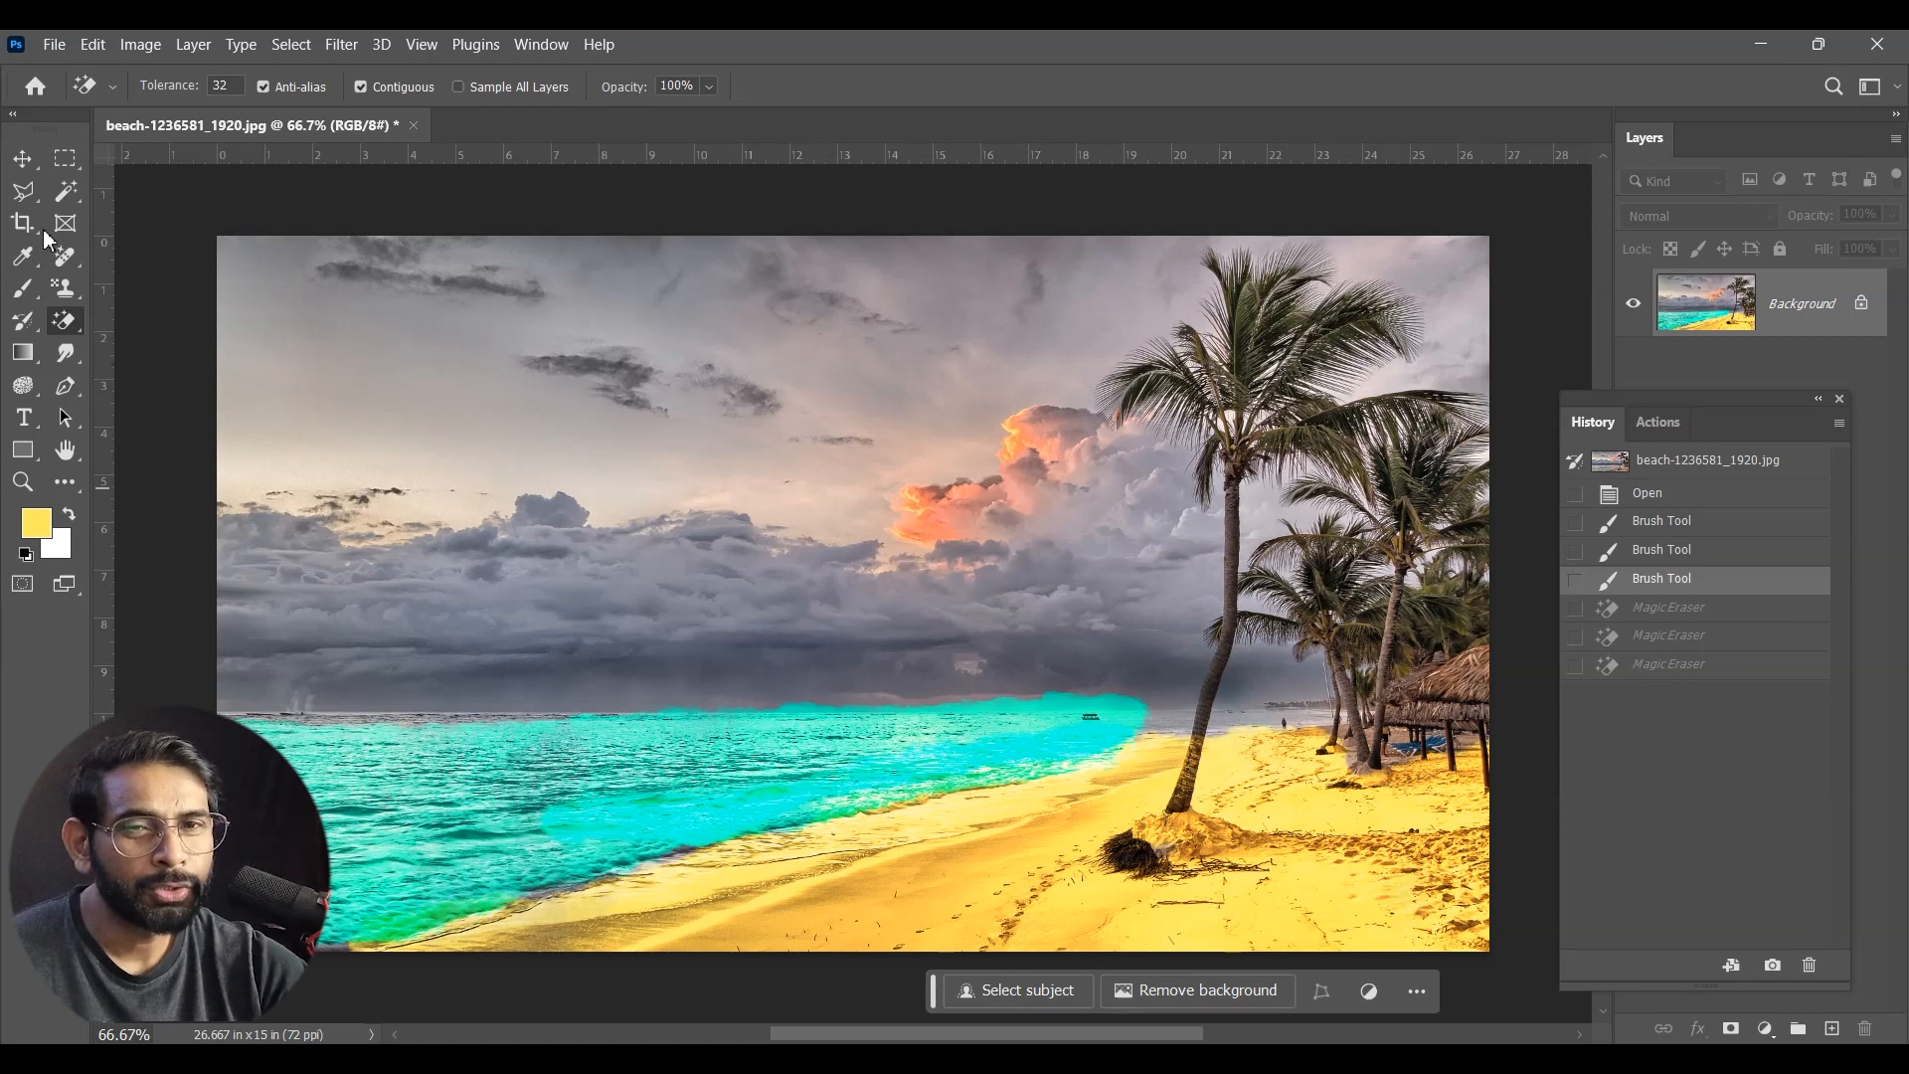
Step: Dock the History panel beside the Layers panel and fit the whole beach photo in view at 50% zoom
{"action": "left_click", "coordinate": [22, 159]}
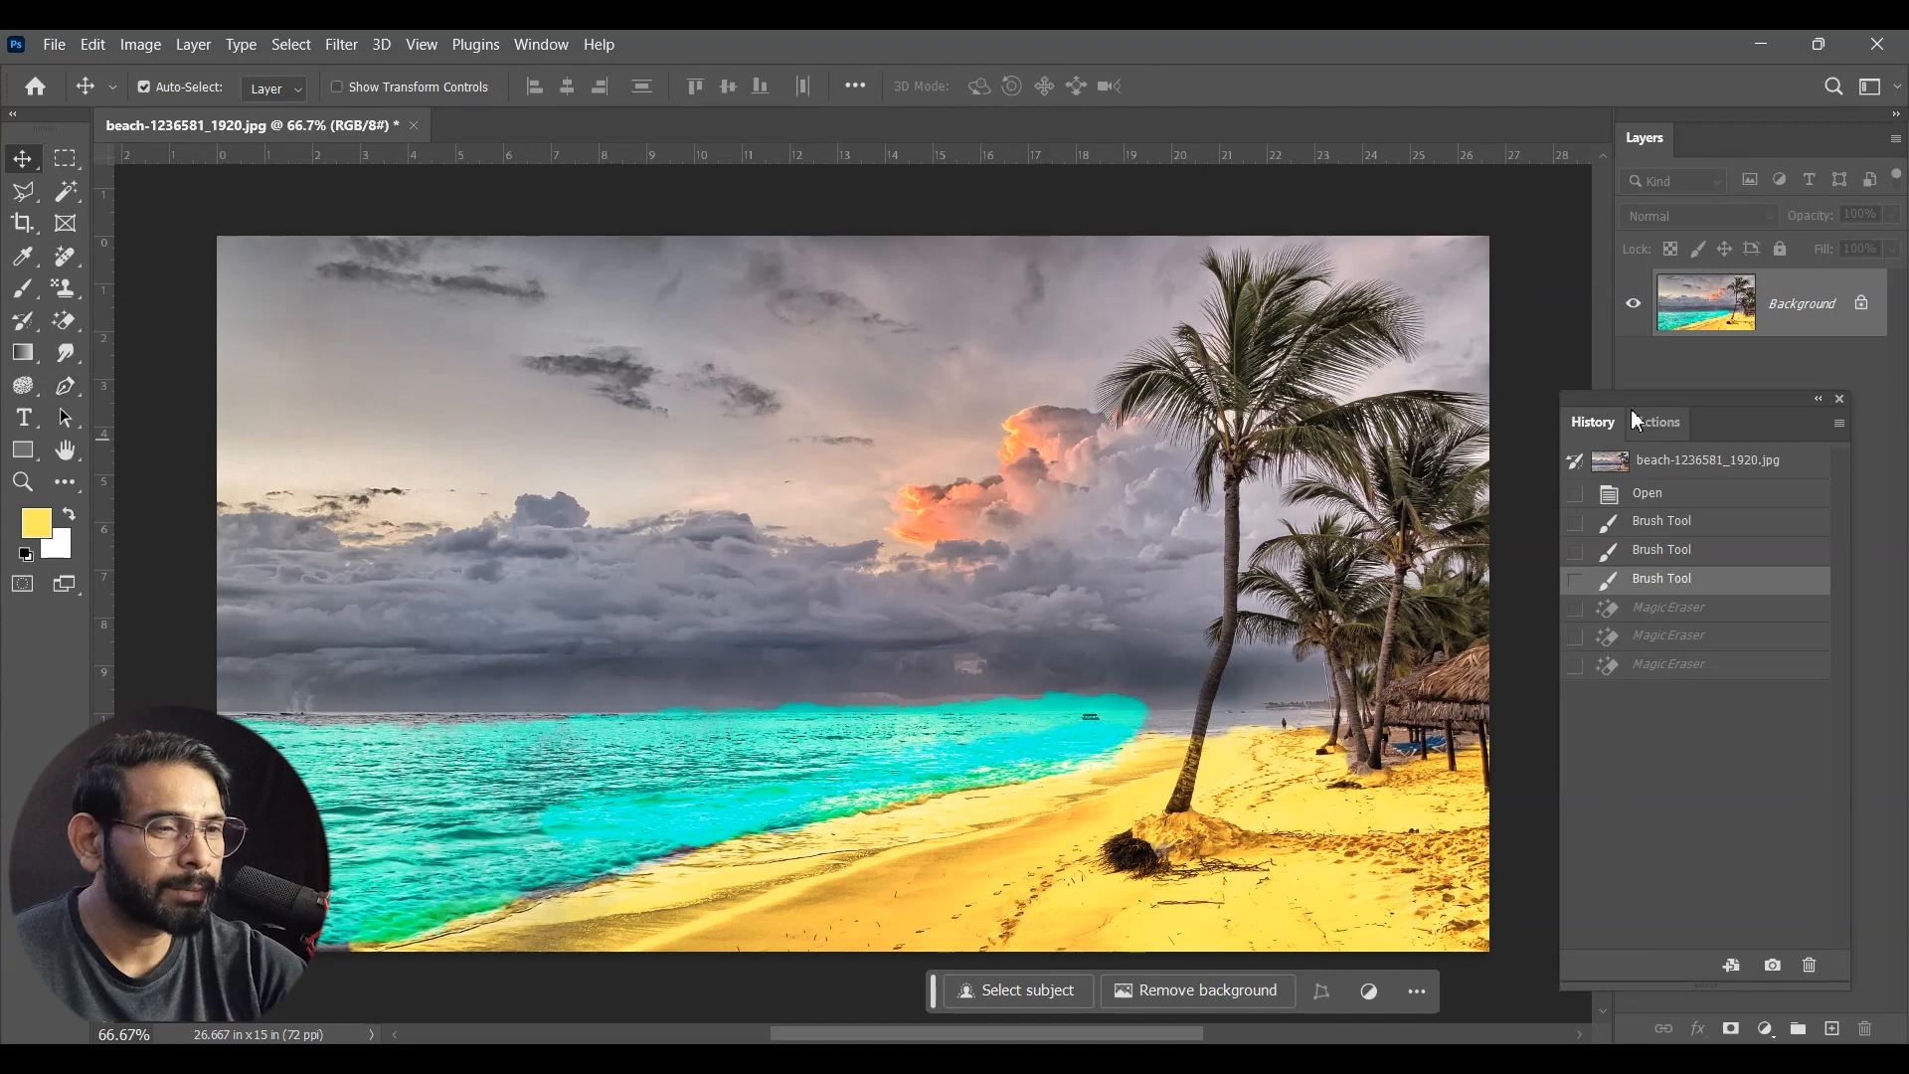
{"action": "left_click_drag", "start_coordinate": [1633, 396], "coordinate": [1606, 370]}
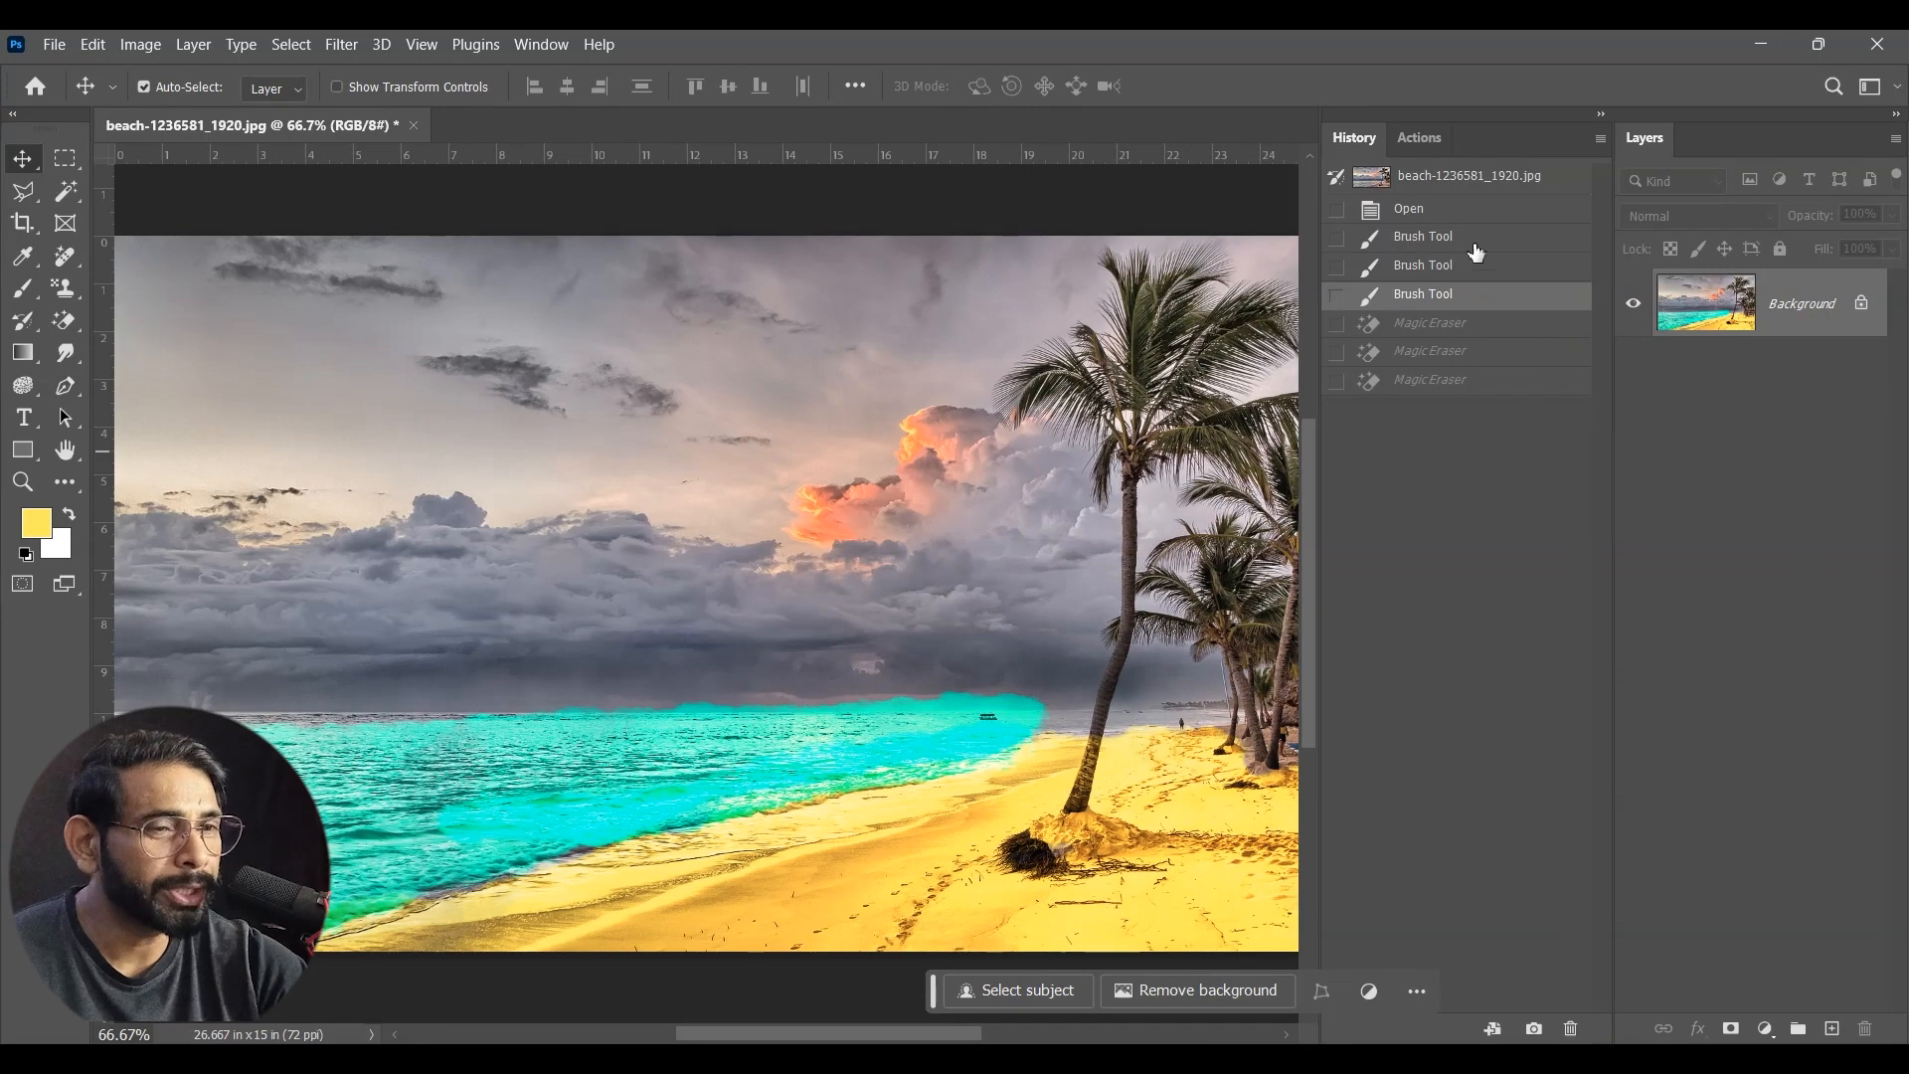
{"action": "key", "text": "ctrl+minus"}
{"action": "key", "text": "space"}
{"action": "left_click_drag", "start_coordinate": [981, 713], "coordinate": [864, 679]}
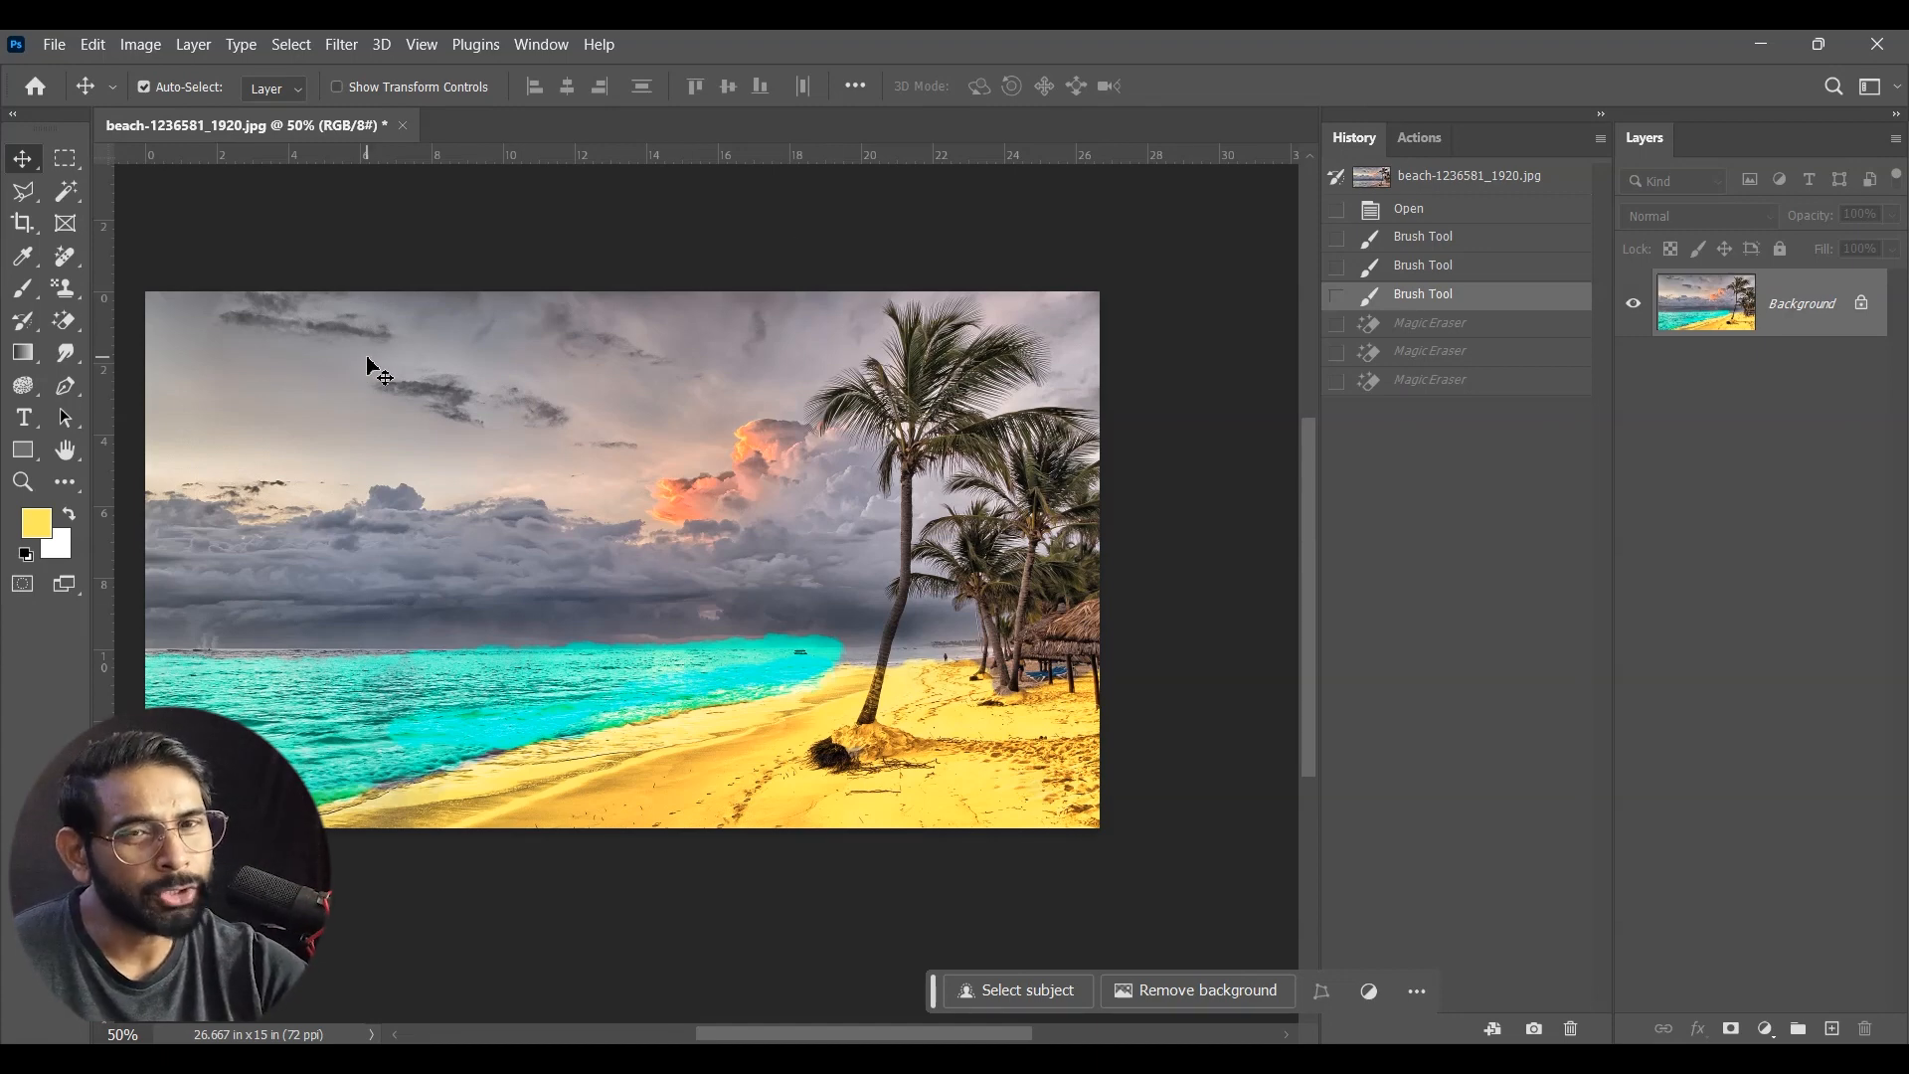
Step: Activate the History Brush tool and reduce its brush size to 250 px
{"action": "left_click", "coordinate": [25, 328]}
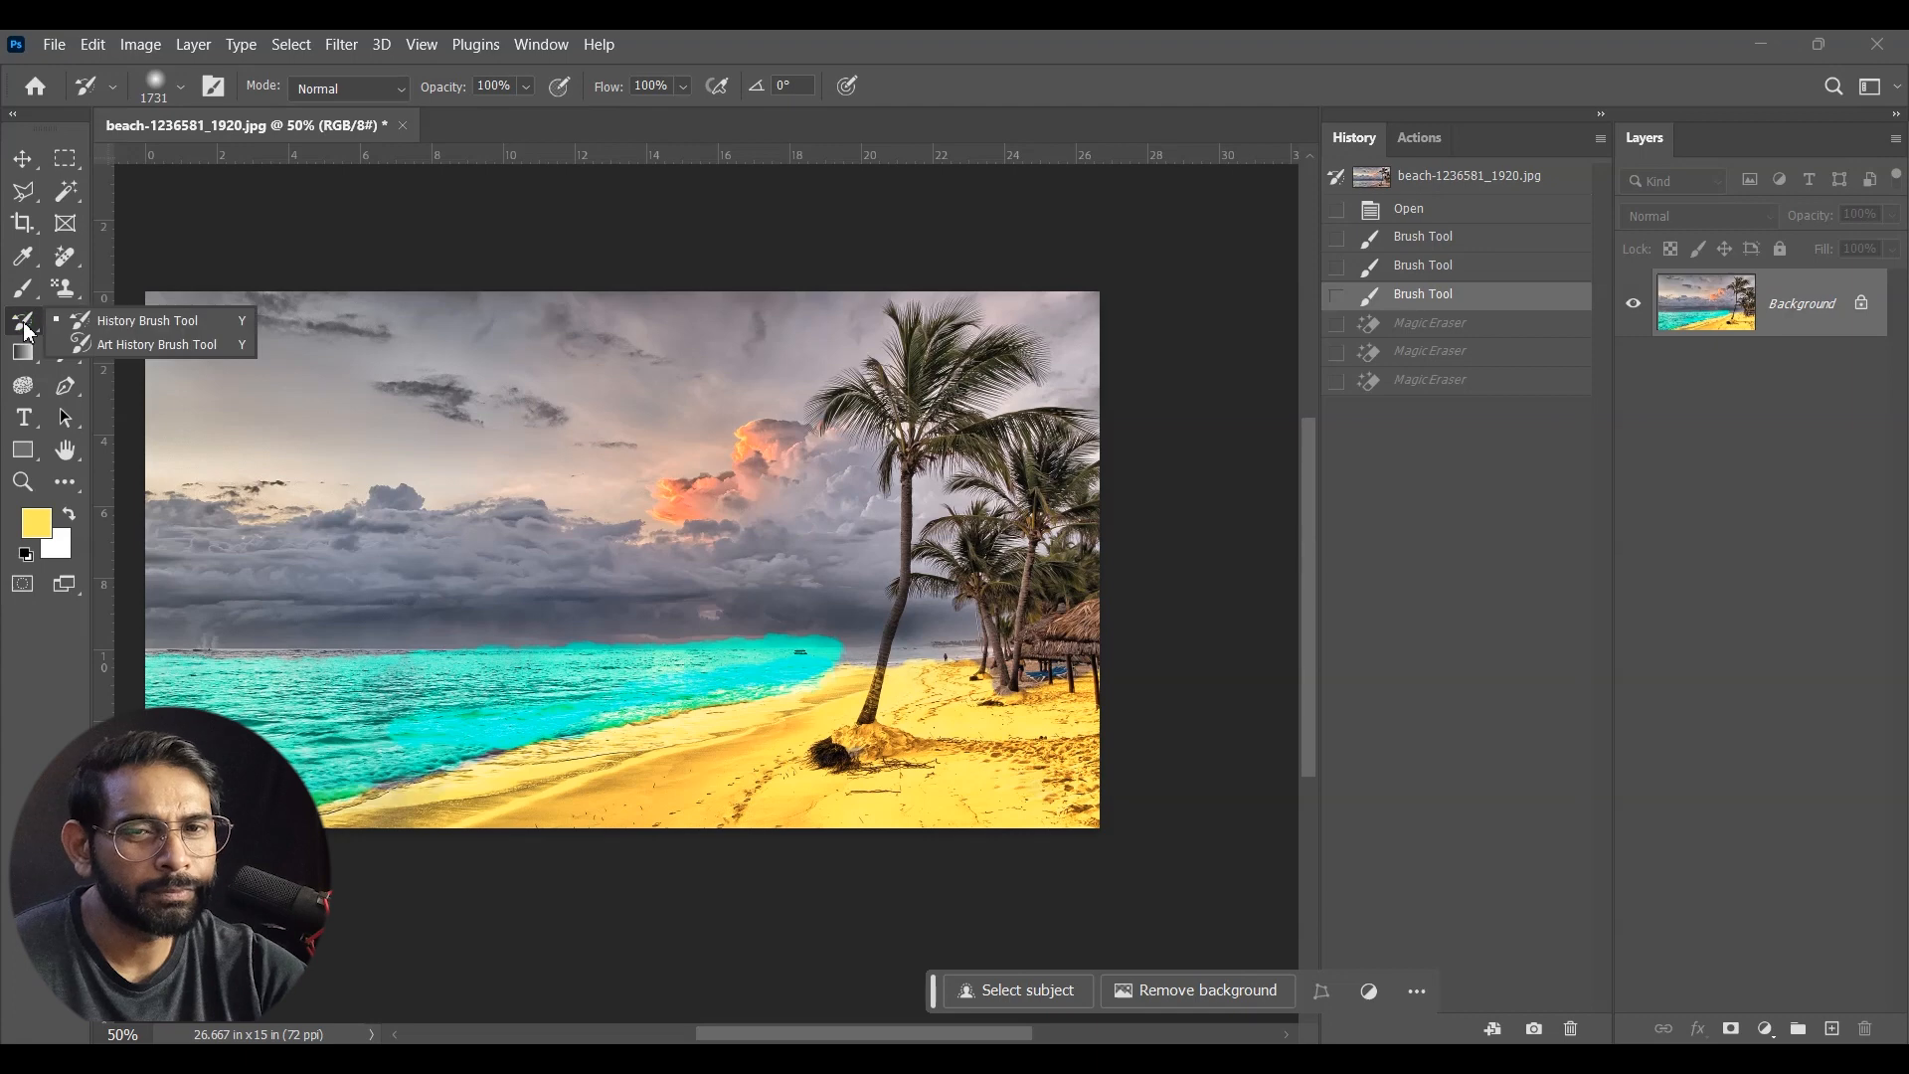
{"action": "left_click", "coordinate": [158, 318]}
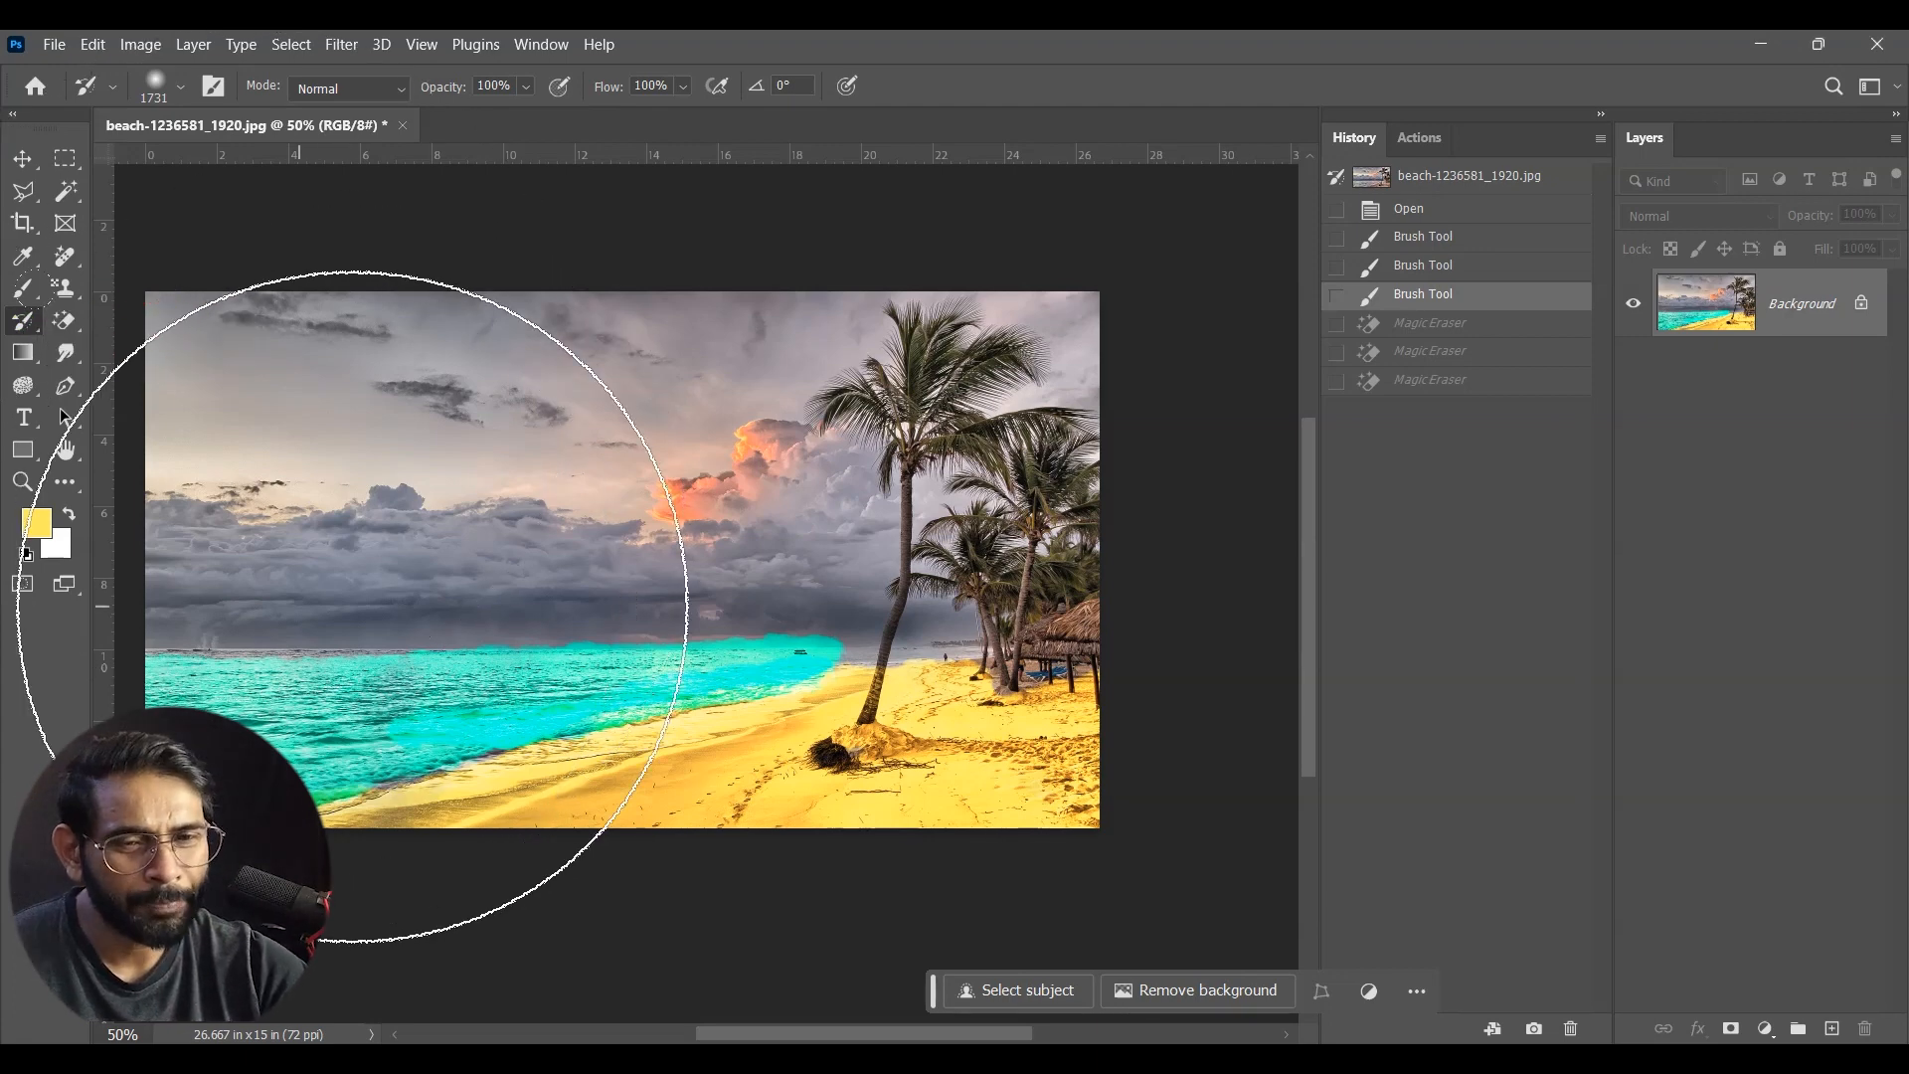
{"action": "key", "text": "bracketleft"}
{"action": "key", "text": "bracketleft"}
{"action": "key", "text": "bracketleft"}
{"action": "key", "text": "bracketleft"}
{"action": "key", "text": "bracketleft"}
{"action": "key", "text": "bracketleft"}
{"action": "key", "text": "bracketleft"}
{"action": "key", "text": "bracketleft"}
{"action": "key", "text": "bracketleft"}
{"action": "key", "text": "bracketleft"}
{"action": "key", "text": "bracketleft"}
{"action": "key", "text": "bracketleft"}
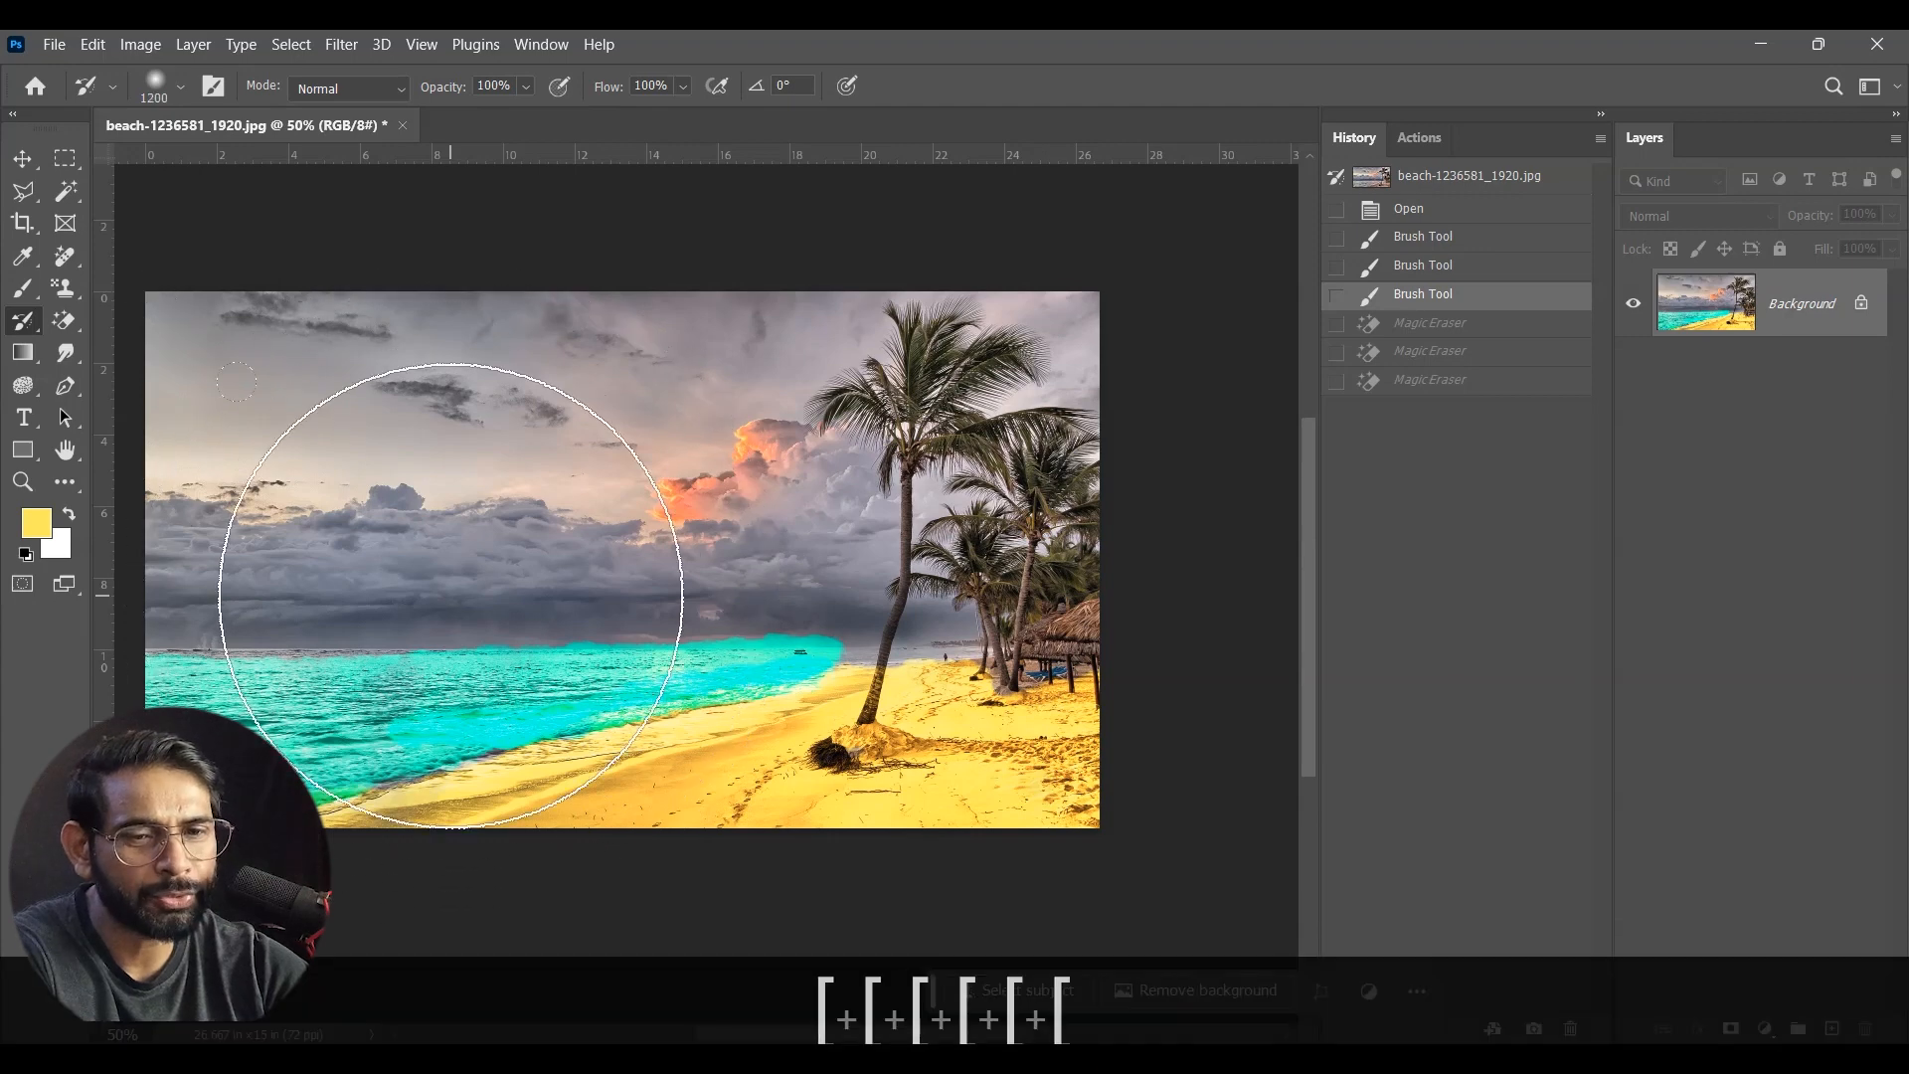
{"action": "key", "text": "bracketleft"}
{"action": "key", "text": "bracketleft"}
{"action": "key", "text": "bracketleft"}
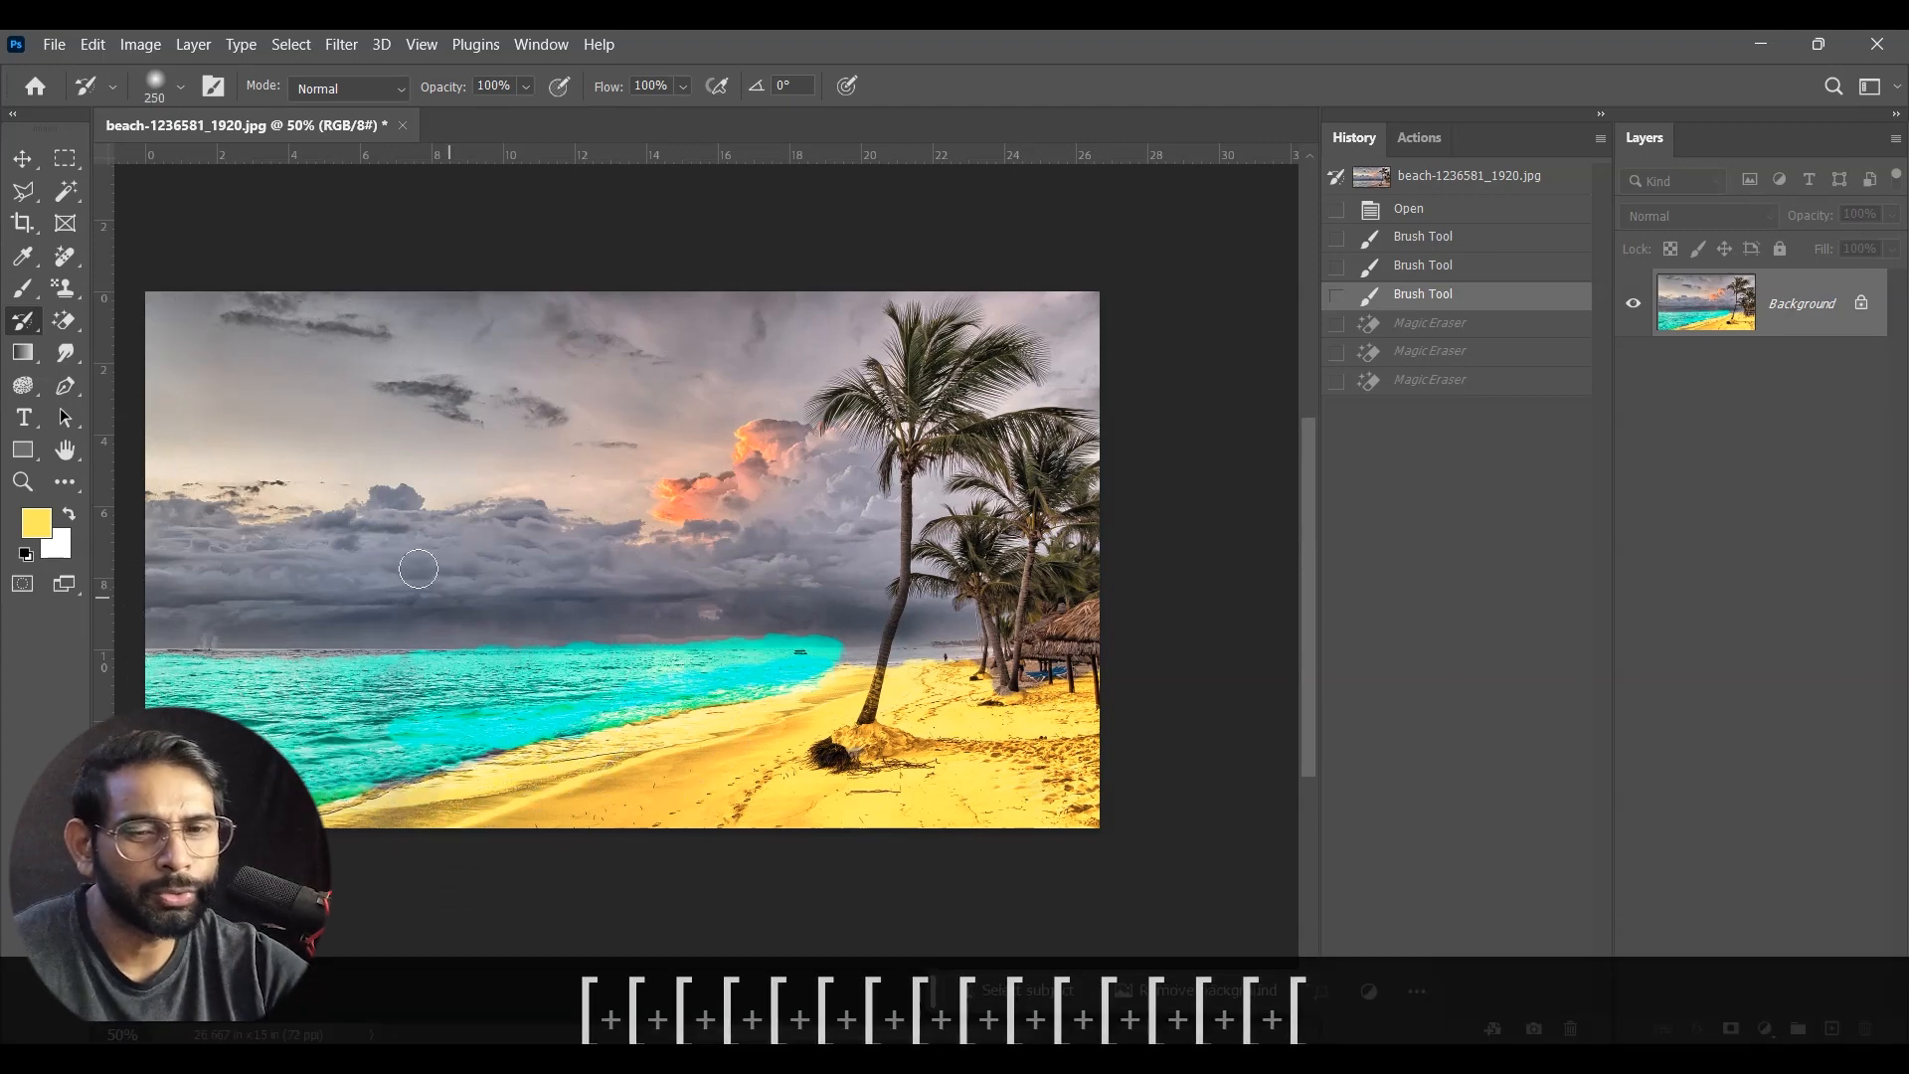
Step: Paint over the turquoise sea and yellow sand with the History Brush to bring back the original photo
{"action": "mouse_move", "coordinate": [192, 627]}
{"action": "left_mouse_down"}
{"action": "mouse_move", "coordinate": [256, 617]}
{"action": "mouse_move", "coordinate": [438, 711]}
{"action": "mouse_move", "coordinate": [582, 716]}
{"action": "mouse_move", "coordinate": [710, 641]}
{"action": "mouse_move", "coordinate": [631, 779]}
{"action": "mouse_move", "coordinate": [1034, 716]}
{"action": "mouse_move", "coordinate": [603, 694]}
{"action": "left_mouse_up"}
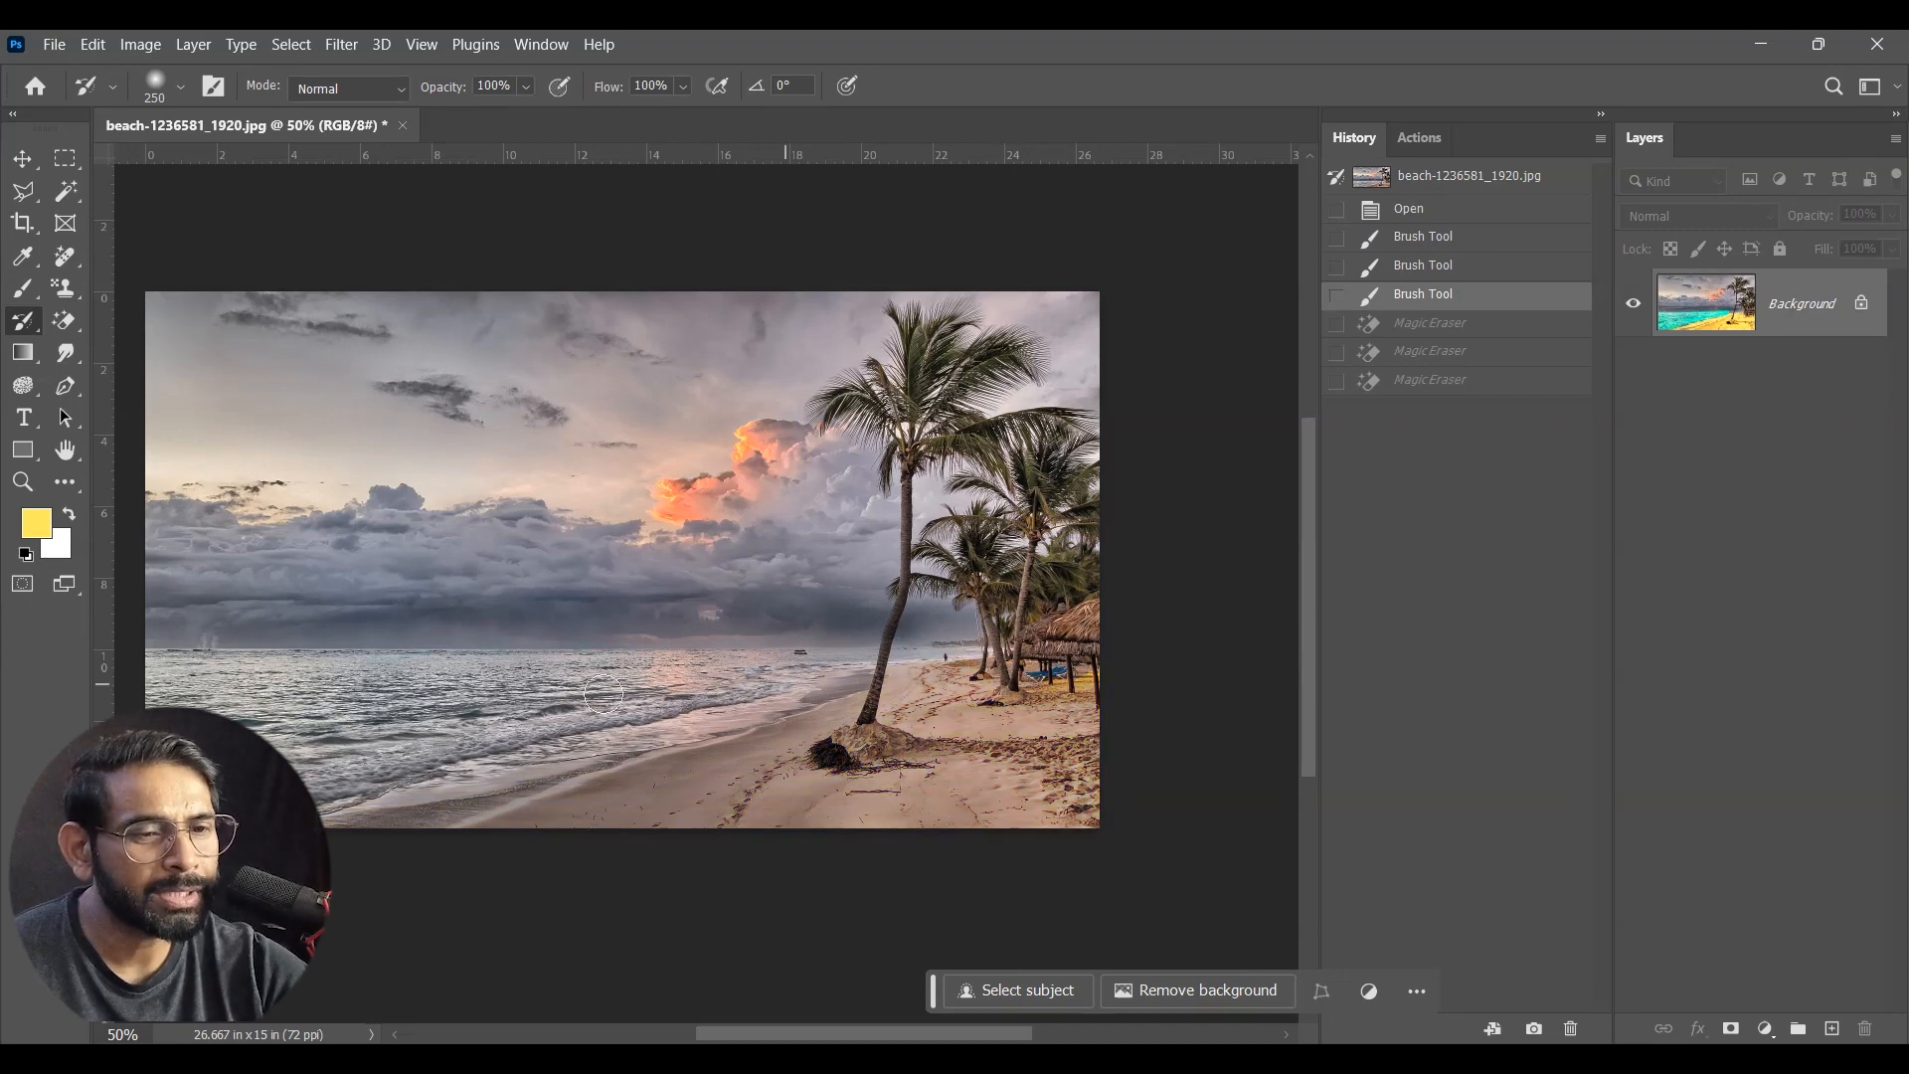
{"action": "left_click_drag", "start_coordinate": [622, 606], "coordinate": [797, 585]}
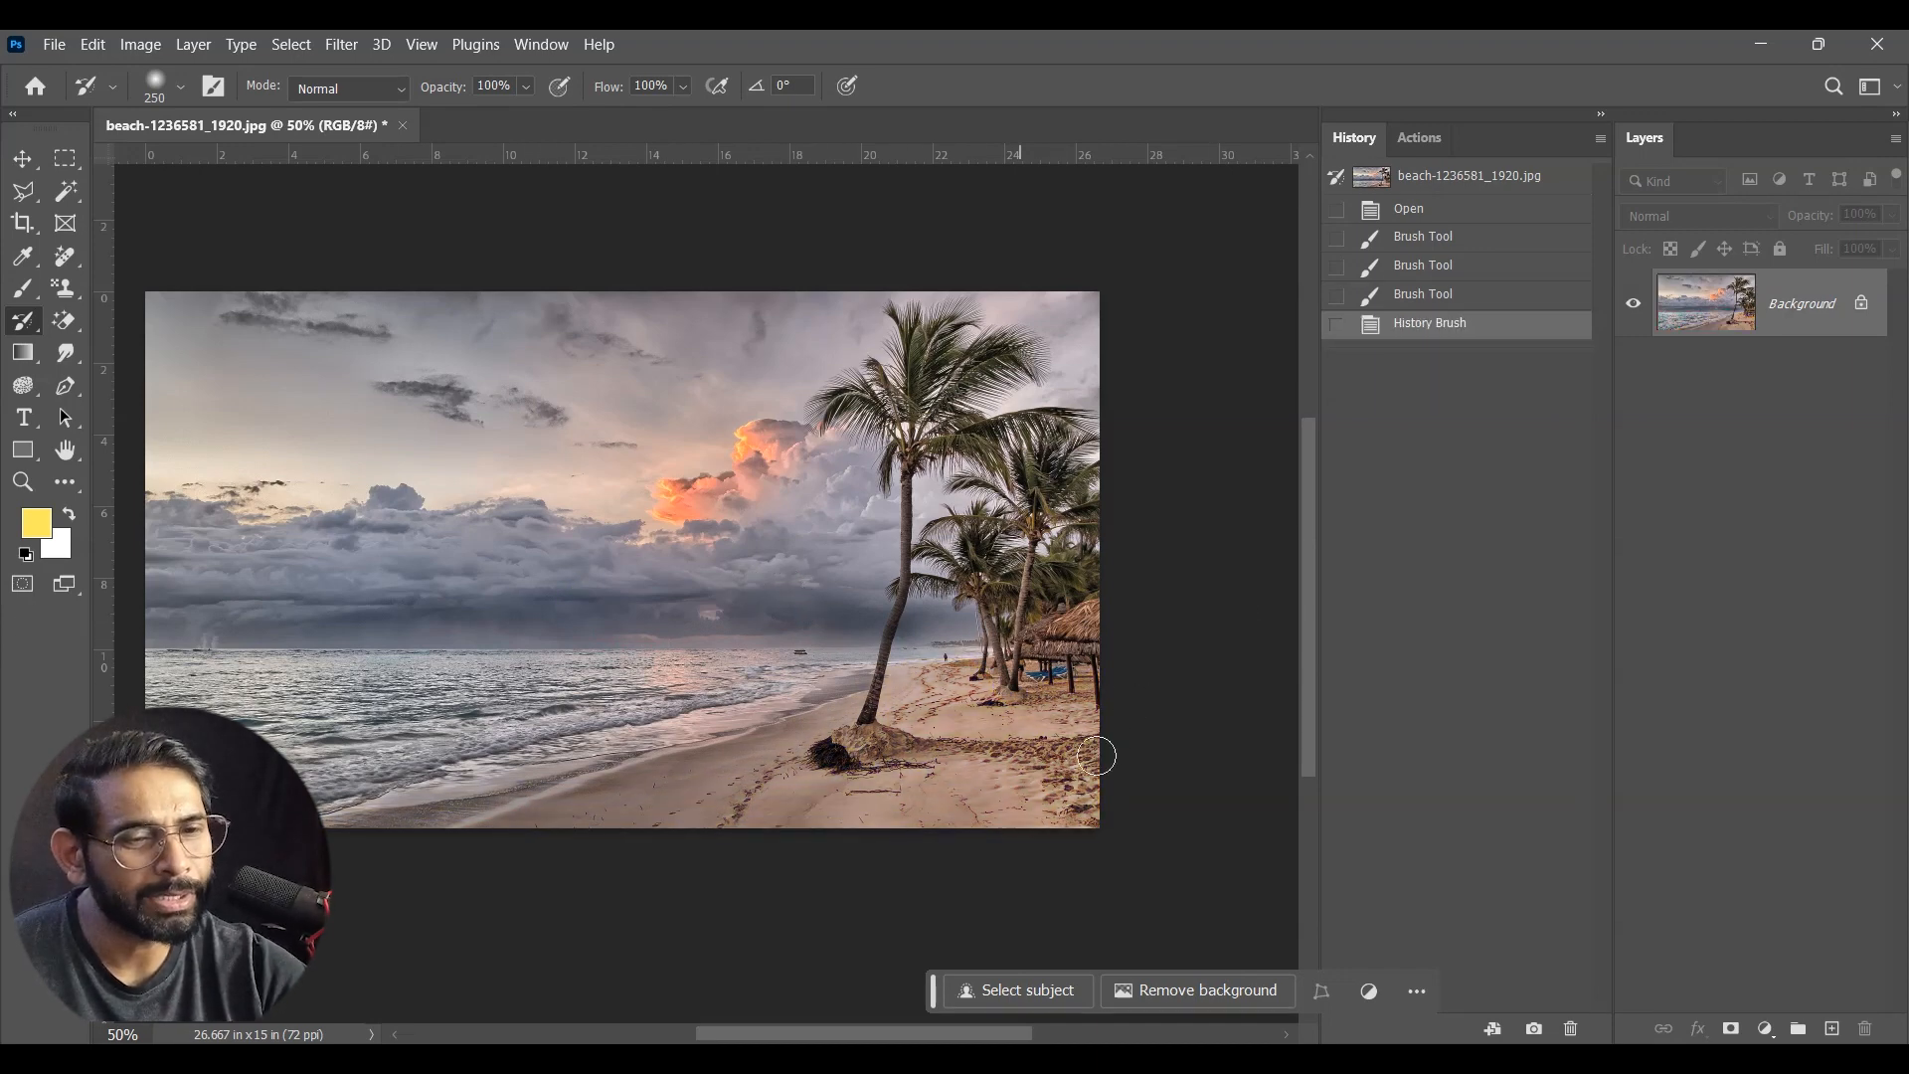
{"action": "left_click", "coordinate": [437, 775]}
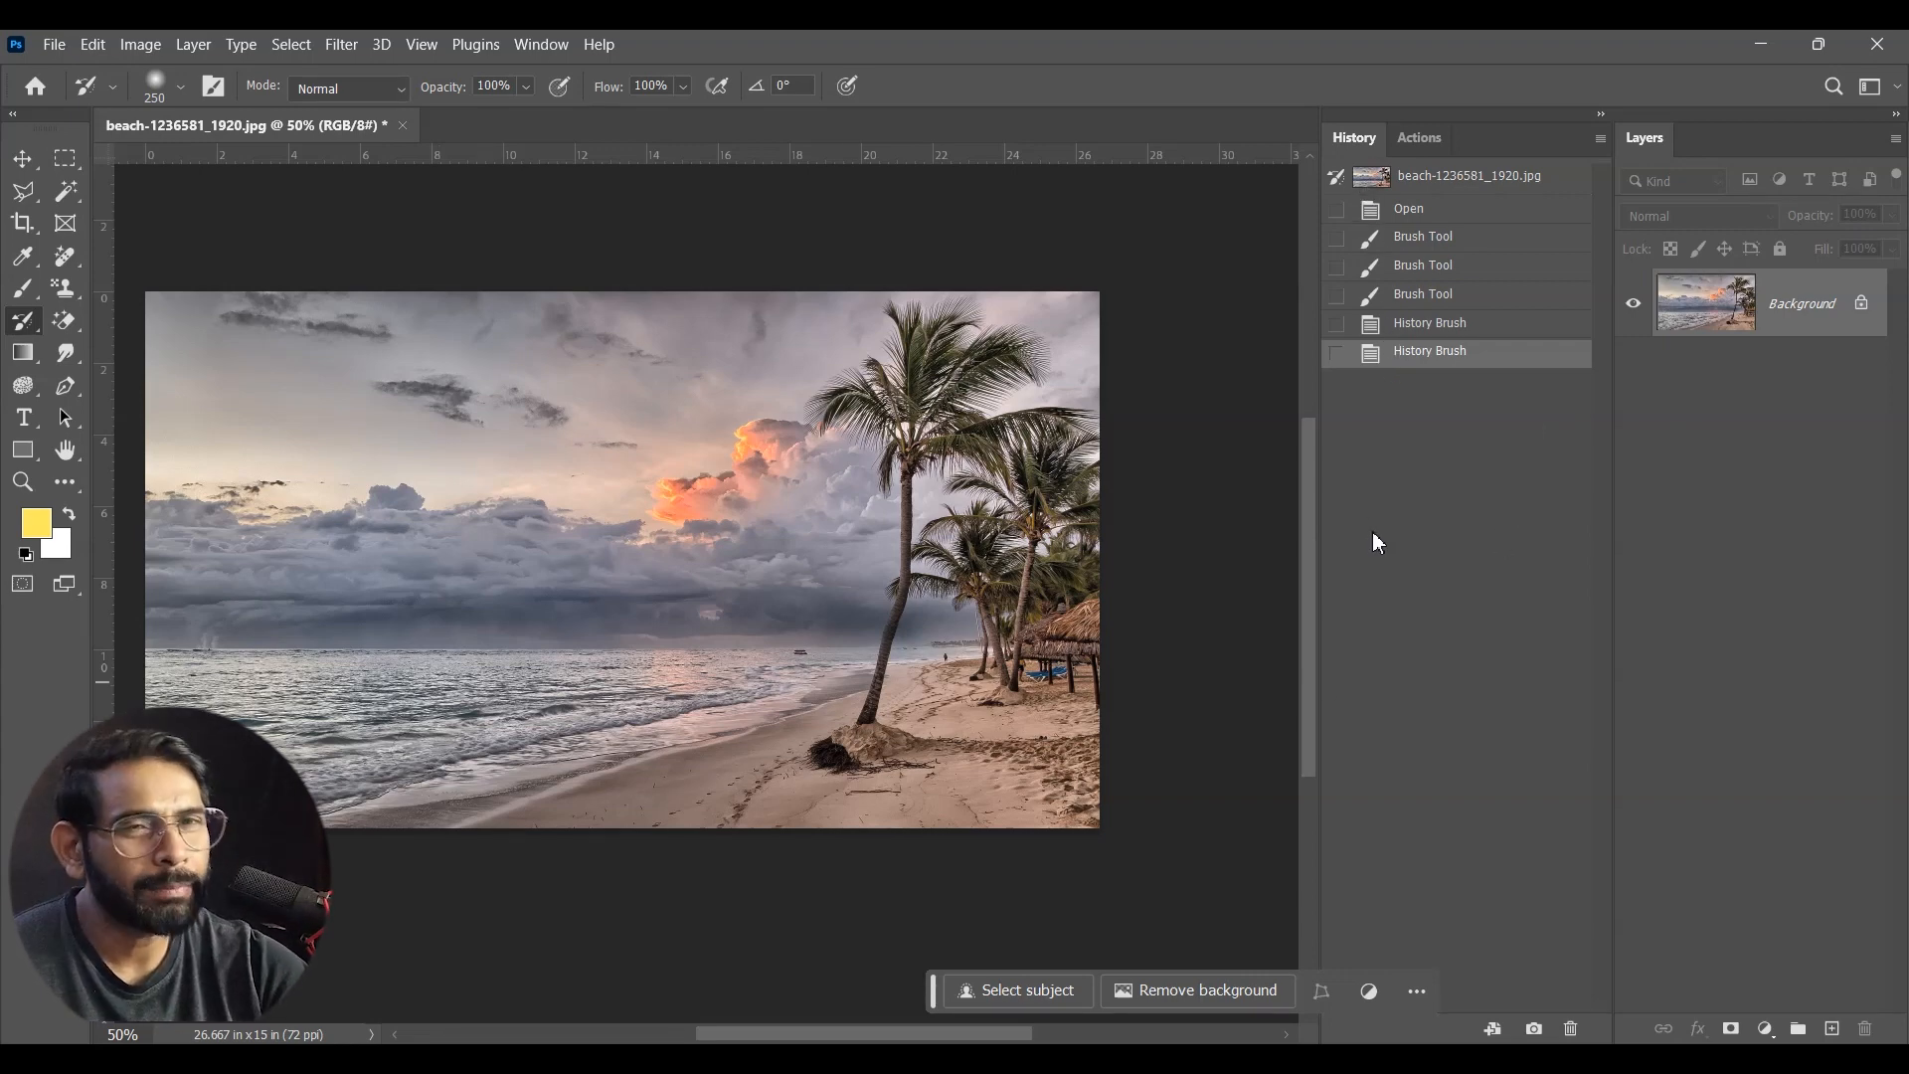
Step: Undo the History Brush strokes so the photo is back at the last Brush Tool state with the yellow sand
{"action": "key", "text": "ctrl+z"}
{"action": "key", "text": "ctrl+z"}
{"action": "key", "text": "ctrl+z"}
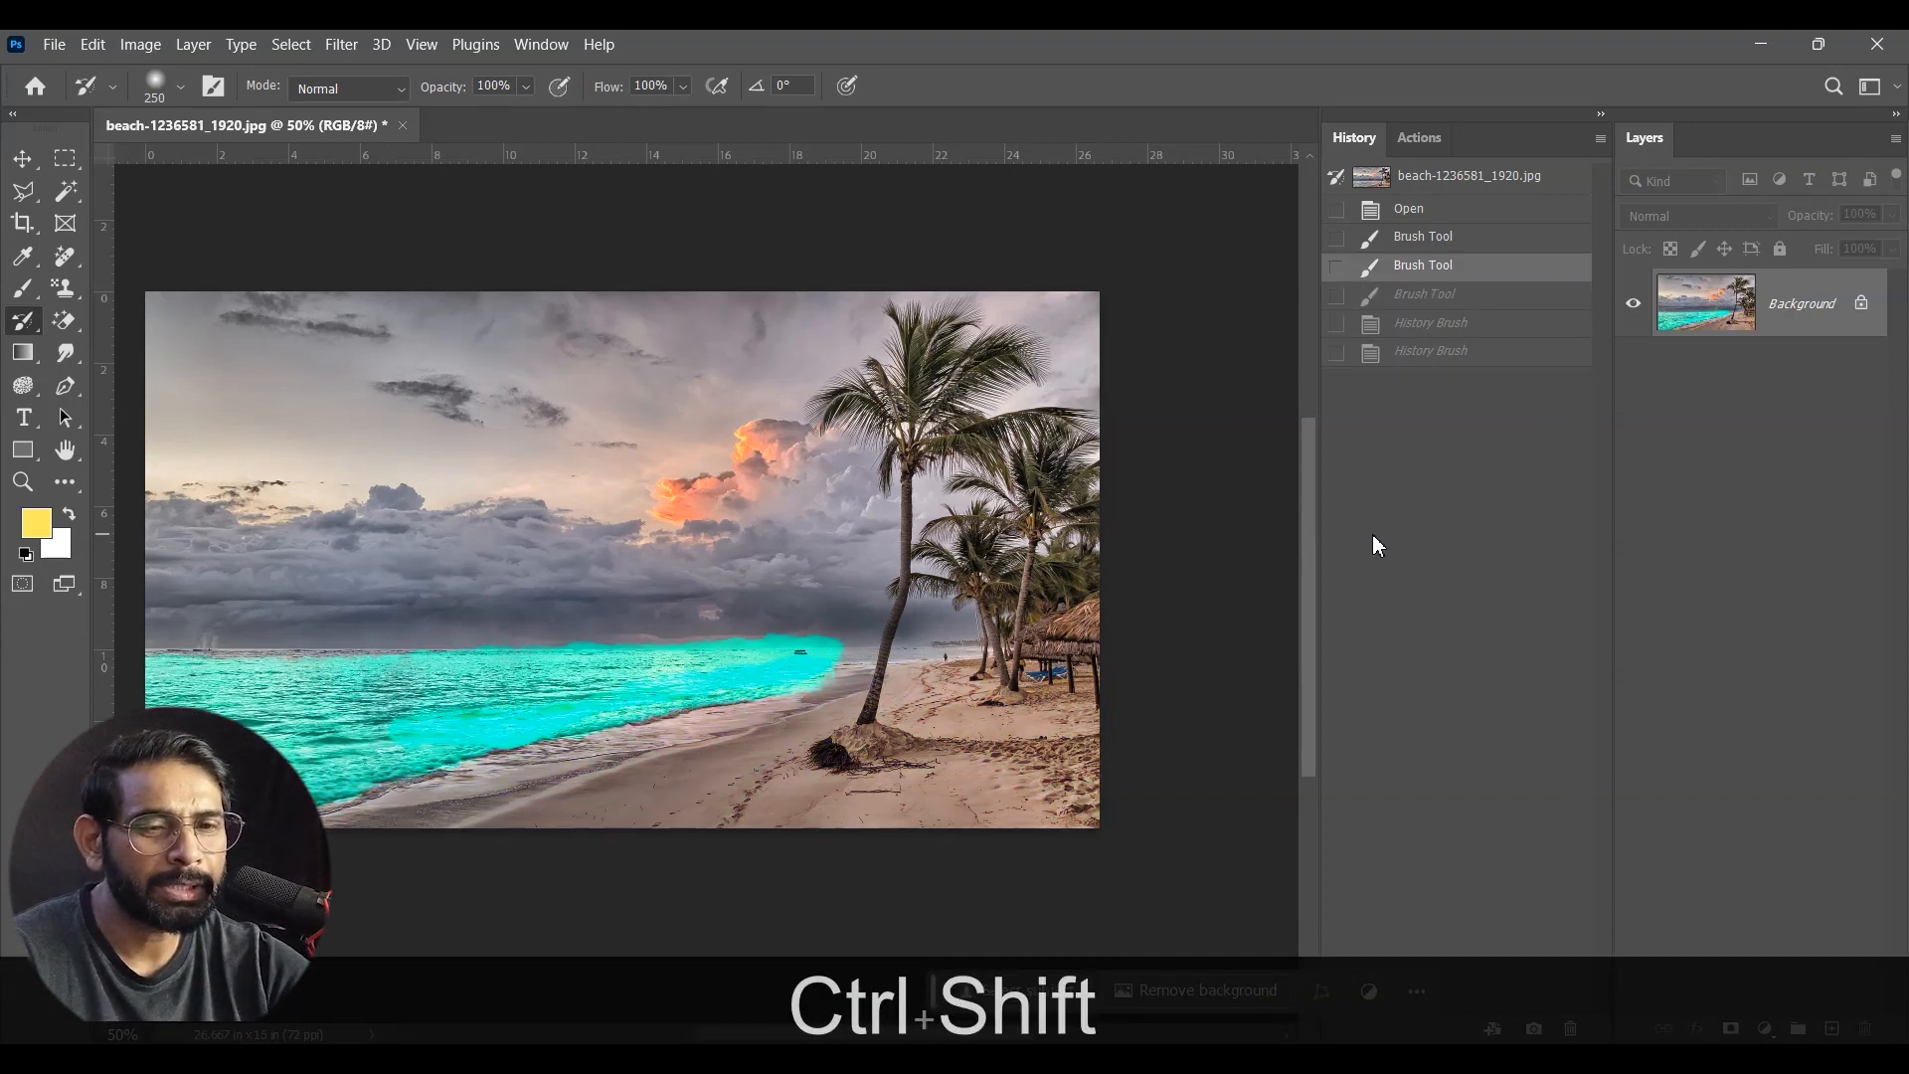
{"action": "key", "text": "ctrl+shift+z"}
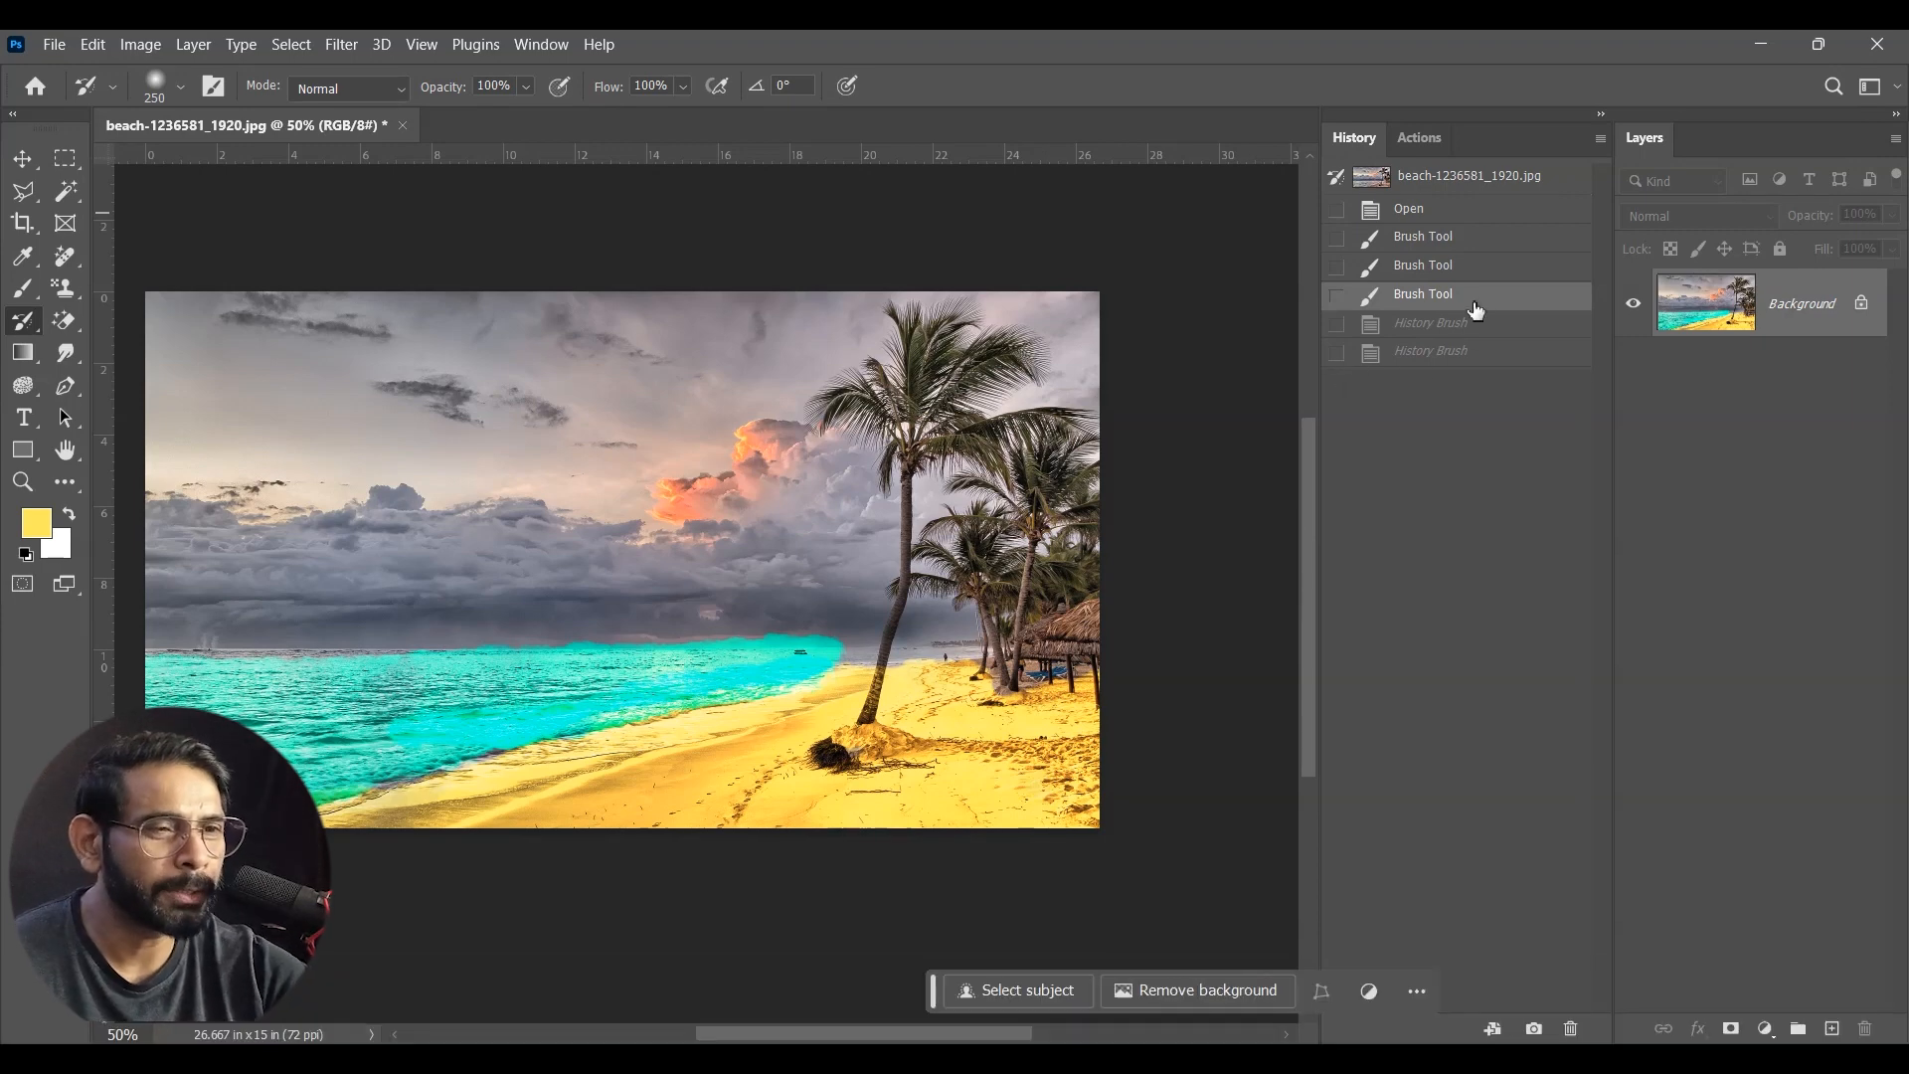
Step: Try each Brush Tool state as the History Brush source and step through the states back to the last one
{"action": "left_click", "coordinate": [1336, 298]}
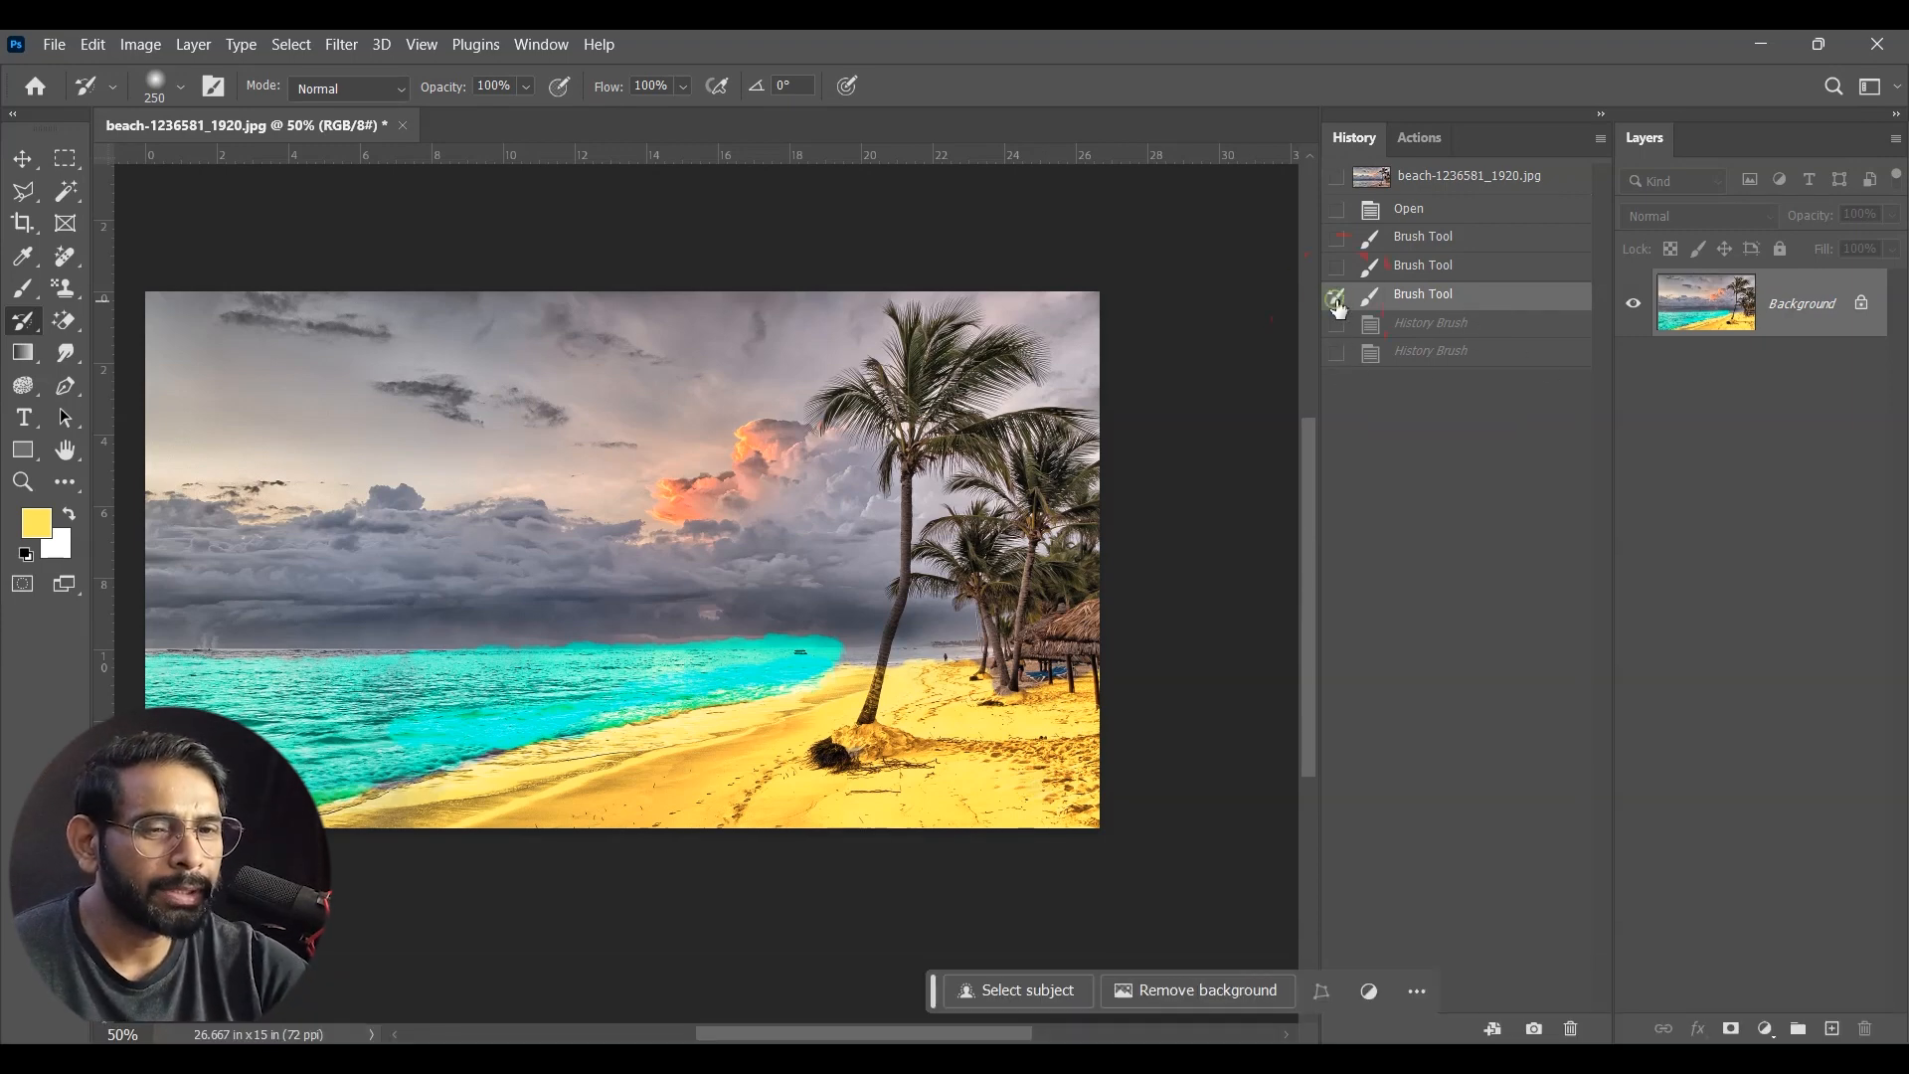
{"action": "left_click", "coordinate": [1340, 265]}
{"action": "left_click", "coordinate": [1338, 239]}
{"action": "left_click", "coordinate": [1412, 239]}
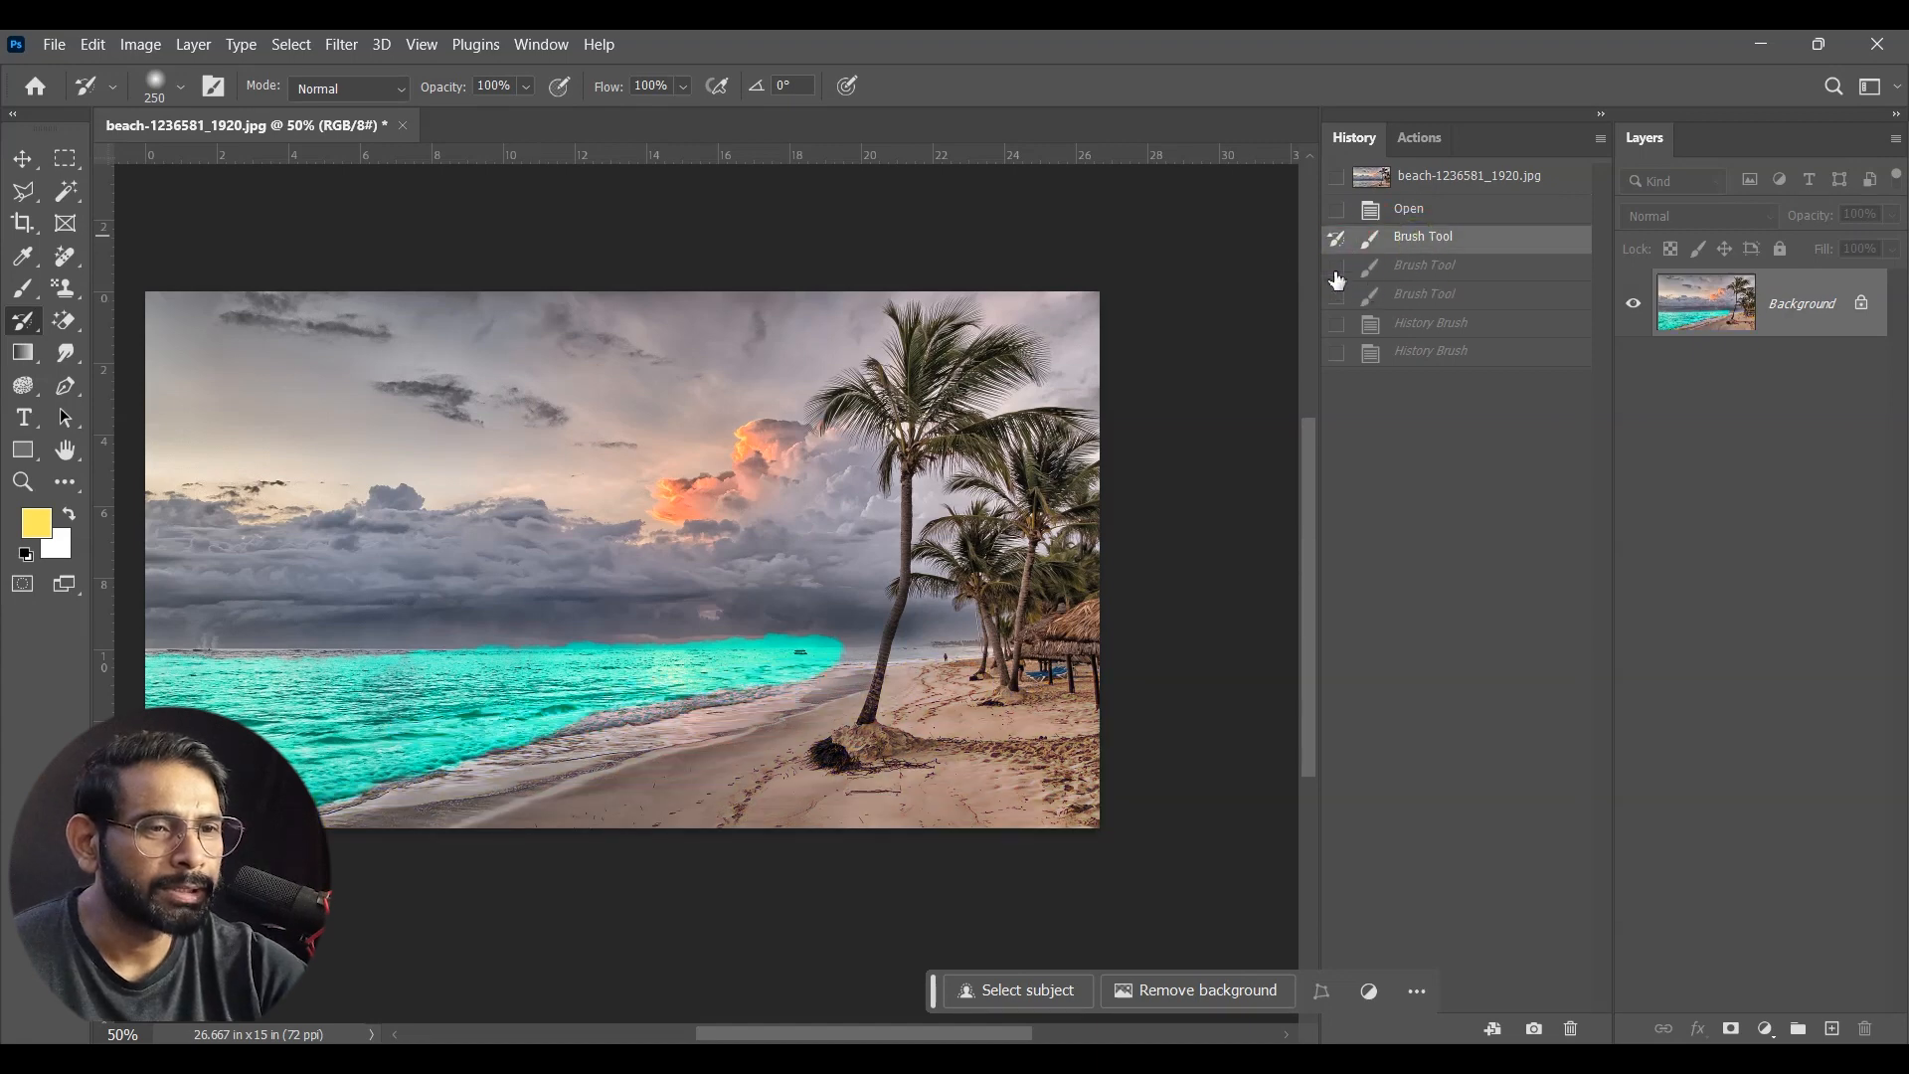
{"action": "left_click", "coordinate": [1448, 267]}
{"action": "left_click", "coordinate": [1436, 304]}
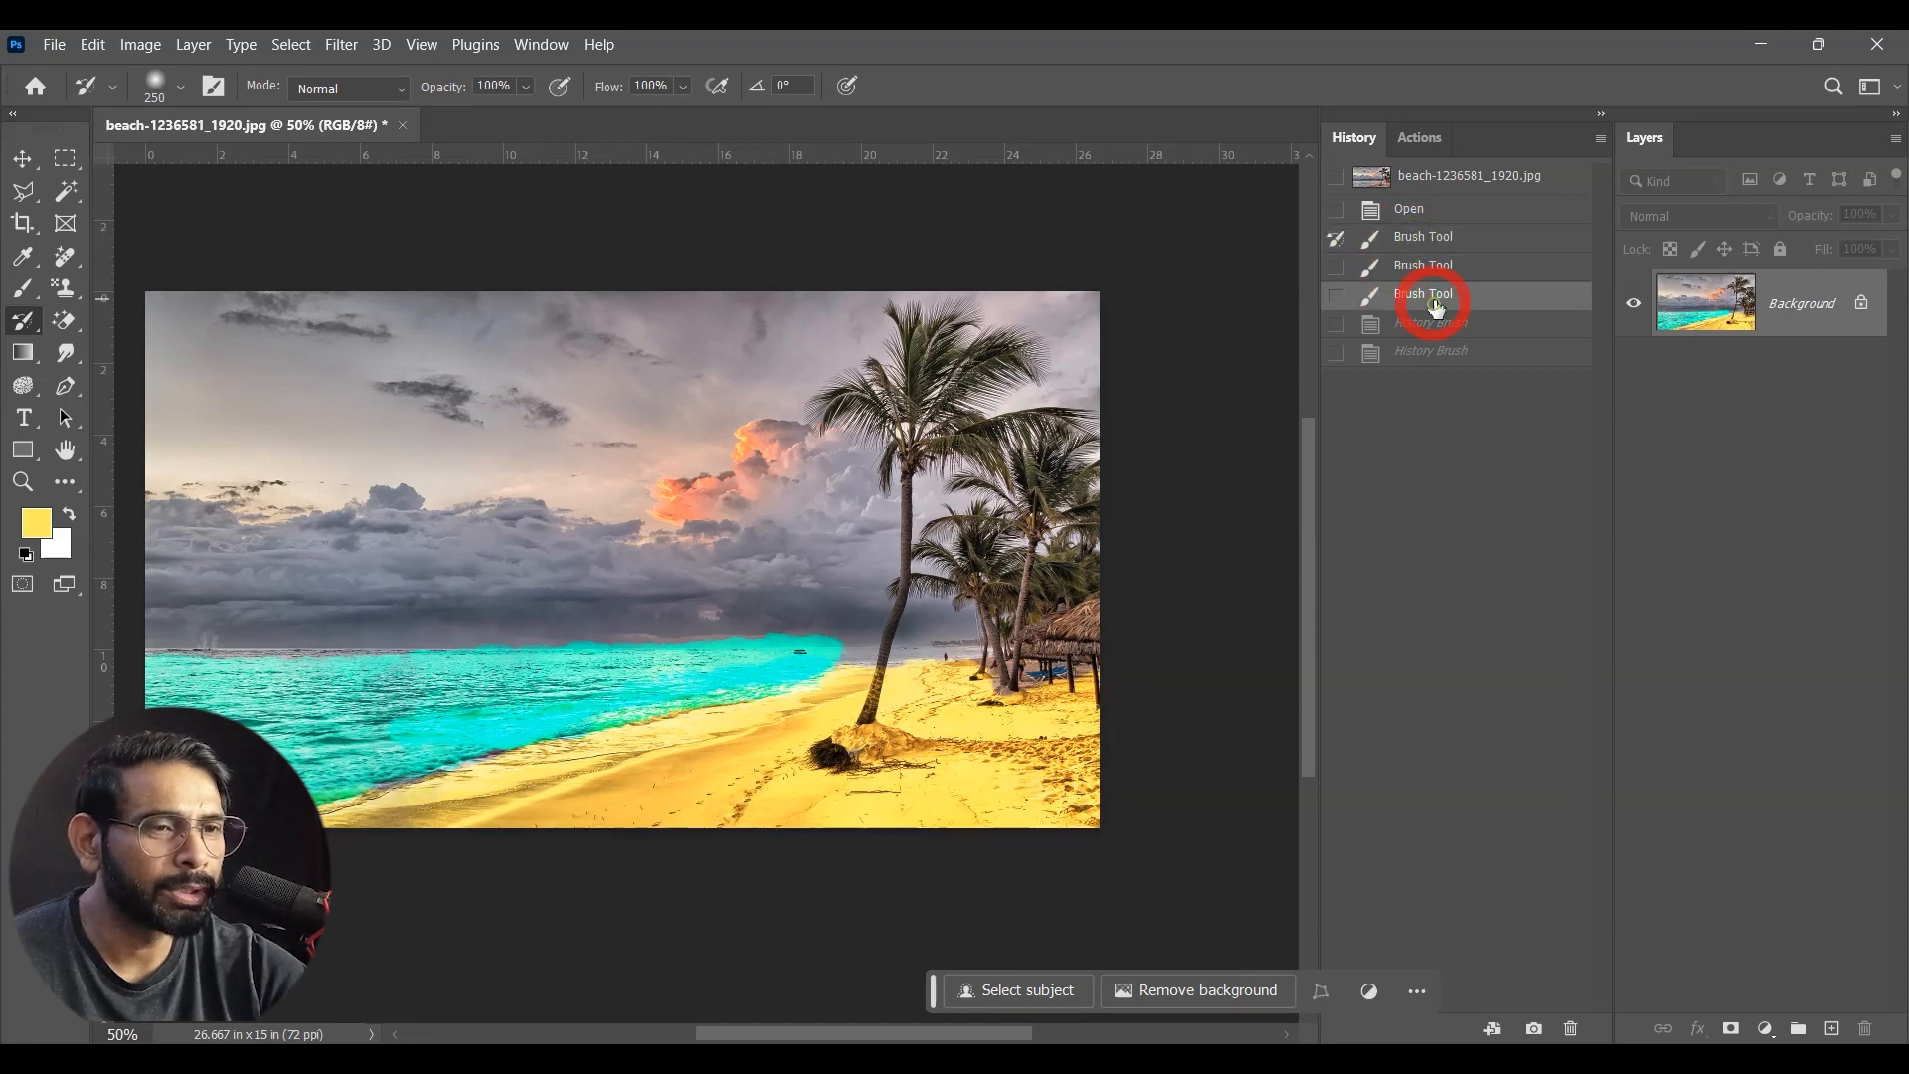
Step: Set the original photo as the History Brush source and create a history snapshot of the painted beach
{"action": "left_click", "coordinate": [1337, 177]}
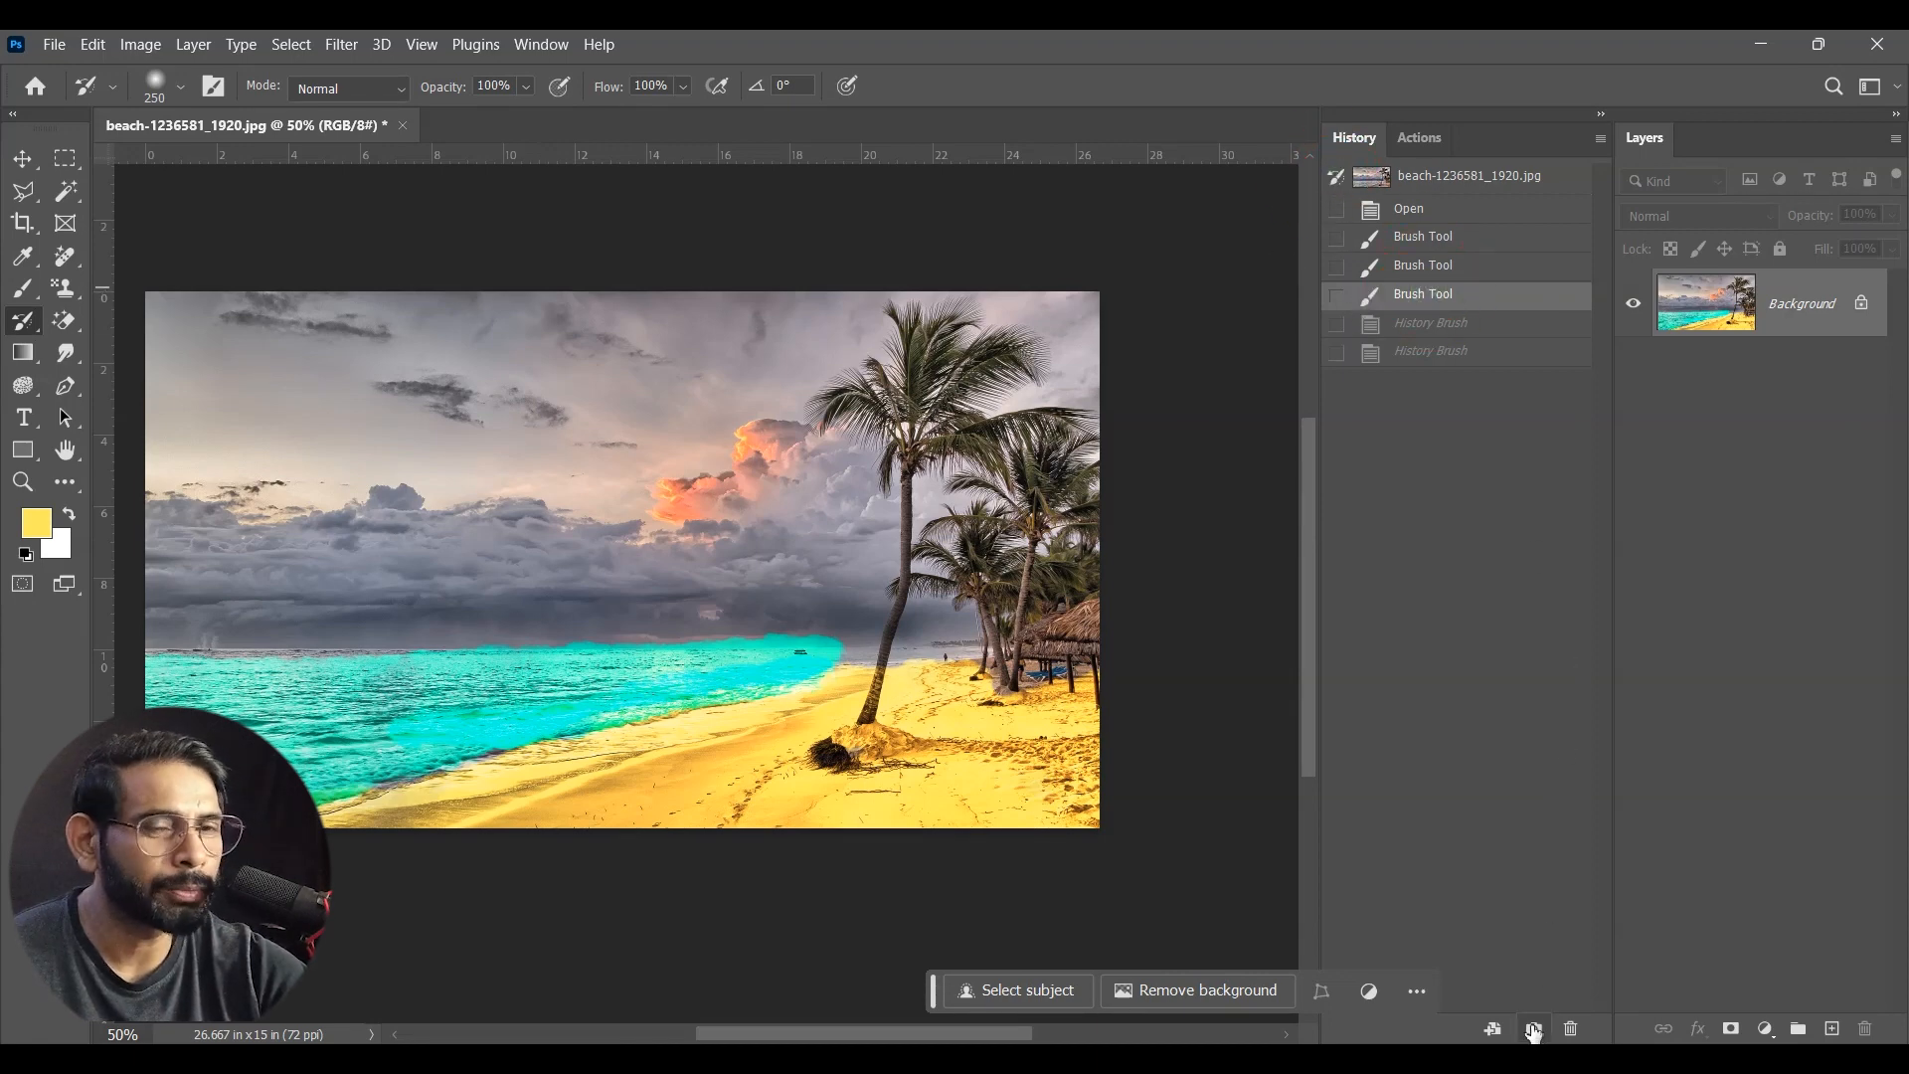
{"action": "left_click", "coordinate": [1533, 1030]}
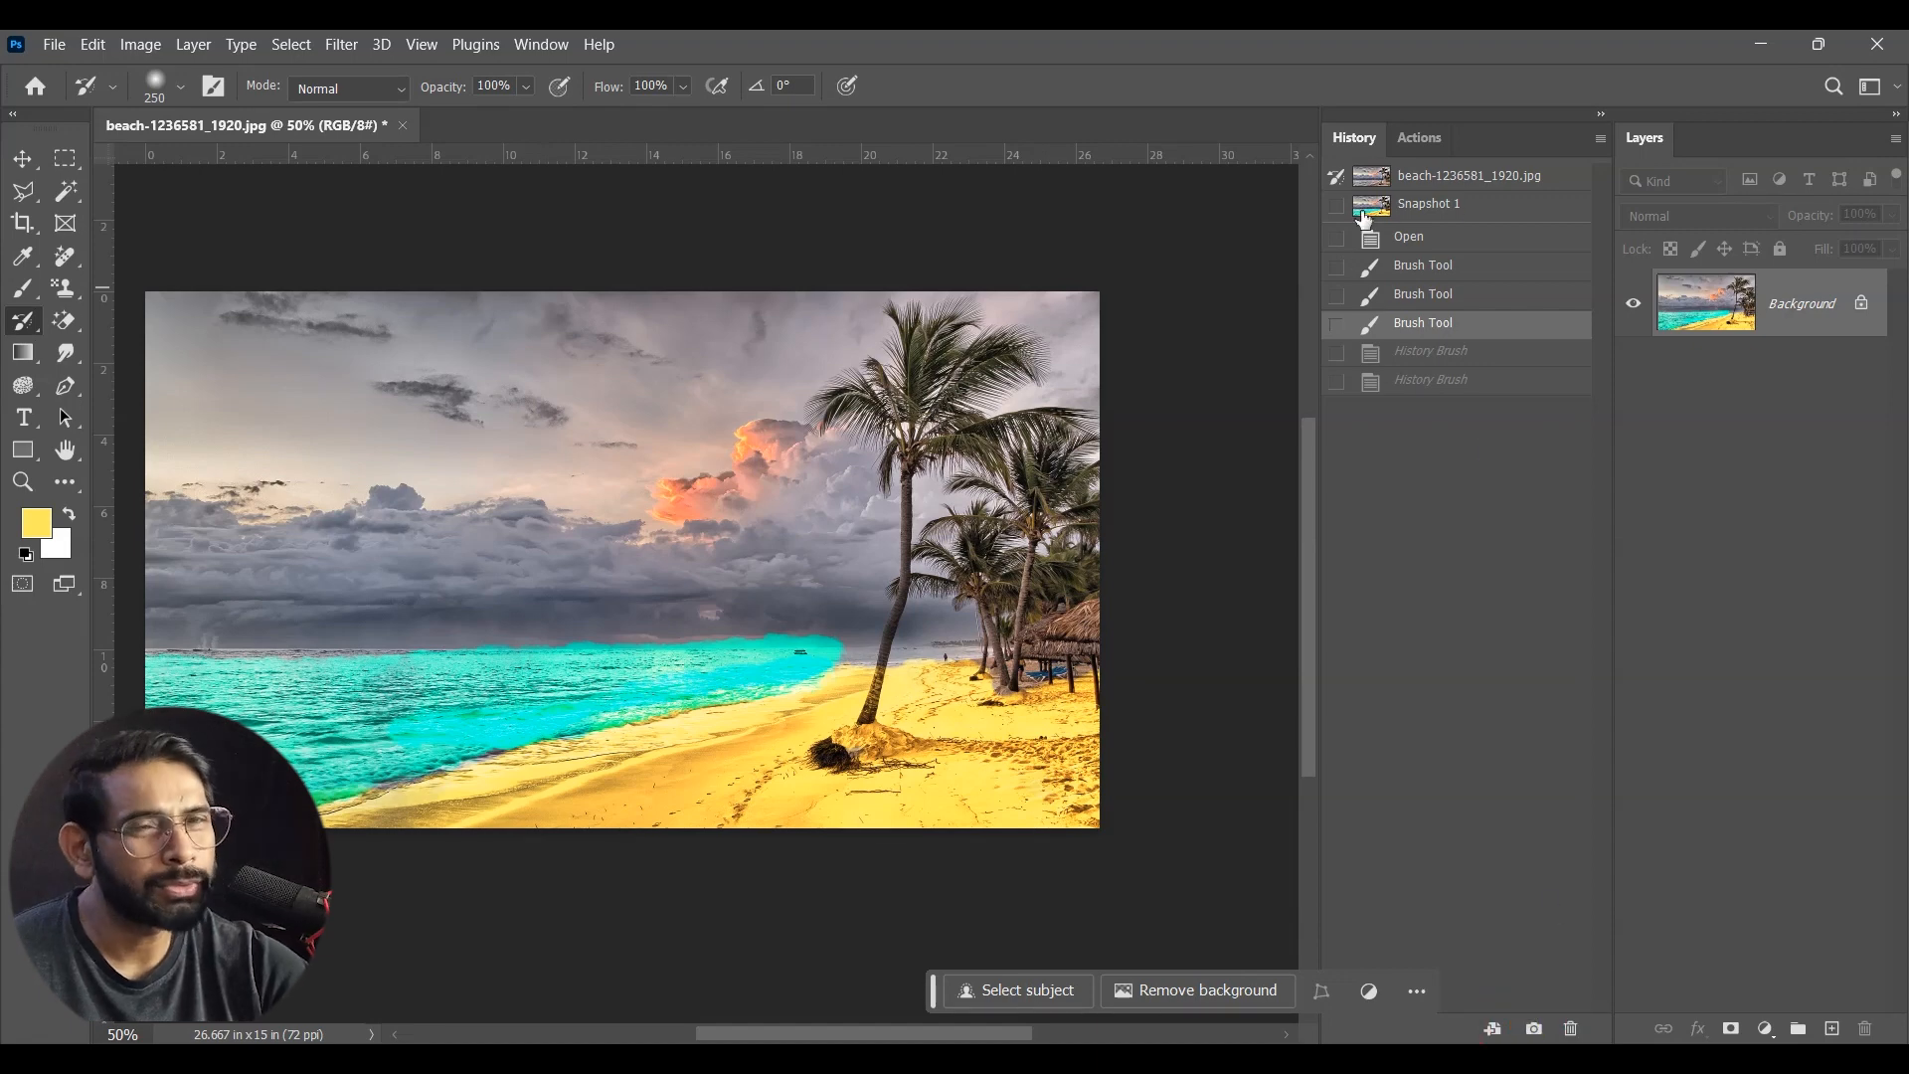
Step: Try to delete the last Brush Tool state, then set it as the History Brush source and paint over the sand
{"action": "left_click", "coordinate": [1434, 330]}
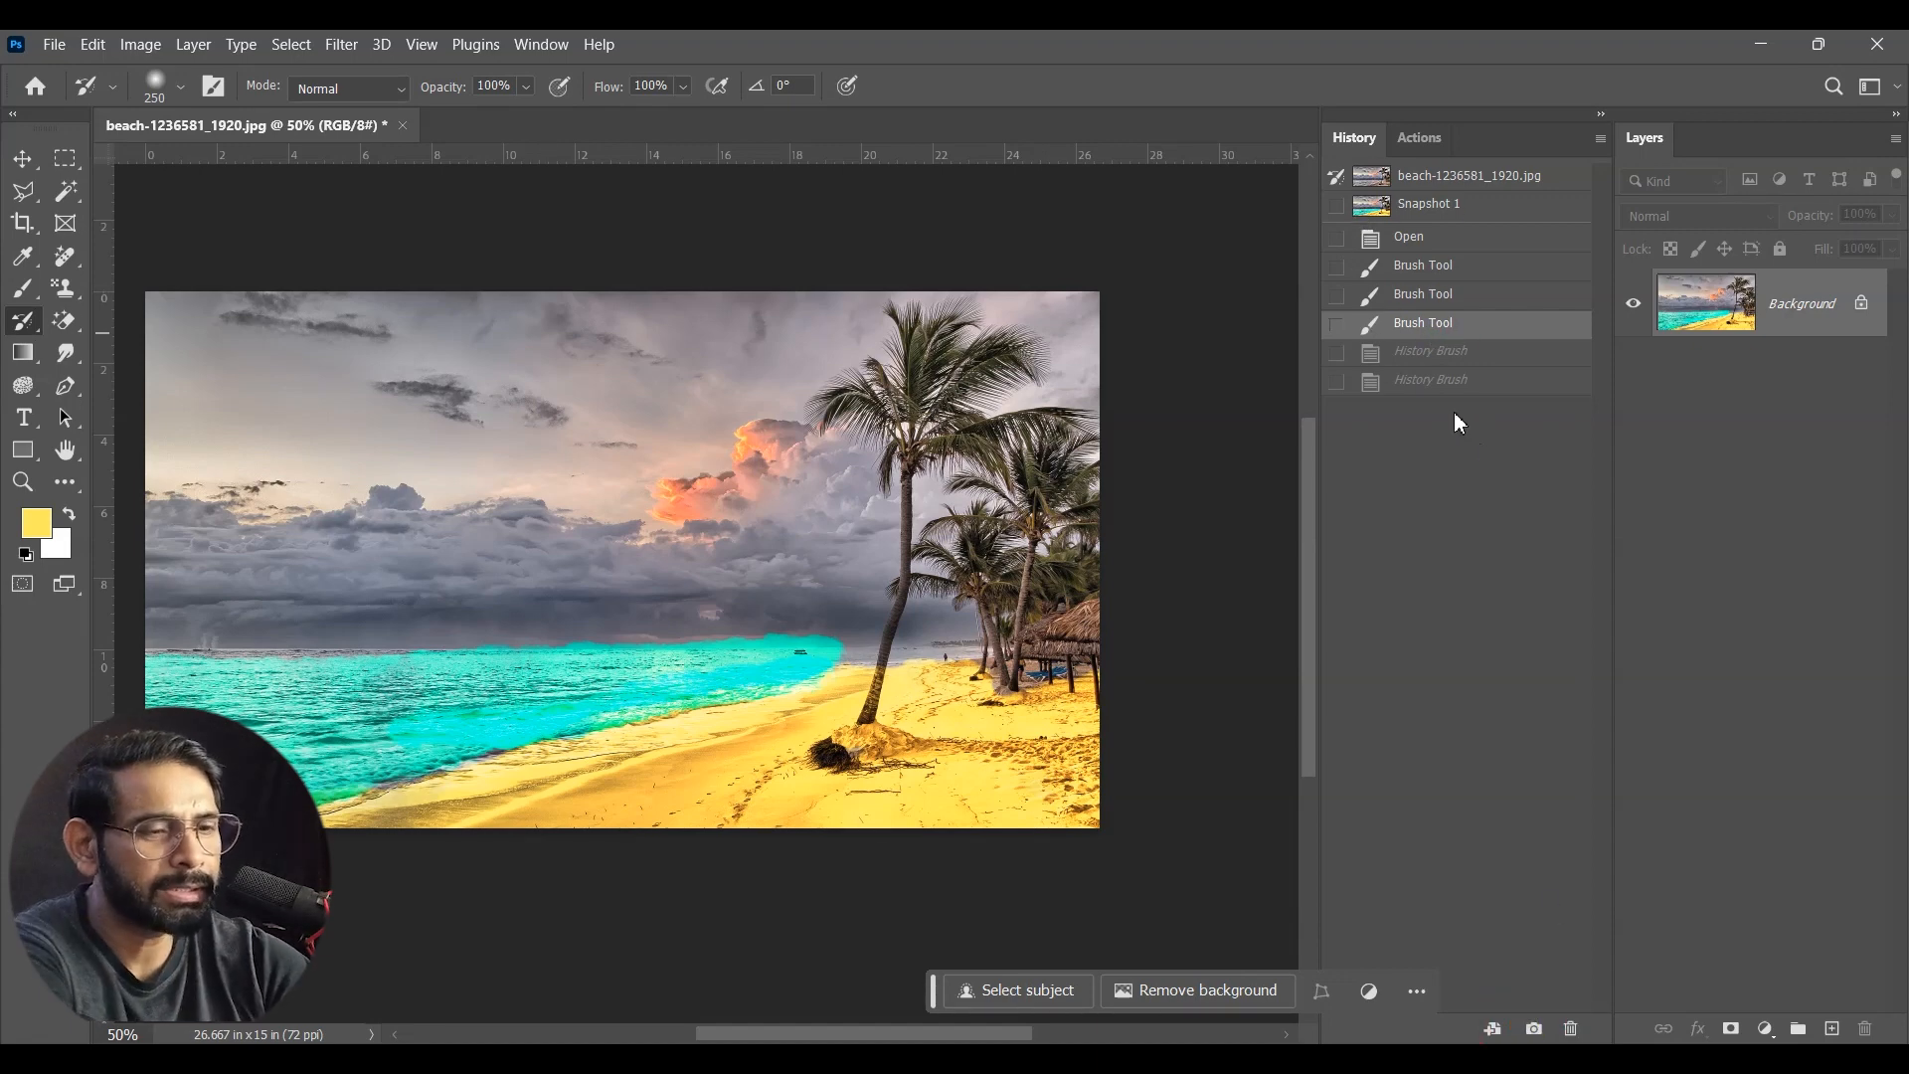
{"action": "key", "text": "Delete"}
{"action": "left_click", "coordinate": [1336, 323]}
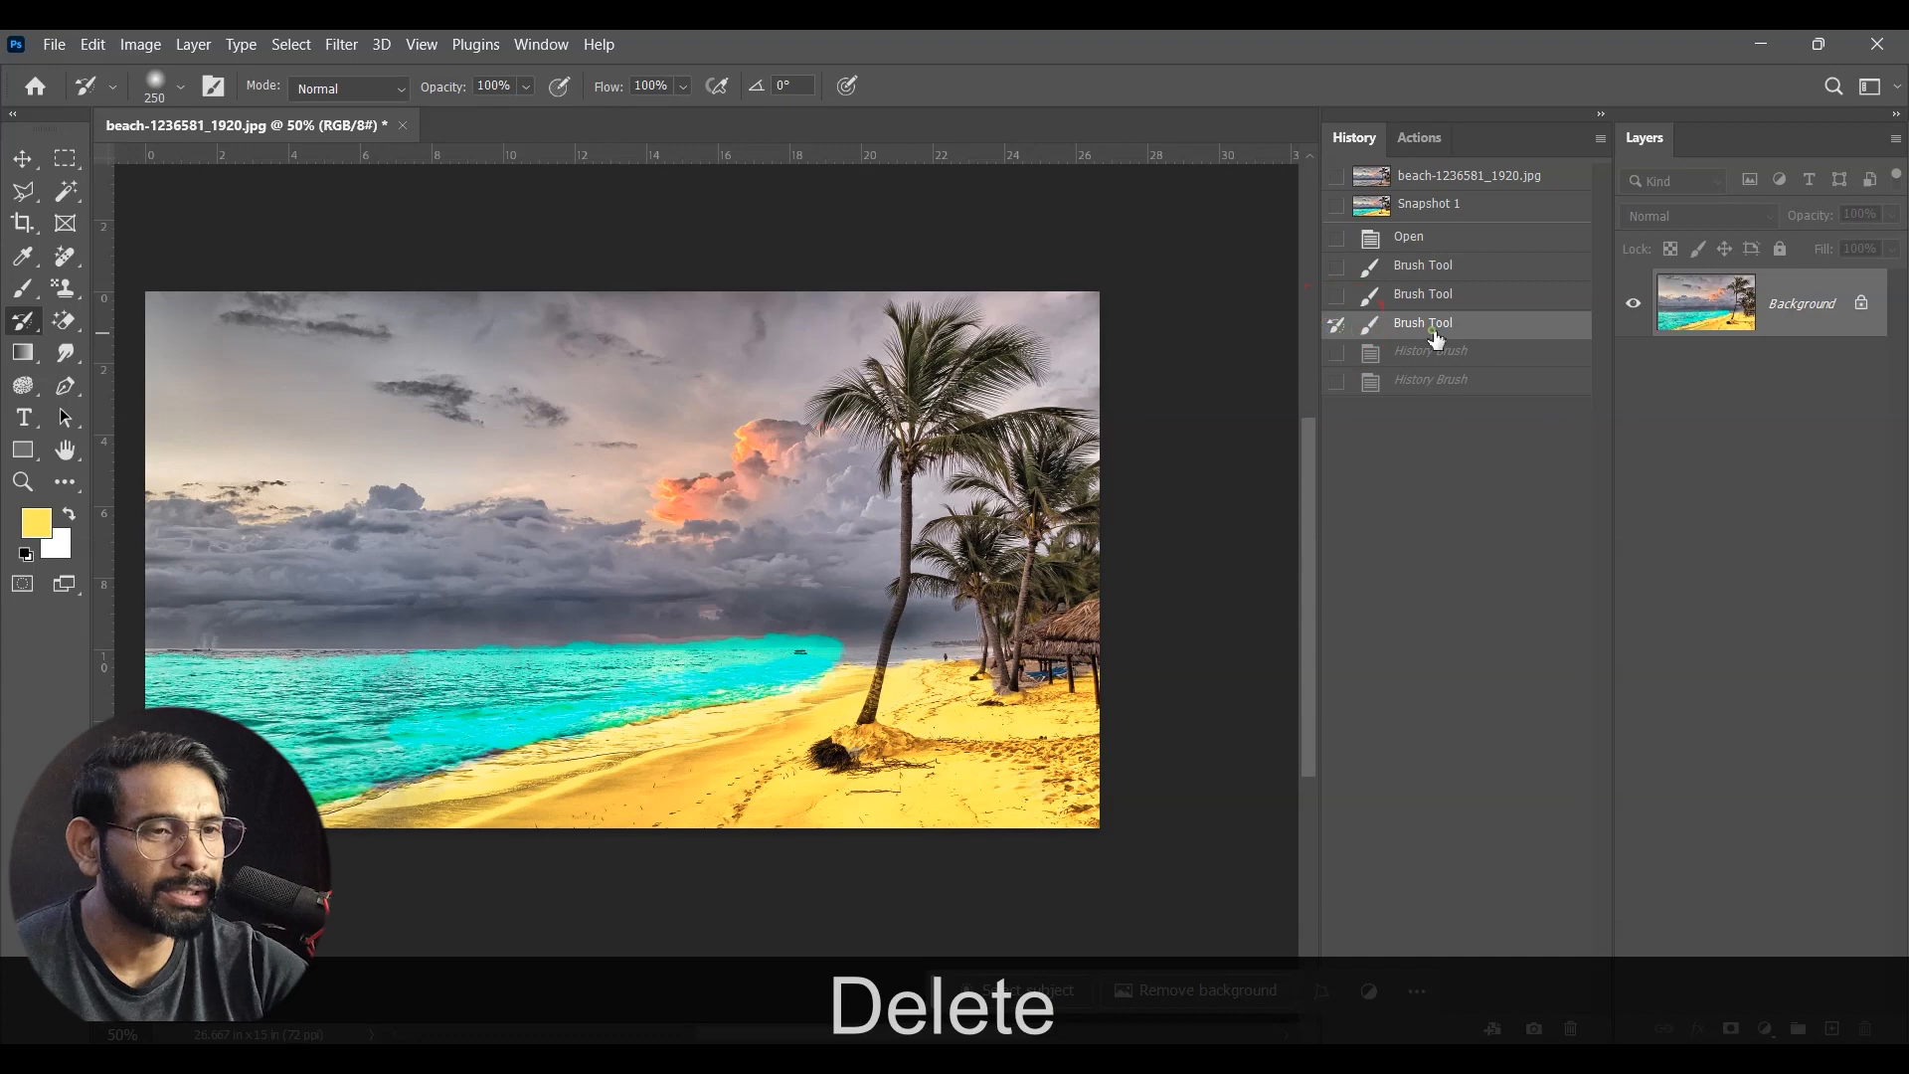
{"action": "left_click_drag", "start_coordinate": [669, 734], "coordinate": [901, 690]}
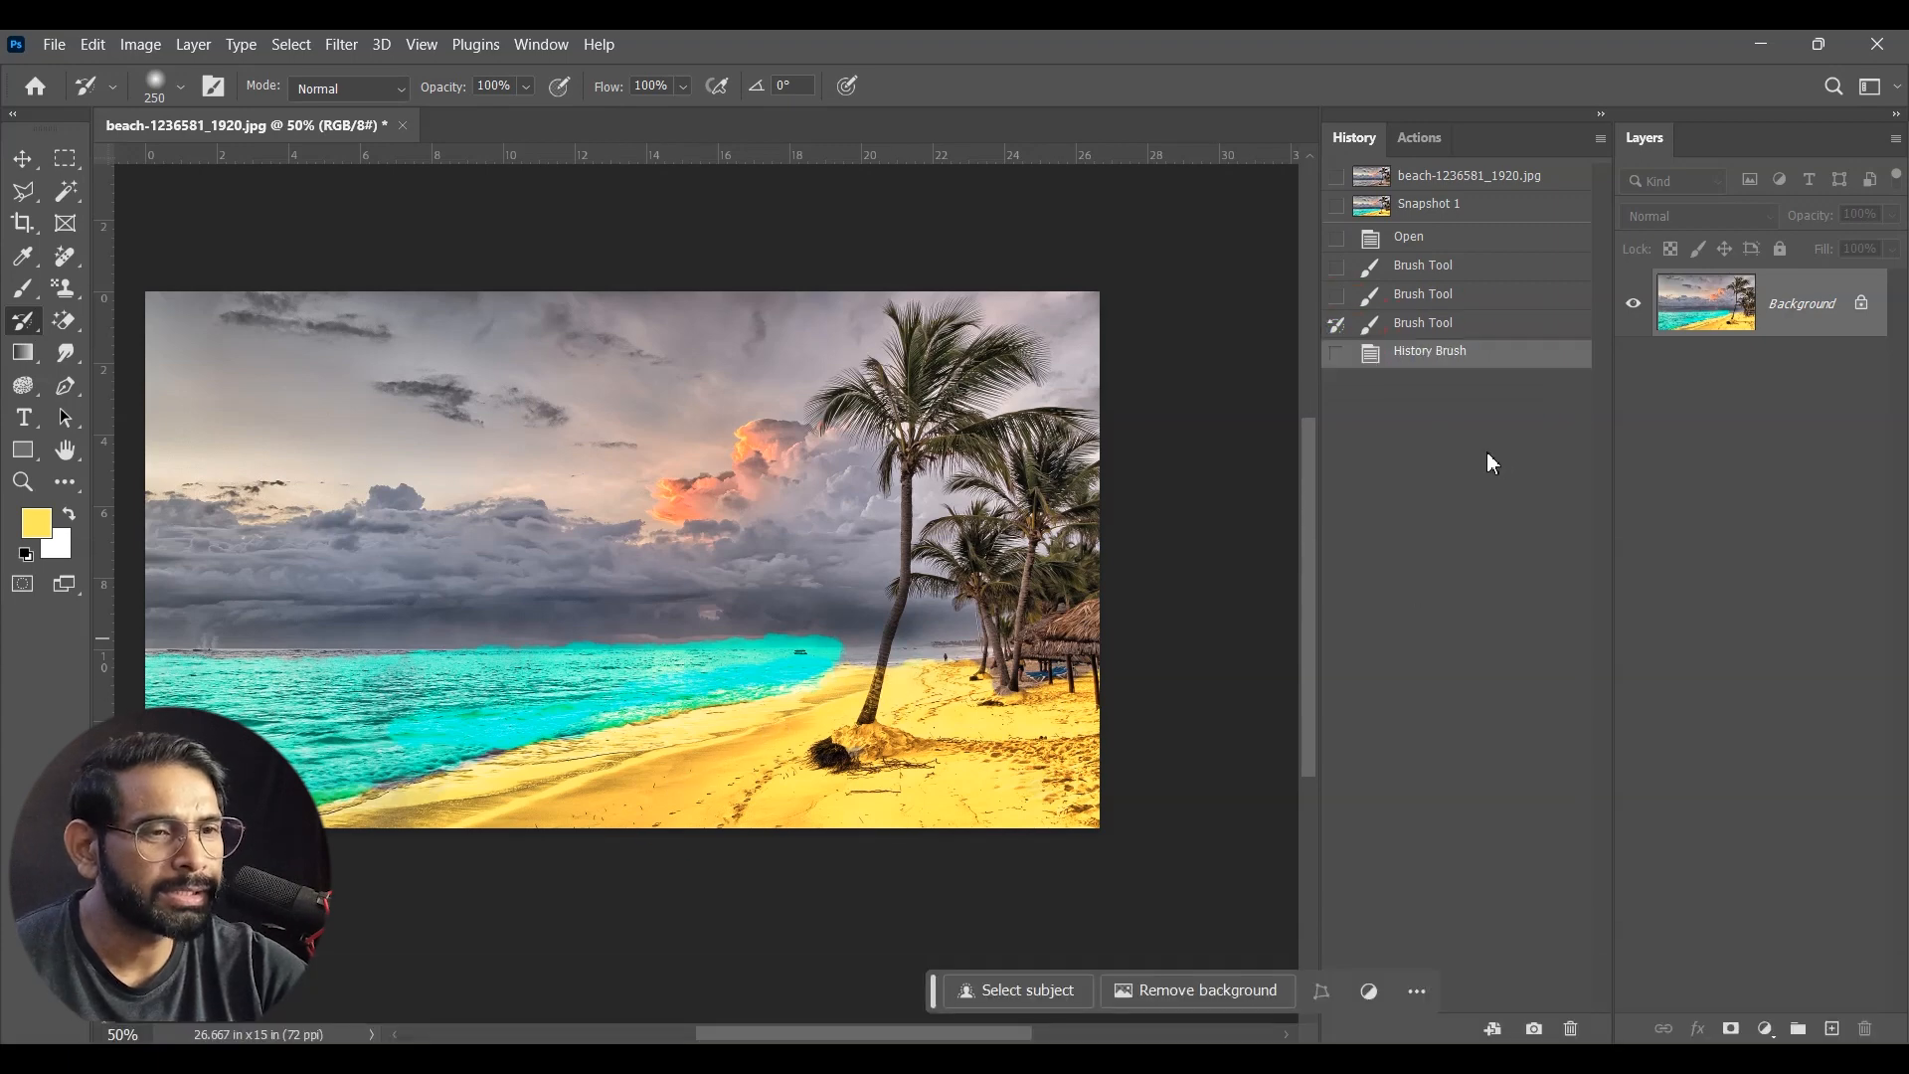
Step: Return to the last Brush Tool state and delete it from the history
{"action": "left_click", "coordinate": [1460, 326]}
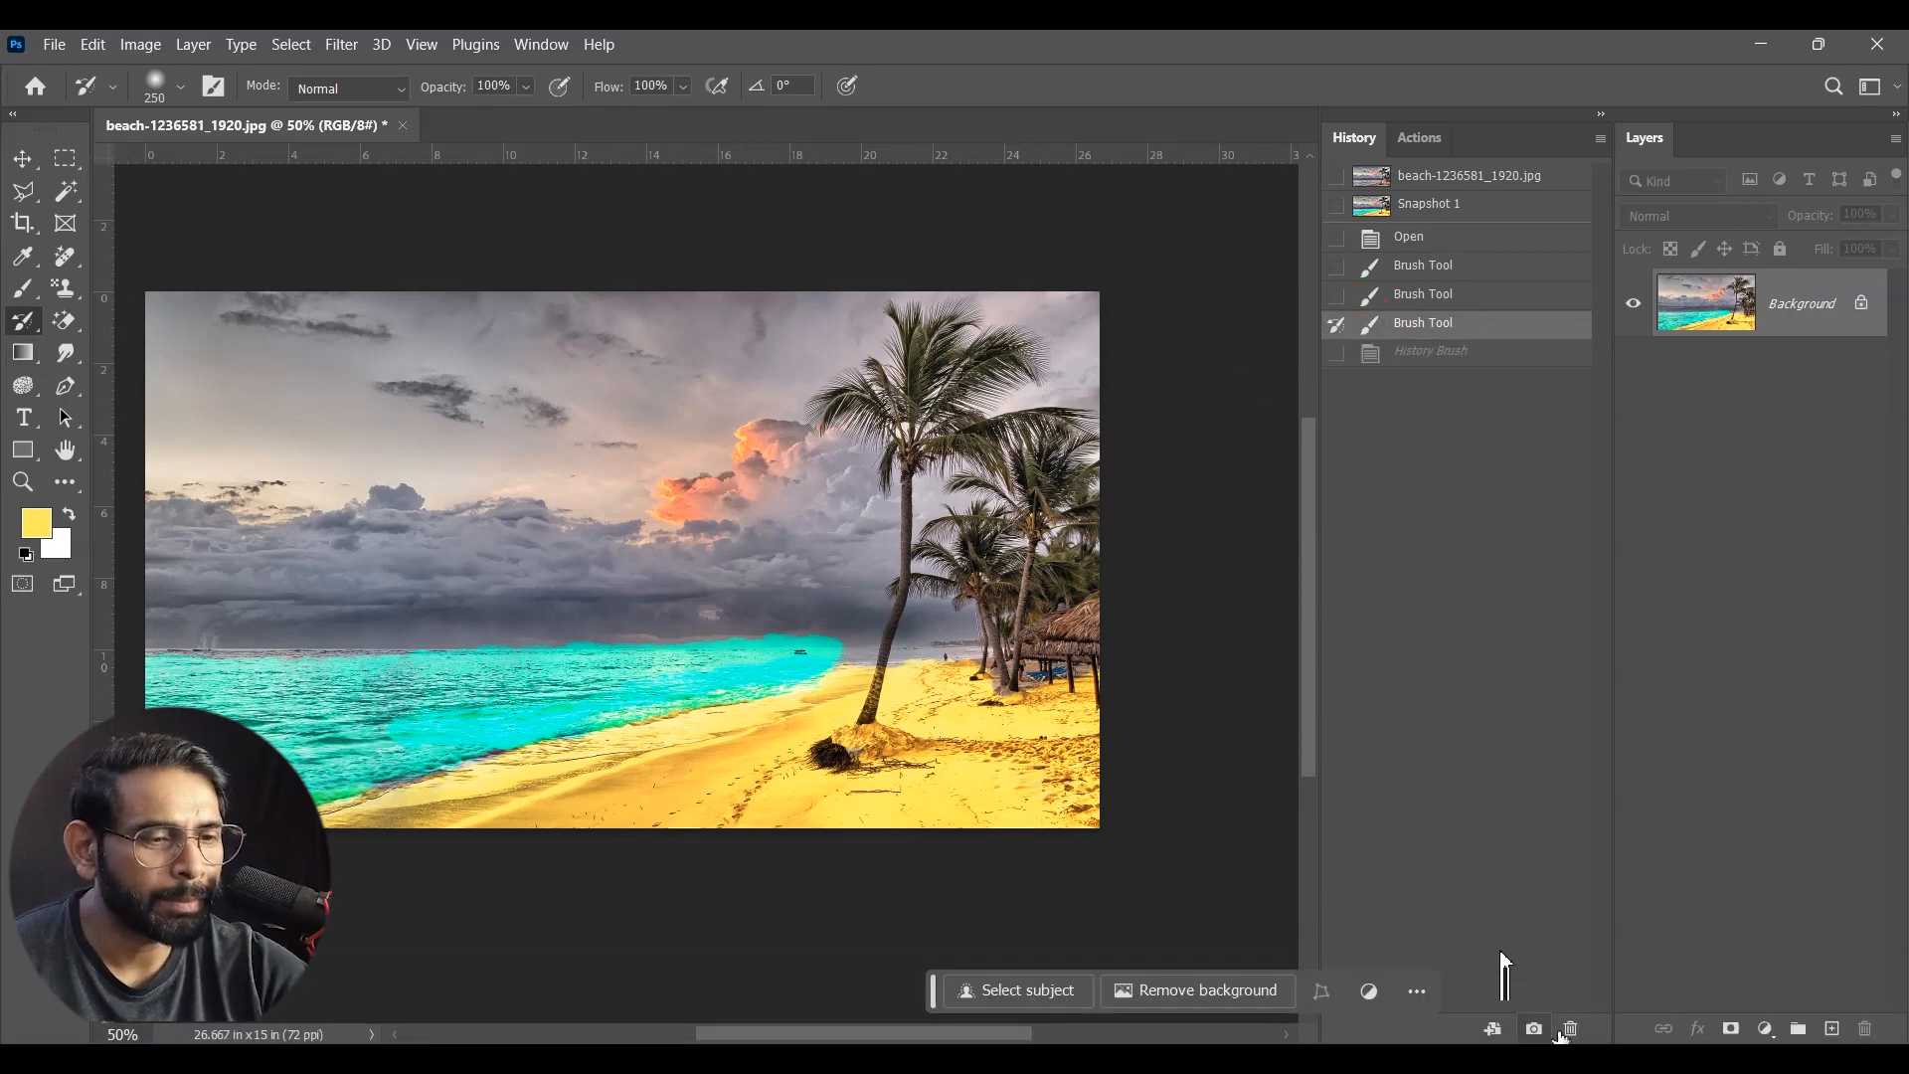
{"action": "left_click", "coordinate": [1575, 1033]}
{"action": "left_click", "coordinate": [905, 434]}
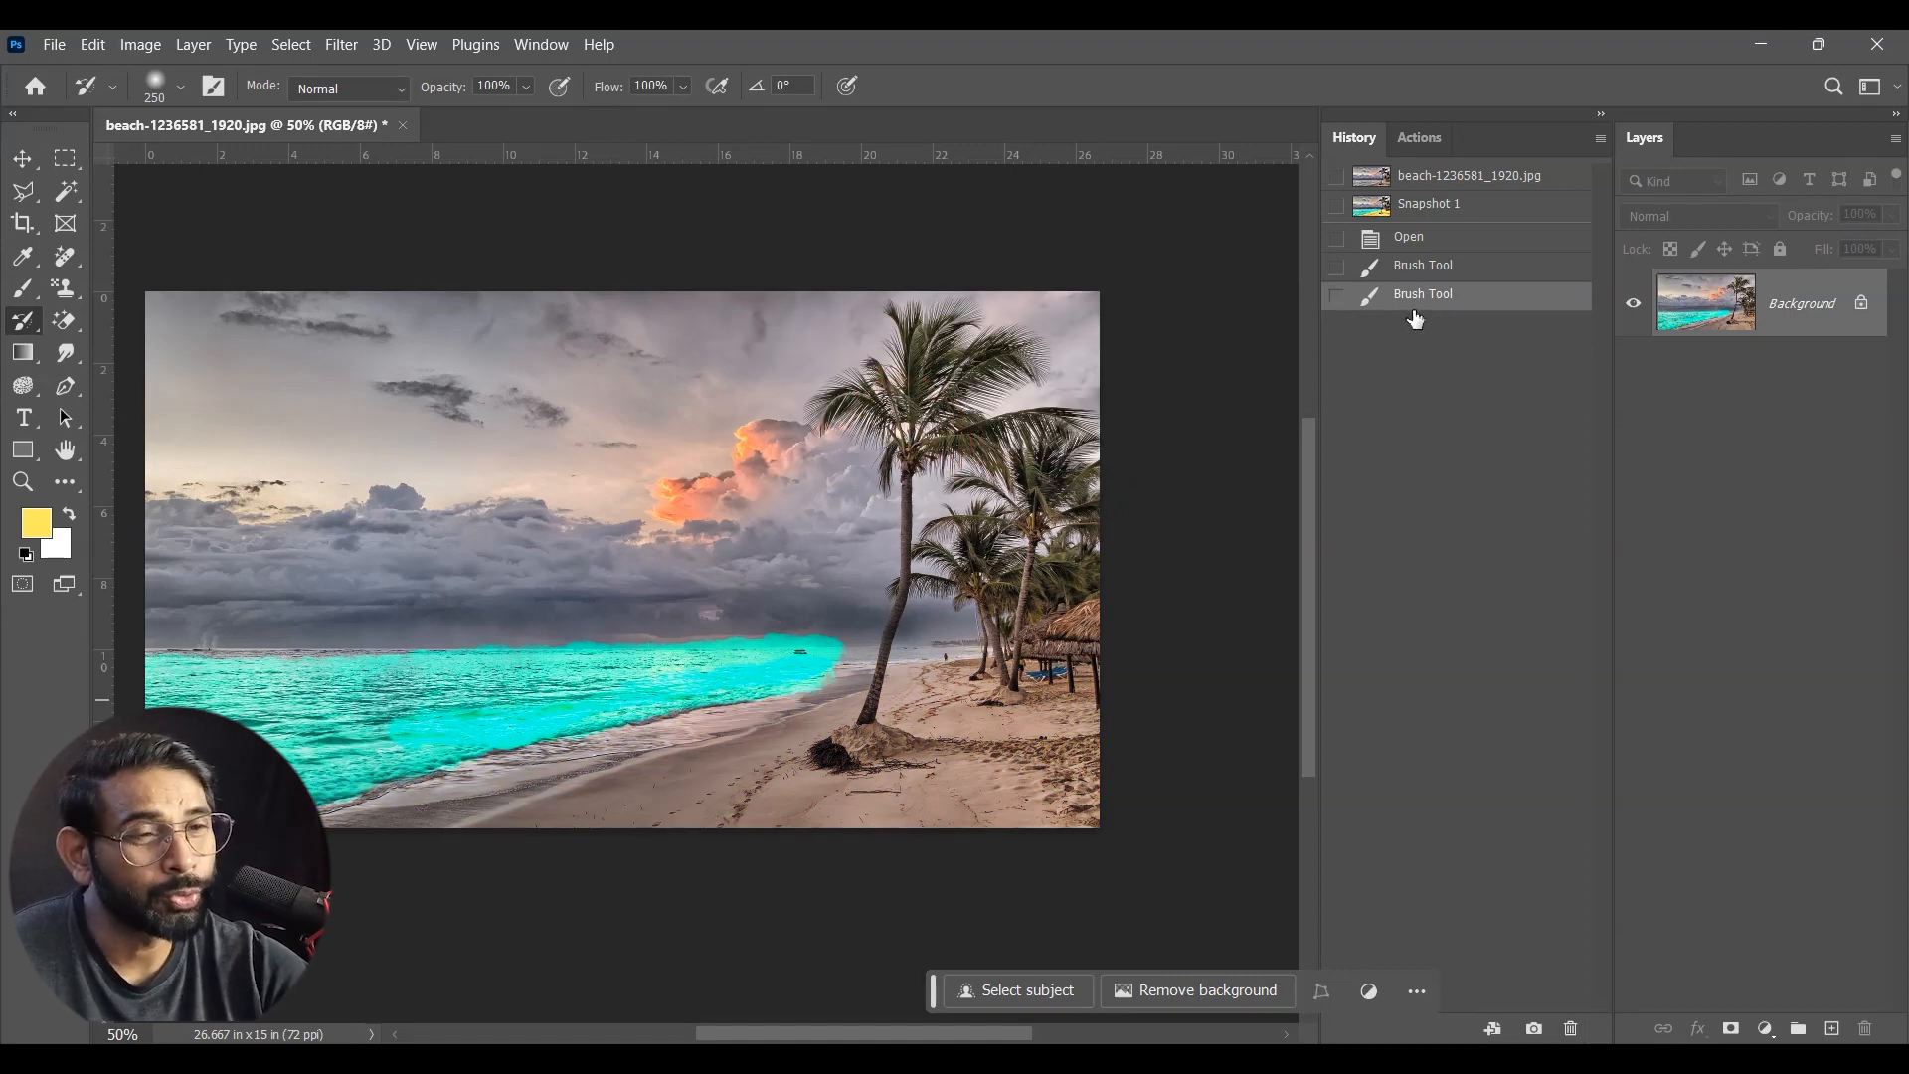
Step: Revert to Snapshot 1, set it as the History Brush source, and paint over the sand
{"action": "left_click", "coordinate": [27, 331]}
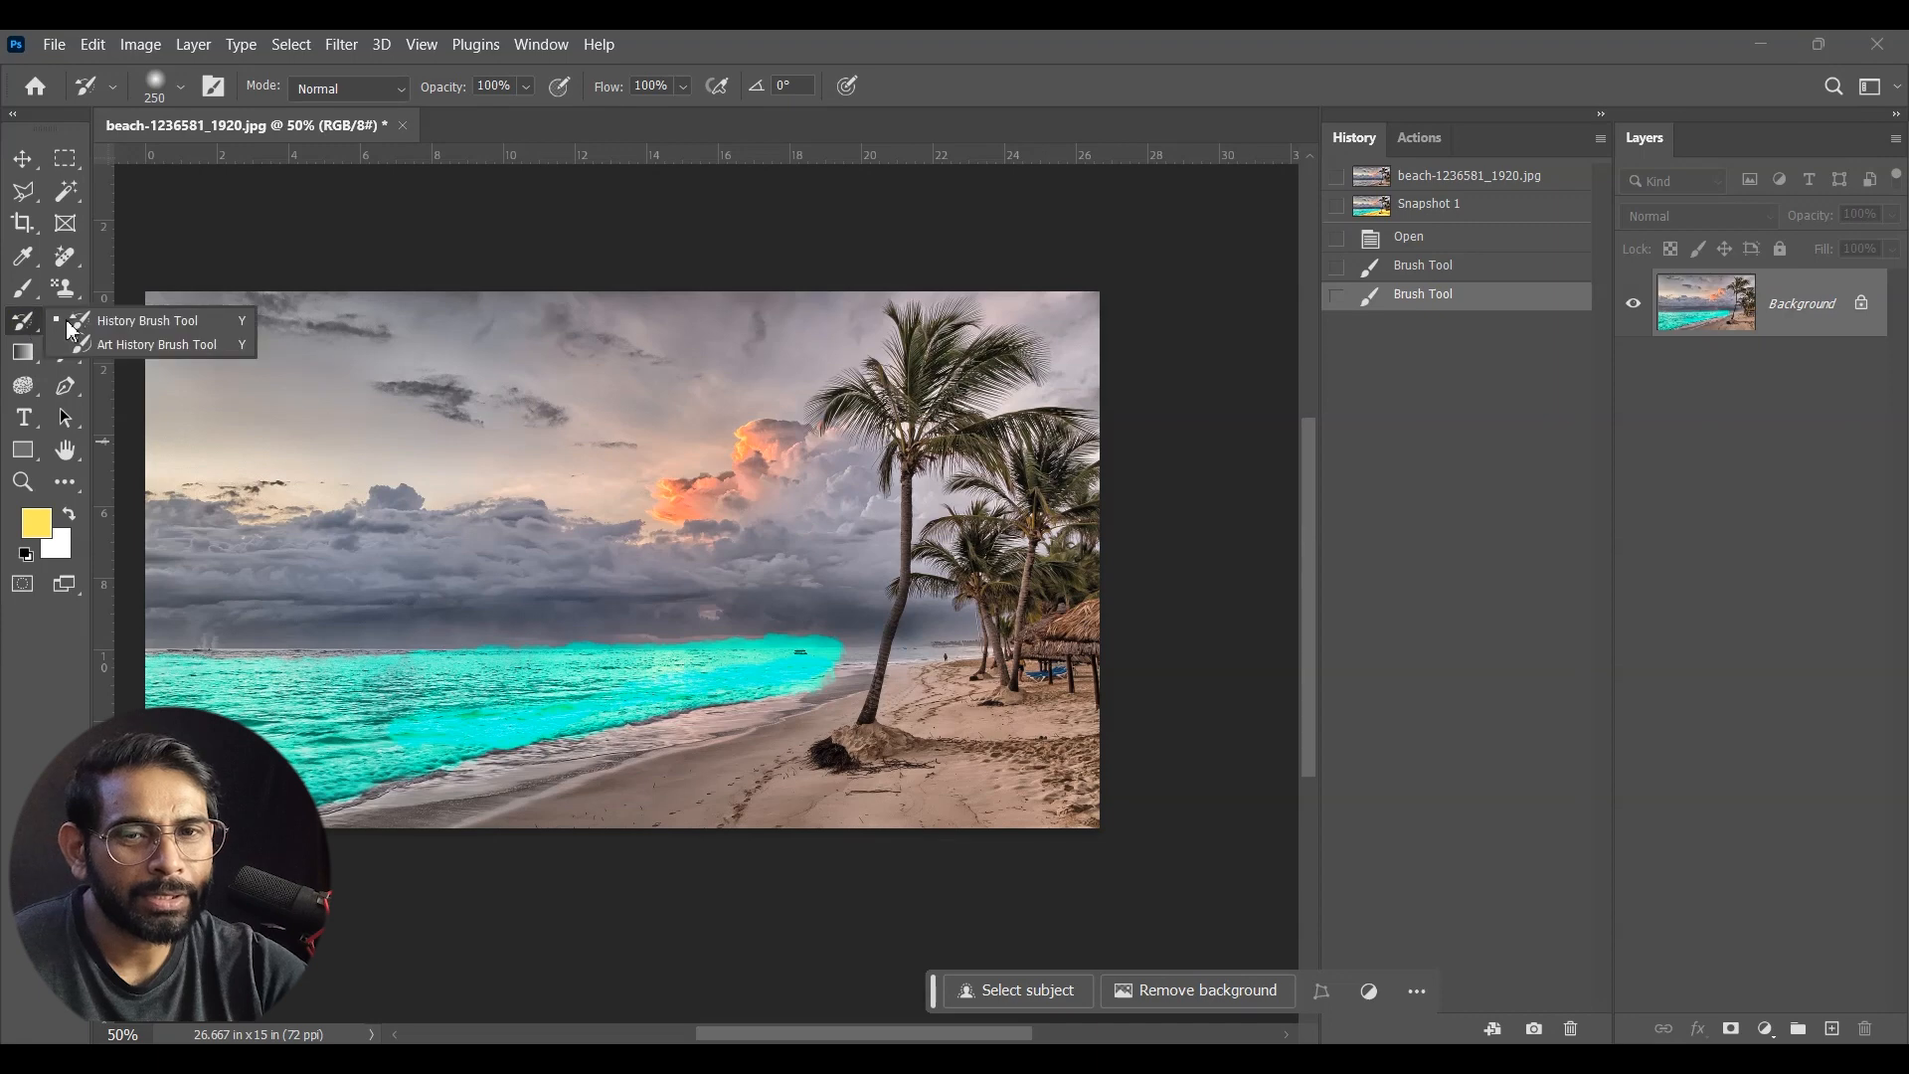
{"action": "left_click", "coordinate": [1484, 210]}
{"action": "left_click", "coordinate": [1336, 206]}
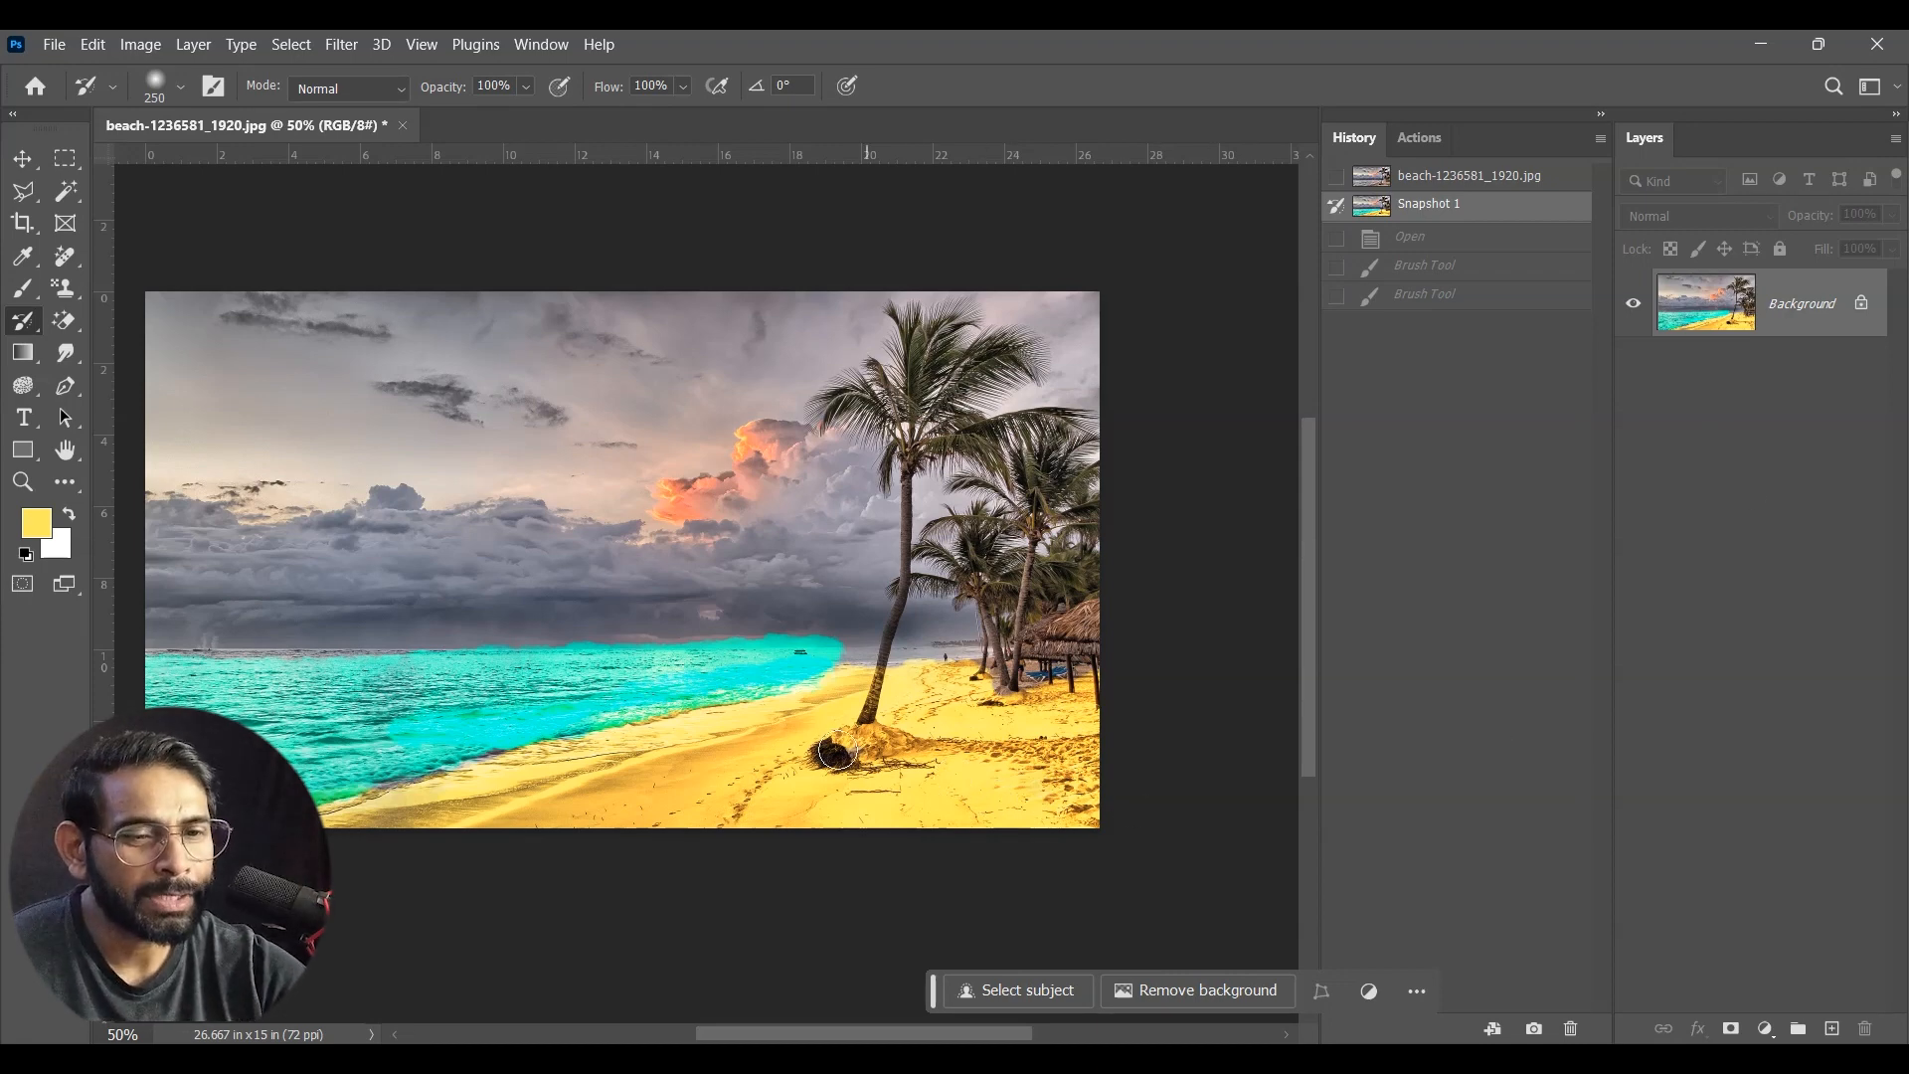
{"action": "left_click", "coordinate": [979, 762]}
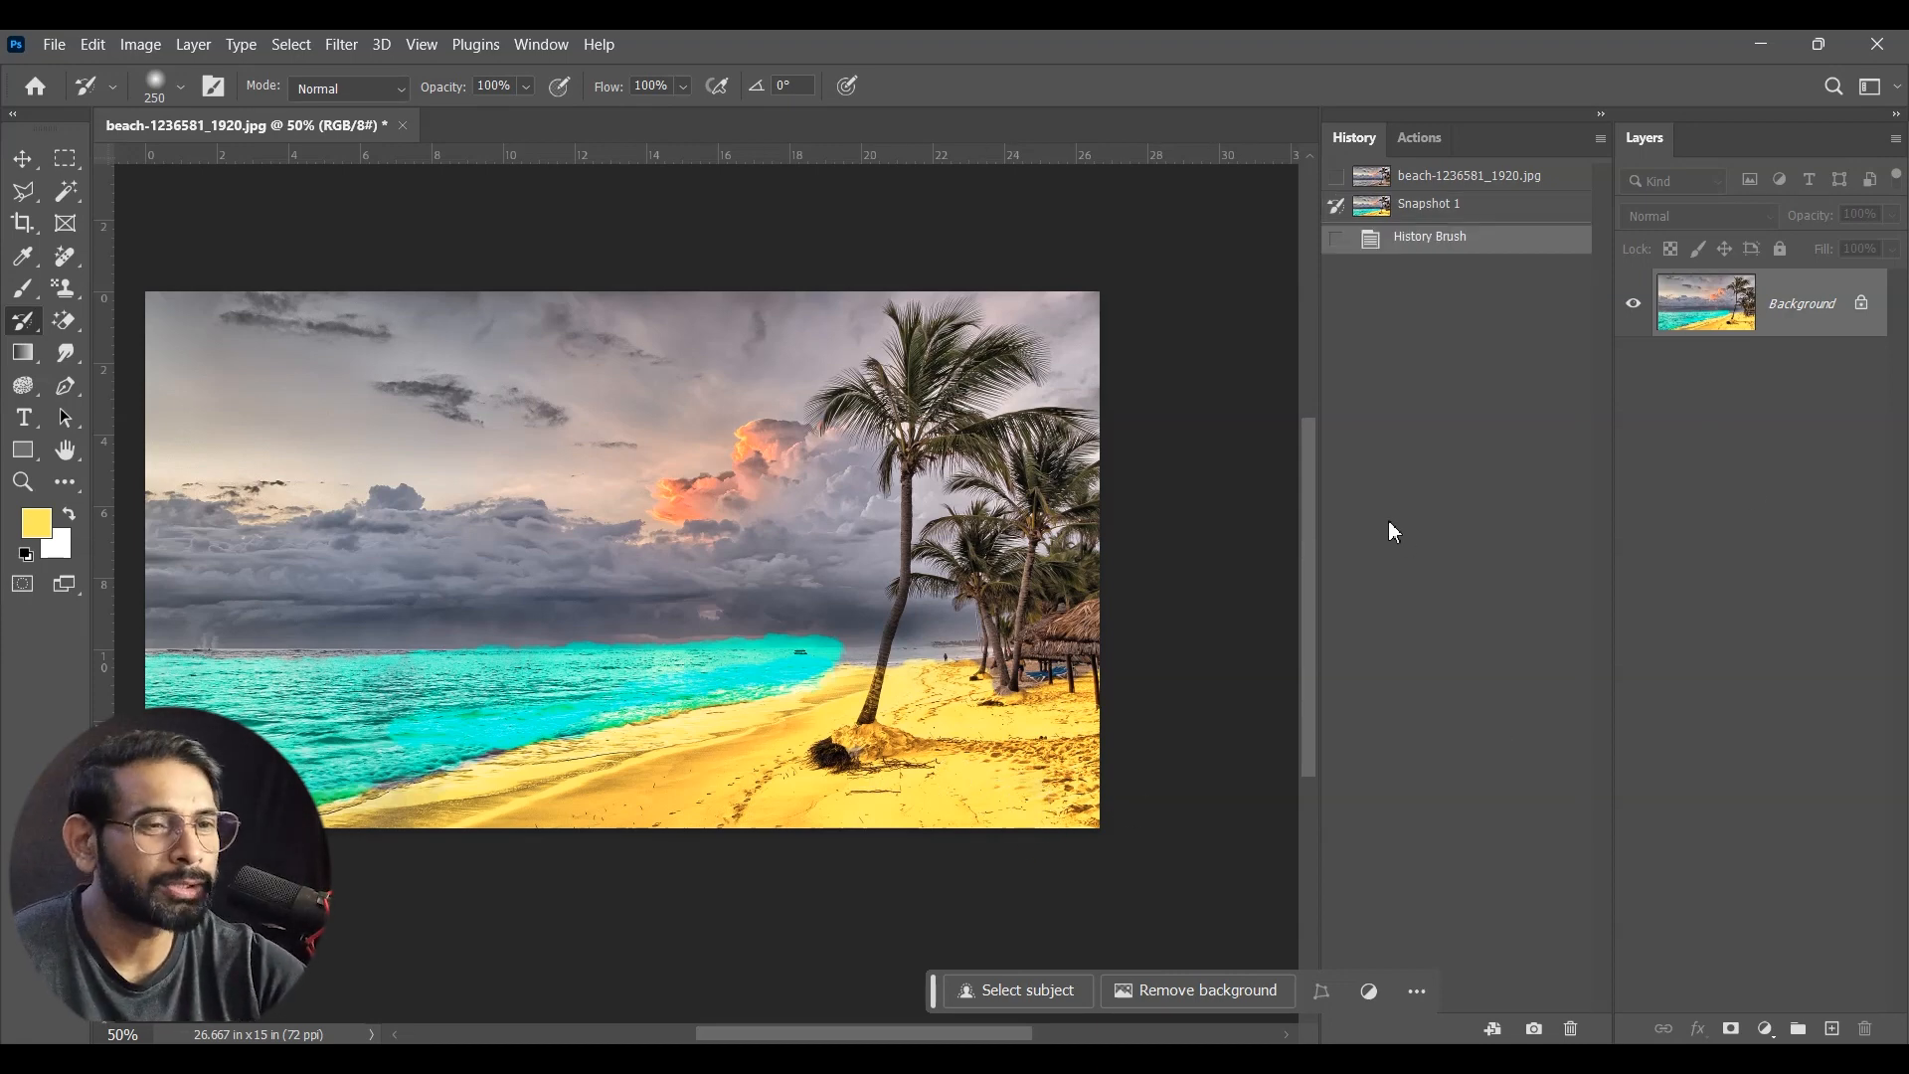
Step: Switch the History Brush source to the original photo and back to Snapshot 1, and revert to that snapshot
{"action": "left_click", "coordinate": [1336, 176]}
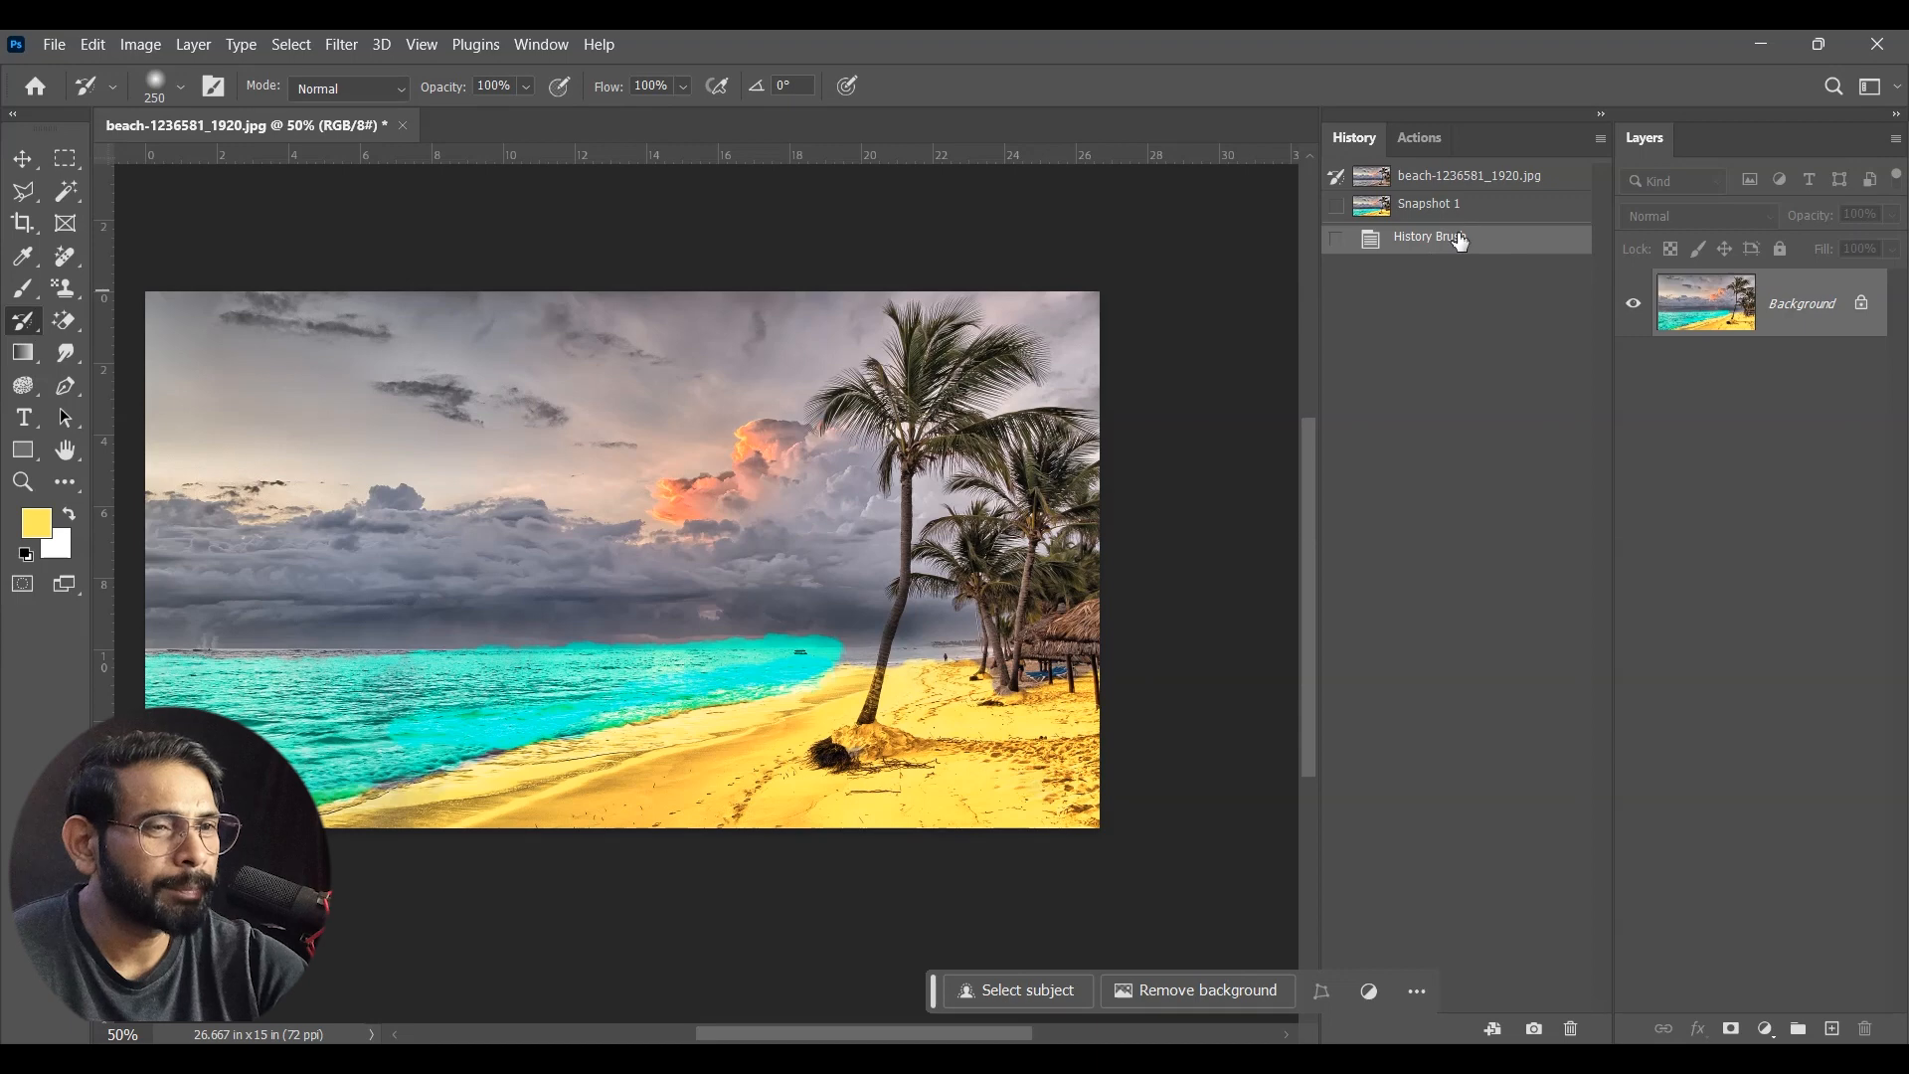
{"action": "left_click", "coordinate": [1336, 206]}
{"action": "left_click", "coordinate": [1417, 211]}
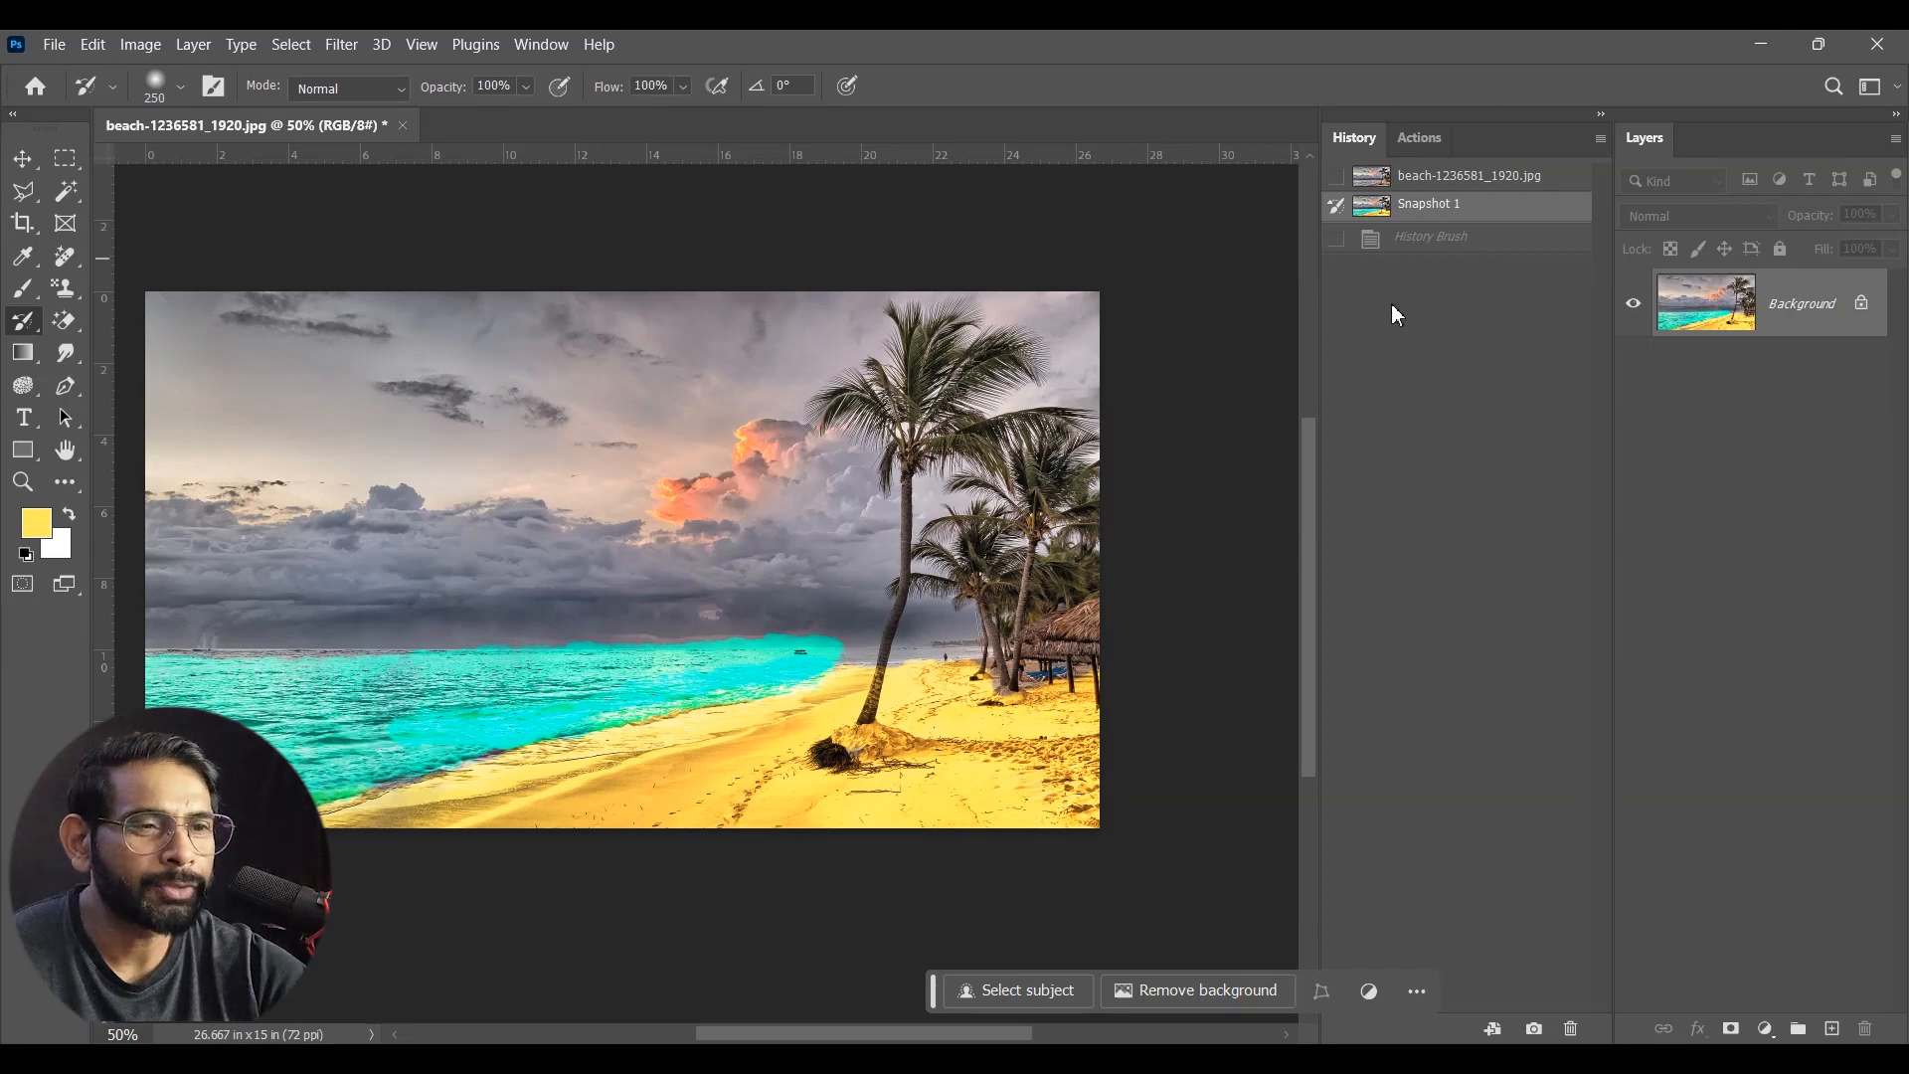
Step: Set the original photo as the History Brush source and restore the sand and the sea nearest the shore
{"action": "left_click", "coordinate": [1336, 177]}
{"action": "mouse_move", "coordinate": [684, 786]}
{"action": "left_mouse_down"}
{"action": "mouse_move", "coordinate": [592, 795]}
{"action": "mouse_move", "coordinate": [582, 711]}
{"action": "mouse_move", "coordinate": [952, 716]}
{"action": "mouse_move", "coordinate": [378, 800]}
{"action": "mouse_move", "coordinate": [701, 743]}
{"action": "left_mouse_up"}
{"action": "left_click_drag", "start_coordinate": [1112, 762], "coordinate": [1131, 793]}
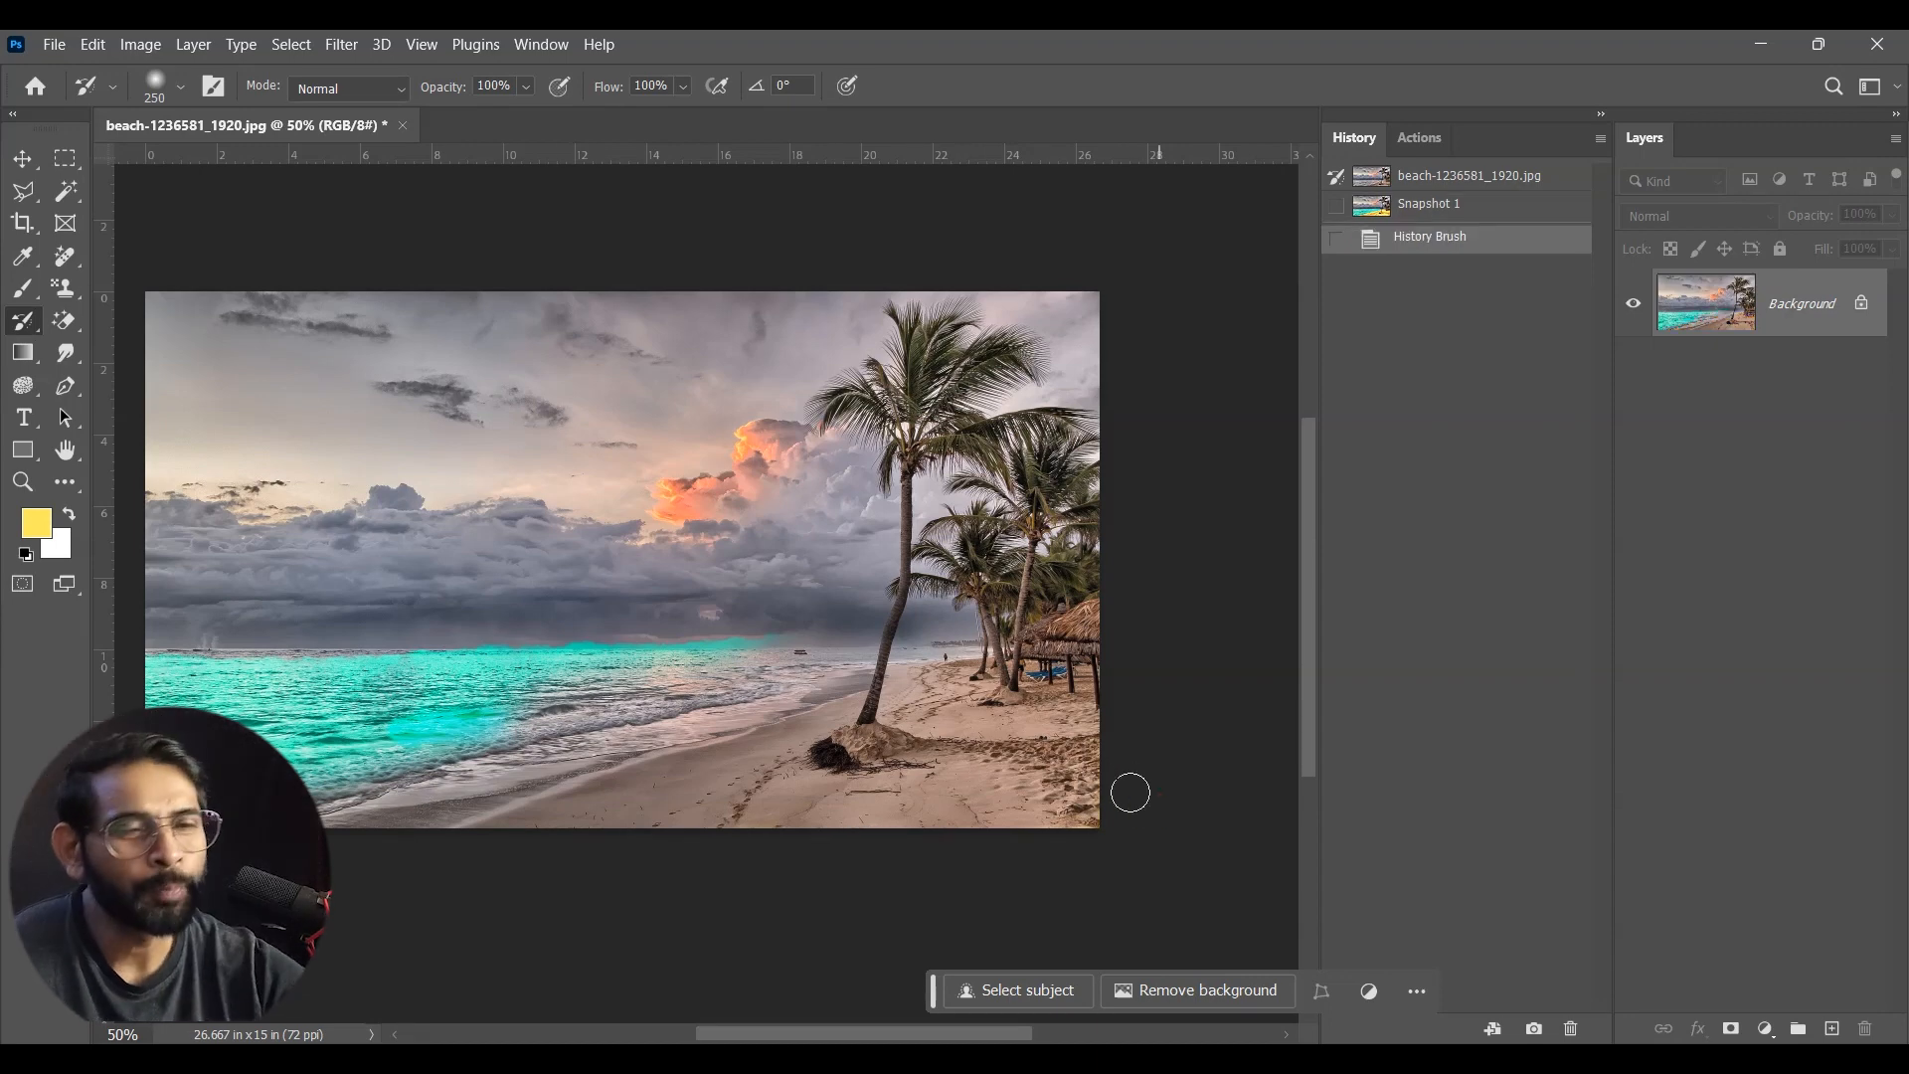
Step: Make Snapshot 1 the History Brush source again, revert to it, and paint near the palm trunk
{"action": "left_click", "coordinate": [1337, 206]}
{"action": "left_click", "coordinate": [1444, 205]}
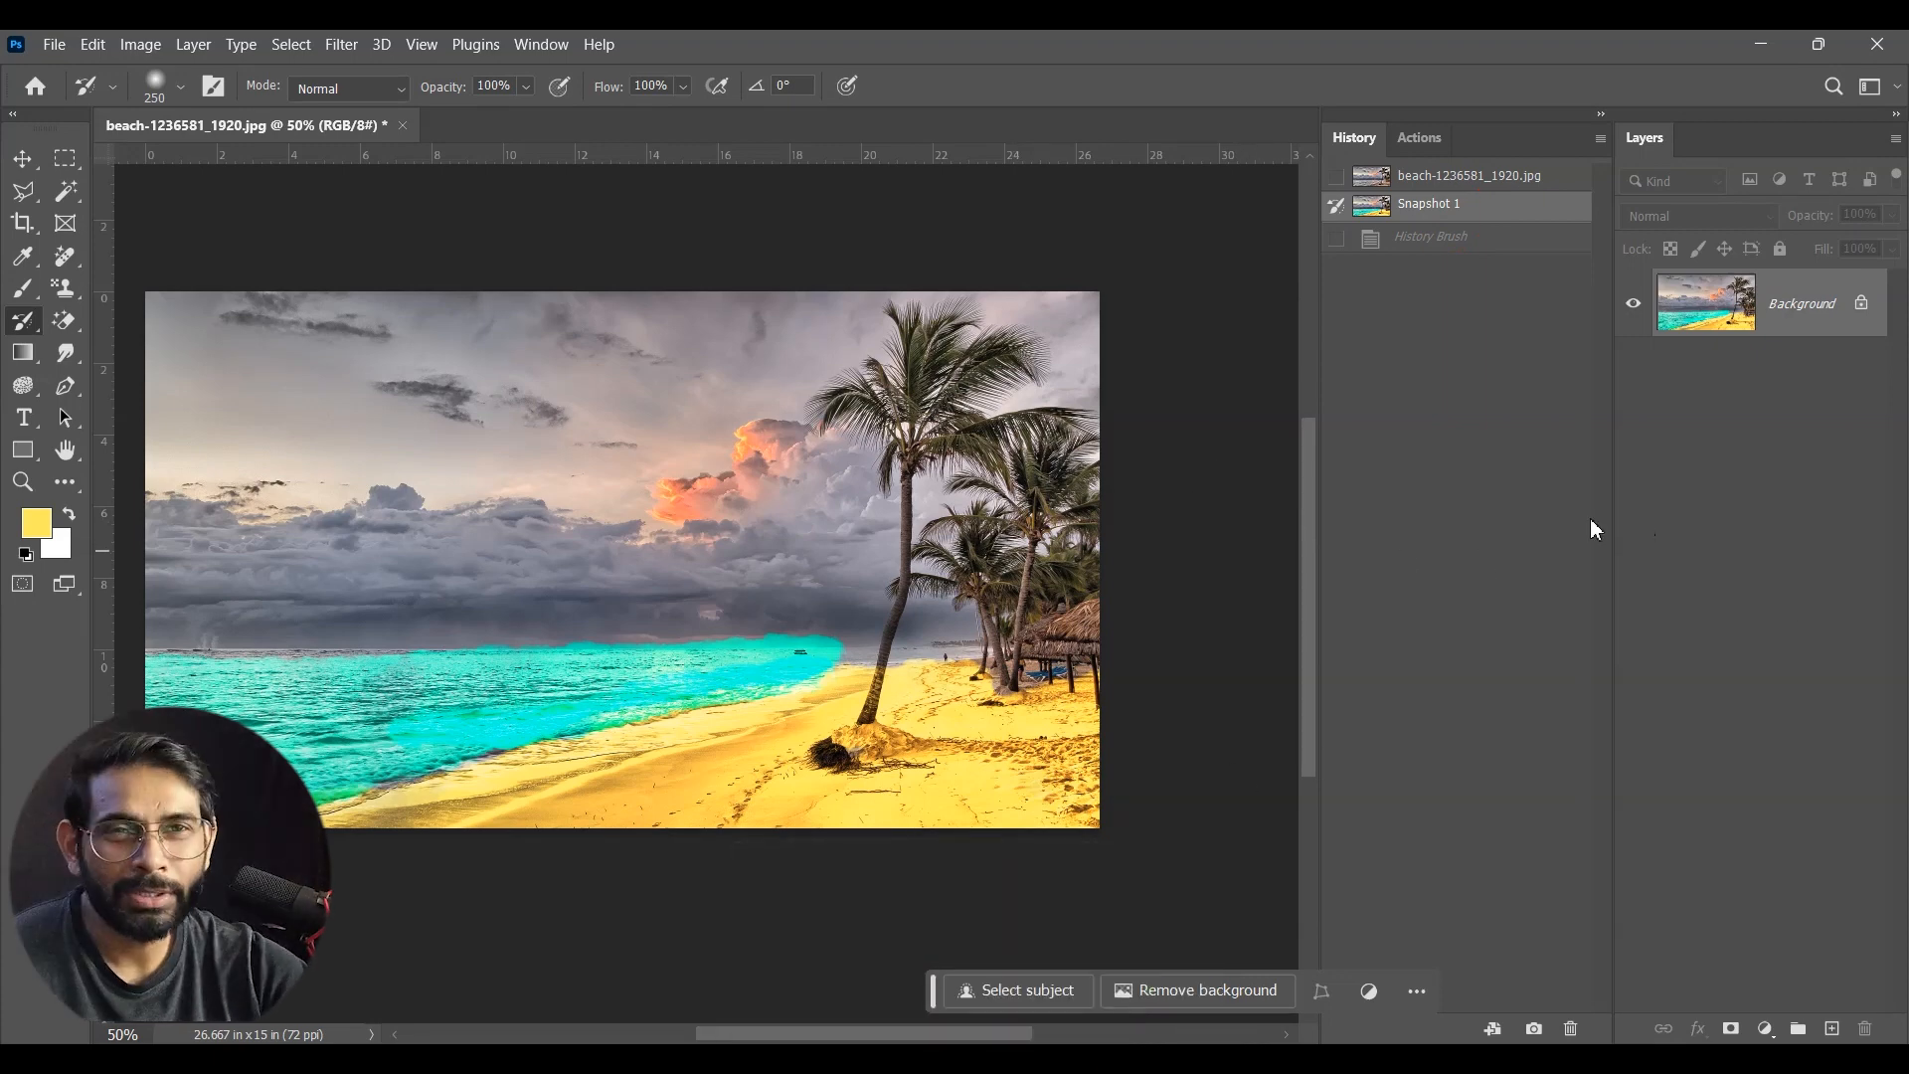
{"action": "left_click", "coordinate": [902, 665]}
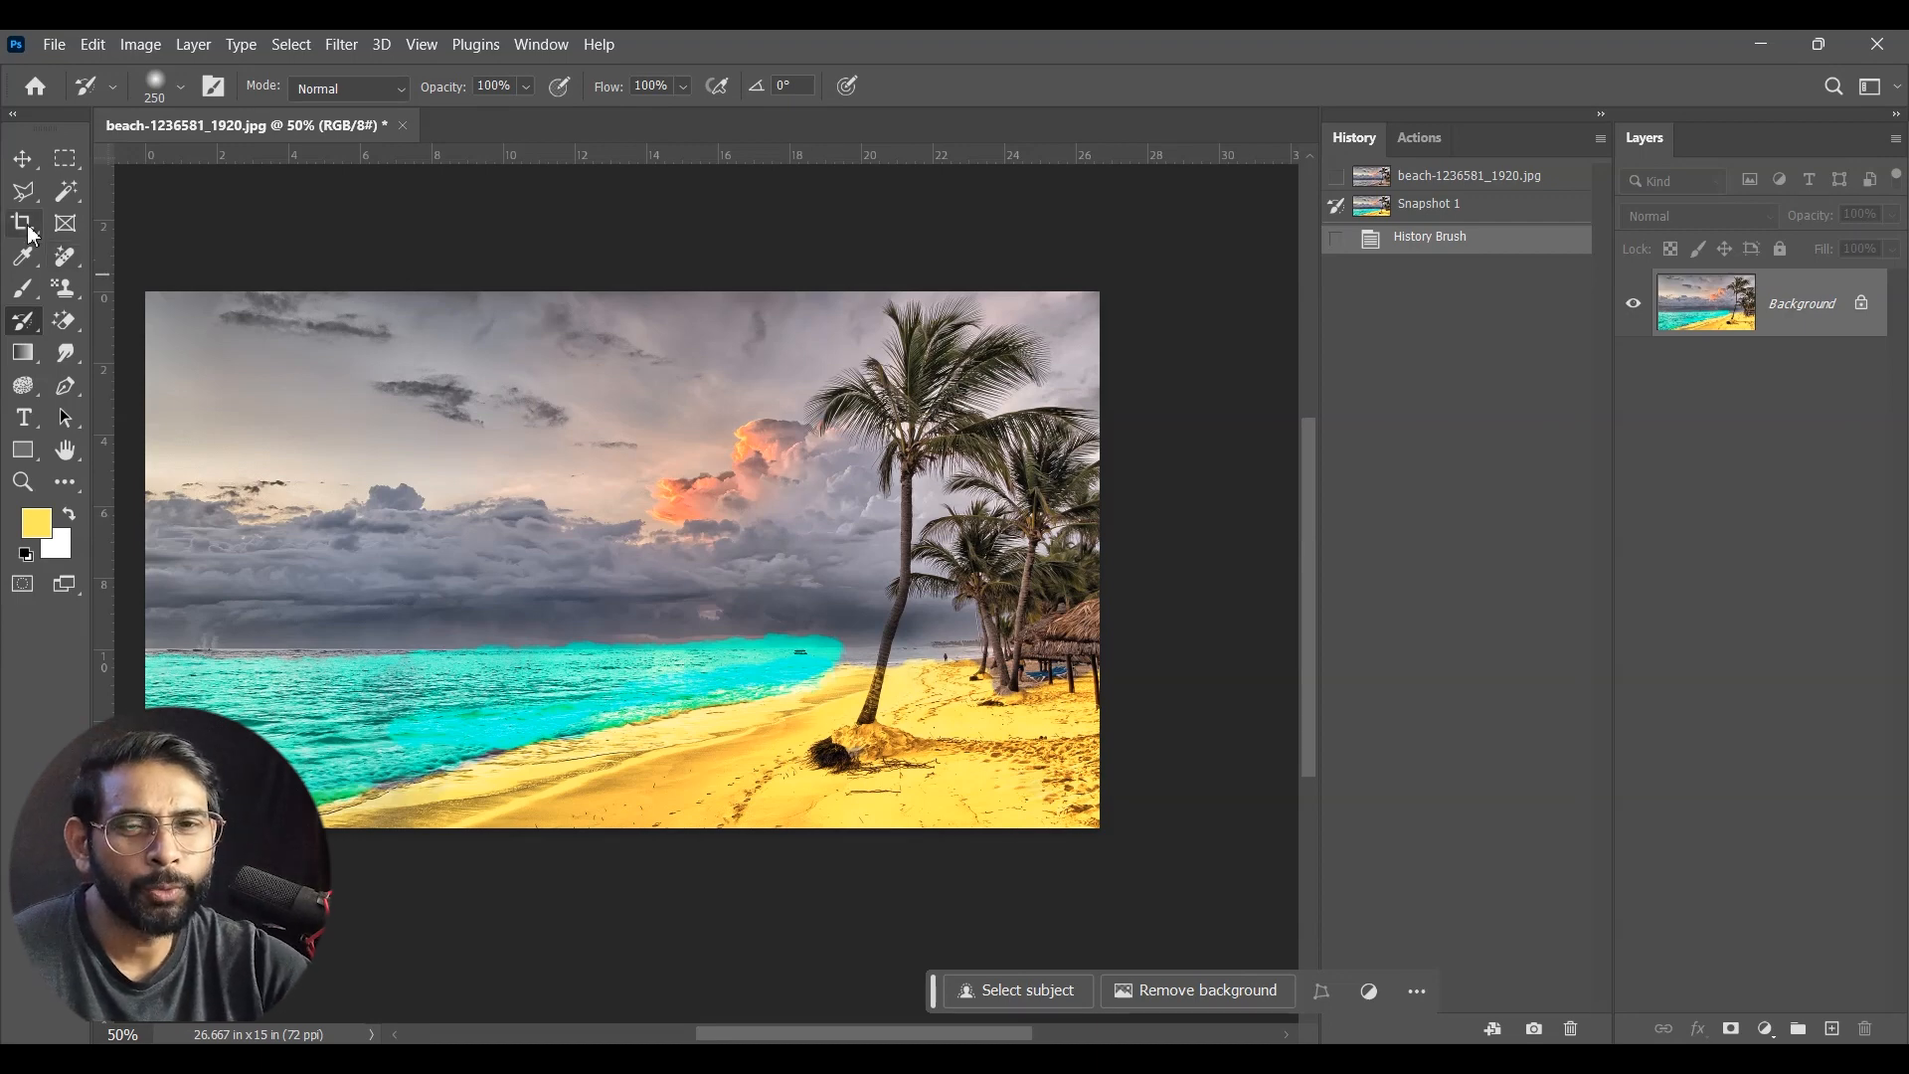
Step: Delete Snapshot 1 from the history and set the original photo as the History Brush source
{"action": "left_click", "coordinate": [22, 159]}
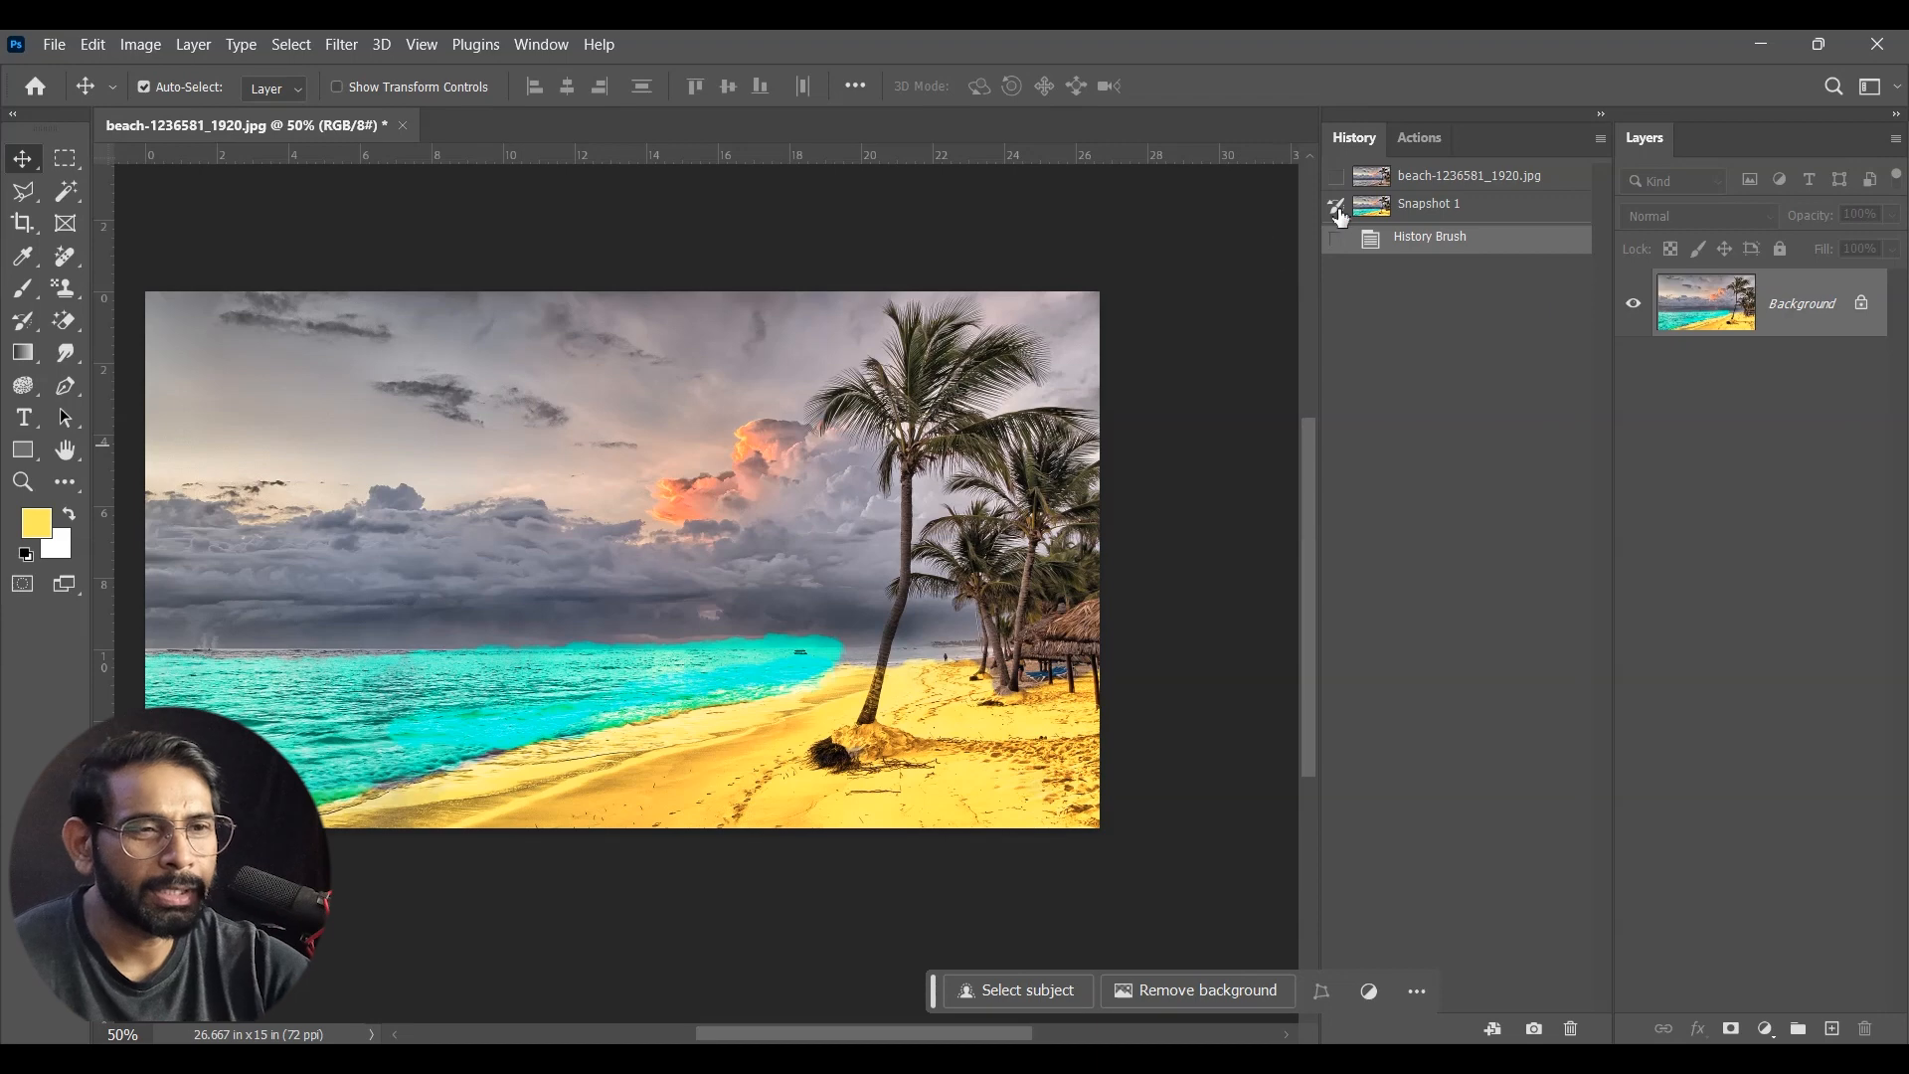
{"action": "left_click", "coordinate": [1450, 215]}
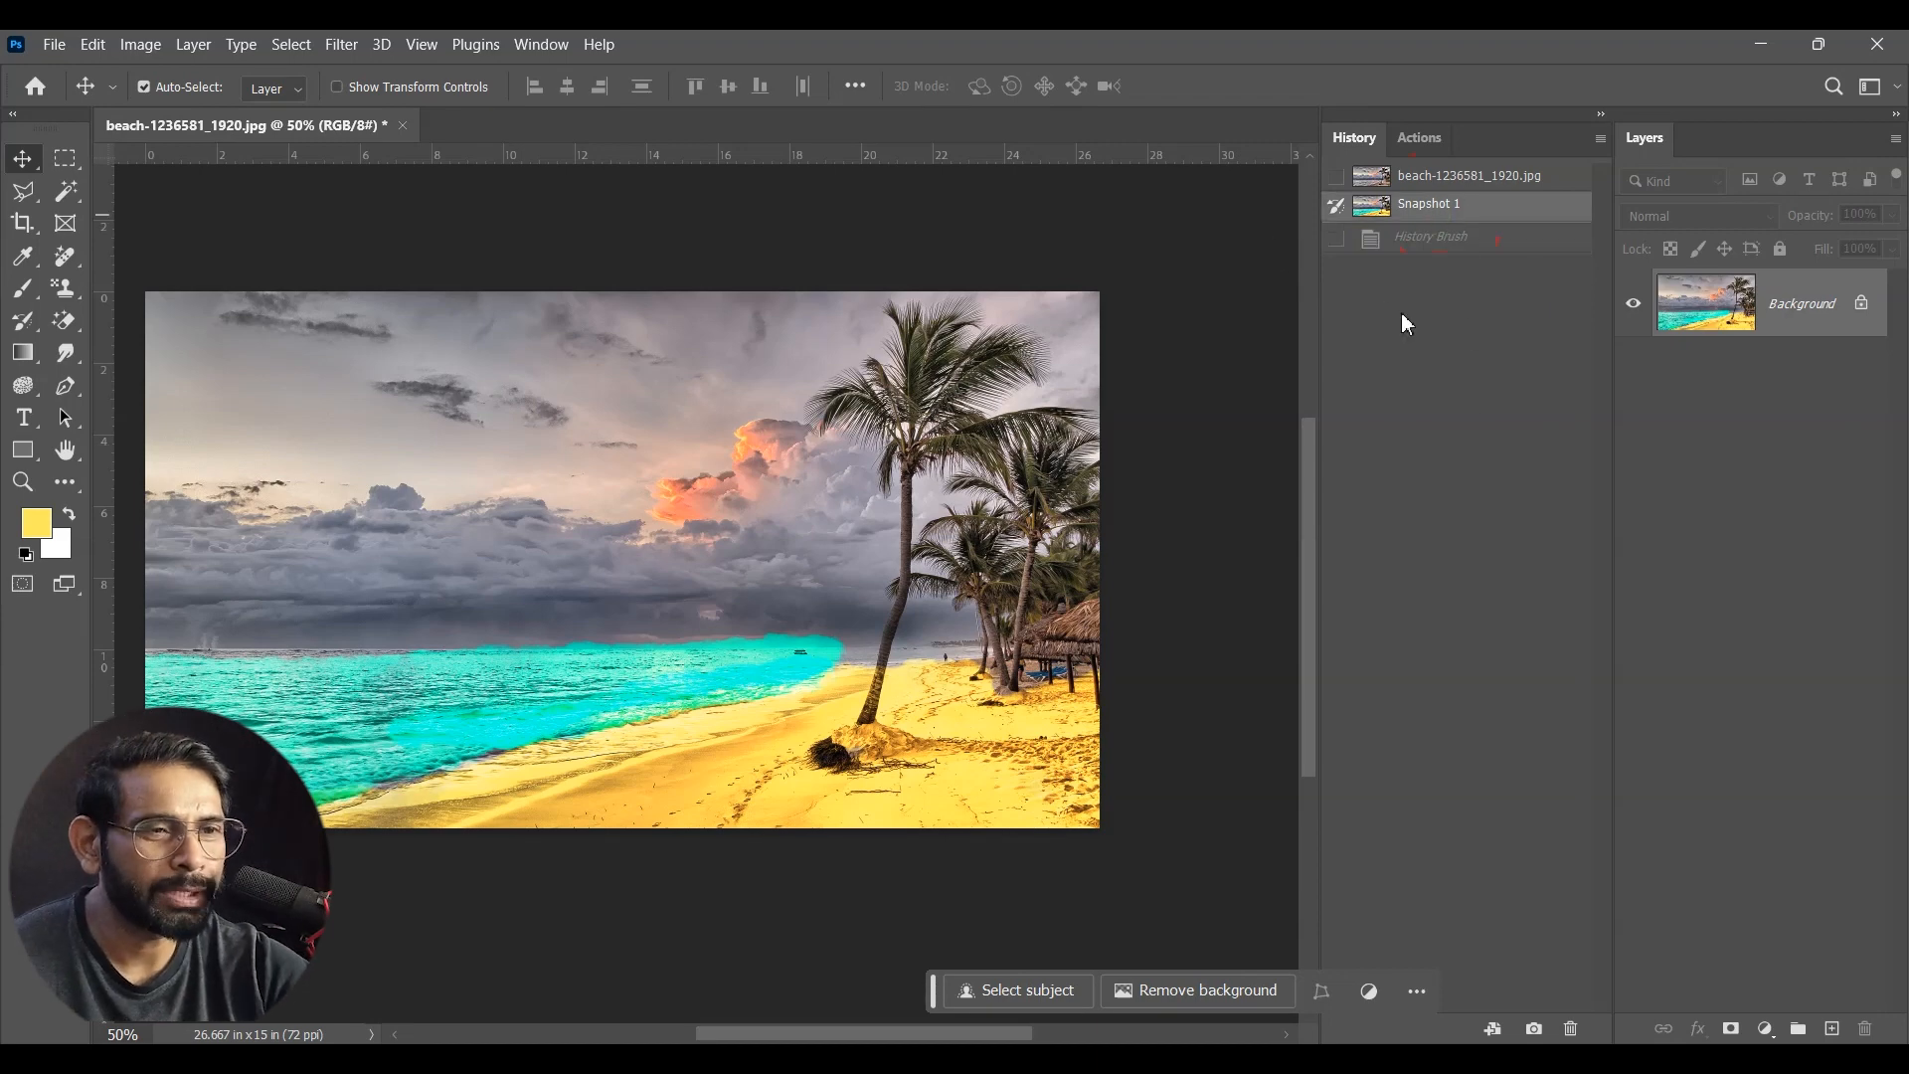
{"action": "left_click", "coordinate": [1572, 1028]}
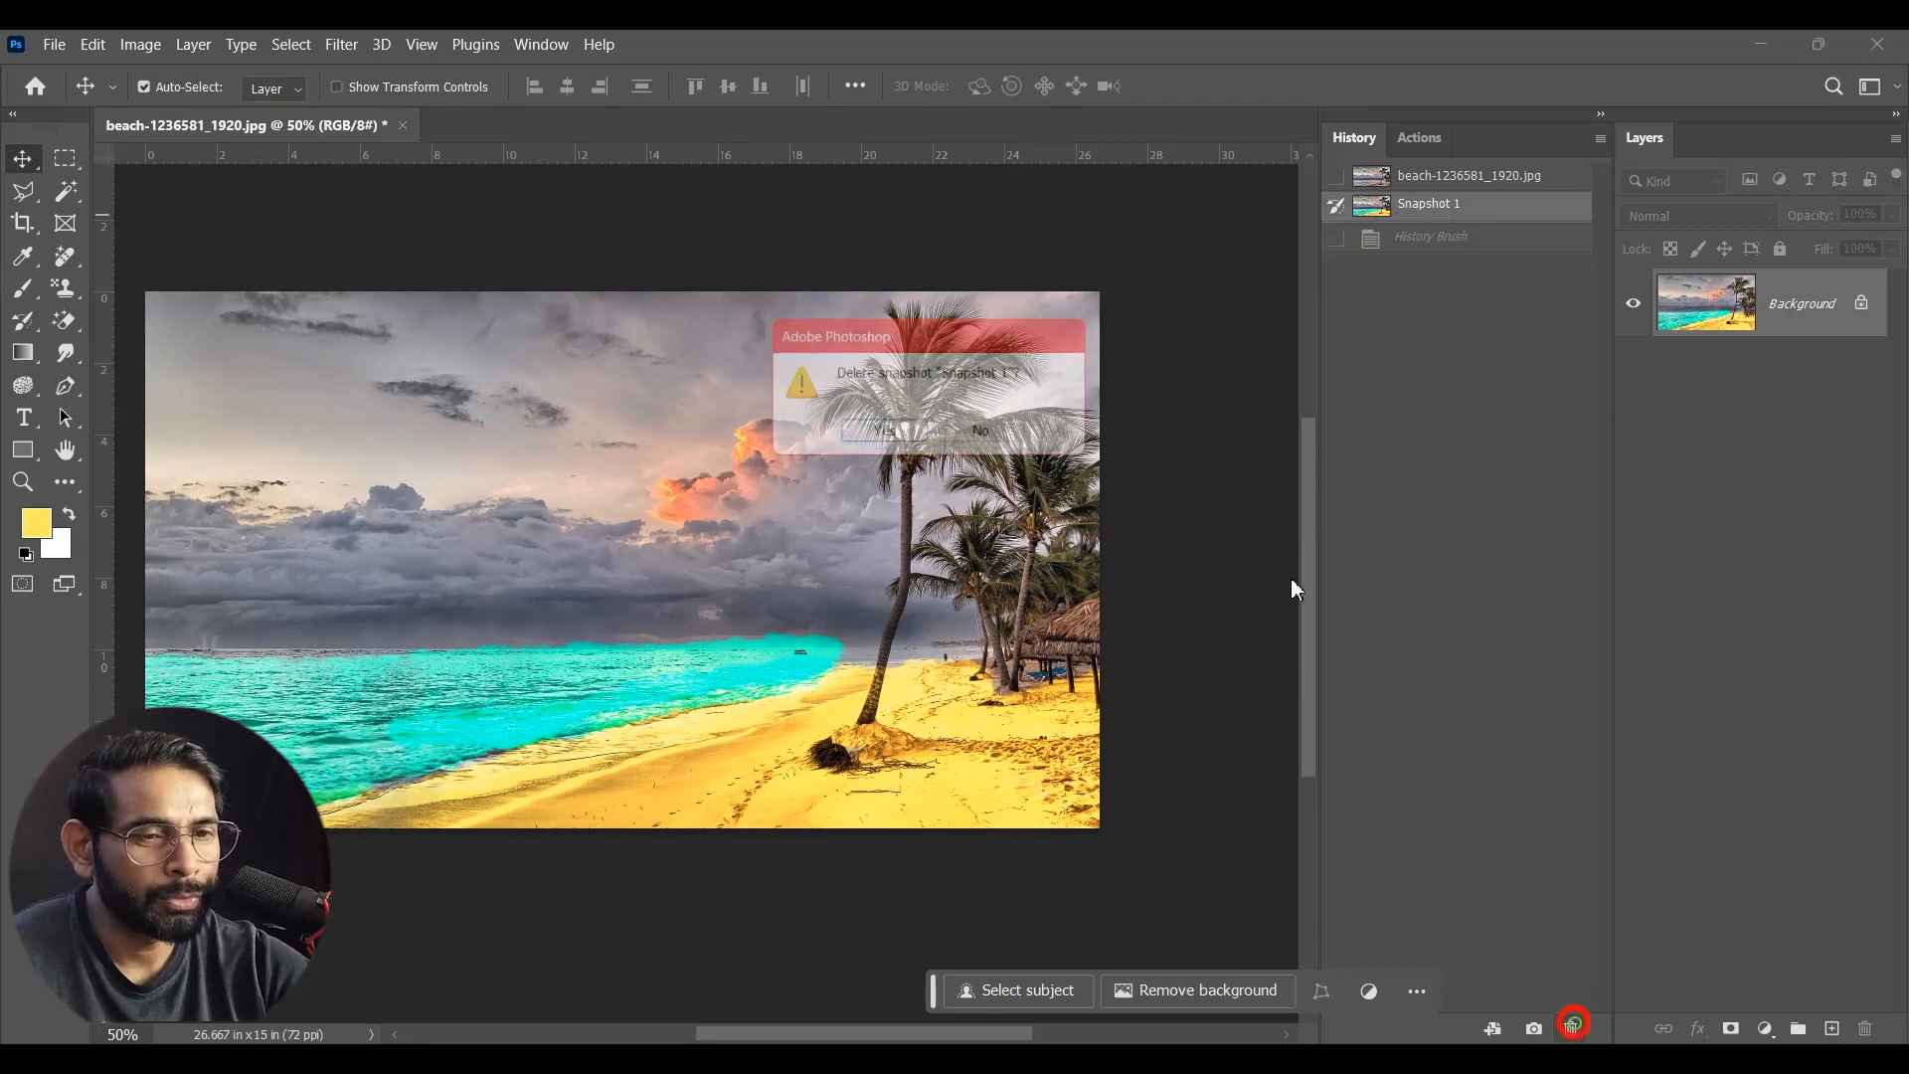
{"action": "left_click", "coordinate": [907, 435]}
{"action": "left_click", "coordinate": [1338, 179]}
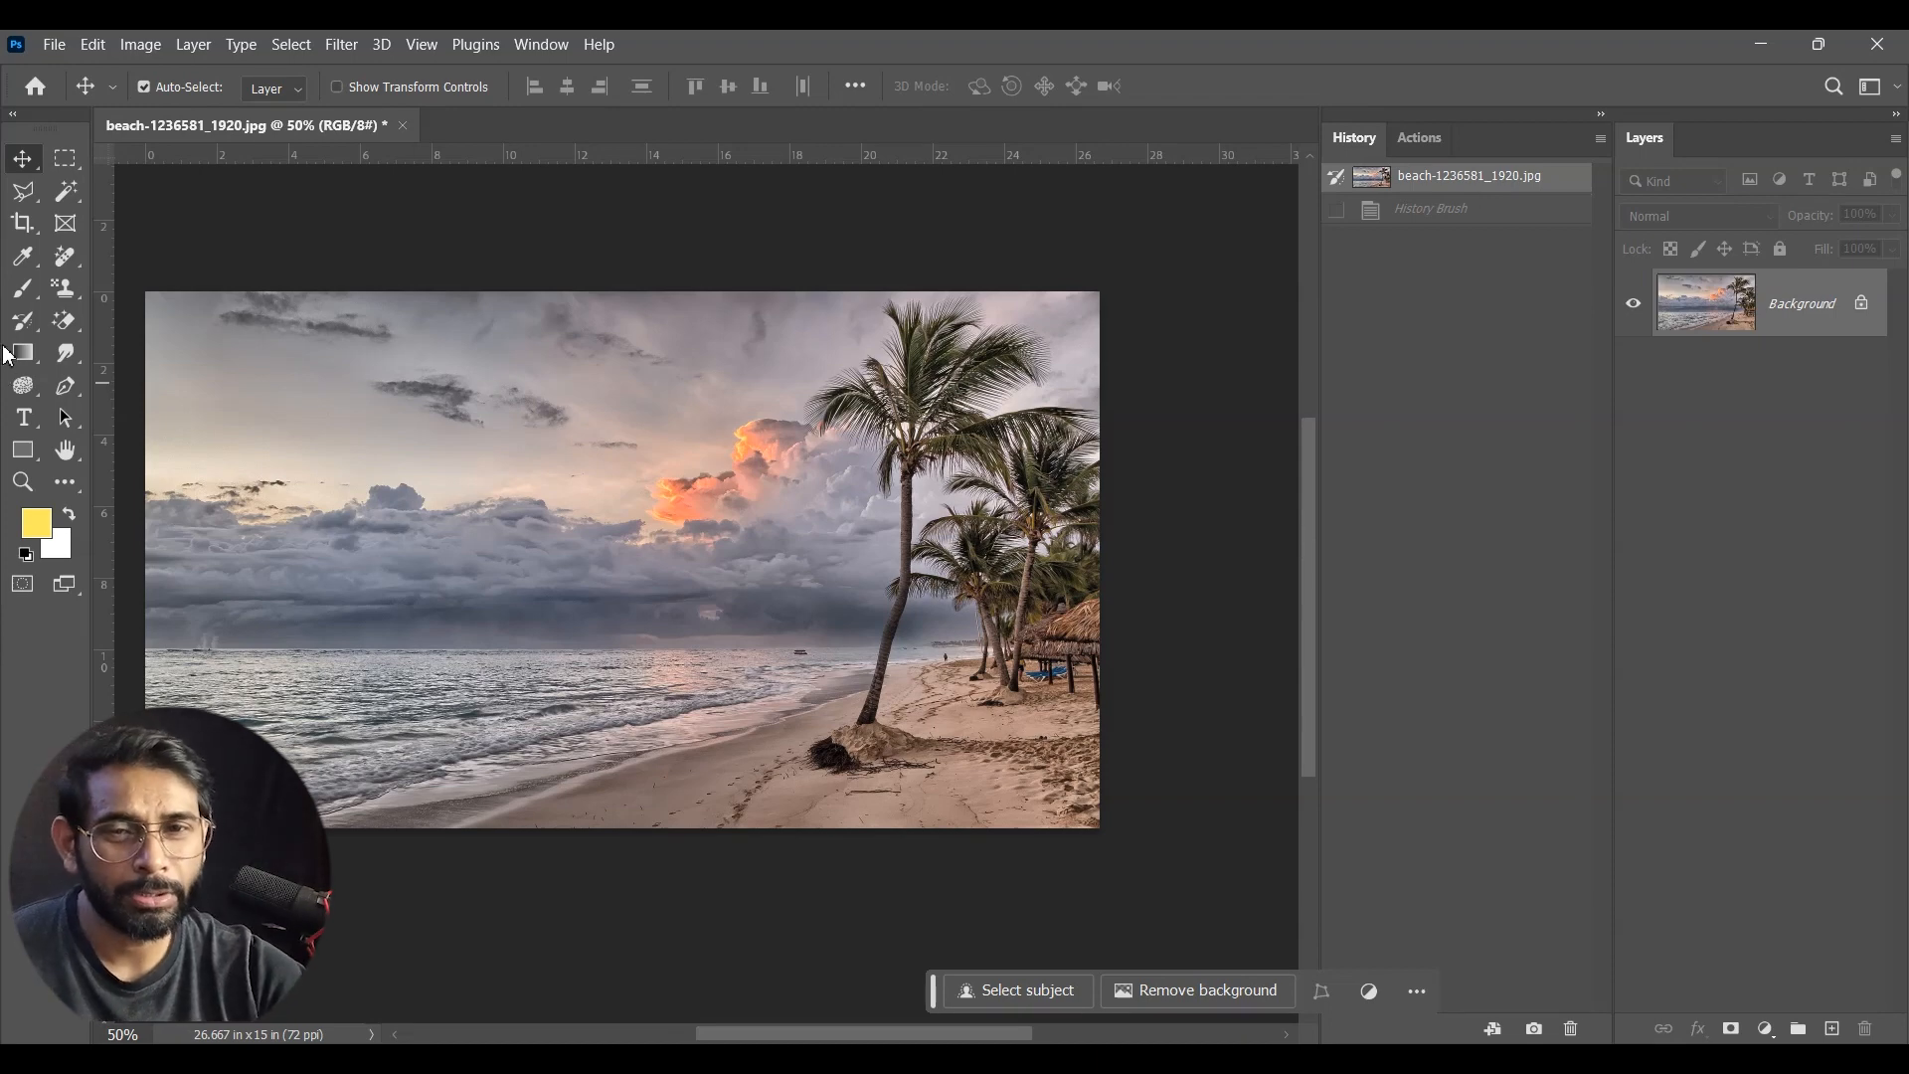
Step: Activate the Art History Brush tool
{"action": "left_click", "coordinate": [23, 321]}
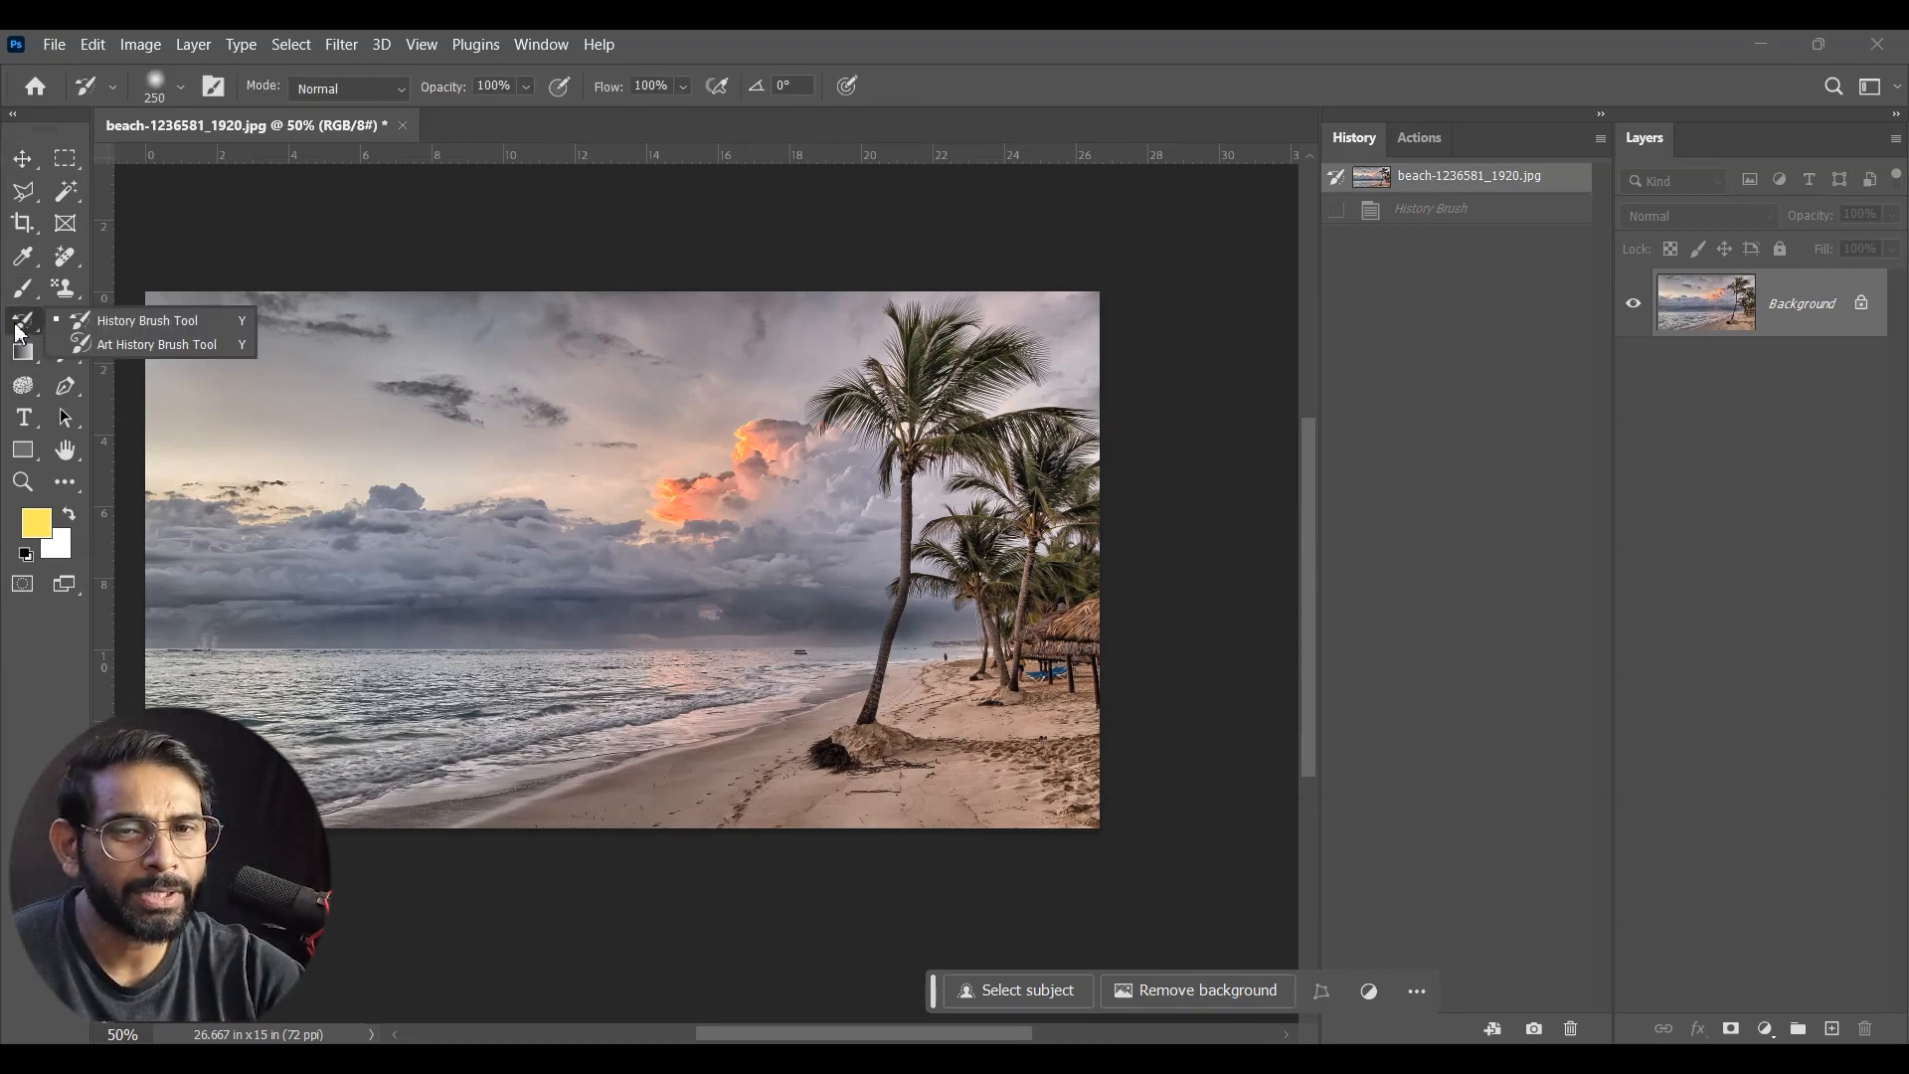
{"action": "left_click", "coordinate": [169, 342]}
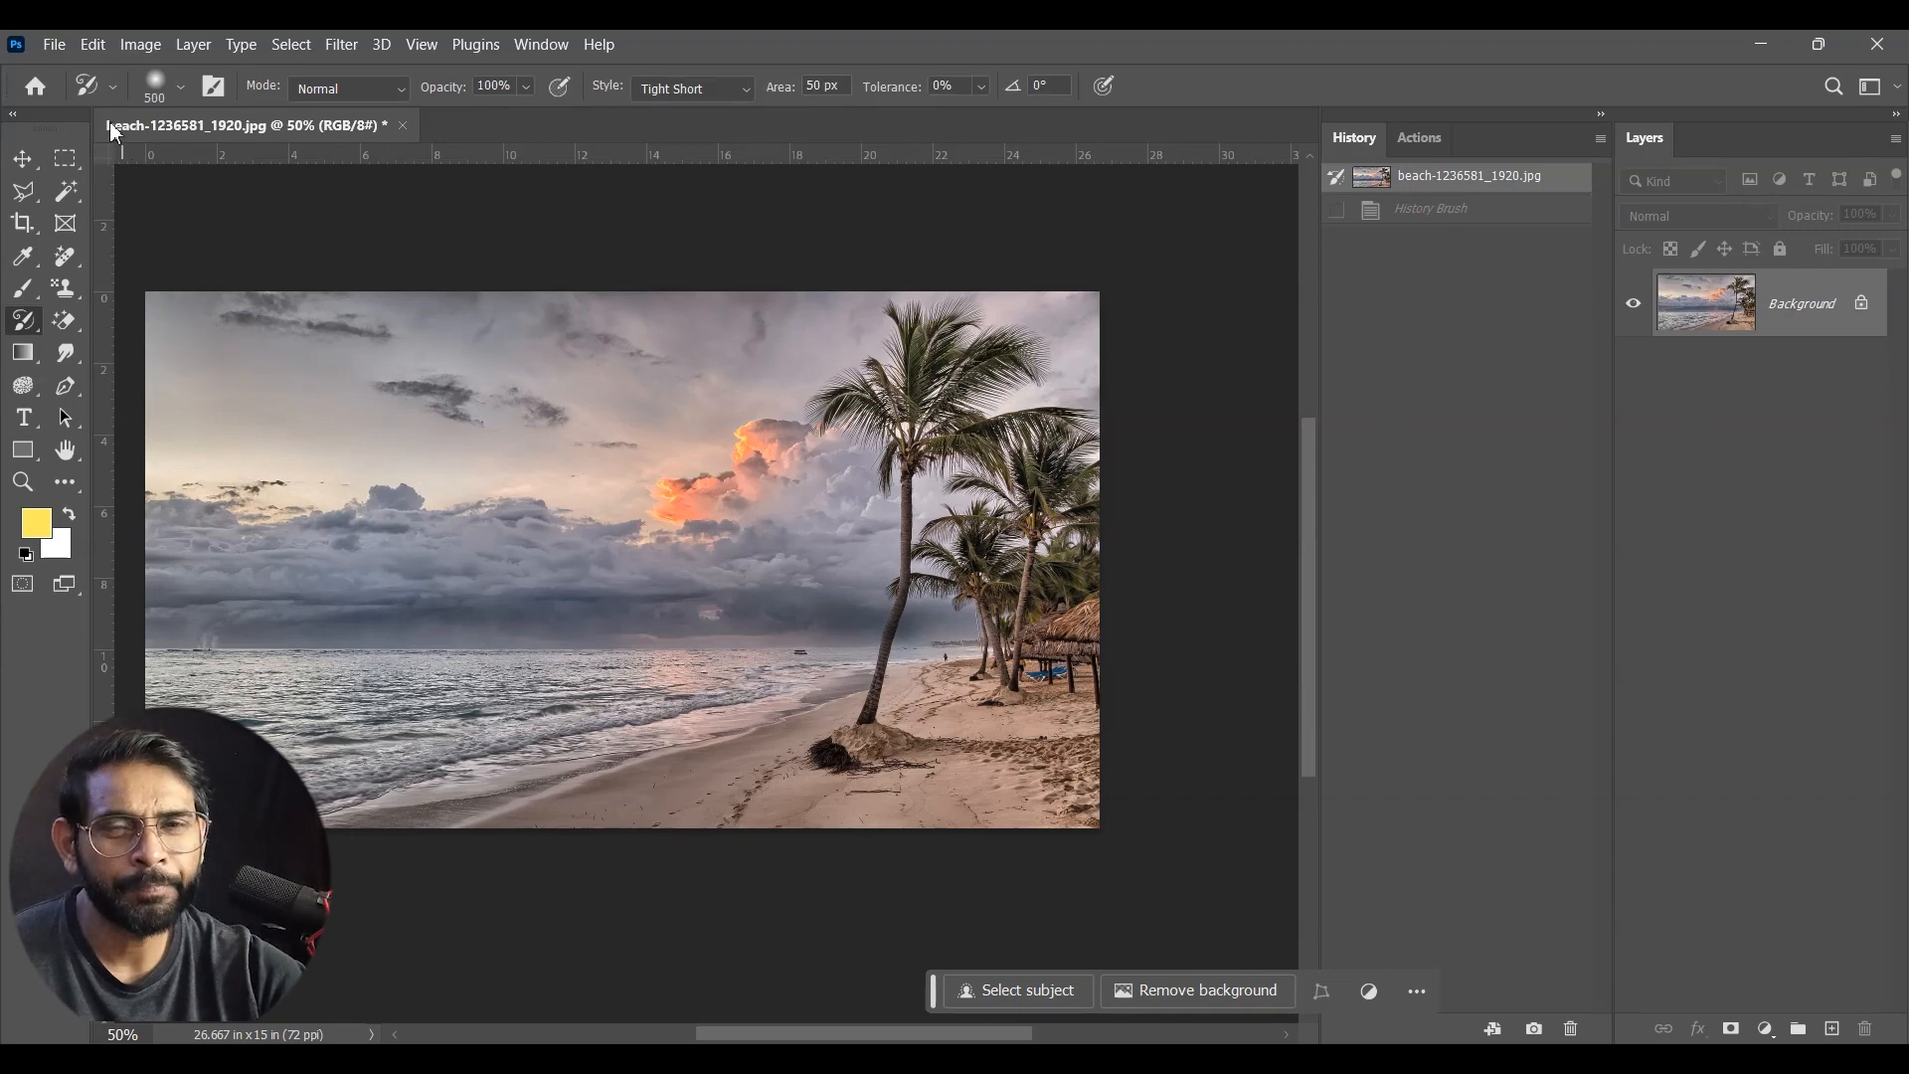
Step: Pick the grass brush preset, replace it with mano_3, try painting the clouds with it, and undo the stroke
{"action": "left_click", "coordinate": [183, 92]}
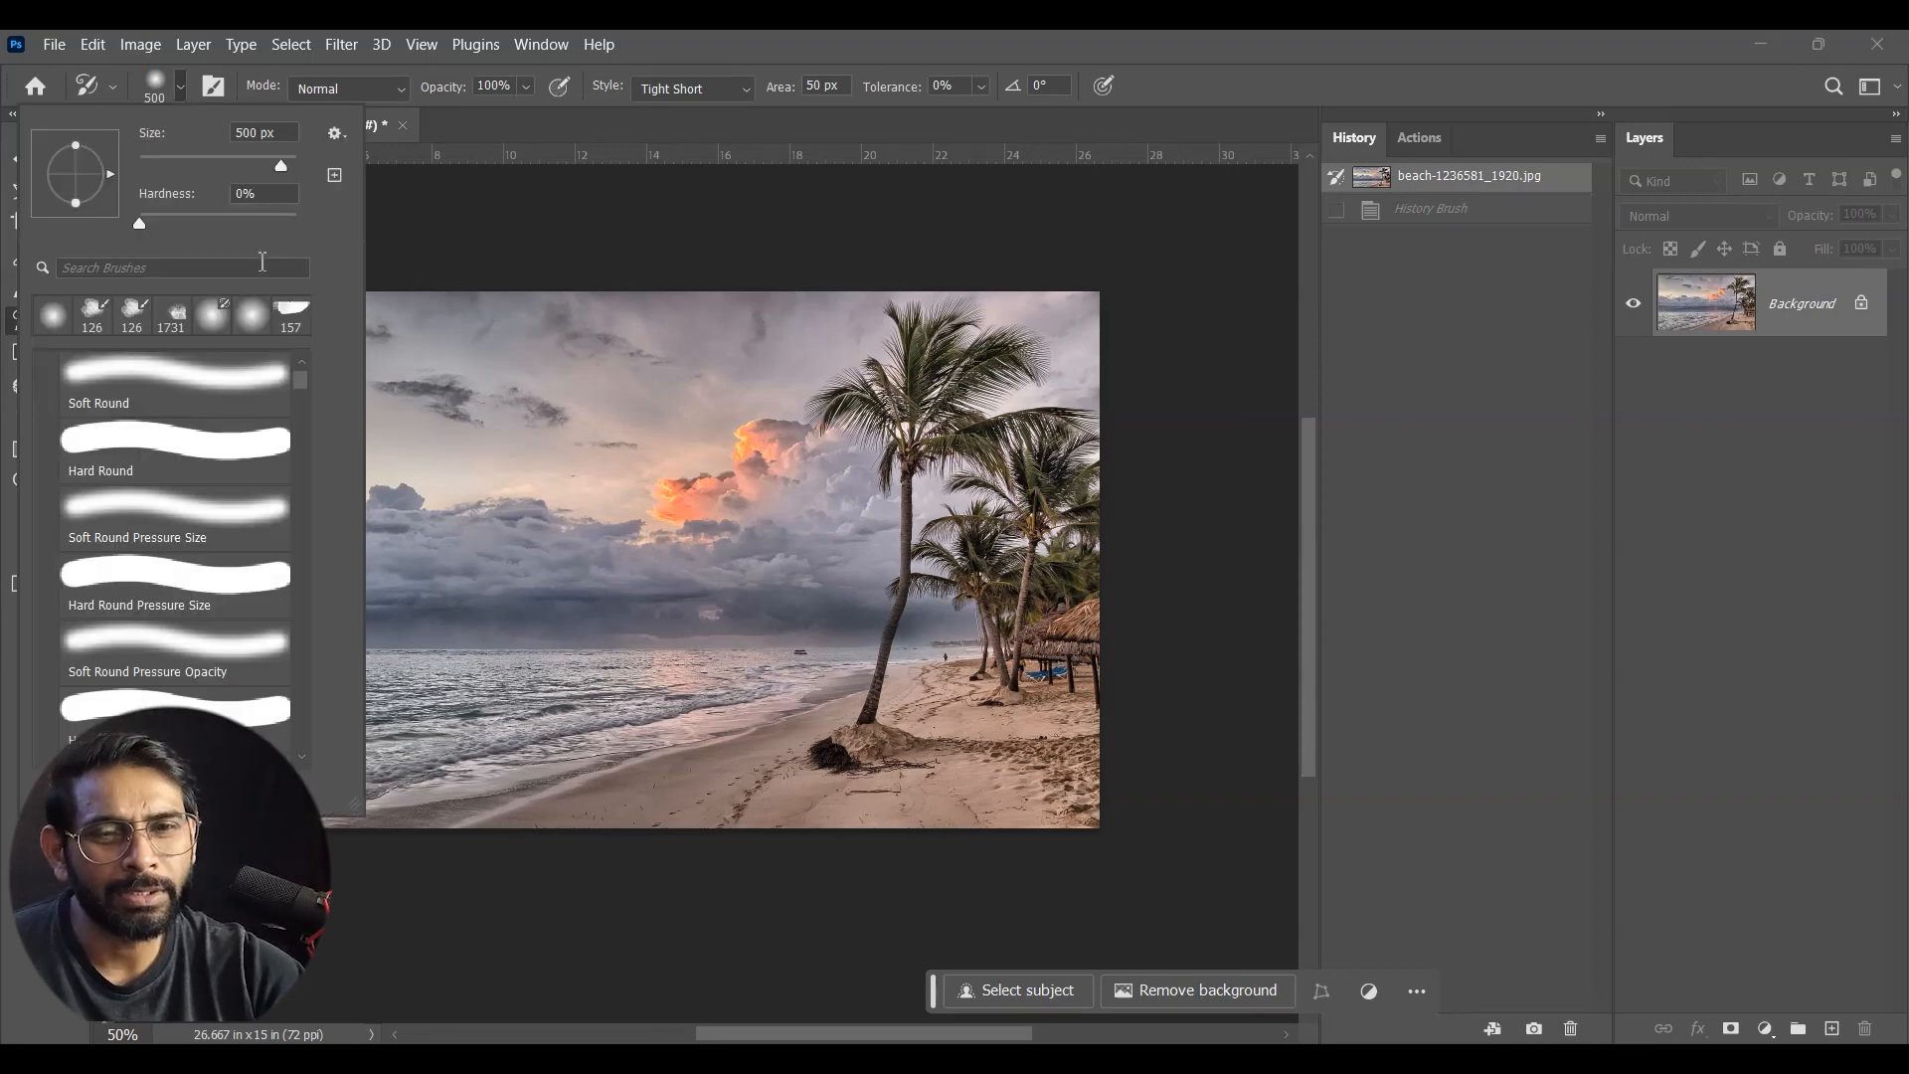
{"action": "left_click_drag", "start_coordinate": [302, 383], "coordinate": [319, 467]}
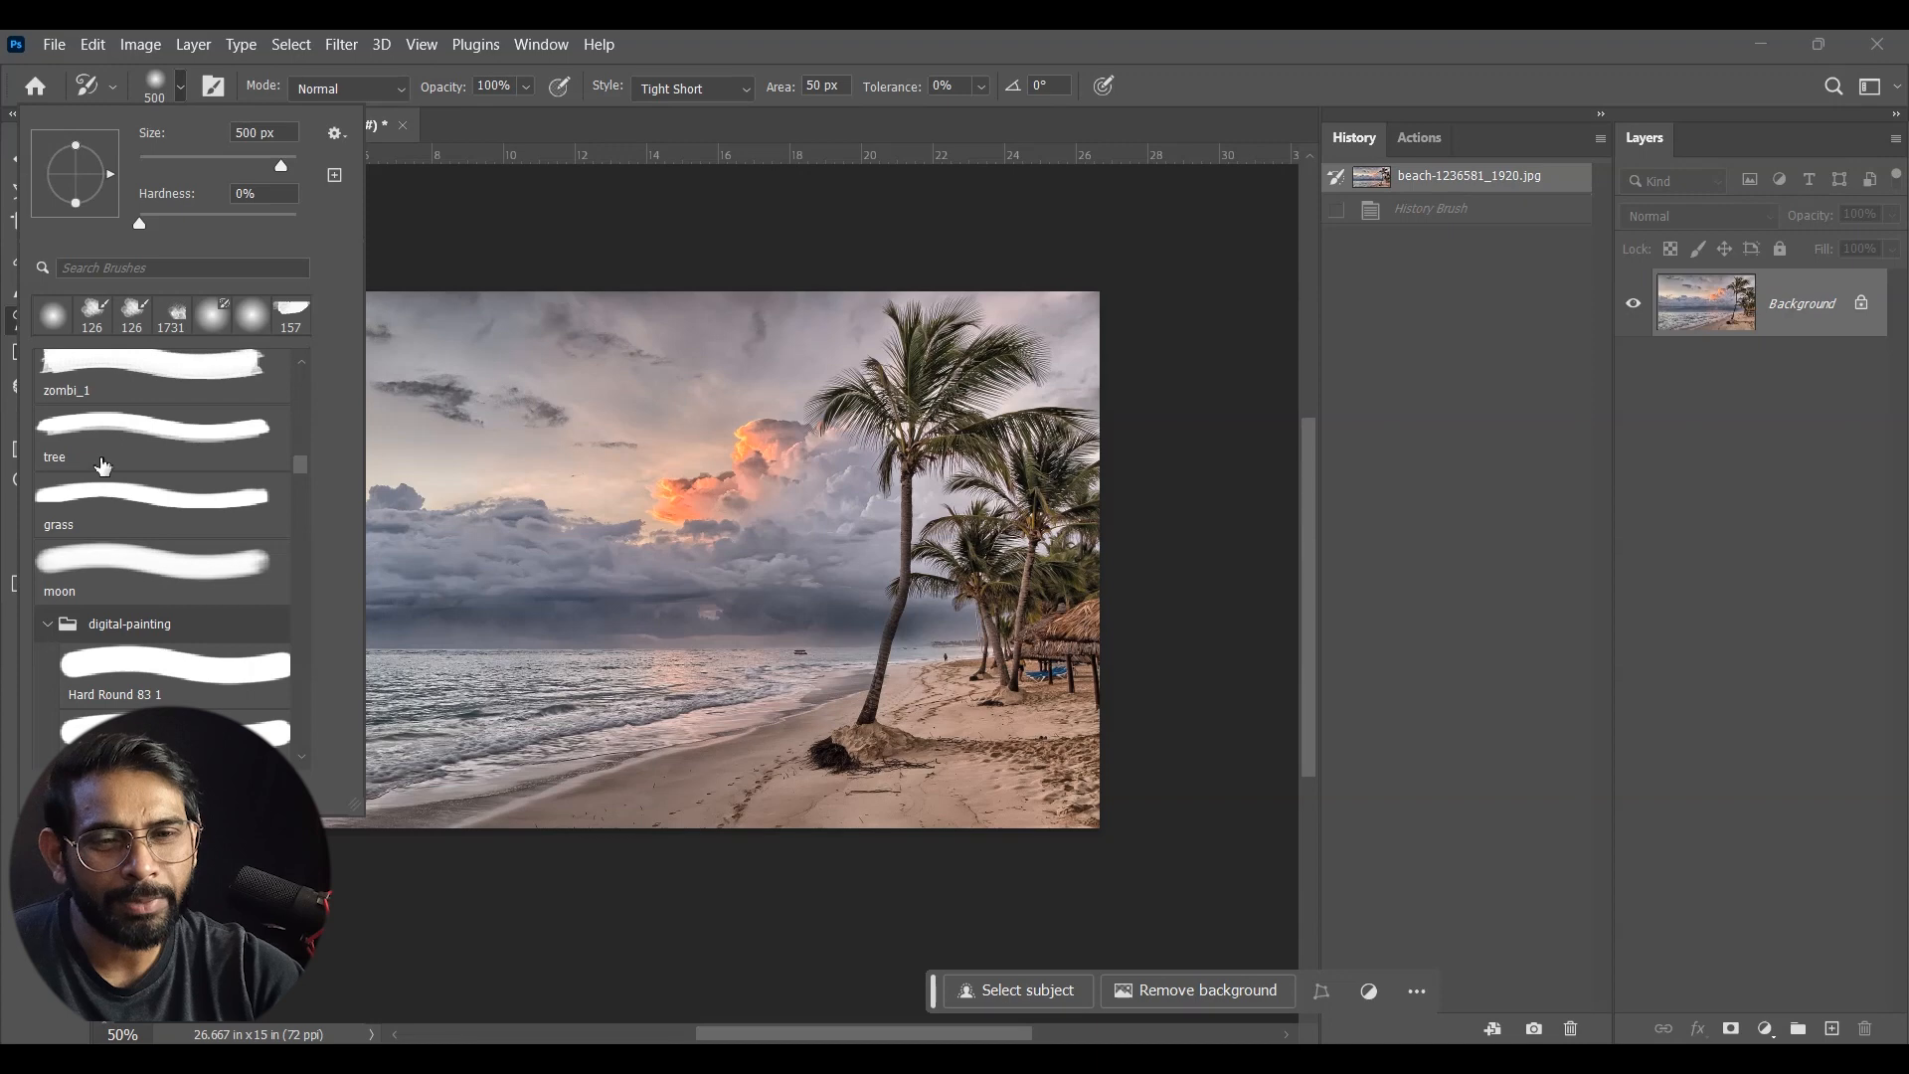
{"action": "scroll", "coordinate": [300, 467], "scroll_direction": "down", "scroll_amount": 1}
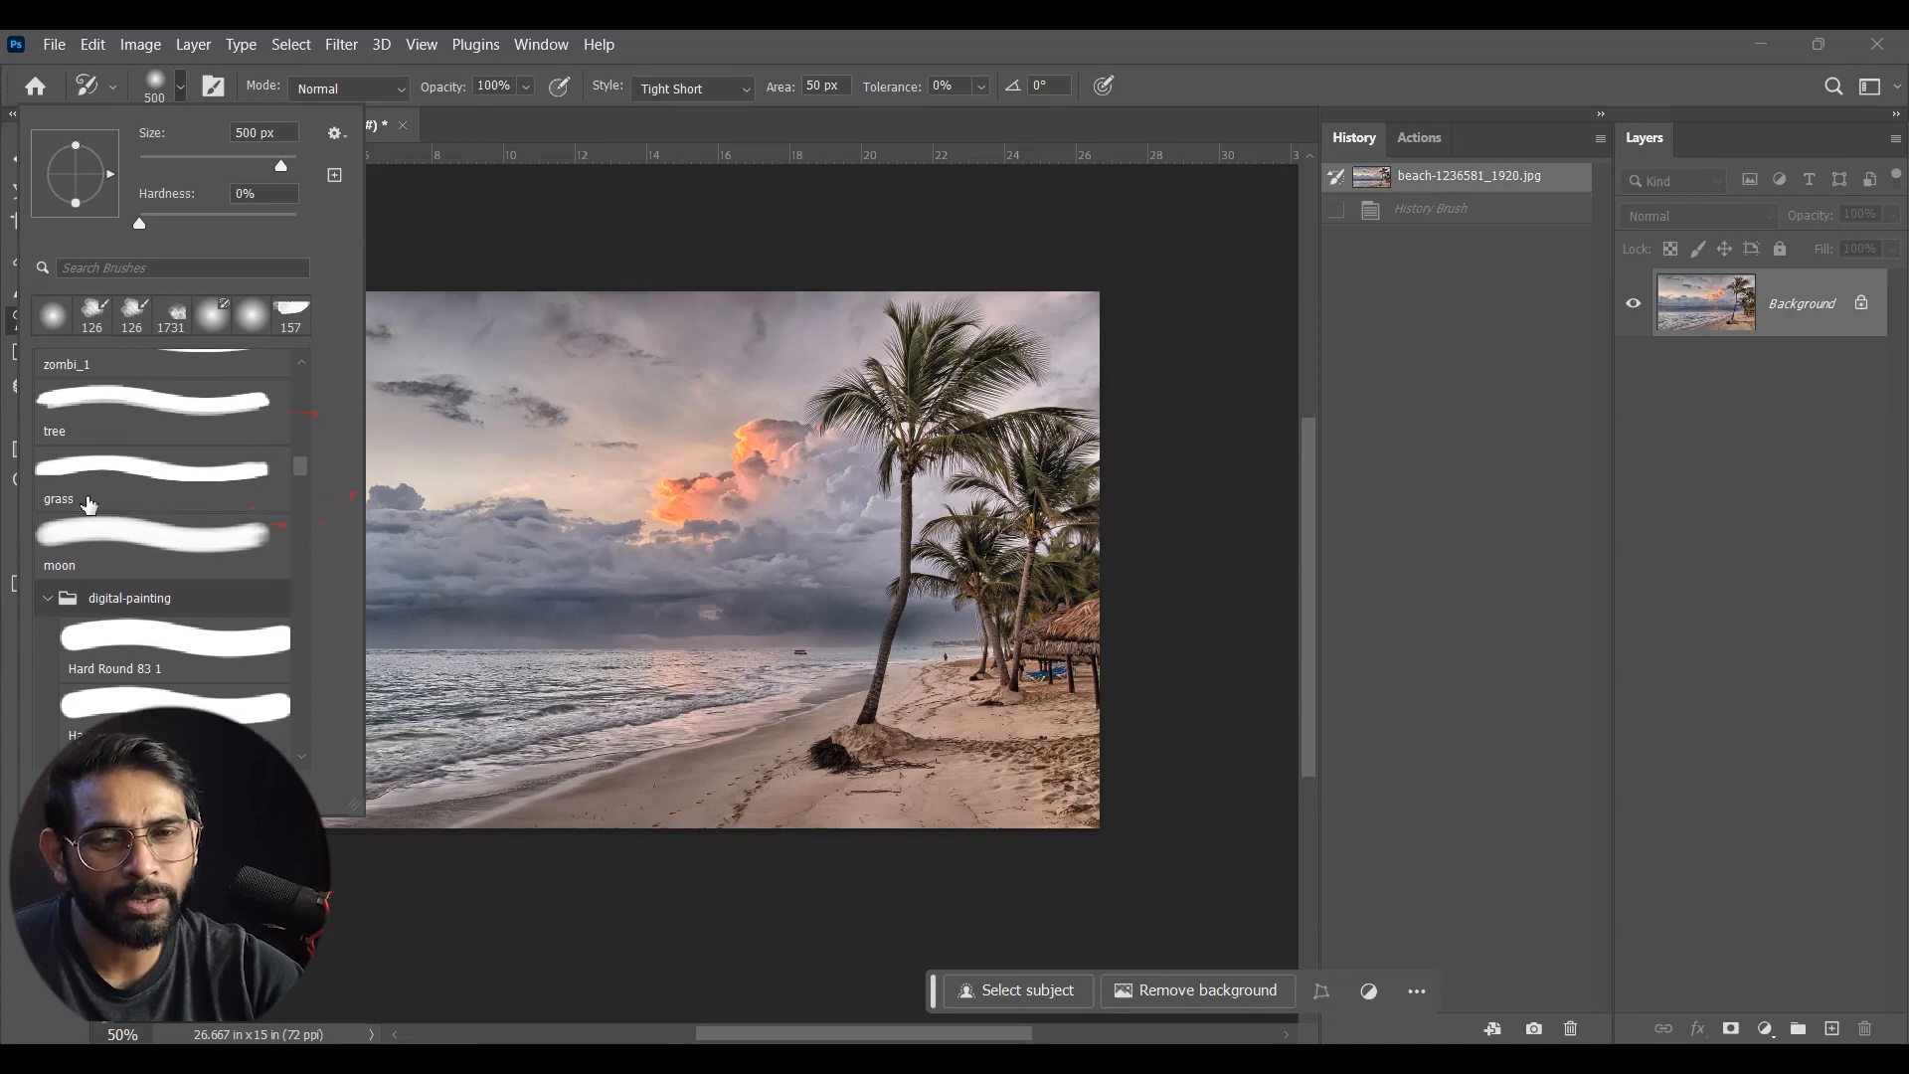
{"action": "left_click", "coordinate": [88, 501]}
{"action": "mouse_move", "coordinate": [297, 471]}
{"action": "left_mouse_down"}
{"action": "mouse_move", "coordinate": [307, 397]}
{"action": "mouse_move", "coordinate": [325, 497]}
{"action": "left_mouse_up"}
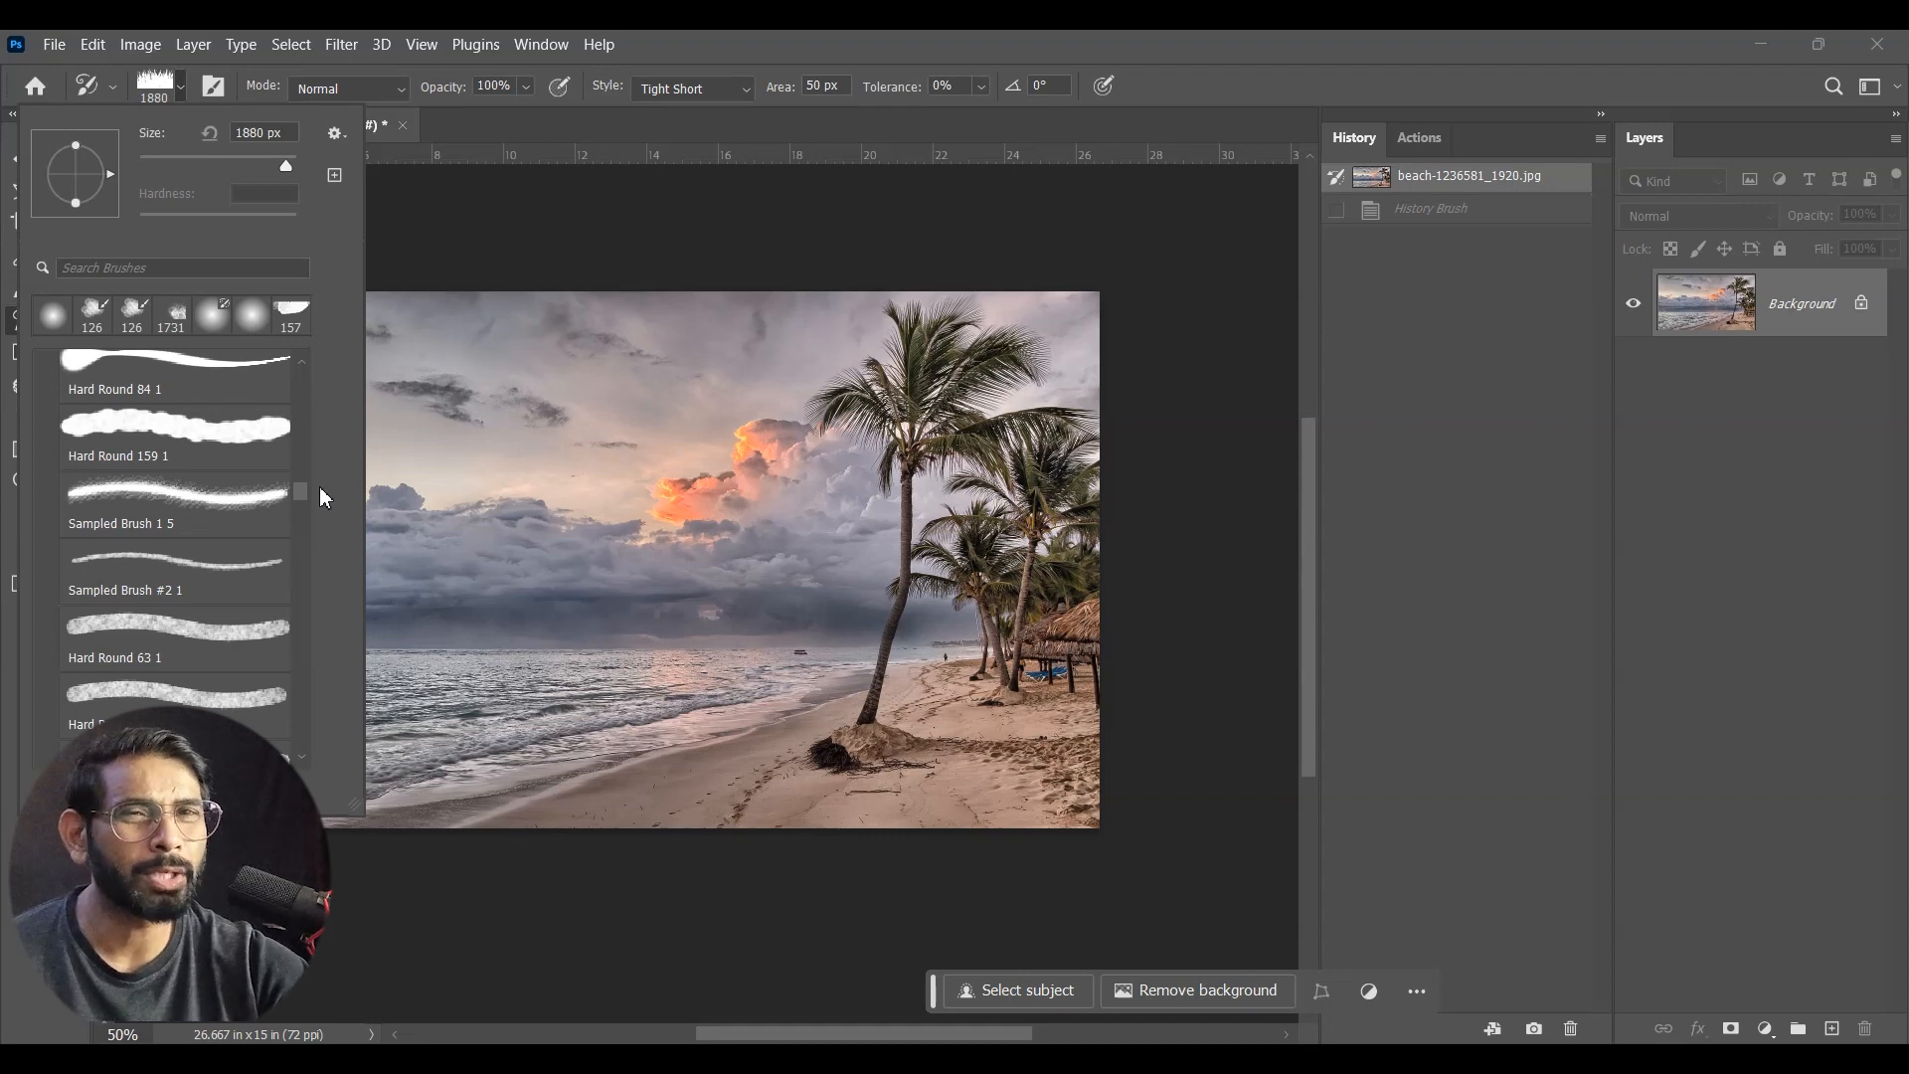
{"action": "left_click_drag", "start_coordinate": [325, 497], "coordinate": [325, 578]}
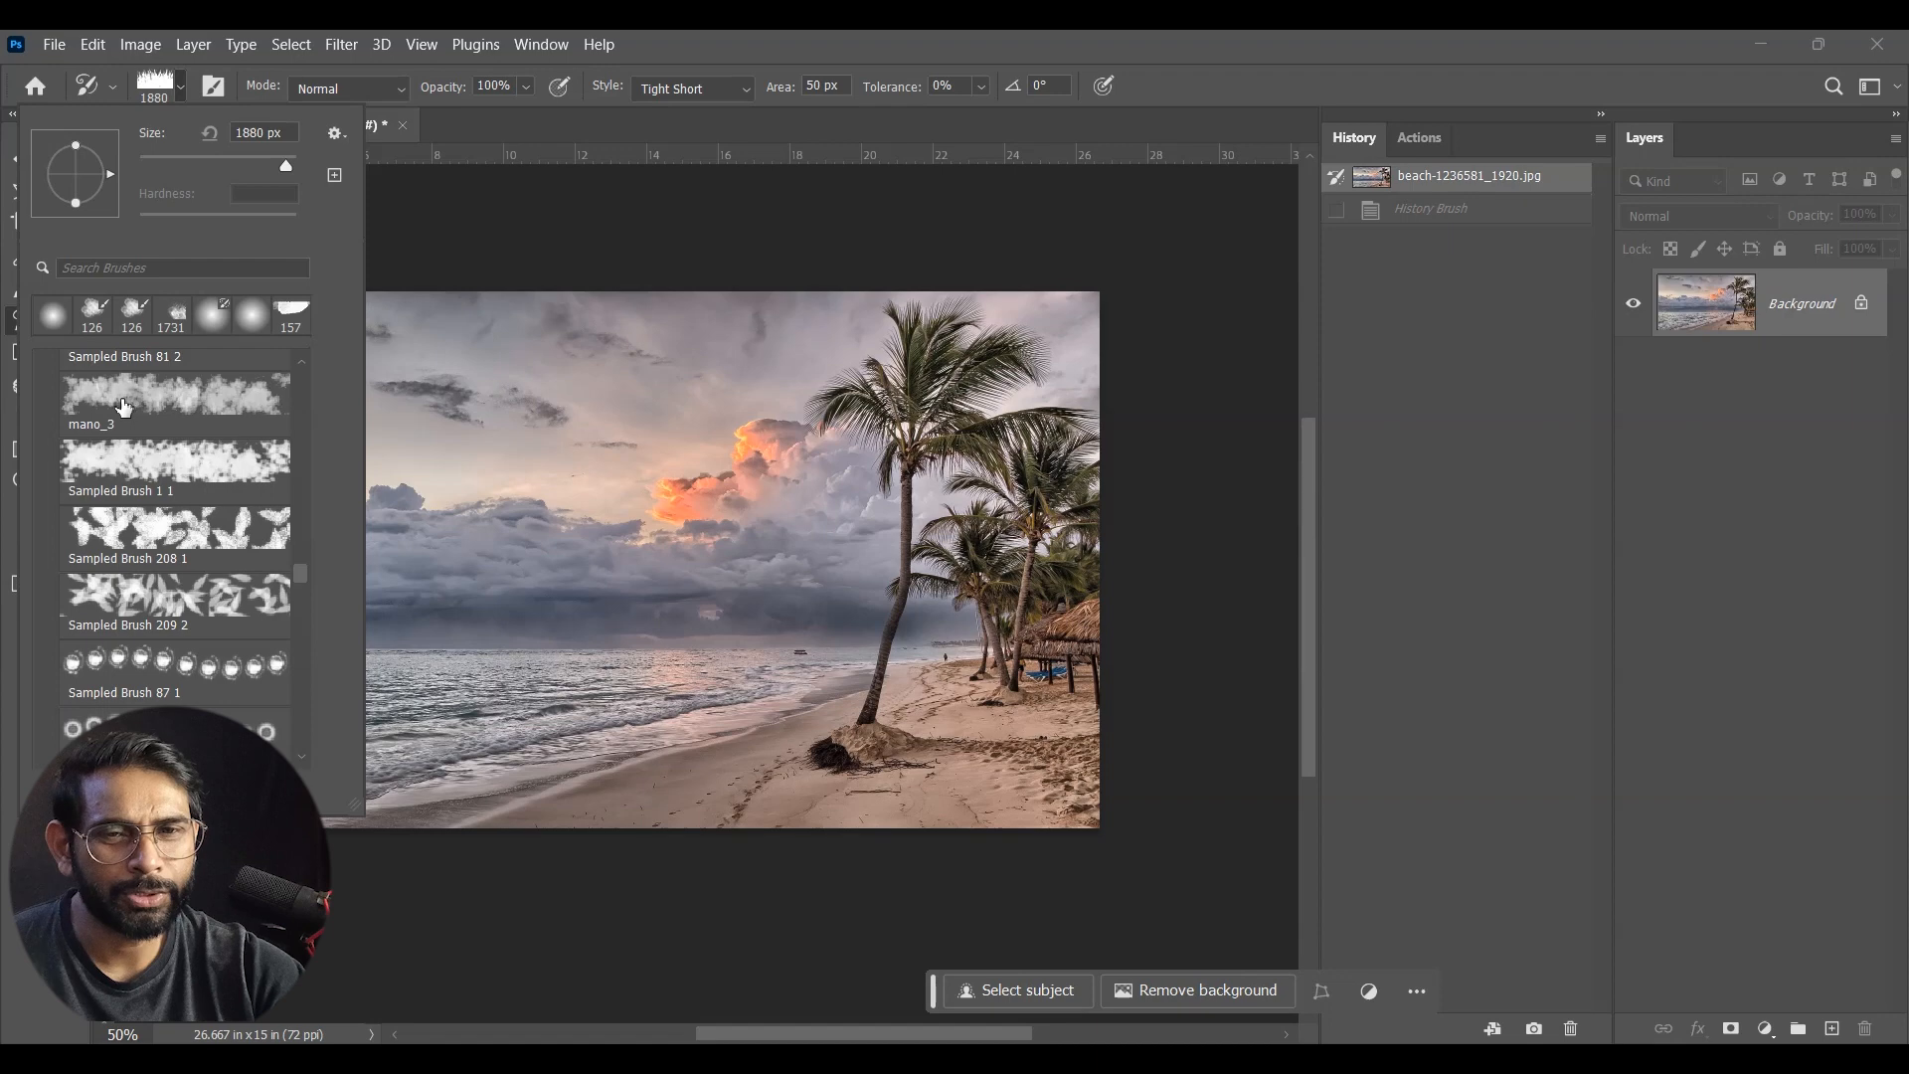
{"action": "left_click", "coordinate": [124, 407]}
{"action": "left_click_drag", "start_coordinate": [660, 408], "coordinate": [642, 500]}
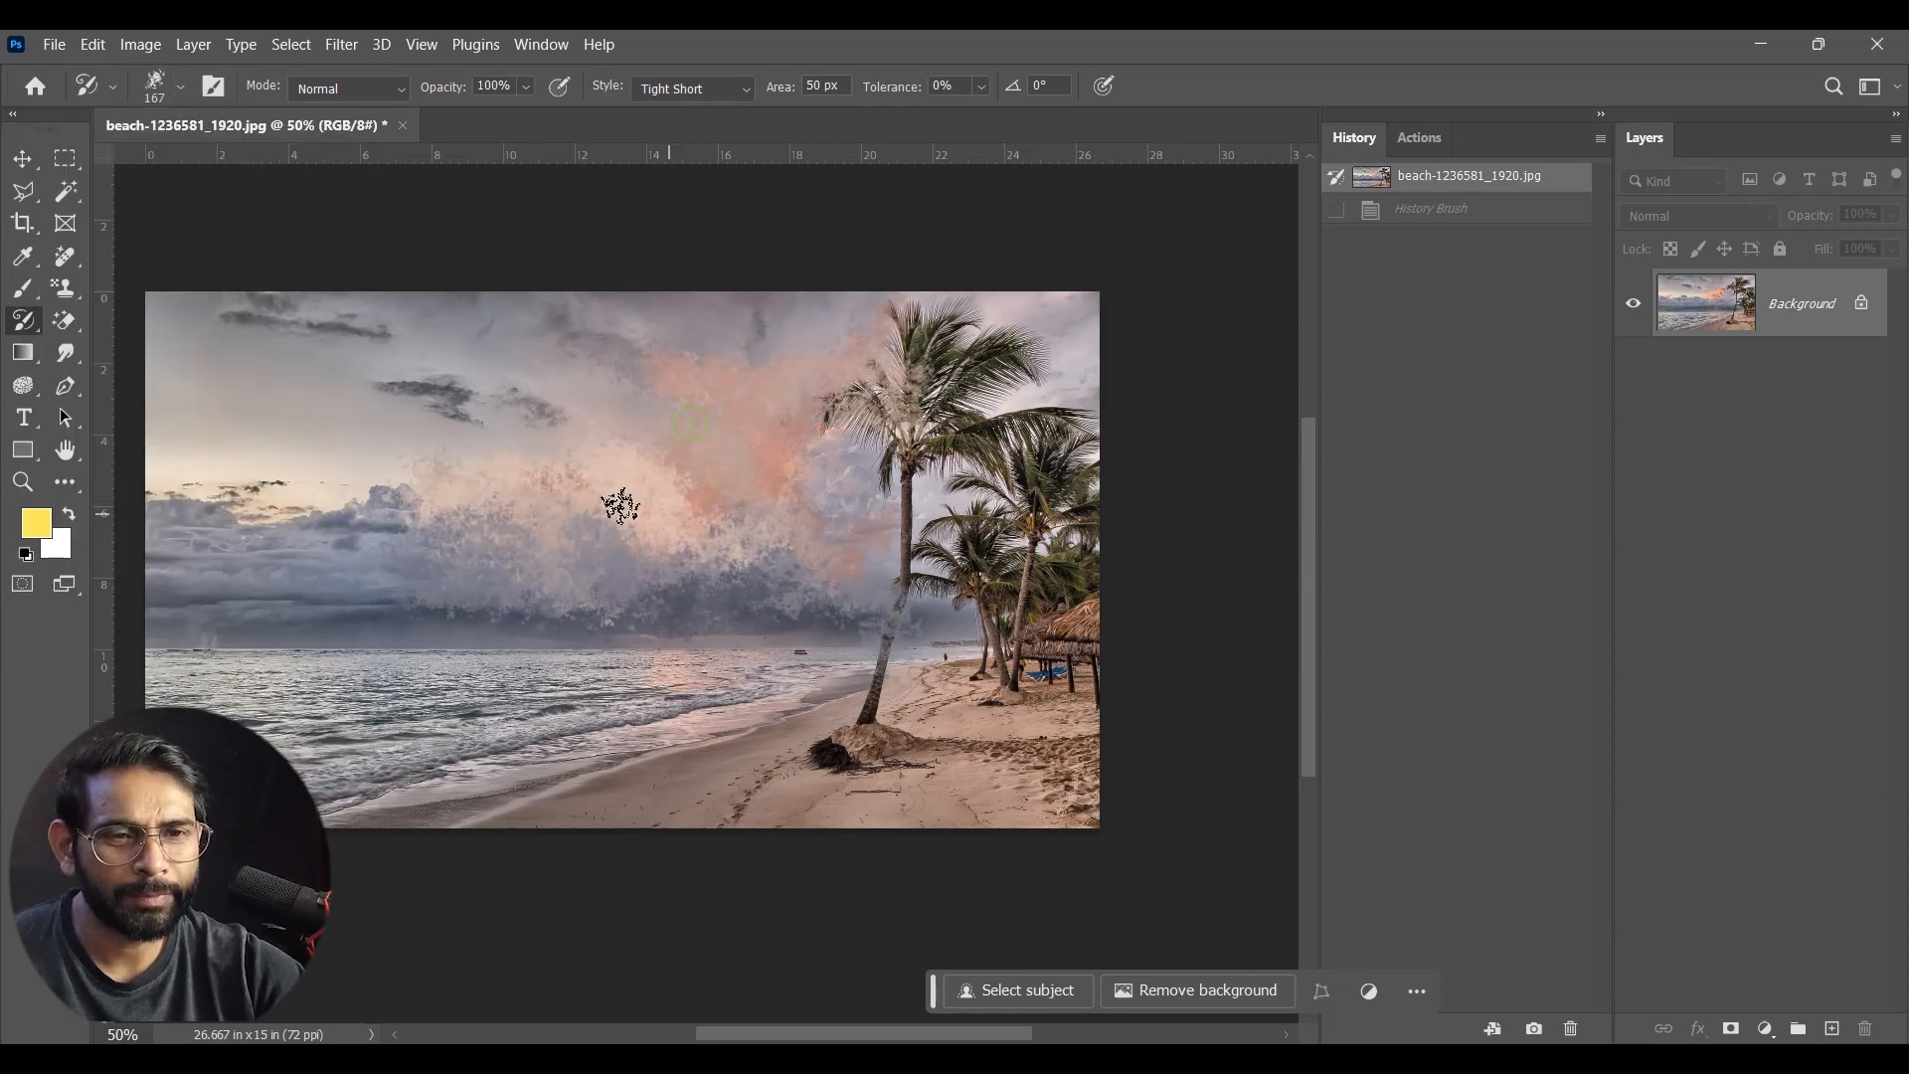
{"action": "key", "text": "ctrl+z"}
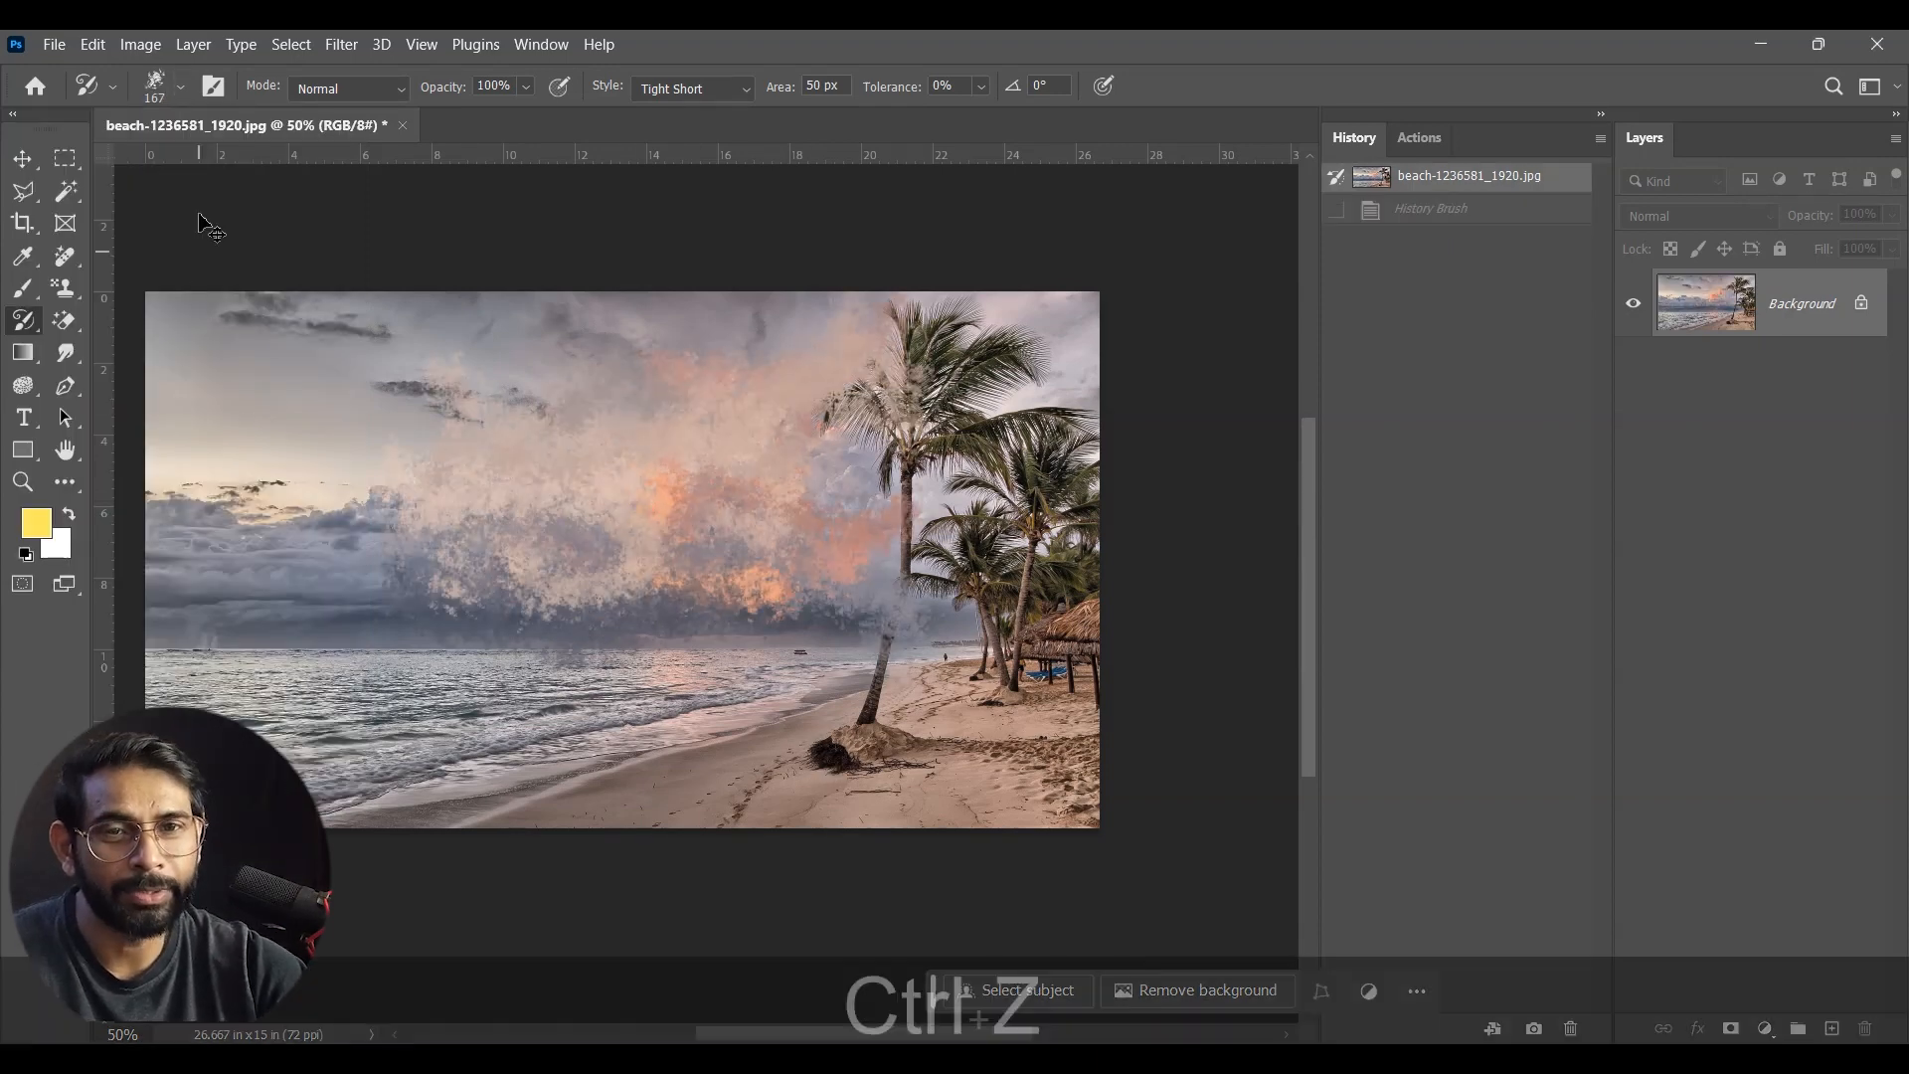
Step: Choose the slanted leaf-shaped 67 px brush preset, test it over the clouds, and undo the test stroke
{"action": "left_click", "coordinate": [180, 86]}
{"action": "left_click", "coordinate": [204, 594]}
{"action": "mouse_move", "coordinate": [731, 459]}
{"action": "left_mouse_down"}
{"action": "mouse_move", "coordinate": [663, 461]}
{"action": "mouse_move", "coordinate": [619, 372]}
{"action": "mouse_move", "coordinate": [714, 515]}
{"action": "mouse_move", "coordinate": [689, 566]}
{"action": "left_mouse_up"}
{"action": "key", "text": "ctrl+z"}
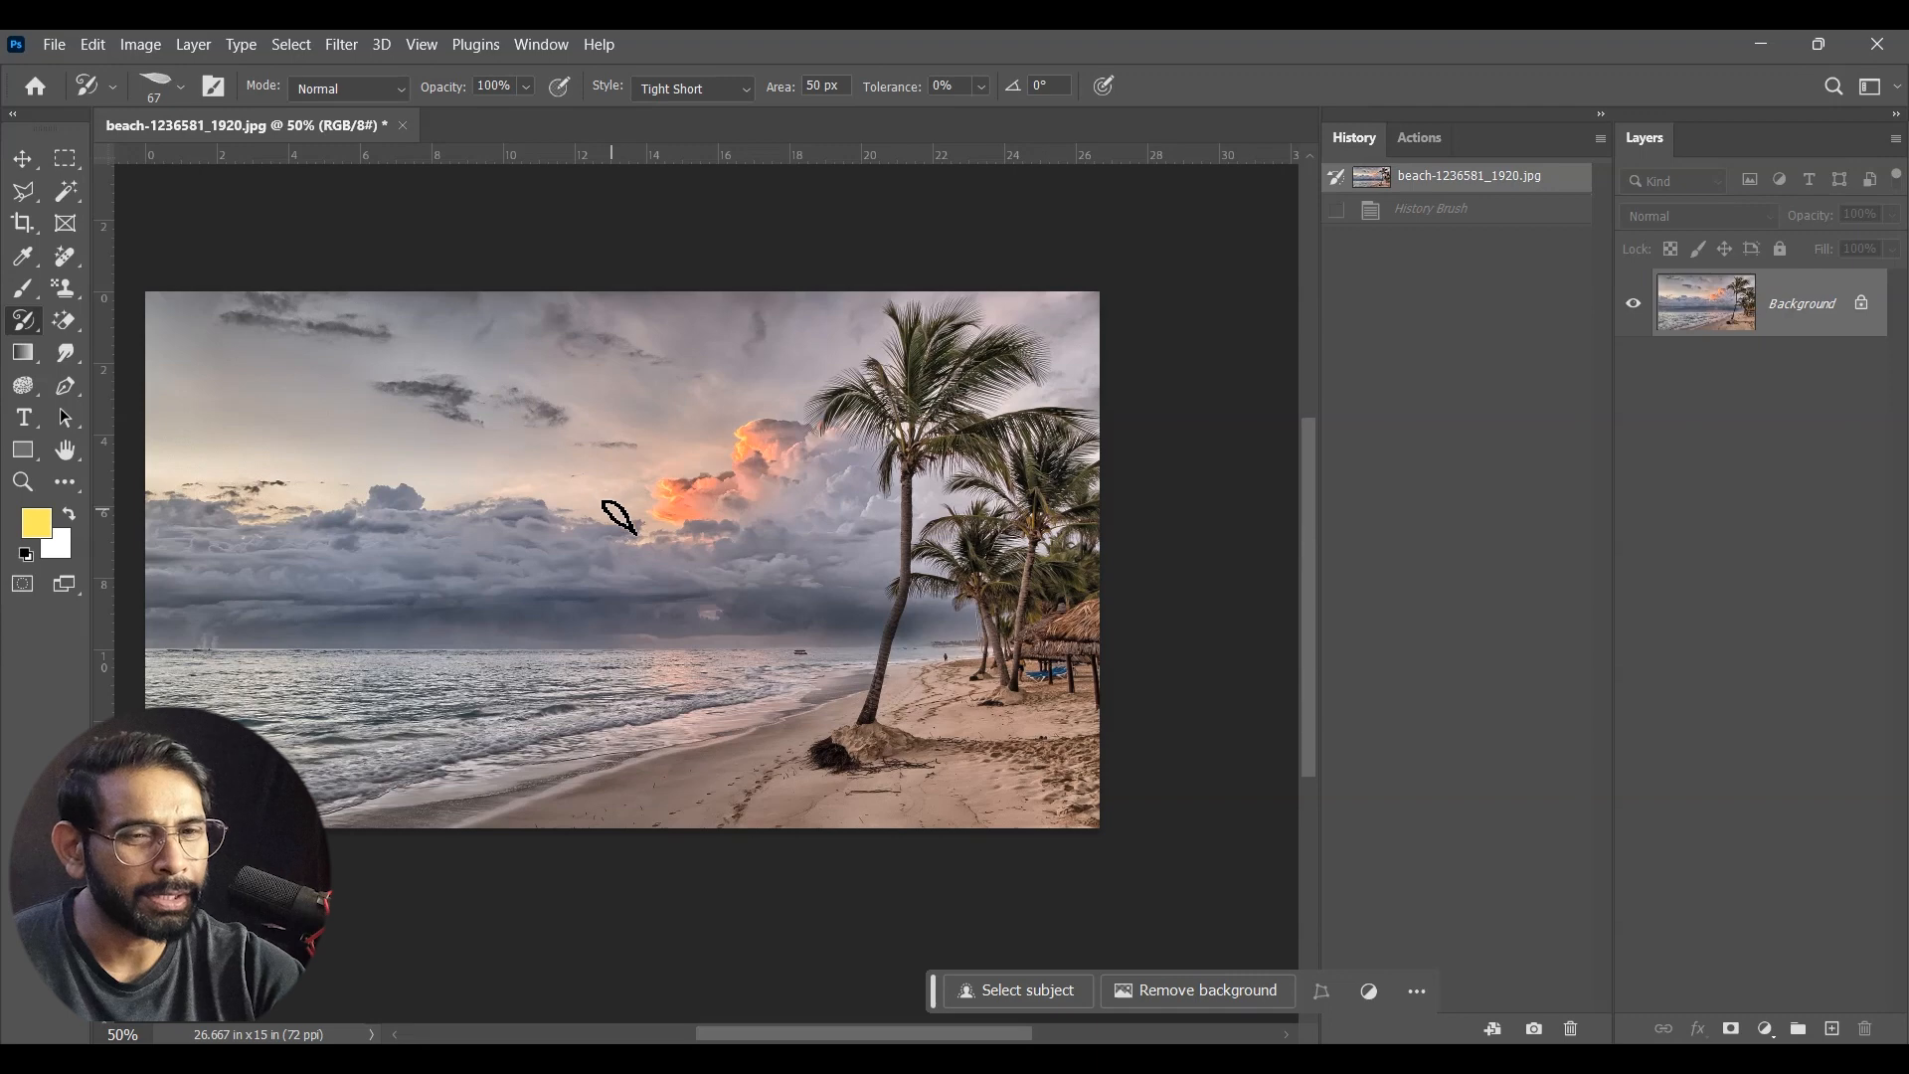
Step: Reduce the brush size to 25 px and paint over the tall palm and the clouds with the Art History Brush
{"action": "key", "text": "bracketleft"}
{"action": "key", "text": "bracketleft"}
{"action": "key", "text": "bracketleft"}
{"action": "key", "text": "bracketleft"}
{"action": "key", "text": "bracketleft"}
{"action": "key", "text": "bracketleft"}
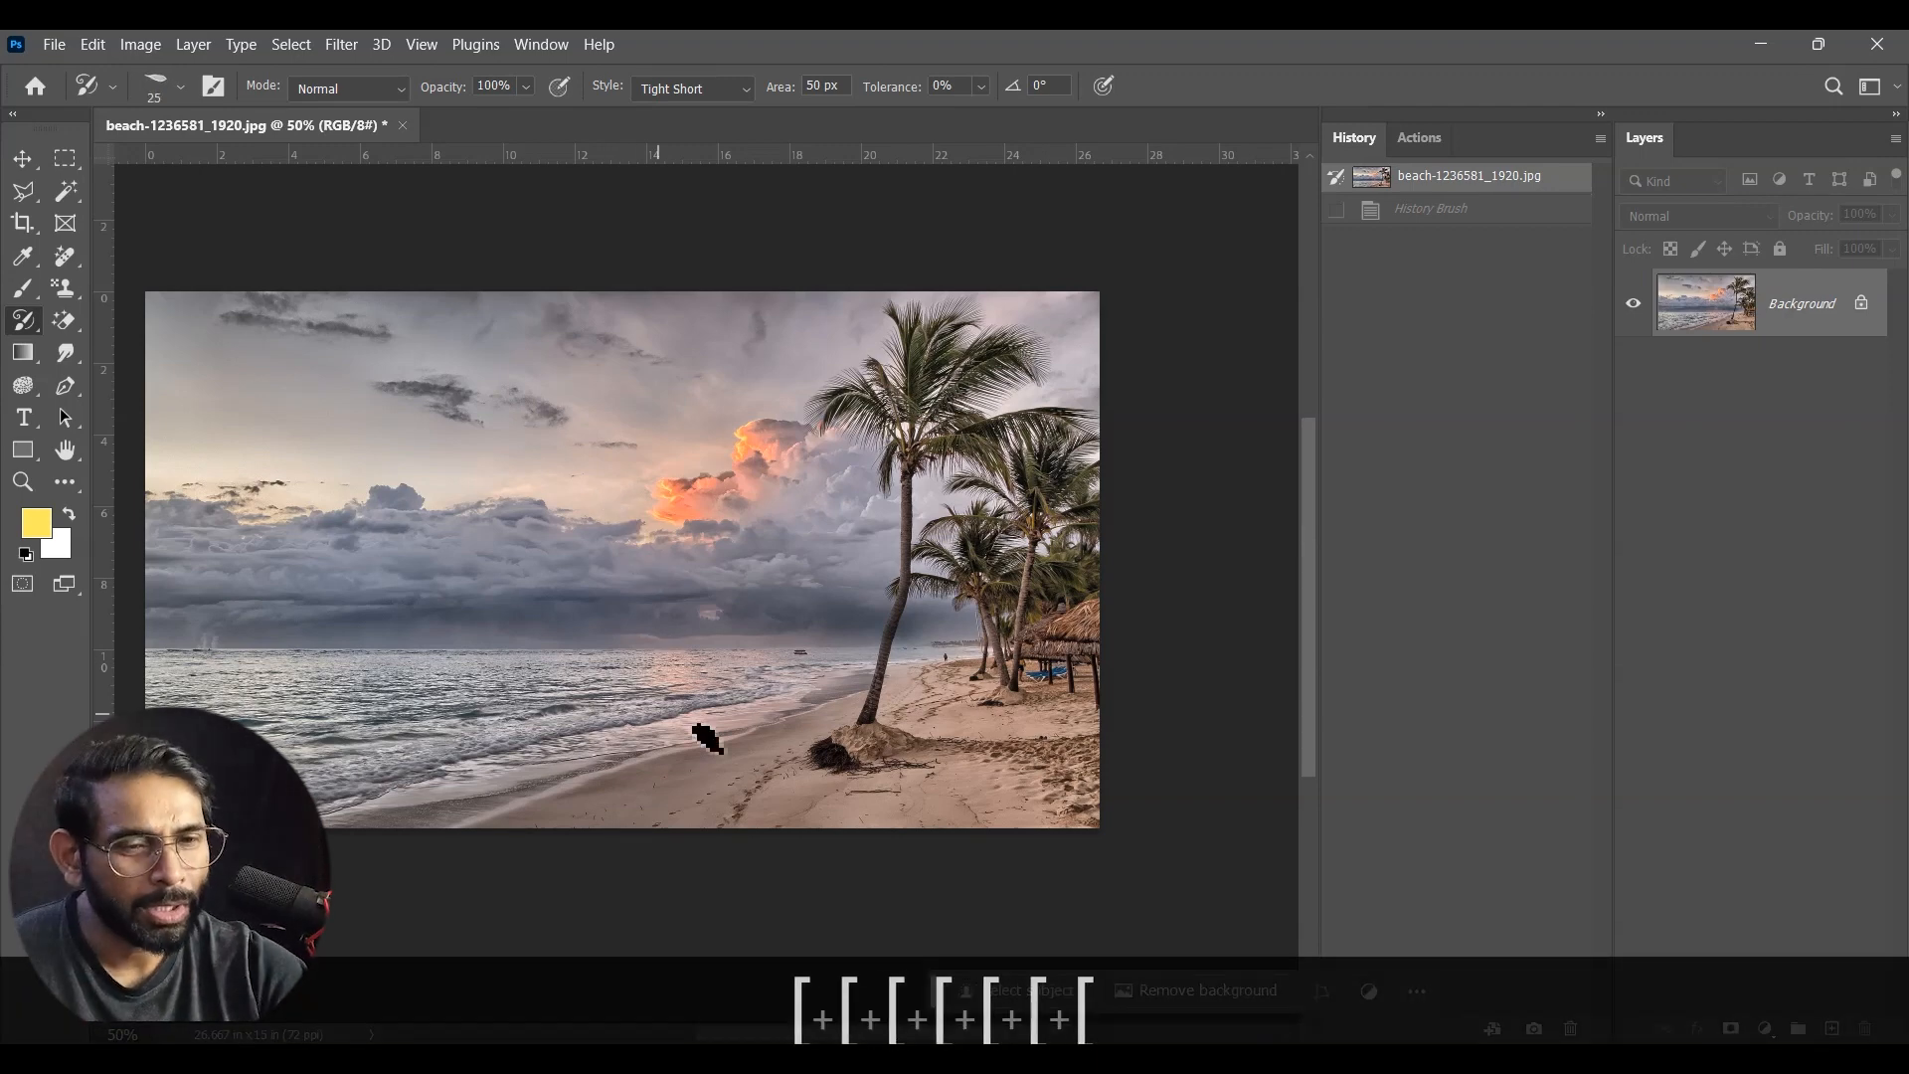
{"action": "mouse_move", "coordinate": [882, 733]}
{"action": "left_mouse_down"}
{"action": "mouse_move", "coordinate": [892, 518]}
{"action": "mouse_move", "coordinate": [906, 583]}
{"action": "mouse_move", "coordinate": [855, 701]}
{"action": "mouse_move", "coordinate": [896, 508]}
{"action": "mouse_move", "coordinate": [900, 450]}
{"action": "mouse_move", "coordinate": [866, 422]}
{"action": "mouse_move", "coordinate": [901, 351]}
{"action": "mouse_move", "coordinate": [889, 319]}
{"action": "mouse_move", "coordinate": [850, 404]}
{"action": "mouse_move", "coordinate": [987, 319]}
{"action": "mouse_move", "coordinate": [972, 468]}
{"action": "left_mouse_up"}
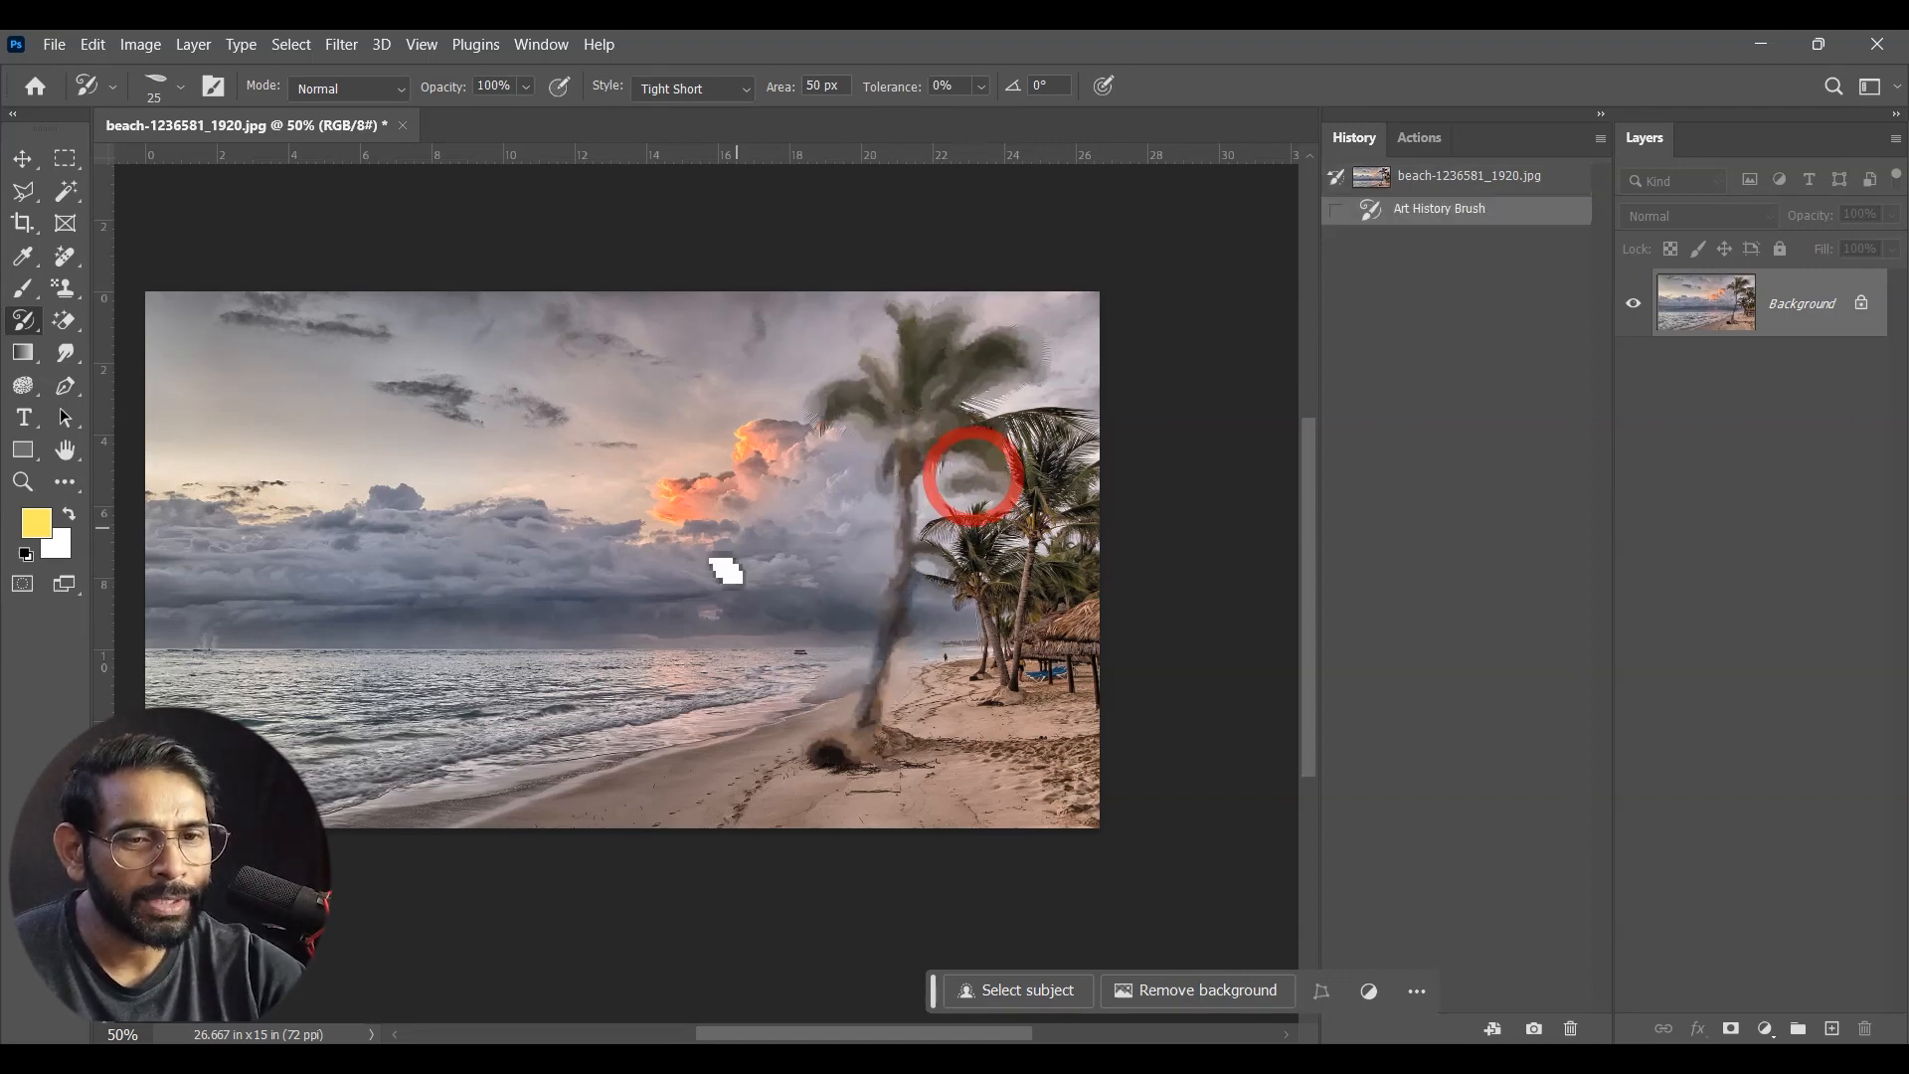
{"action": "mouse_move", "coordinate": [699, 524]}
{"action": "left_mouse_down"}
{"action": "mouse_move", "coordinate": [774, 441]}
{"action": "mouse_move", "coordinate": [797, 455]}
{"action": "mouse_move", "coordinate": [751, 531]}
{"action": "mouse_move", "coordinate": [302, 533]}
{"action": "mouse_move", "coordinate": [269, 494]}
{"action": "mouse_move", "coordinate": [170, 498]}
{"action": "left_mouse_up"}
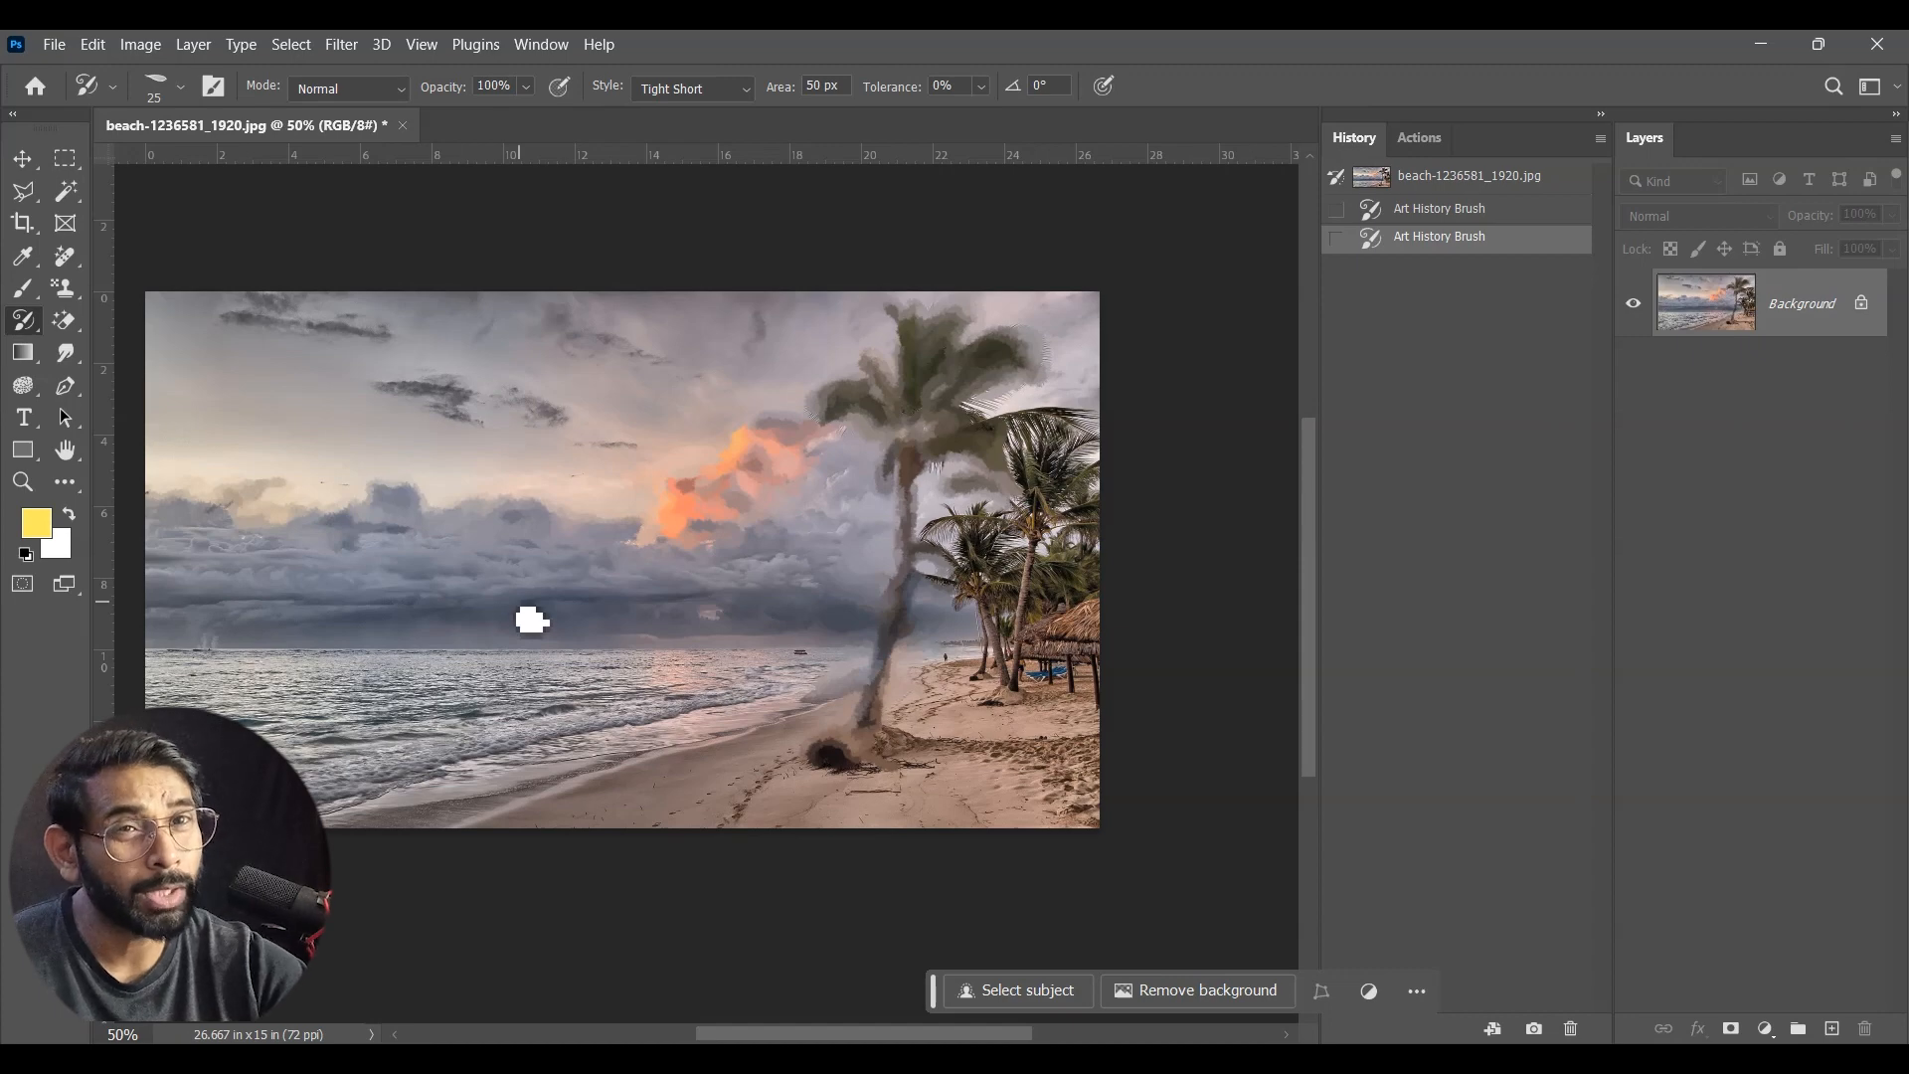
Step: Paint over the sea, the sand, the smaller palms and the hut with the Art History Brush
{"action": "mouse_move", "coordinate": [465, 672]}
{"action": "left_mouse_down"}
{"action": "mouse_move", "coordinate": [382, 701]}
{"action": "mouse_move", "coordinate": [185, 699]}
{"action": "mouse_move", "coordinate": [691, 690]}
{"action": "mouse_move", "coordinate": [394, 720]}
{"action": "mouse_move", "coordinate": [454, 767]}
{"action": "mouse_move", "coordinate": [299, 785]}
{"action": "left_mouse_up"}
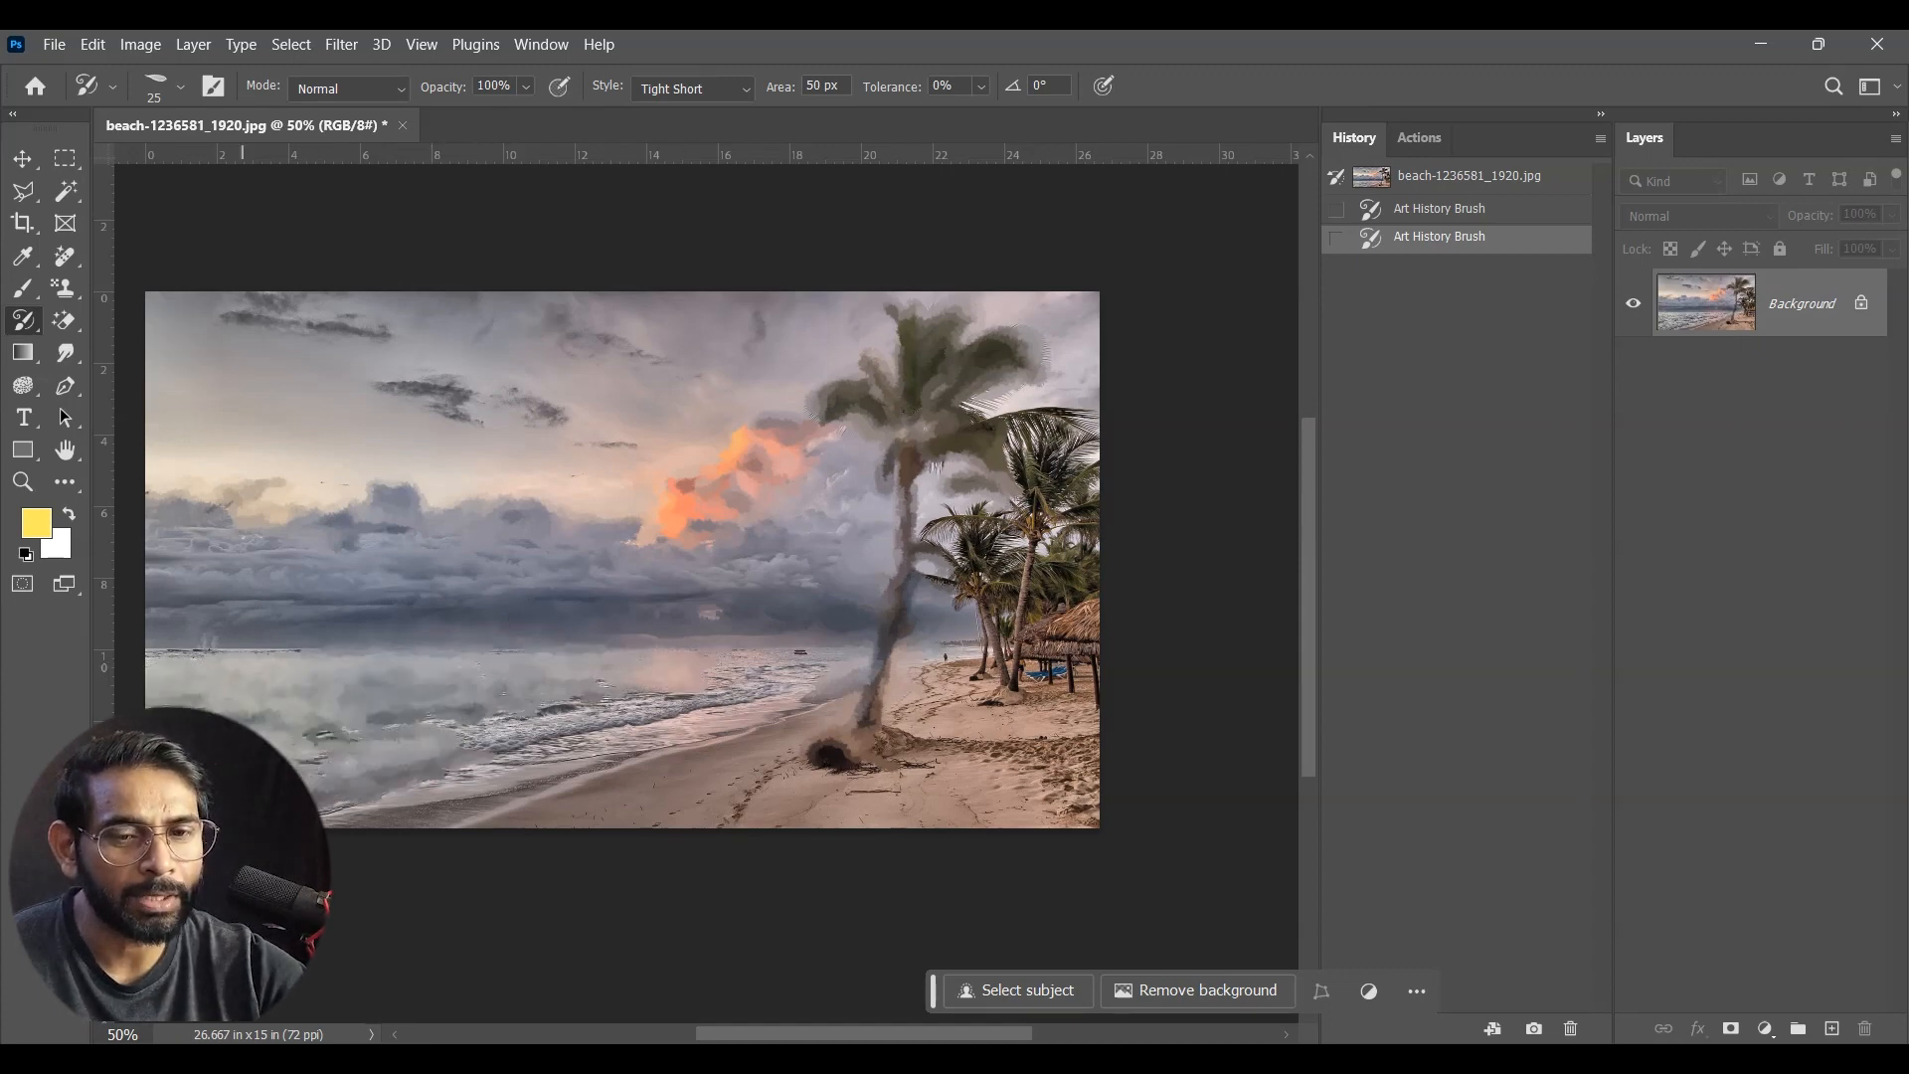
{"action": "mouse_move", "coordinate": [348, 852]}
{"action": "left_mouse_down"}
{"action": "mouse_move", "coordinate": [682, 737]}
{"action": "mouse_move", "coordinate": [669, 720]}
{"action": "mouse_move", "coordinate": [776, 630]}
{"action": "mouse_move", "coordinate": [826, 483]}
{"action": "mouse_move", "coordinate": [788, 354]}
{"action": "mouse_move", "coordinate": [498, 404]}
{"action": "mouse_move", "coordinate": [280, 330]}
{"action": "mouse_move", "coordinate": [1005, 345]}
{"action": "mouse_move", "coordinate": [1044, 473]}
{"action": "mouse_move", "coordinate": [981, 690]}
{"action": "mouse_move", "coordinate": [1079, 606]}
{"action": "mouse_move", "coordinate": [1035, 793]}
{"action": "mouse_move", "coordinate": [1023, 636]}
{"action": "mouse_move", "coordinate": [1078, 354]}
{"action": "mouse_move", "coordinate": [898, 540]}
{"action": "left_mouse_up"}
{"action": "right_click", "coordinate": [23, 320]}
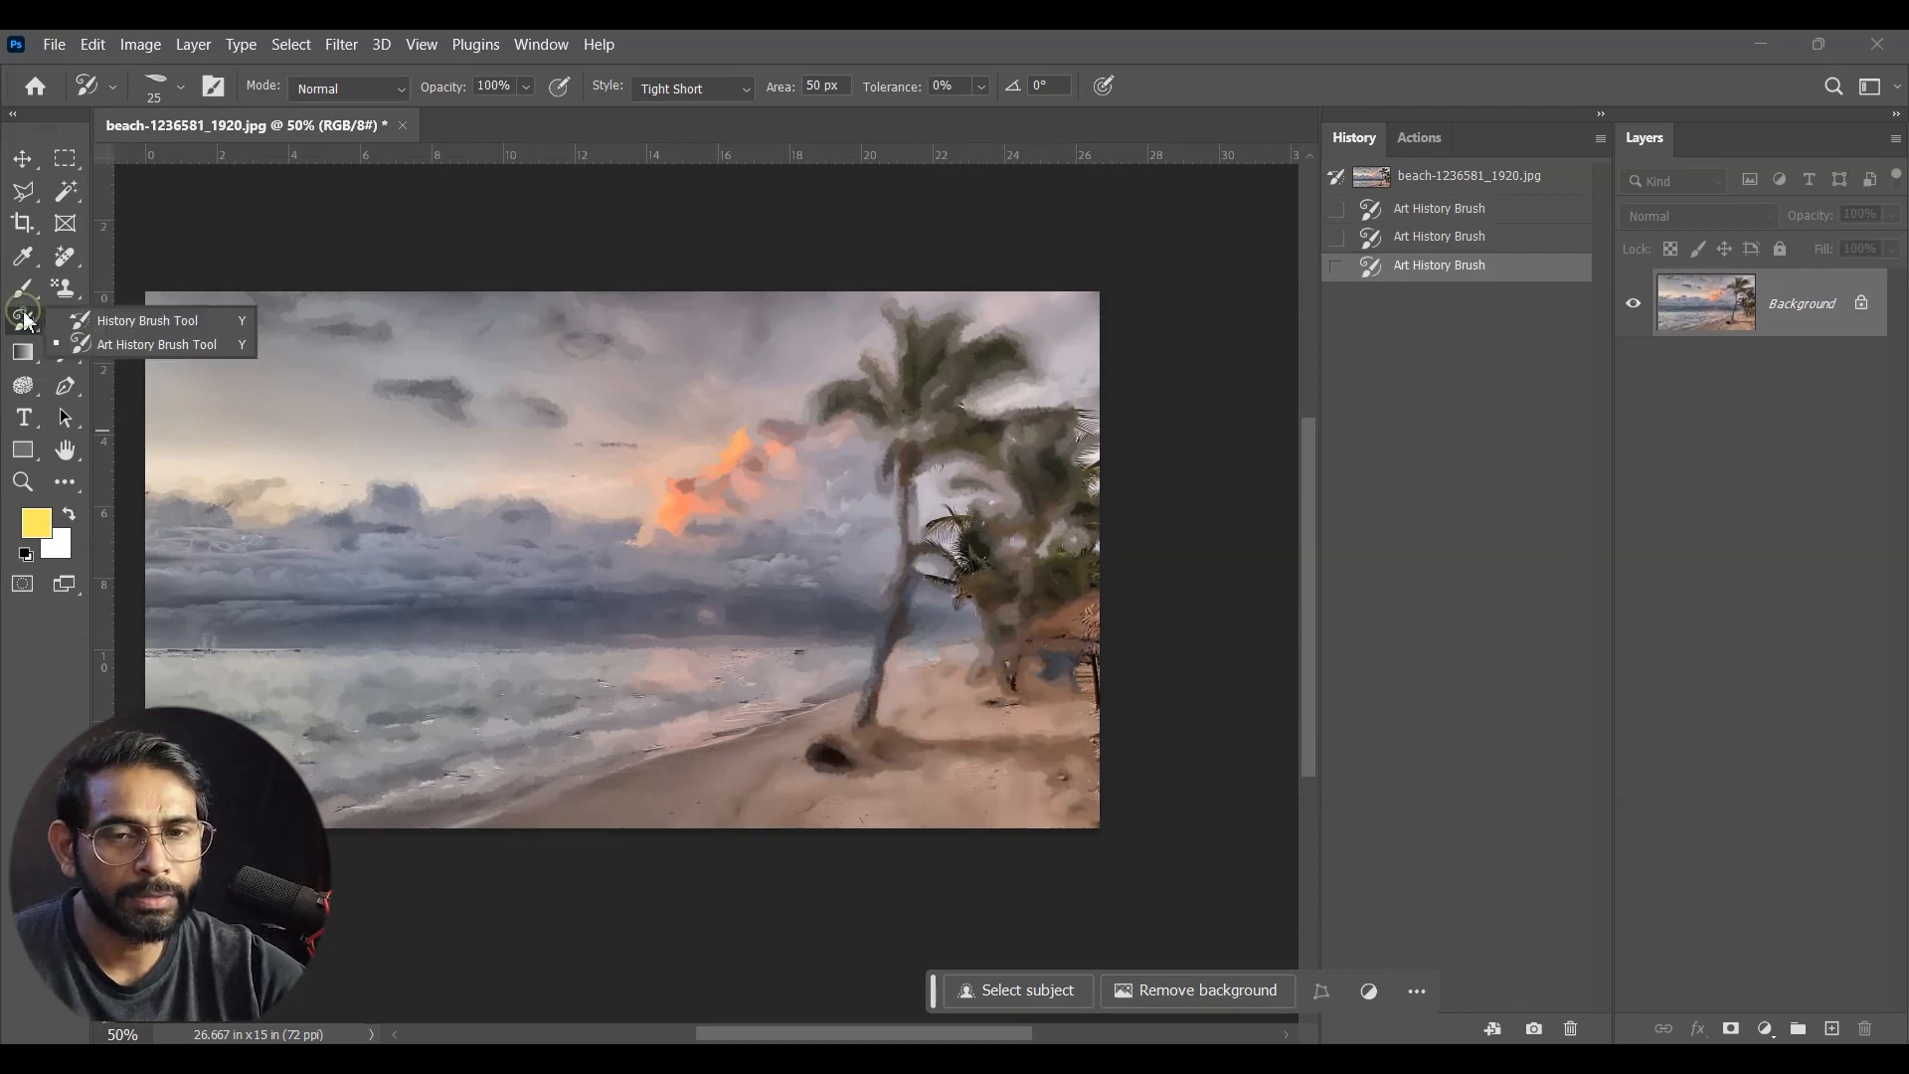
{"action": "left_click", "coordinate": [150, 342]}
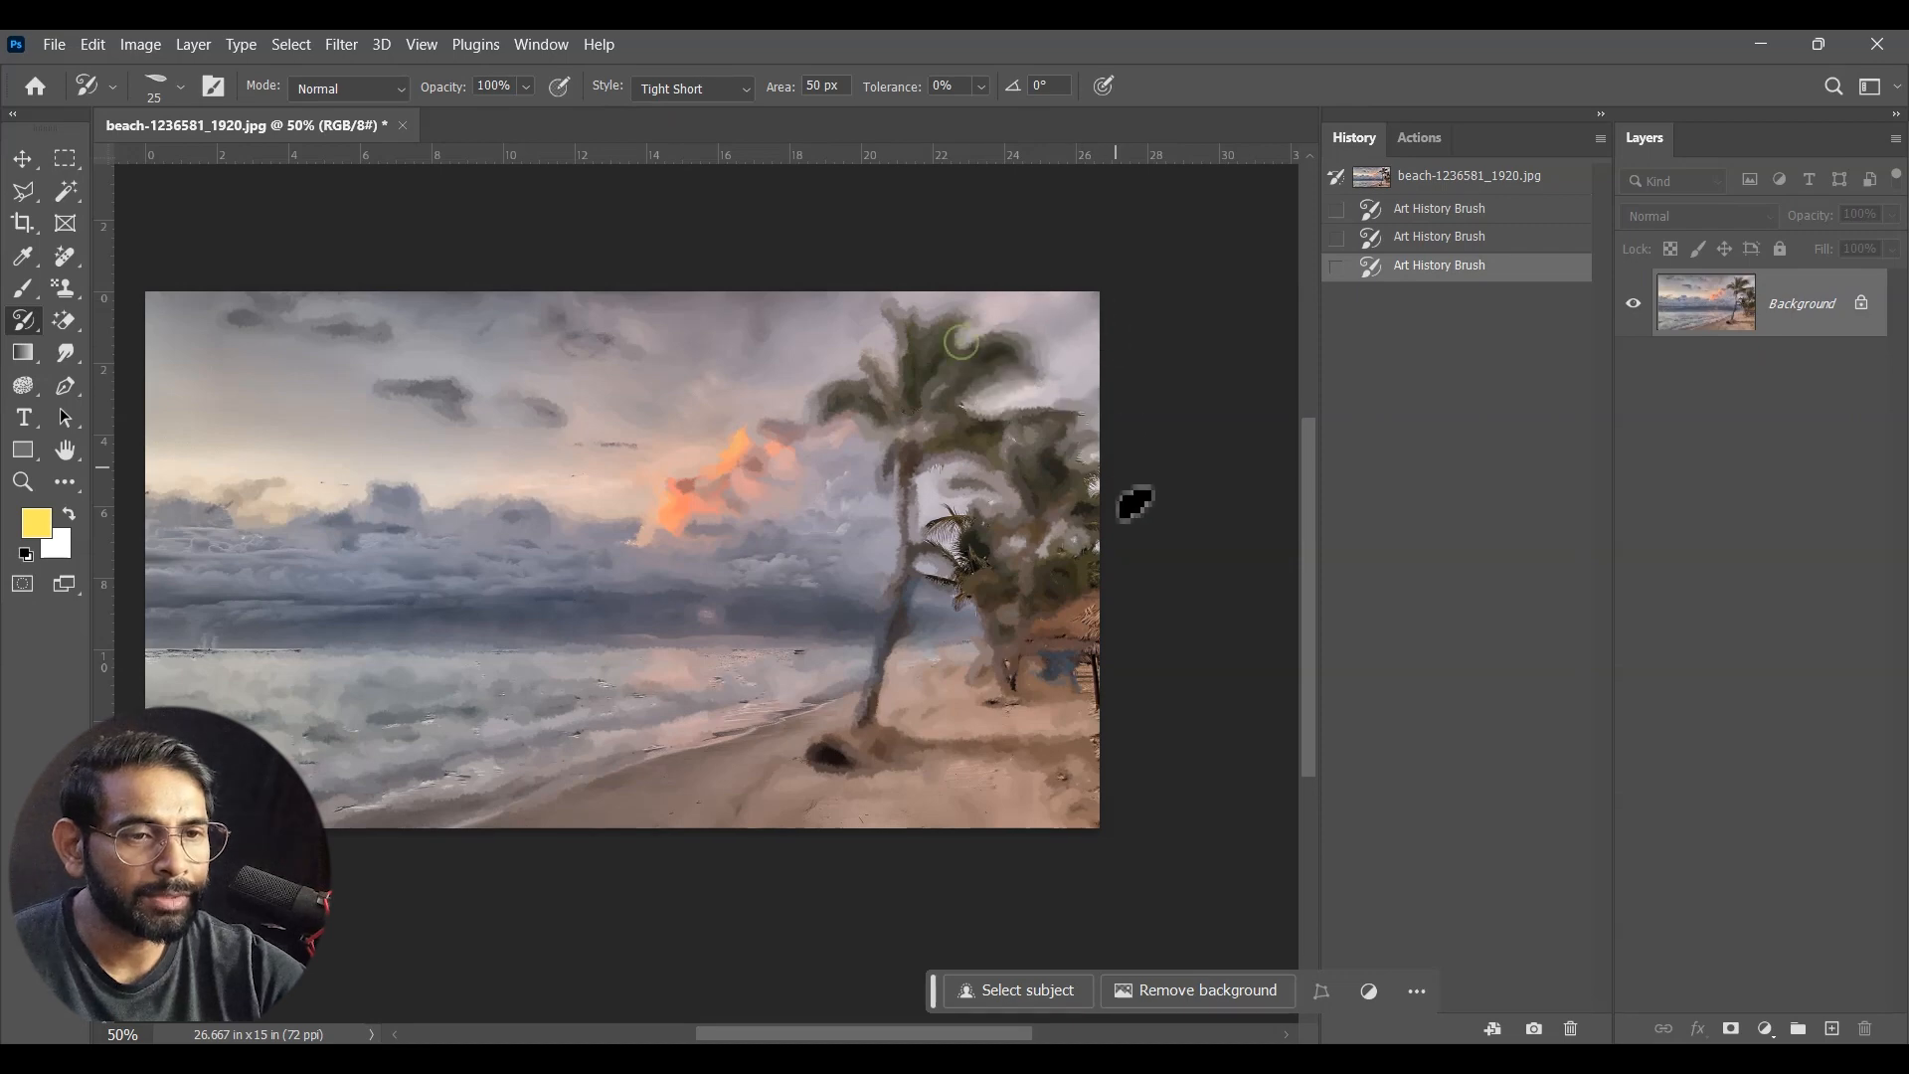
{"action": "left_click_drag", "start_coordinate": [677, 857], "coordinate": [1201, 654]}
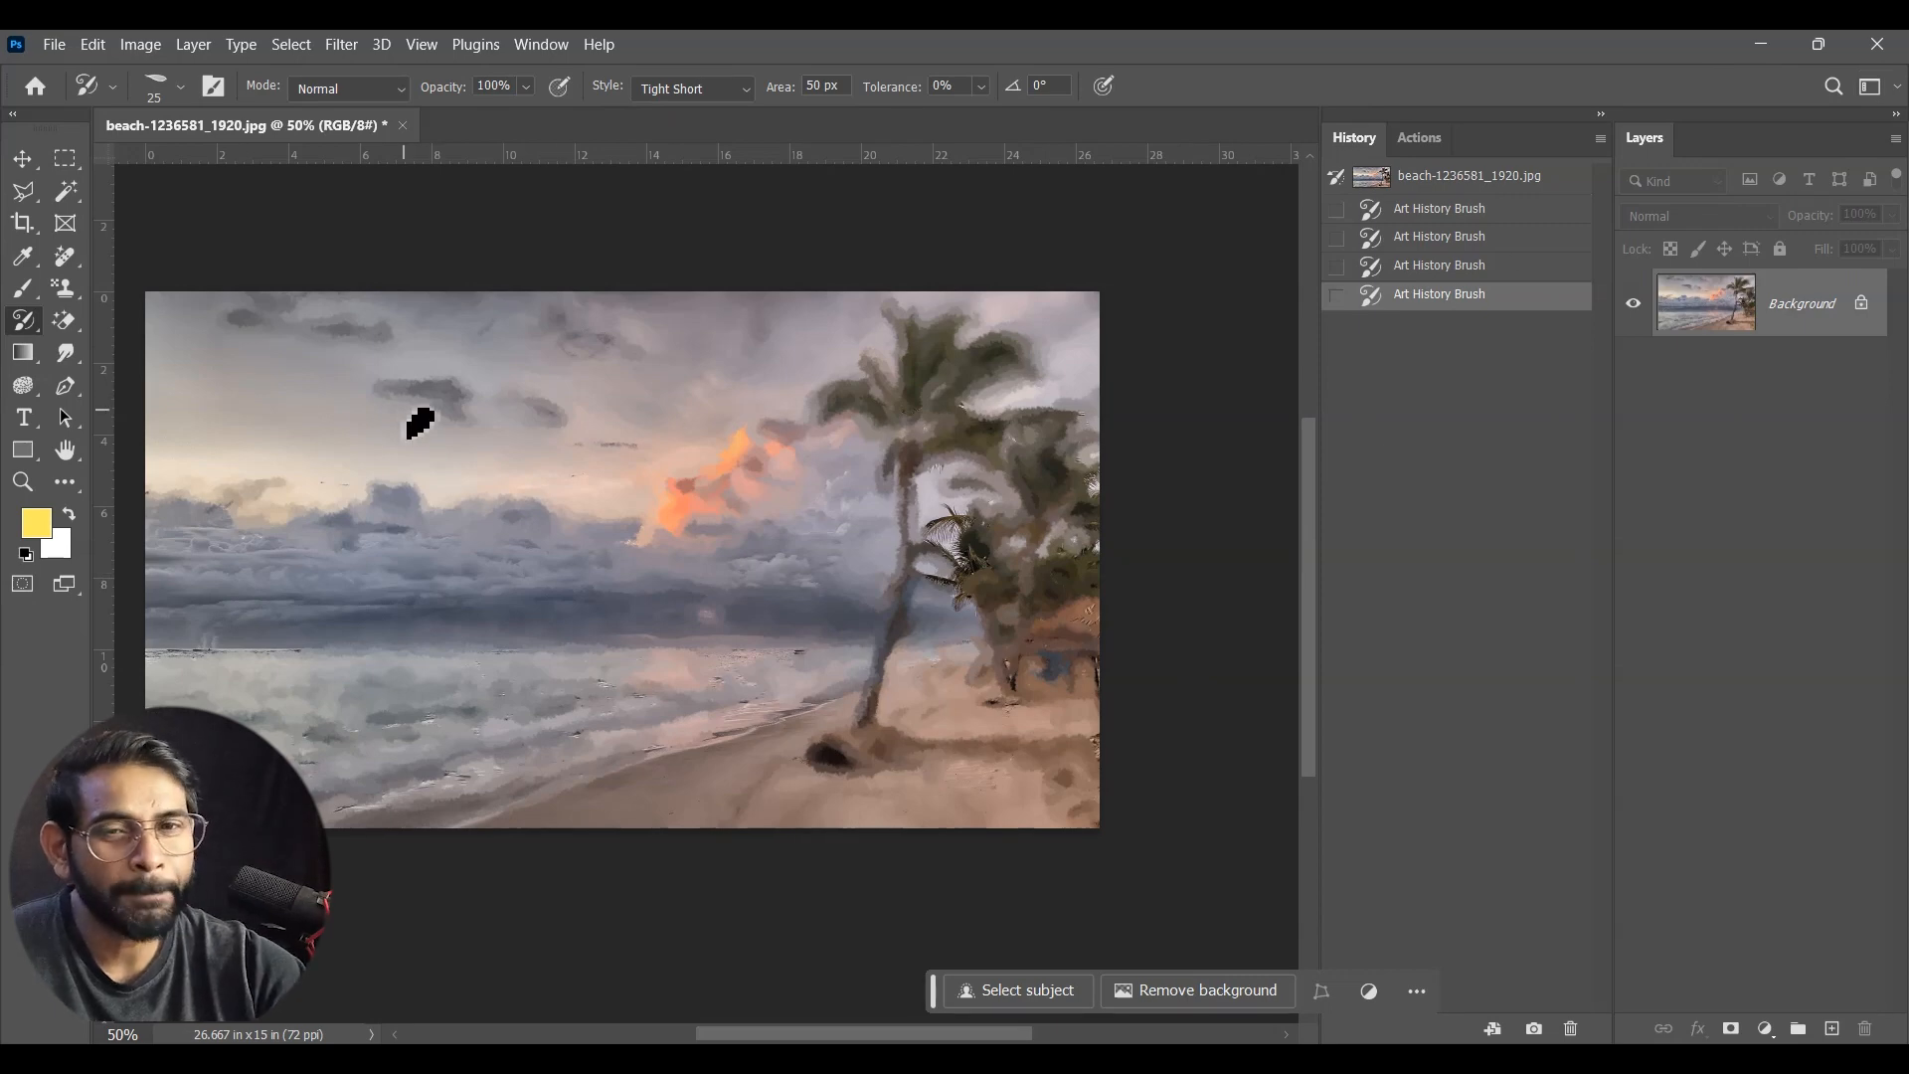
Step: Restore the tall palm's crown and trunk from the original photo with the History Brush
{"action": "right_click", "coordinate": [27, 329]}
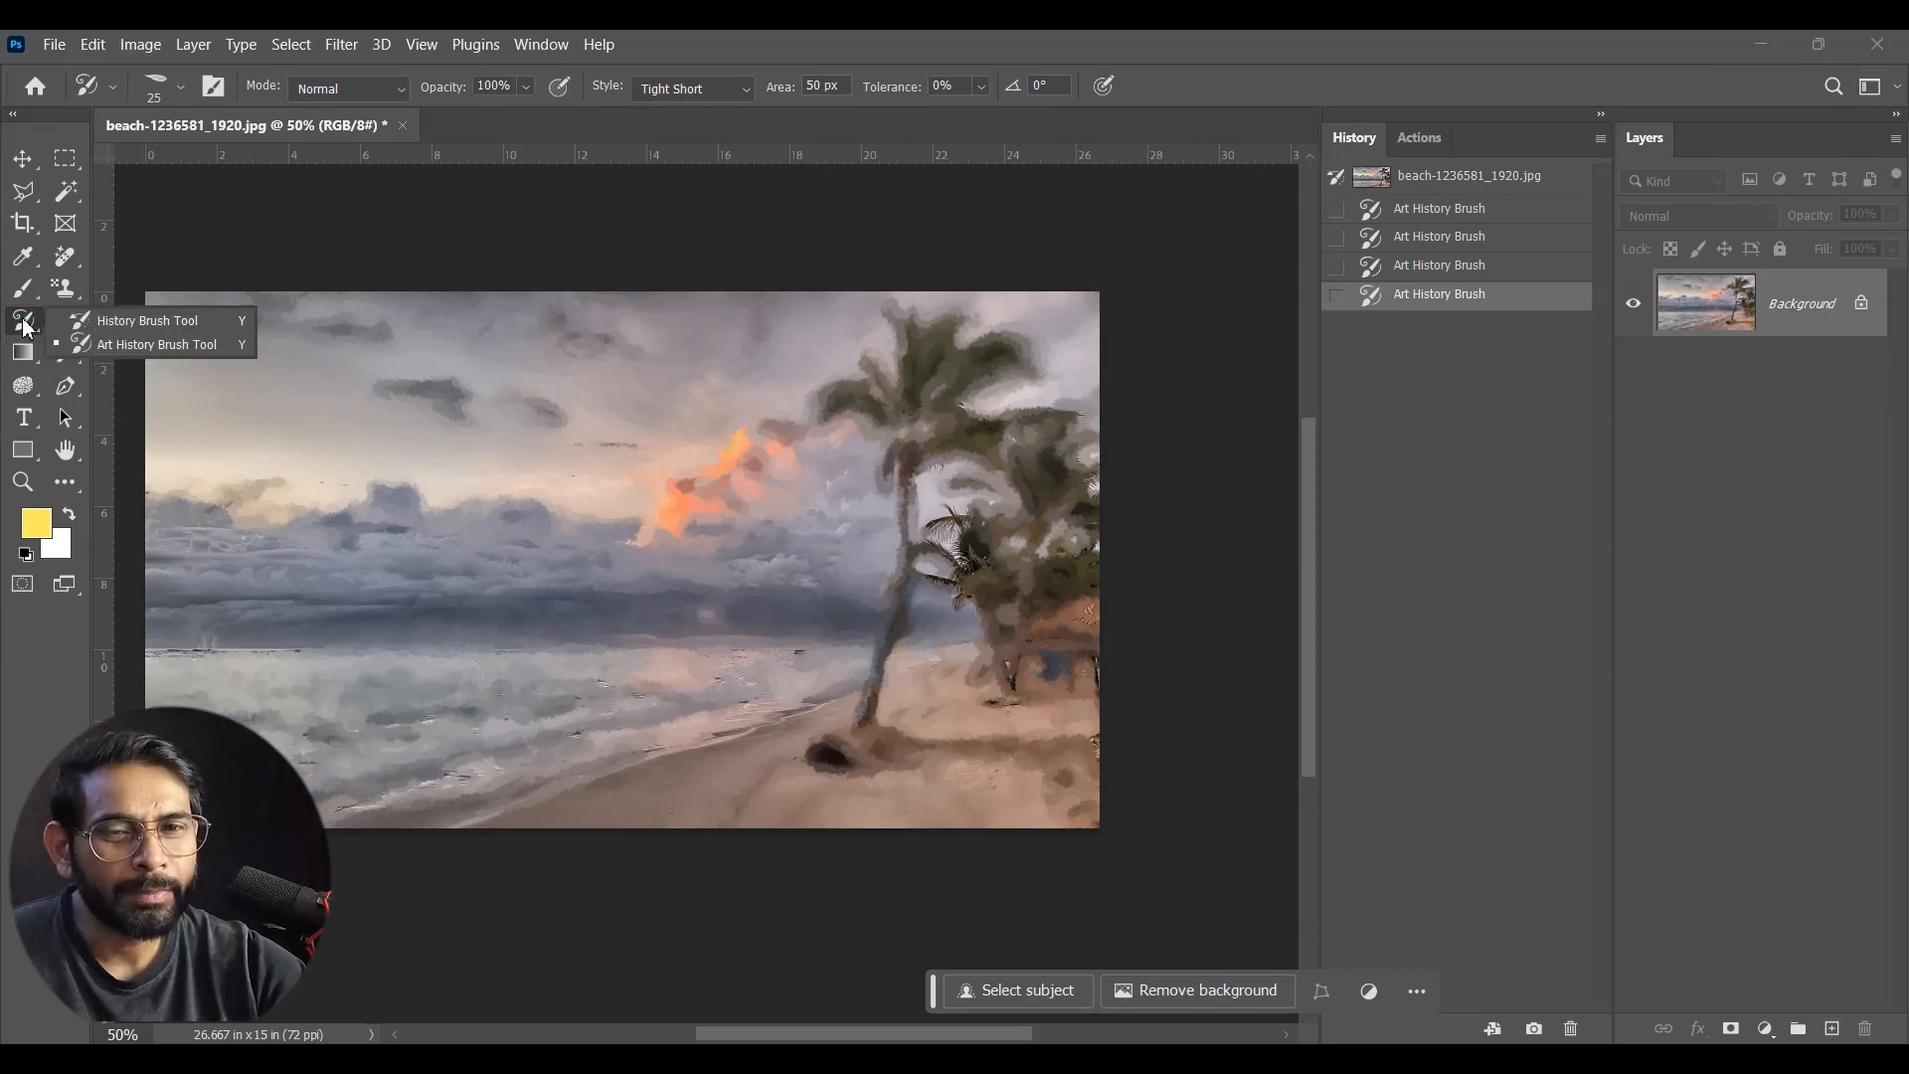
{"action": "left_click", "coordinate": [179, 320]}
{"action": "mouse_move", "coordinate": [885, 371]}
{"action": "left_mouse_down"}
{"action": "mouse_move", "coordinate": [819, 374]}
{"action": "mouse_move", "coordinate": [884, 338]}
{"action": "left_mouse_up"}
{"action": "mouse_move", "coordinate": [895, 410]}
{"action": "left_mouse_down"}
{"action": "mouse_move", "coordinate": [913, 508]}
{"action": "mouse_move", "coordinate": [859, 731]}
{"action": "left_mouse_up"}
Step: Reduce the History Brush to 90 px and restore the tall palm's upper trunk and outer fronds
{"action": "key", "text": "bracketleft"}
{"action": "key", "text": "bracketleft"}
{"action": "key", "text": "bracketleft"}
{"action": "key", "text": "bracketleft"}
{"action": "key", "text": "bracketleft"}
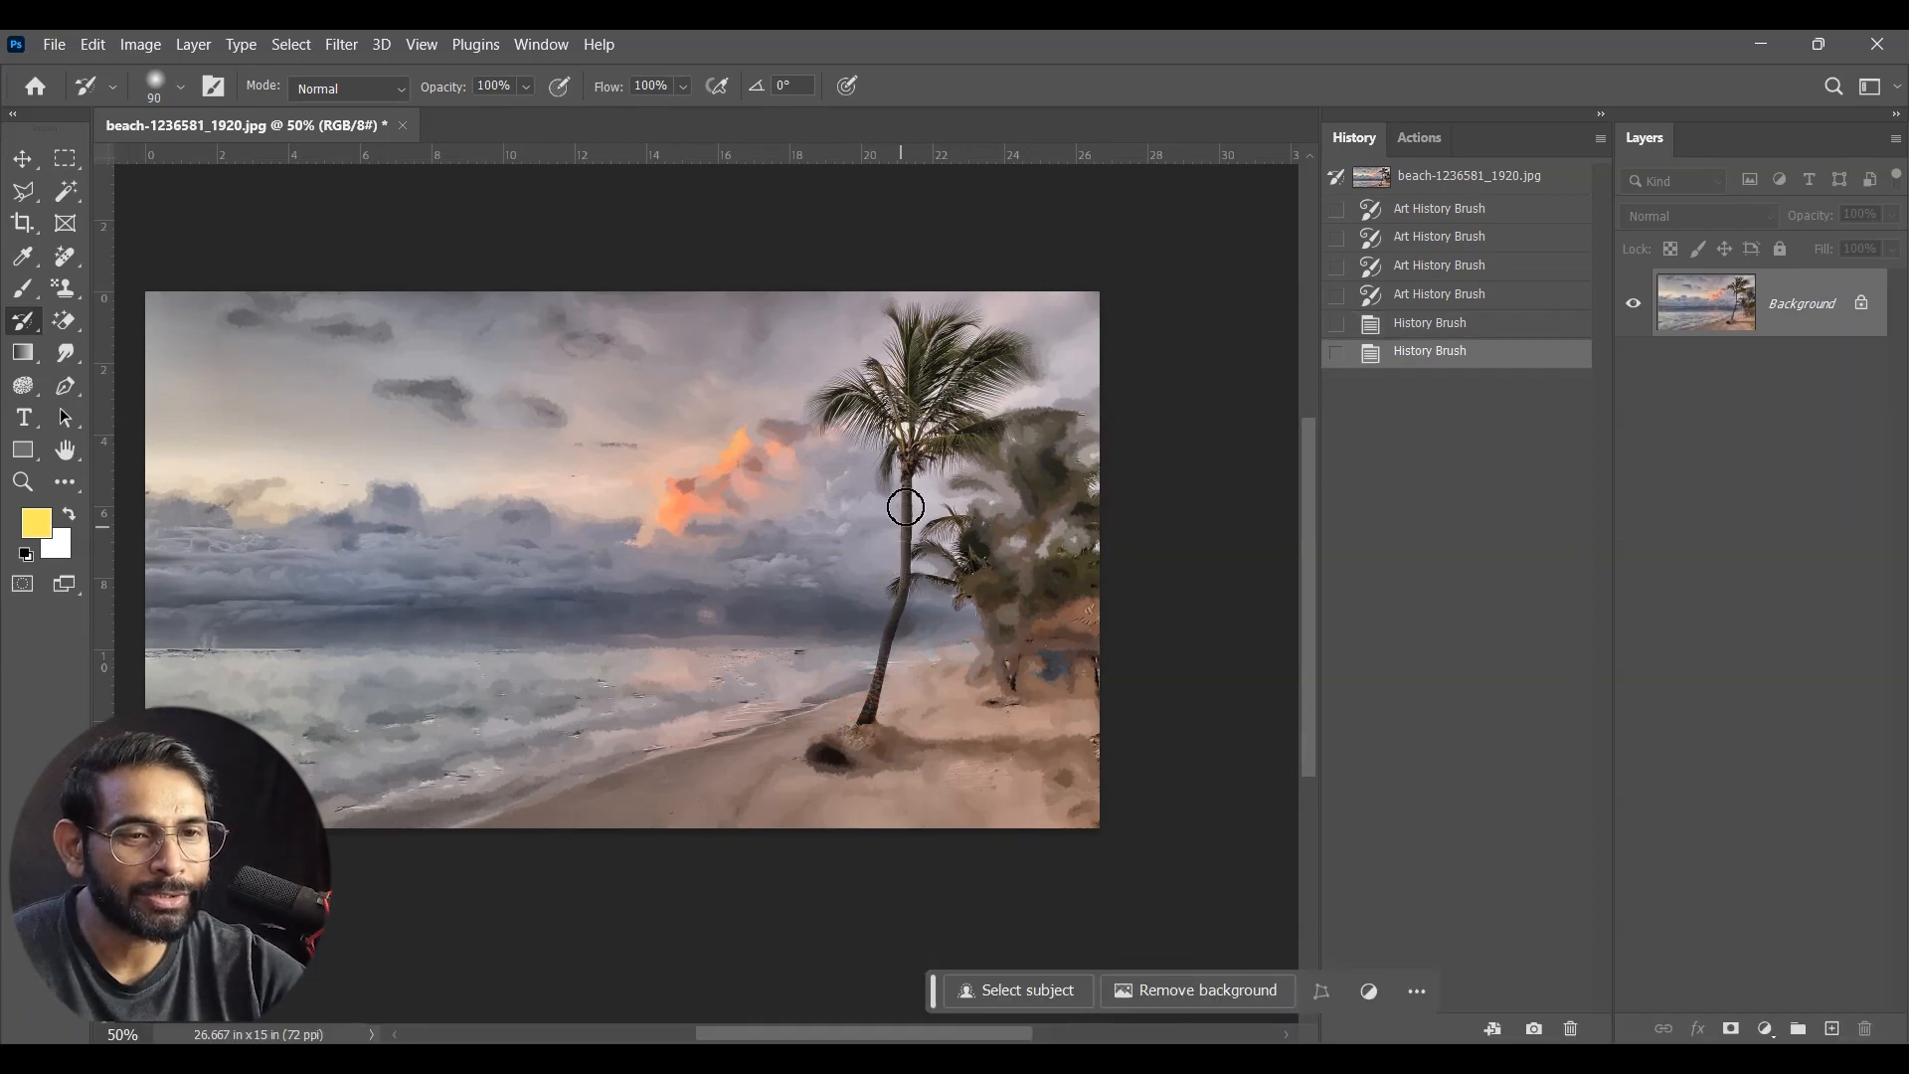
{"action": "left_click_drag", "start_coordinate": [891, 475], "coordinate": [884, 483]}
{"action": "left_click_drag", "start_coordinate": [856, 404], "coordinate": [821, 416]}
{"action": "left_click_drag", "start_coordinate": [989, 373], "coordinate": [1022, 370]}
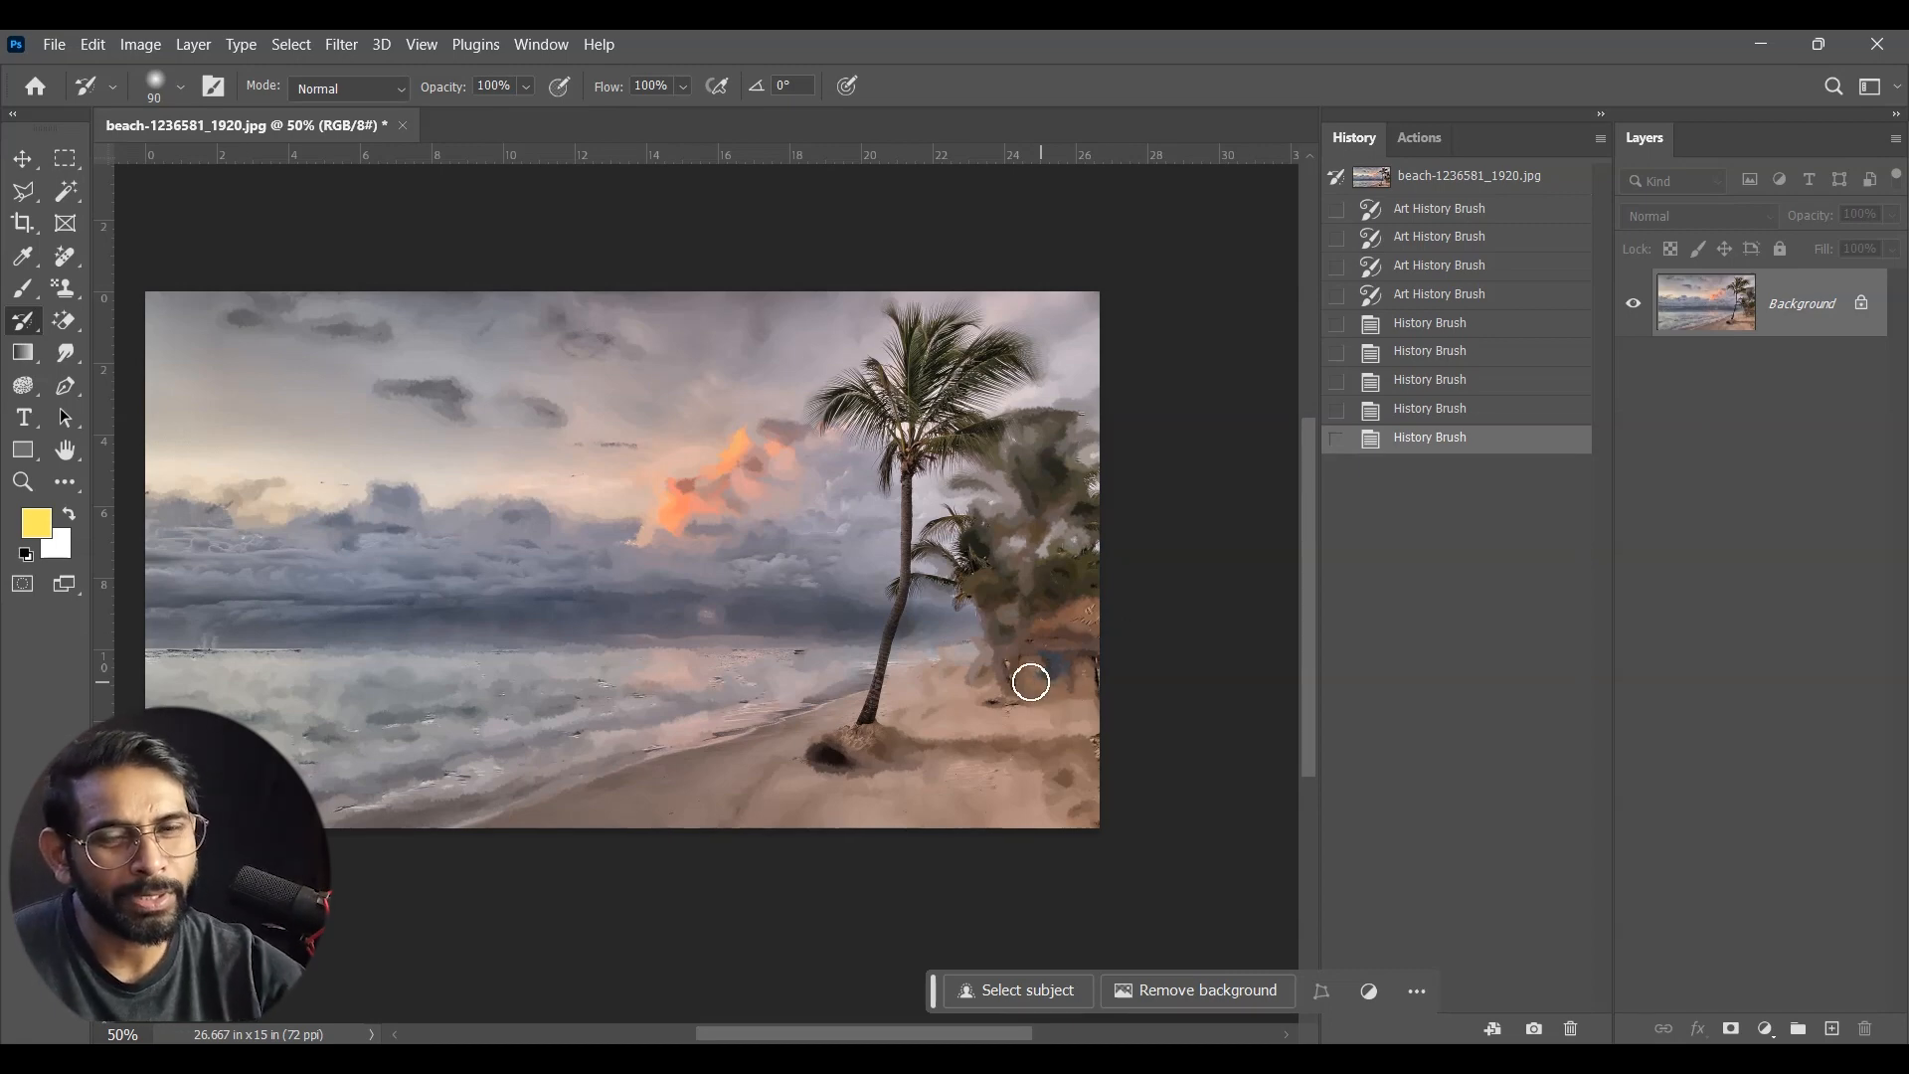
Step: Paint over the sky and the orange clouds again with the Art History Brush
{"action": "right_click", "coordinate": [24, 329]}
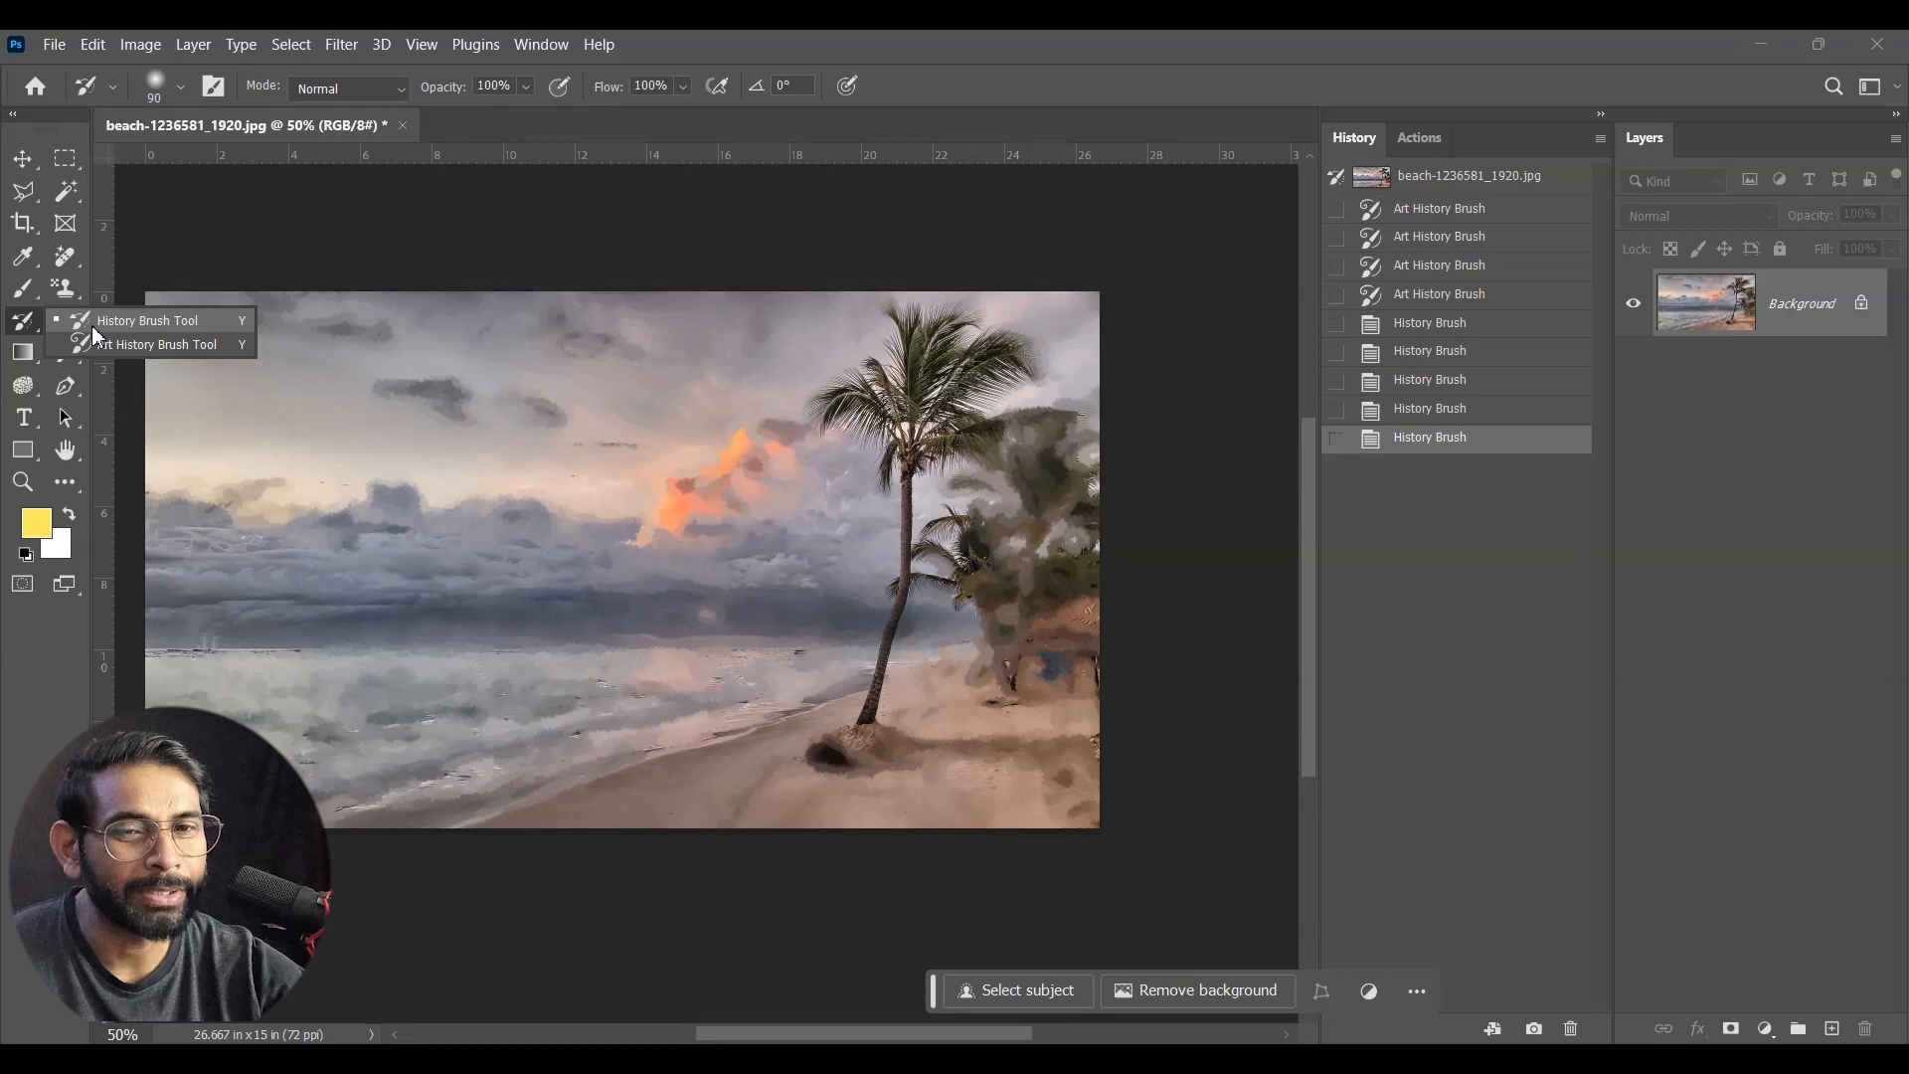
{"action": "left_click", "coordinate": [99, 344]}
{"action": "mouse_move", "coordinate": [412, 339]}
{"action": "left_mouse_down"}
{"action": "mouse_move", "coordinate": [493, 335]}
{"action": "mouse_move", "coordinate": [487, 446]}
{"action": "mouse_move", "coordinate": [640, 428]}
{"action": "mouse_move", "coordinate": [742, 482]}
{"action": "left_mouse_up"}
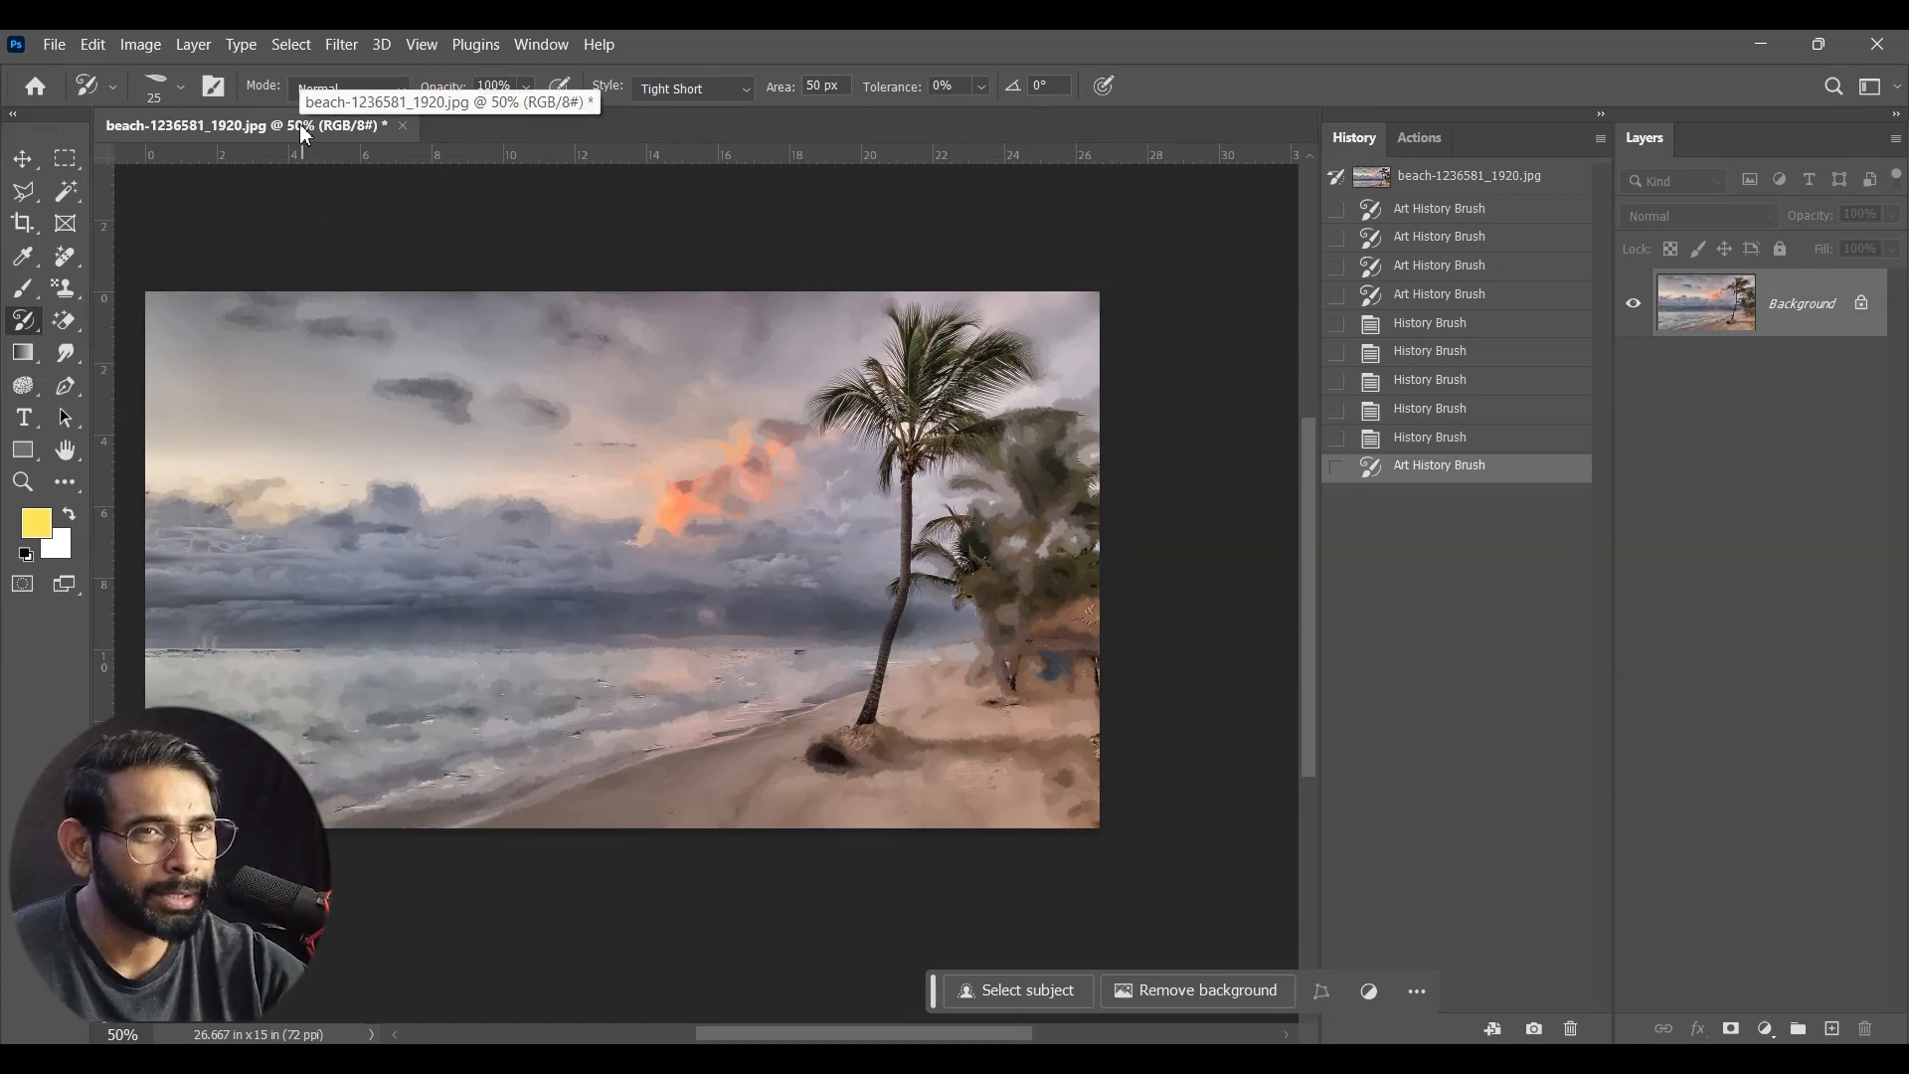
Step: Switch to the red dress photo and make two Art History Brush dabs on the stone pillar
{"action": "left_click_drag", "start_coordinate": [304, 134], "coordinate": [309, 194]}
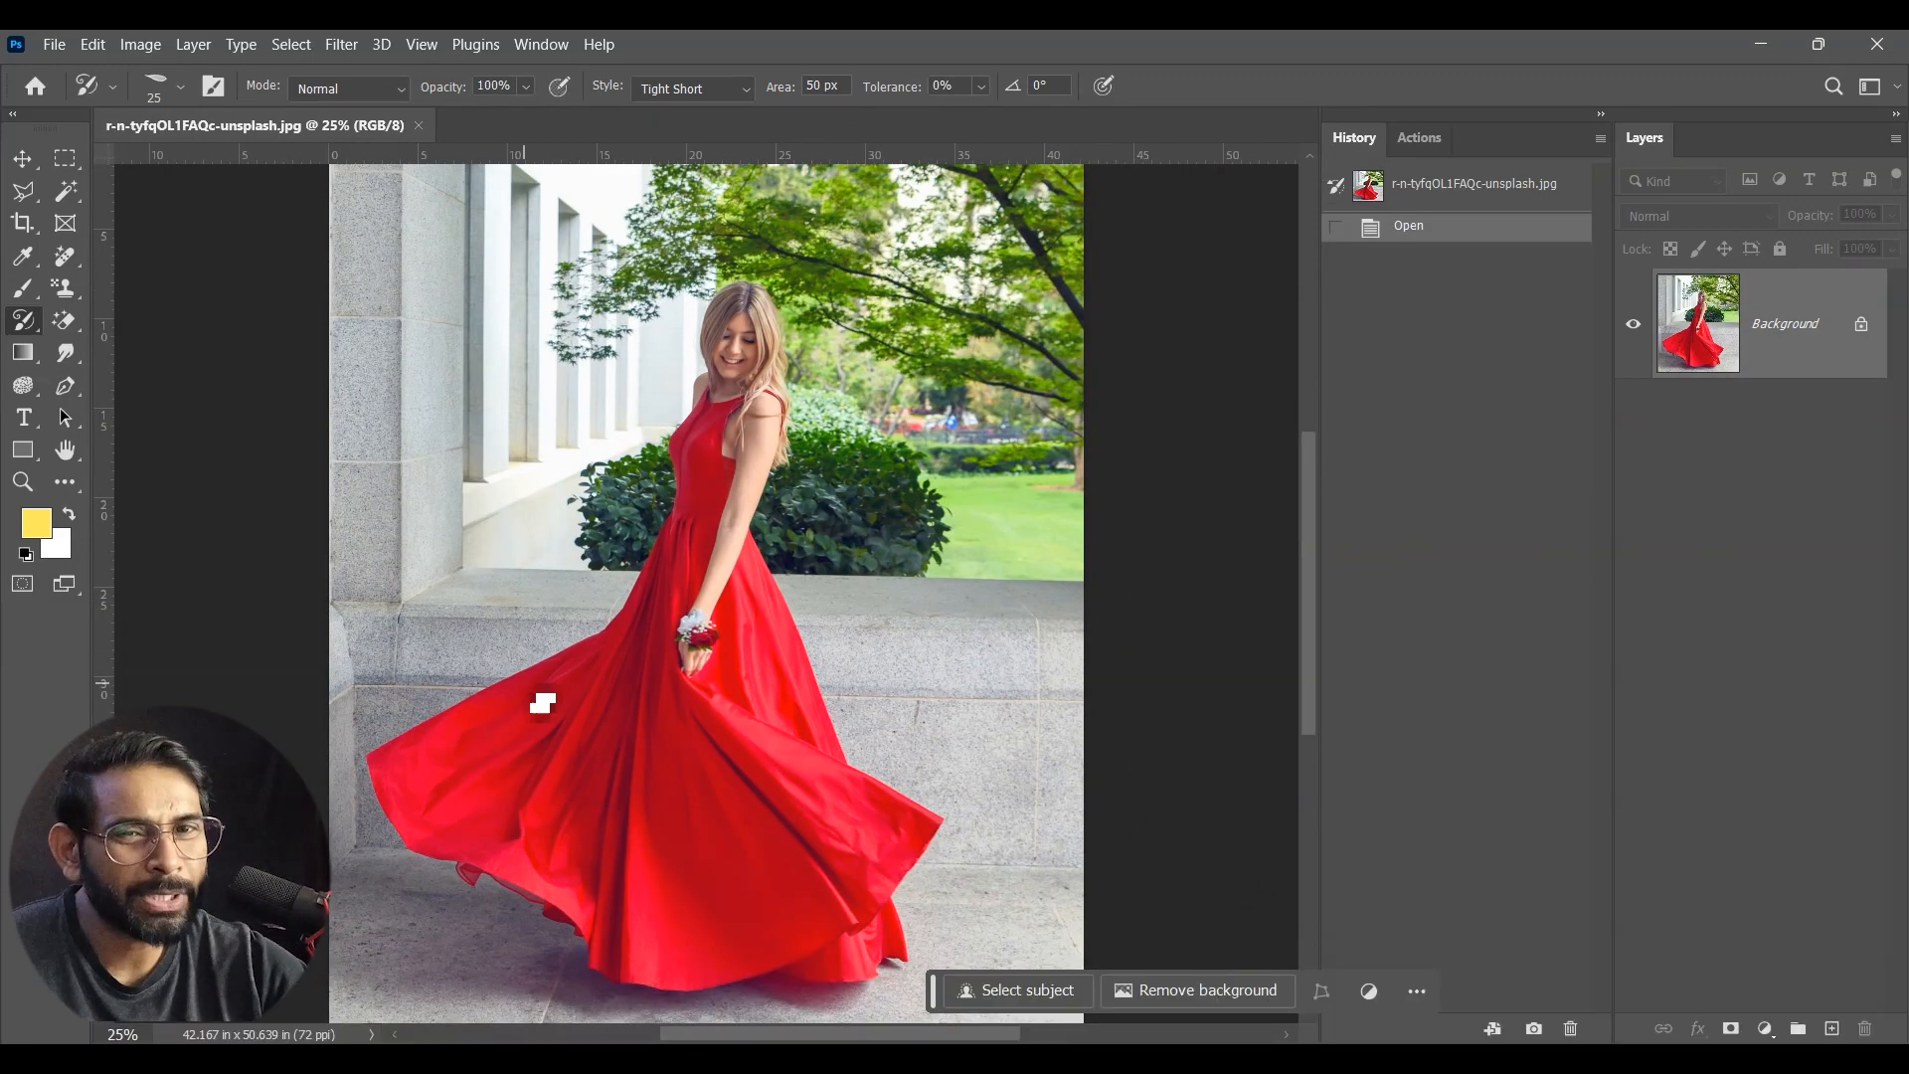
{"action": "right_click", "coordinate": [23, 320]}
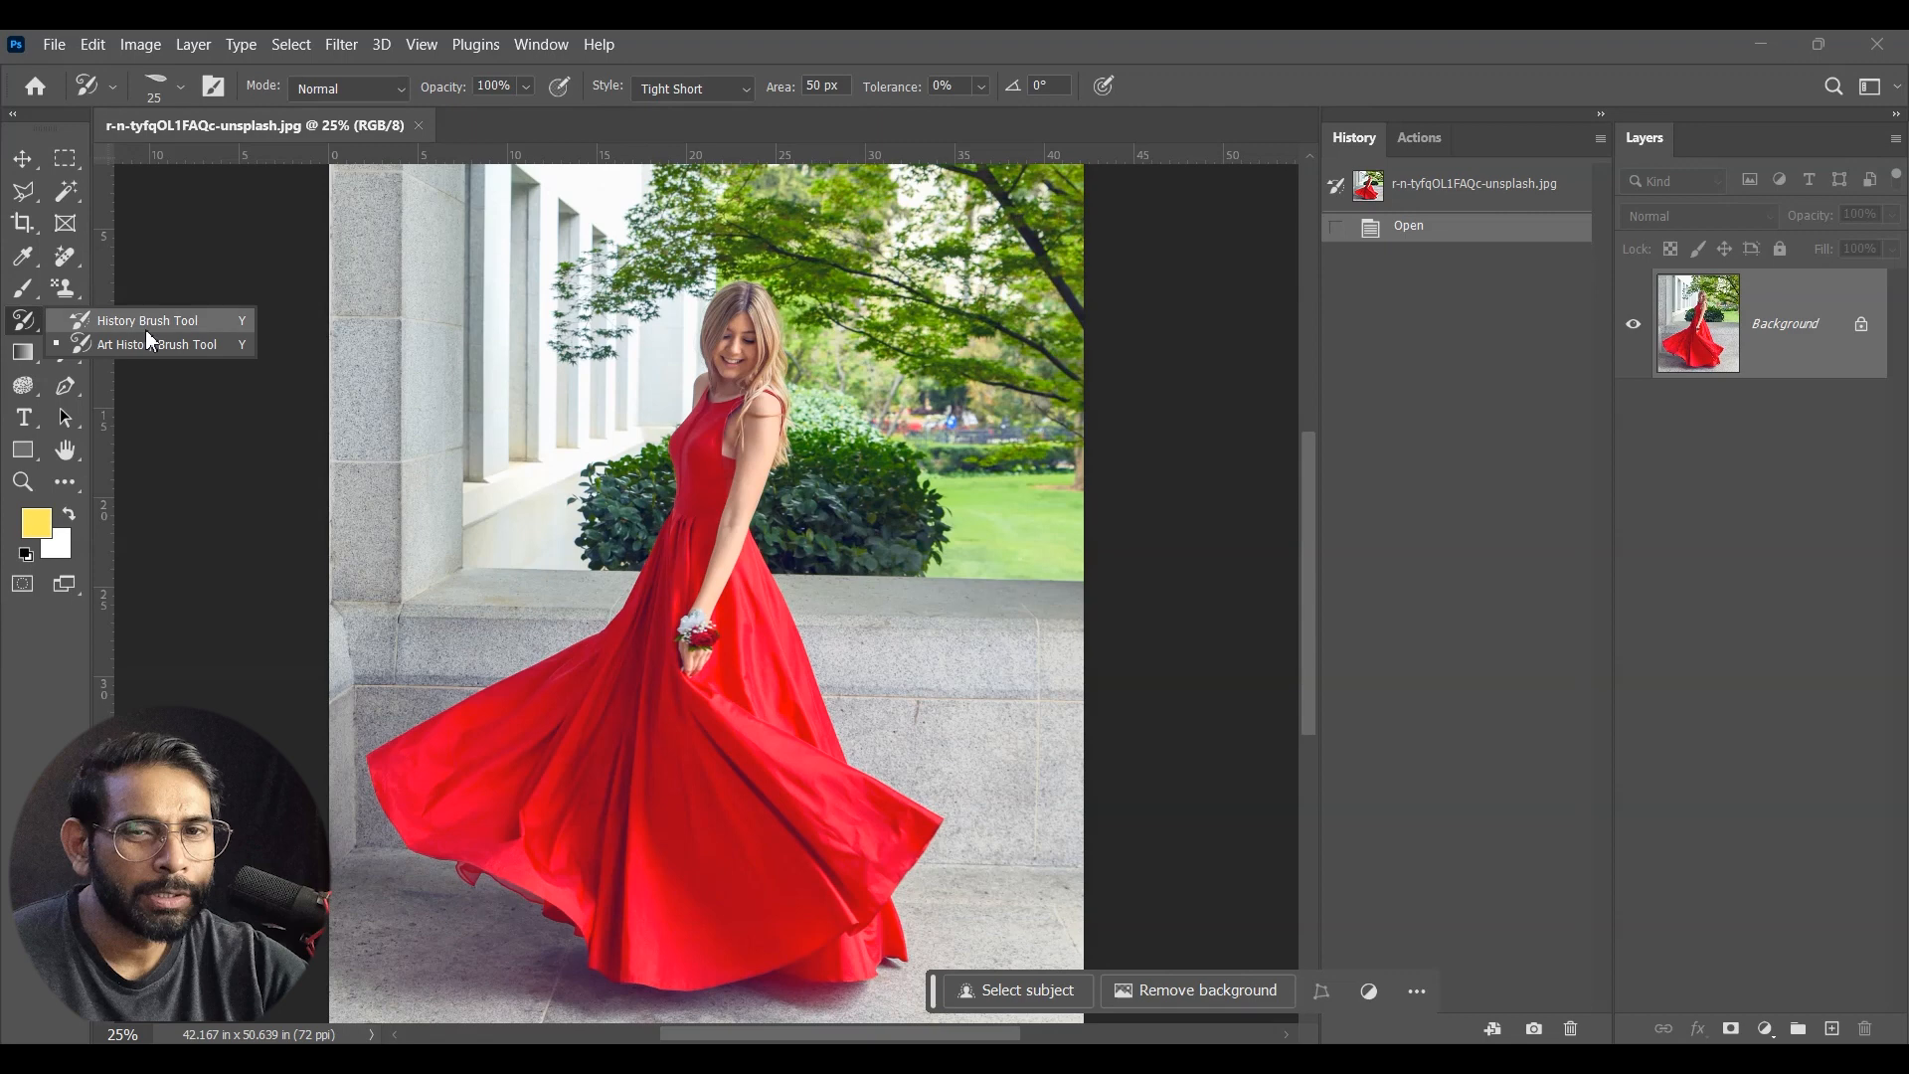
{"action": "left_click", "coordinate": [168, 358]}
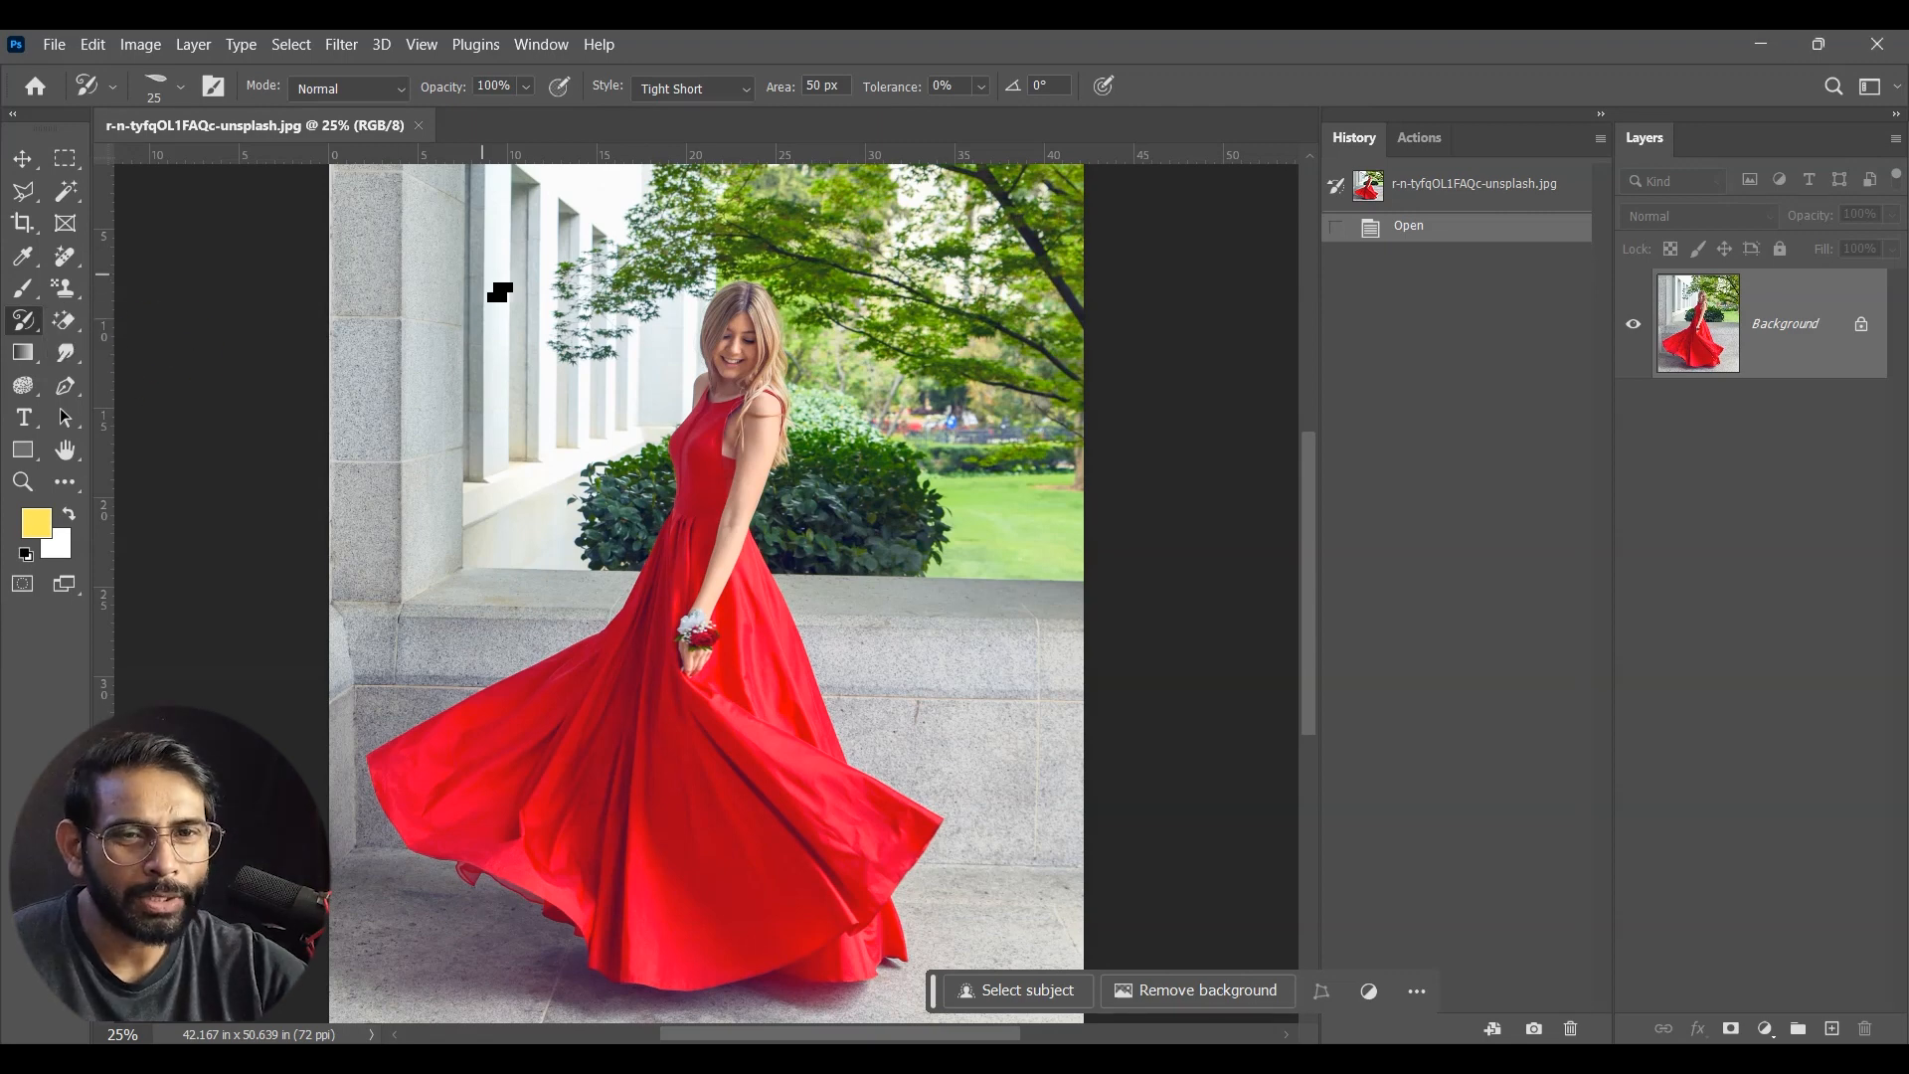
{"action": "left_click", "coordinate": [423, 371]}
{"action": "left_click", "coordinate": [403, 385]}
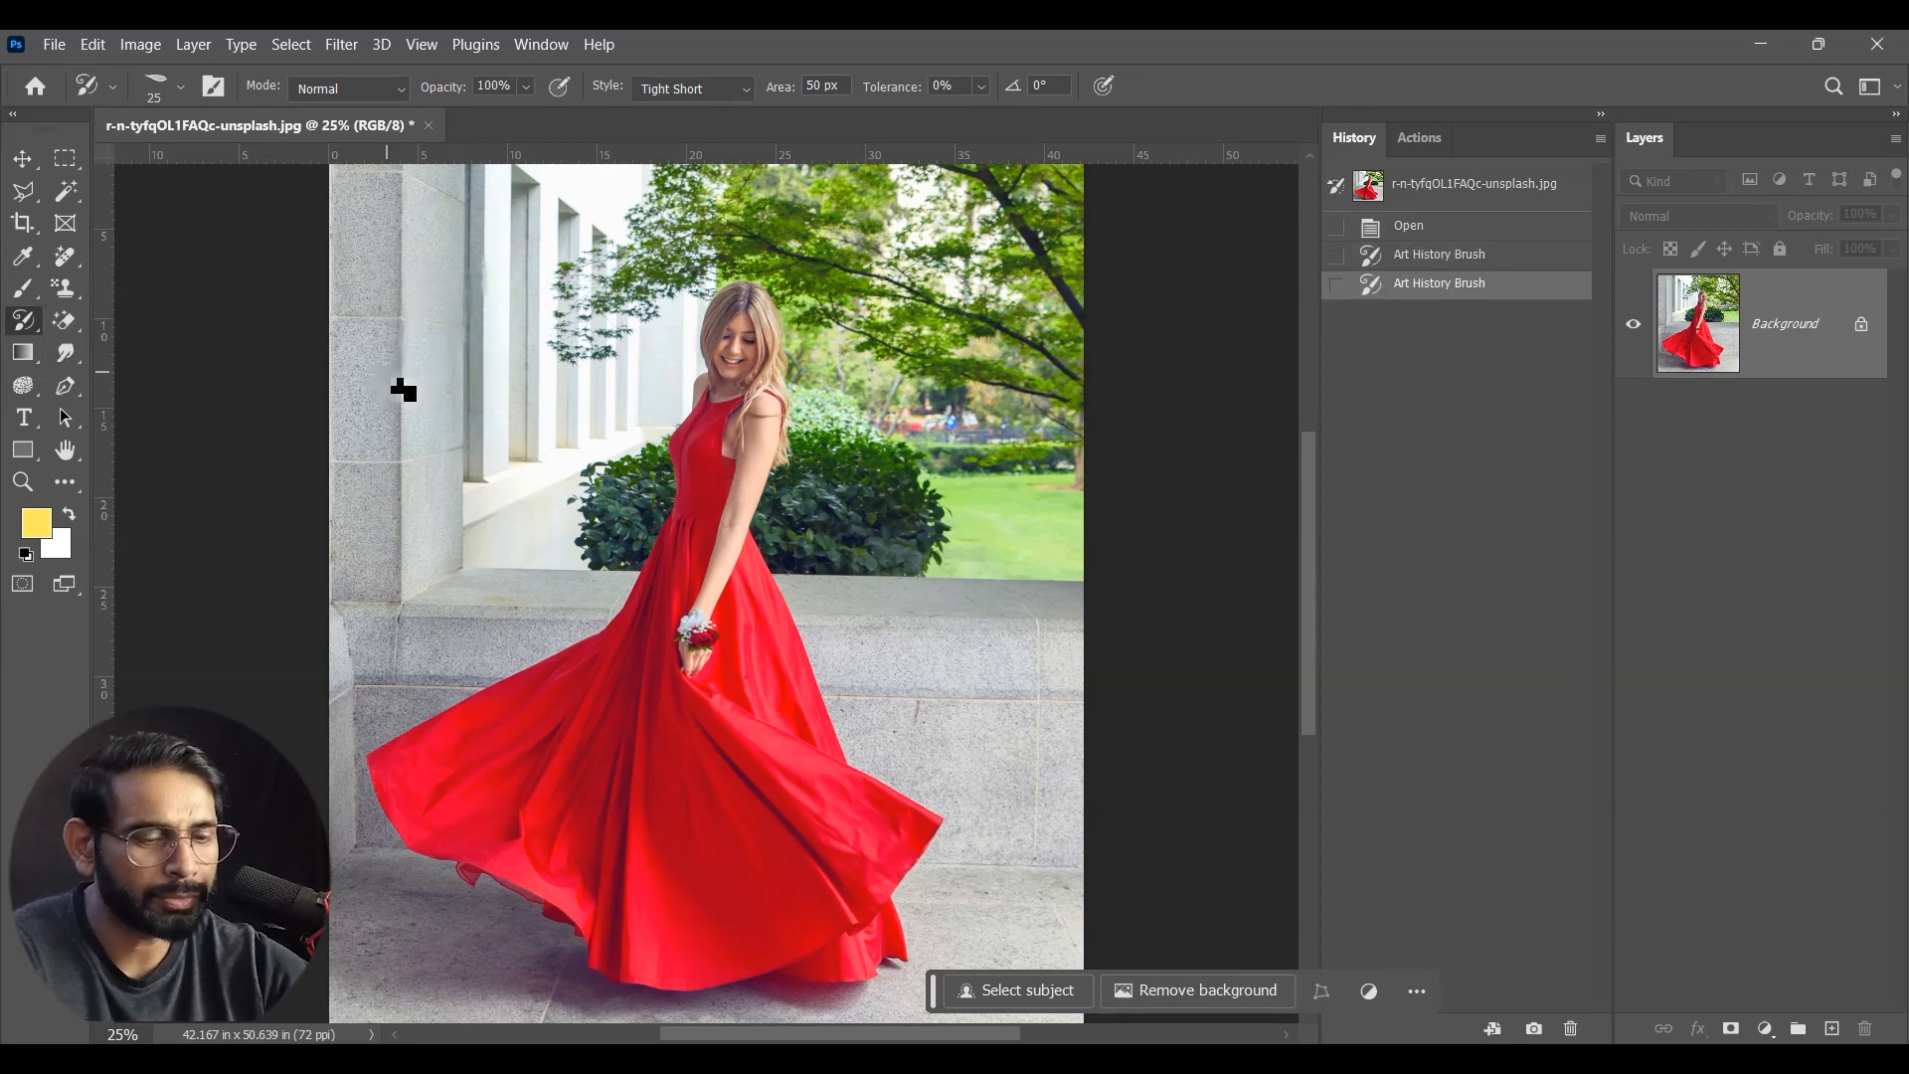
Step: Enlarge the Art History Brush to 125 px and paint over the woman, her dress and the background
{"action": "key", "text": "bracketright"}
{"action": "key", "text": "bracketright"}
{"action": "key", "text": "bracketright"}
{"action": "key", "text": "bracketright"}
{"action": "key", "text": "bracketright"}
{"action": "key", "text": "bracketright"}
{"action": "key", "text": "bracketright"}
{"action": "key", "text": "bracketright"}
{"action": "key", "text": "bracketright"}
{"action": "key", "text": "bracketright"}
{"action": "key", "text": "bracketright"}
{"action": "mouse_move", "coordinate": [403, 553]}
{"action": "left_mouse_down"}
{"action": "mouse_move", "coordinate": [365, 241]}
{"action": "mouse_move", "coordinate": [383, 554]}
{"action": "mouse_move", "coordinate": [354, 511]}
{"action": "mouse_move", "coordinate": [423, 731]}
{"action": "mouse_move", "coordinate": [341, 669]}
{"action": "mouse_move", "coordinate": [437, 955]}
{"action": "mouse_move", "coordinate": [392, 755]}
{"action": "mouse_move", "coordinate": [444, 521]}
{"action": "mouse_move", "coordinate": [520, 439]}
{"action": "mouse_move", "coordinate": [457, 256]}
{"action": "mouse_move", "coordinate": [584, 307]}
{"action": "mouse_move", "coordinate": [569, 630]}
{"action": "mouse_move", "coordinate": [524, 733]}
{"action": "mouse_move", "coordinate": [520, 988]}
{"action": "mouse_move", "coordinate": [899, 1015]}
{"action": "mouse_move", "coordinate": [967, 938]}
{"action": "mouse_move", "coordinate": [840, 1029]}
{"action": "mouse_move", "coordinate": [857, 341]}
{"action": "mouse_move", "coordinate": [969, 209]}
{"action": "mouse_move", "coordinate": [1044, 437]}
{"action": "mouse_move", "coordinate": [1060, 298]}
{"action": "mouse_move", "coordinate": [994, 725]}
{"action": "mouse_move", "coordinate": [1008, 185]}
{"action": "mouse_move", "coordinate": [921, 205]}
{"action": "mouse_move", "coordinate": [899, 384]}
{"action": "mouse_move", "coordinate": [856, 248]}
{"action": "mouse_move", "coordinate": [666, 170]}
{"action": "mouse_move", "coordinate": [707, 264]}
{"action": "mouse_move", "coordinate": [663, 188]}
{"action": "mouse_move", "coordinate": [699, 200]}
{"action": "mouse_move", "coordinate": [626, 487]}
{"action": "mouse_move", "coordinate": [504, 673]}
{"action": "mouse_move", "coordinate": [731, 509]}
{"action": "mouse_move", "coordinate": [733, 226]}
{"action": "mouse_move", "coordinate": [725, 421]}
{"action": "mouse_move", "coordinate": [797, 682]}
{"action": "mouse_move", "coordinate": [756, 407]}
{"action": "mouse_move", "coordinate": [701, 517]}
{"action": "mouse_move", "coordinate": [673, 461]}
{"action": "mouse_move", "coordinate": [524, 797]}
{"action": "mouse_move", "coordinate": [549, 651]}
{"action": "mouse_move", "coordinate": [481, 1002]}
{"action": "mouse_move", "coordinate": [647, 796]}
{"action": "mouse_move", "coordinate": [703, 822]}
{"action": "mouse_move", "coordinate": [795, 748]}
{"action": "mouse_move", "coordinate": [690, 737]}
{"action": "mouse_move", "coordinate": [831, 574]}
{"action": "mouse_move", "coordinate": [920, 311]}
{"action": "mouse_move", "coordinate": [1129, 868]}
{"action": "mouse_move", "coordinate": [1064, 686]}
{"action": "left_mouse_up"}
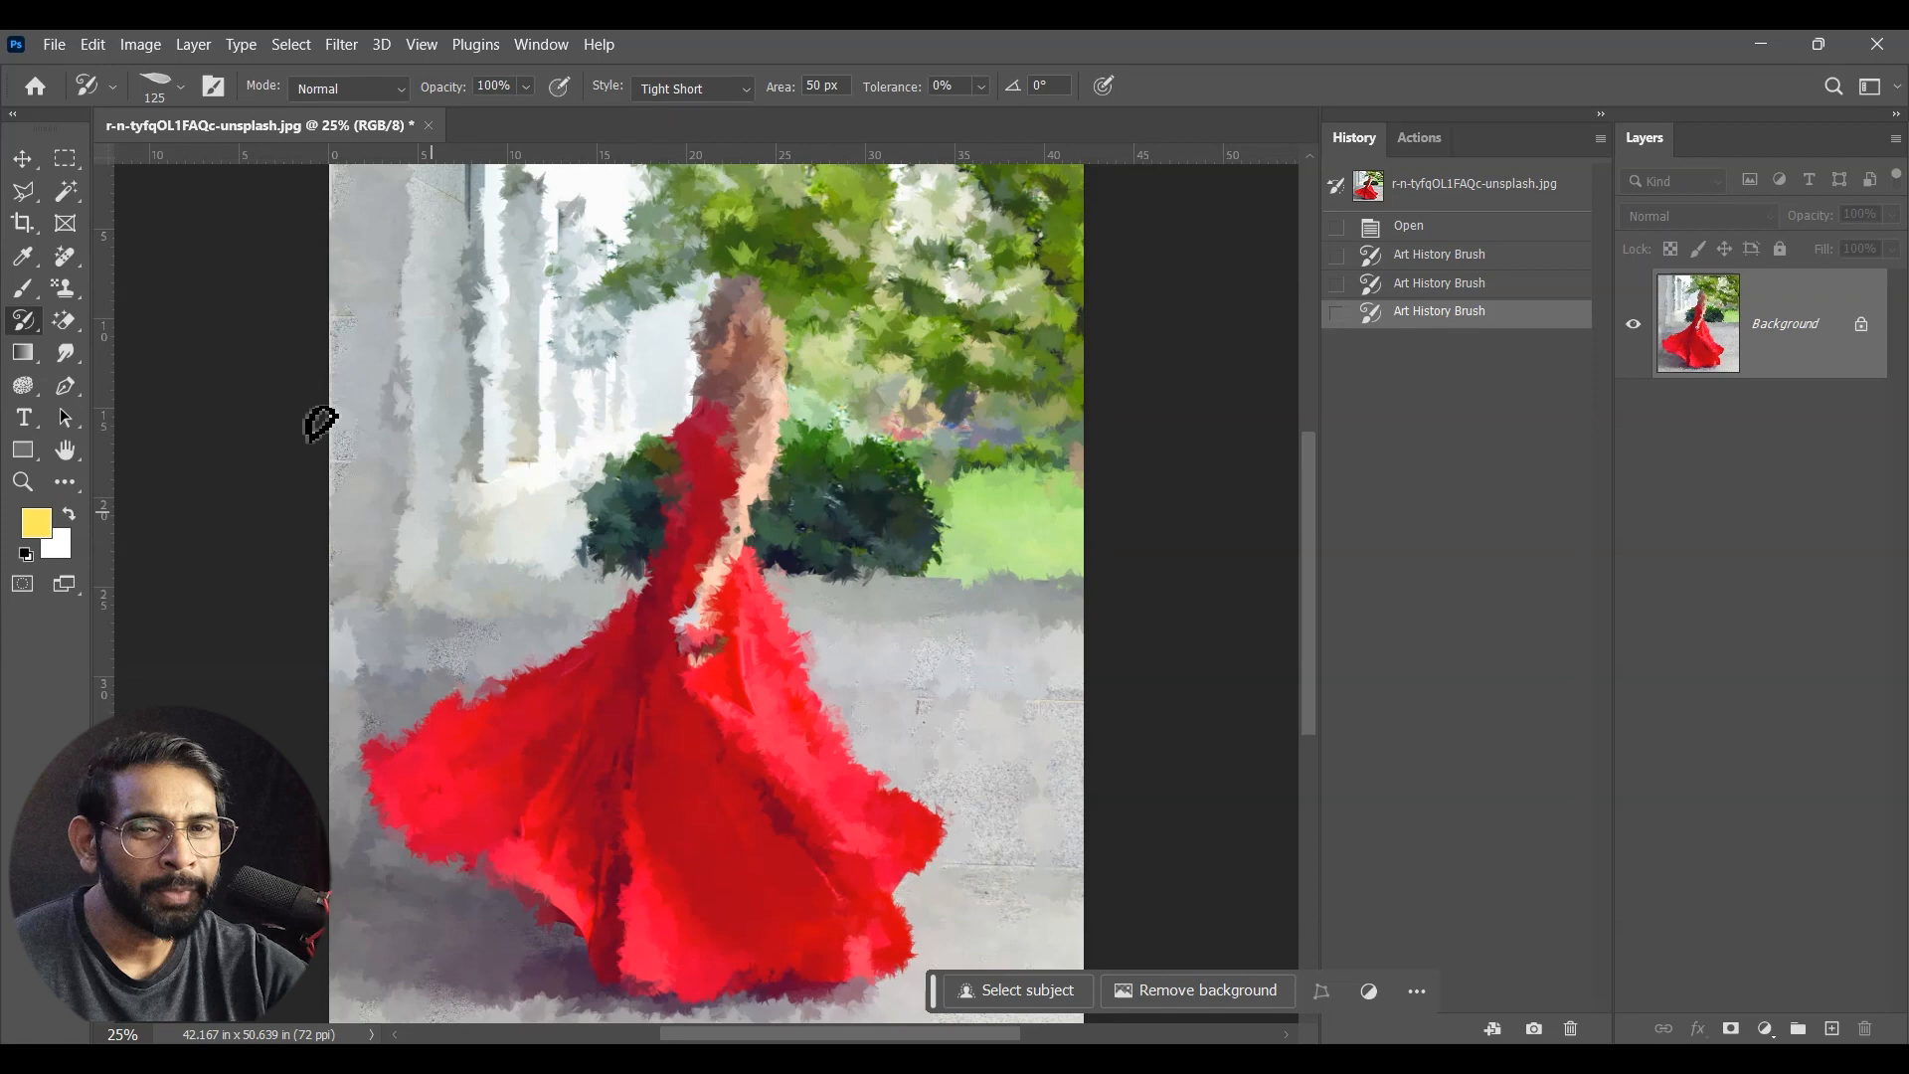
Step: Try restoring the woman's face with the History Brush at 500 px, and undo the stroke
{"action": "right_click", "coordinate": [25, 323]}
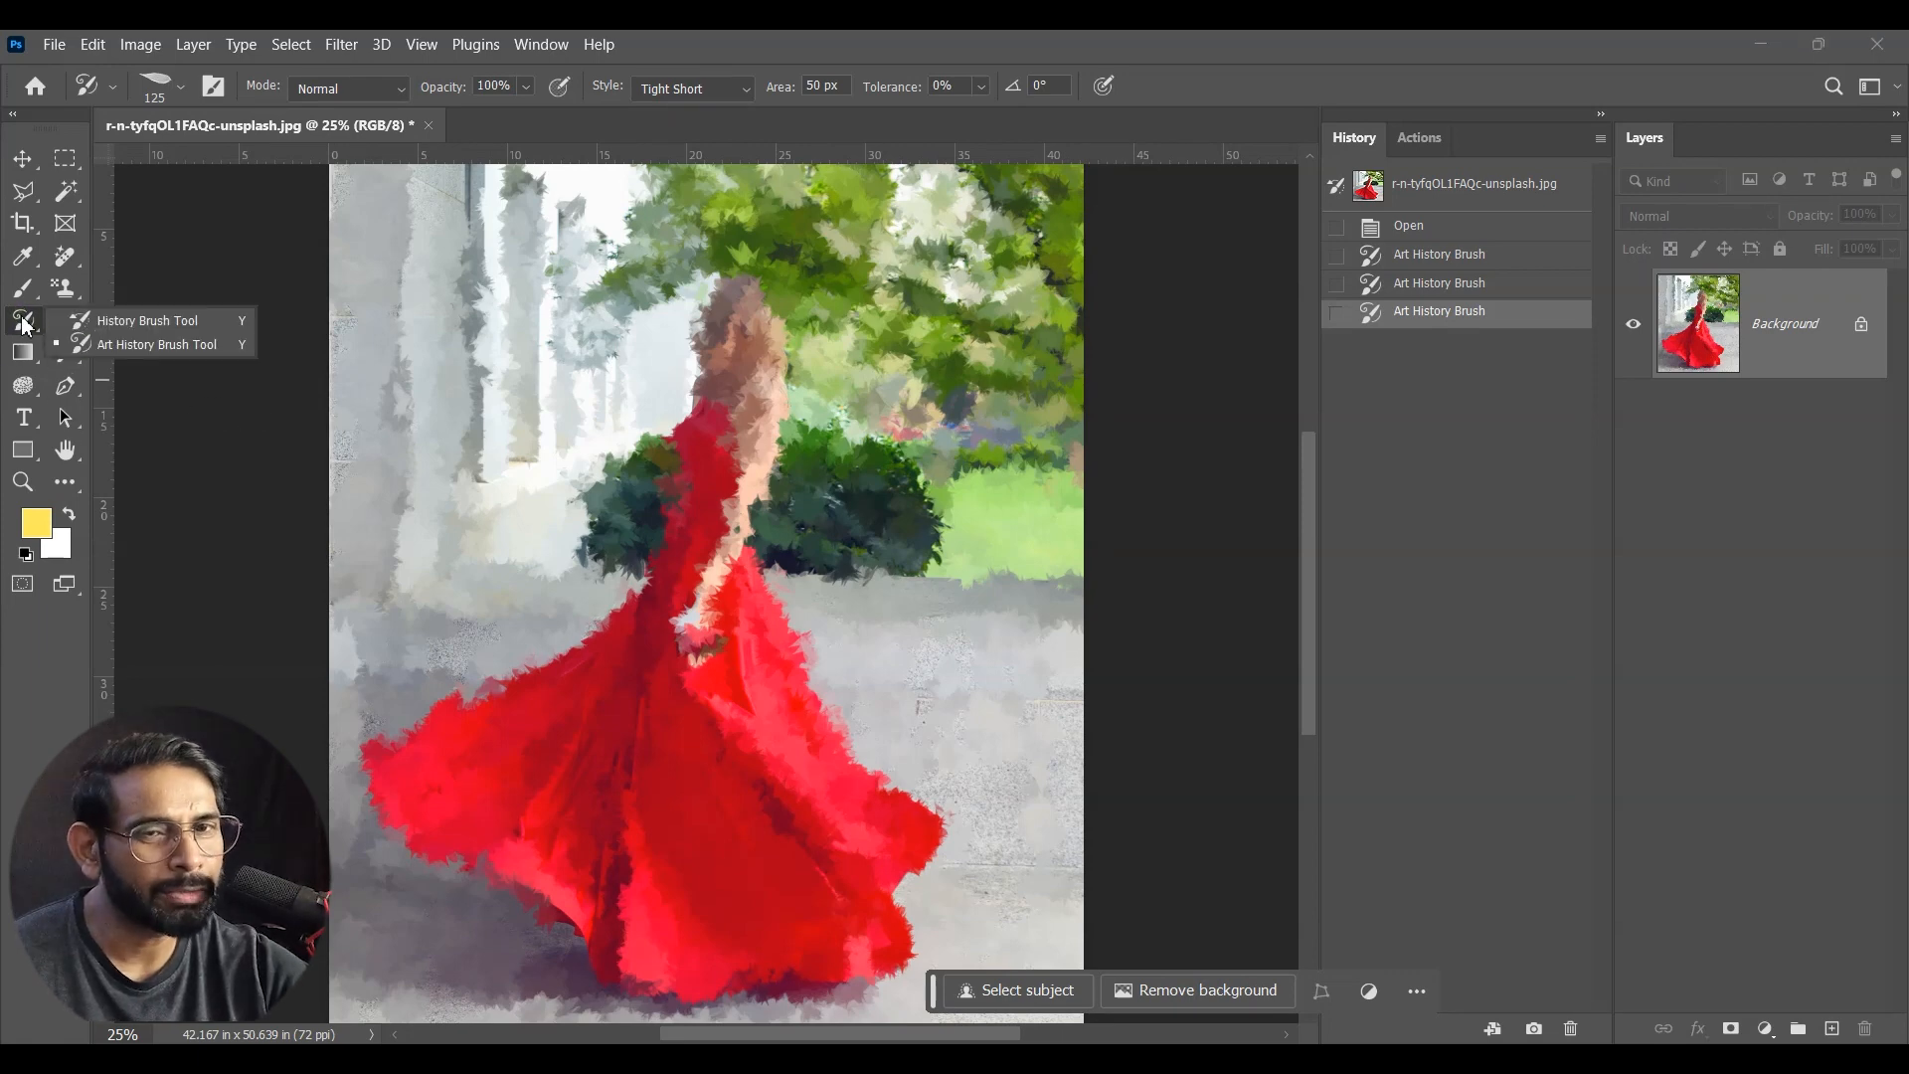
{"action": "left_click", "coordinate": [149, 320]}
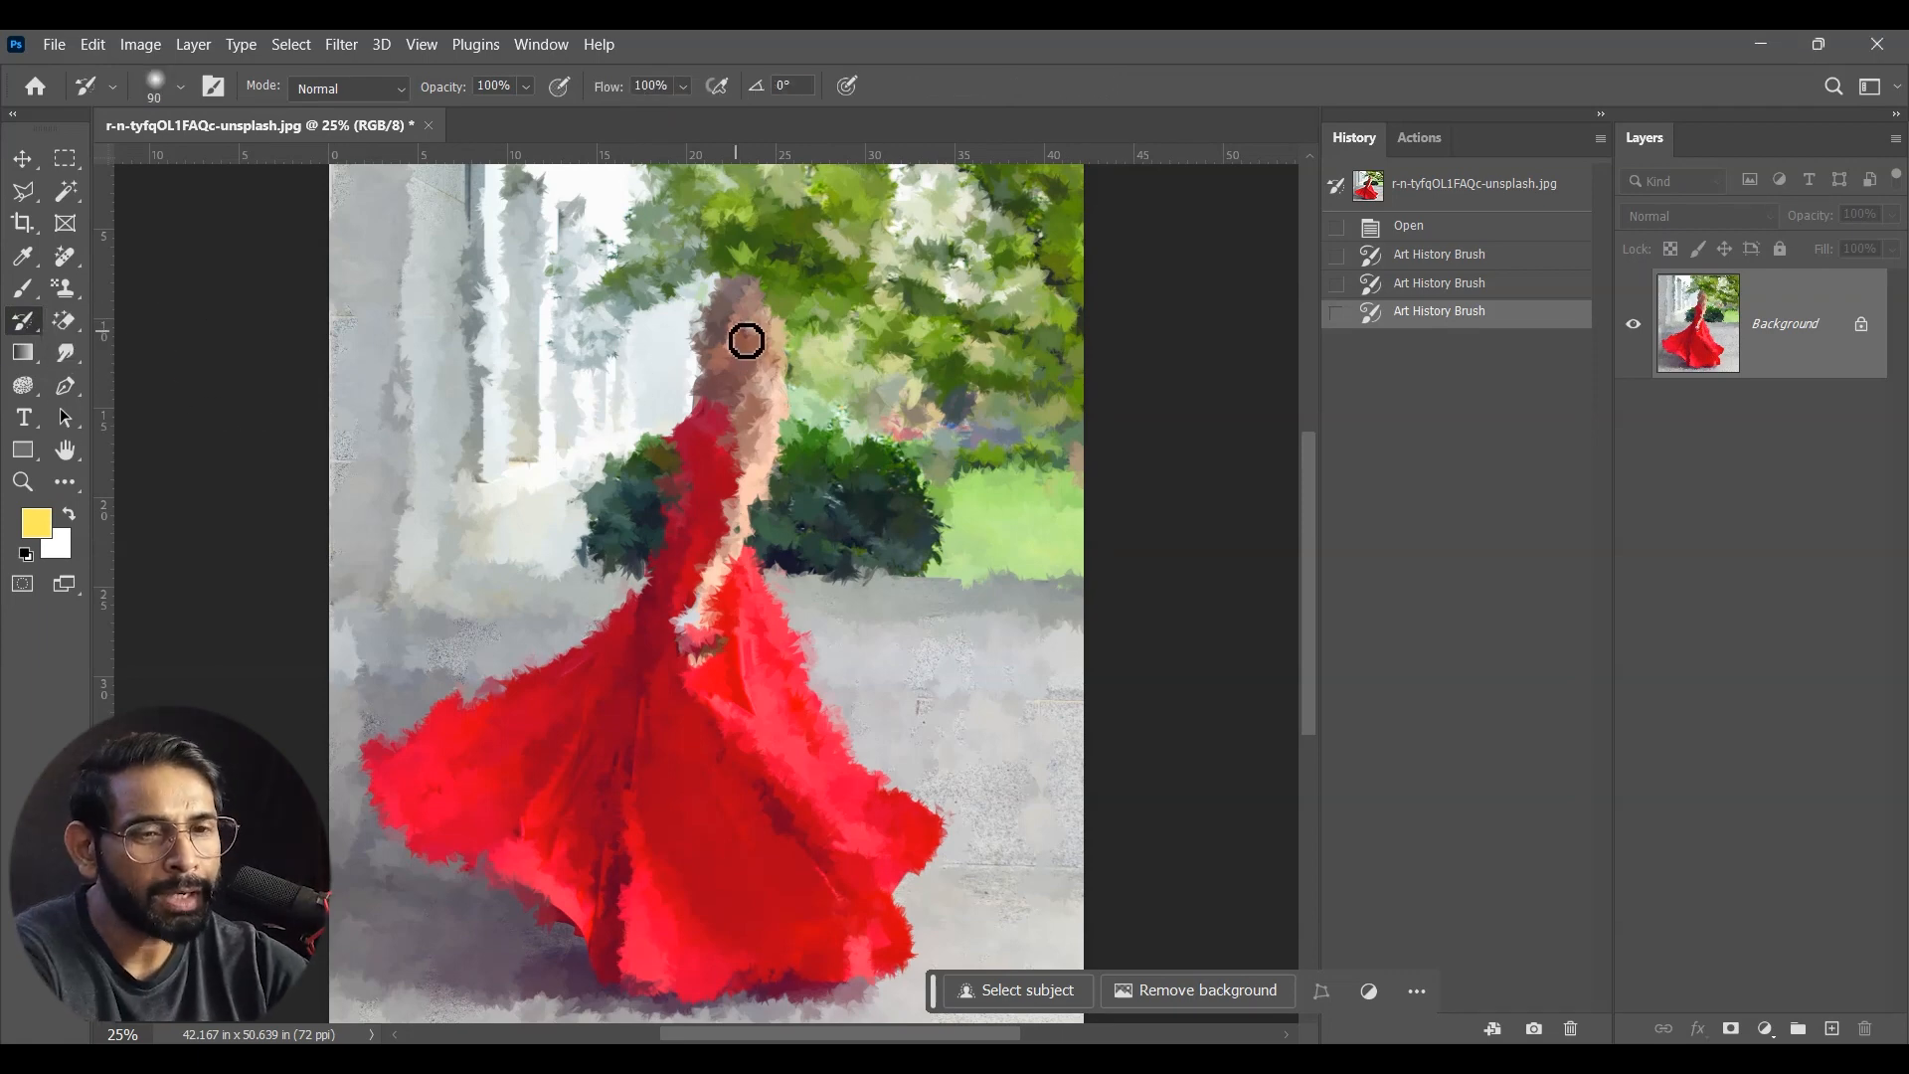
{"action": "key", "text": "bracketright"}
{"action": "key", "text": "bracketright"}
{"action": "key", "text": "bracketright"}
{"action": "key", "text": "bracketright"}
{"action": "key", "text": "bracketright"}
{"action": "key", "text": "bracketright"}
{"action": "key", "text": "bracketright"}
{"action": "key", "text": "bracketright"}
{"action": "key", "text": "bracketright"}
{"action": "left_click_drag", "start_coordinate": [725, 295], "coordinate": [734, 344]}
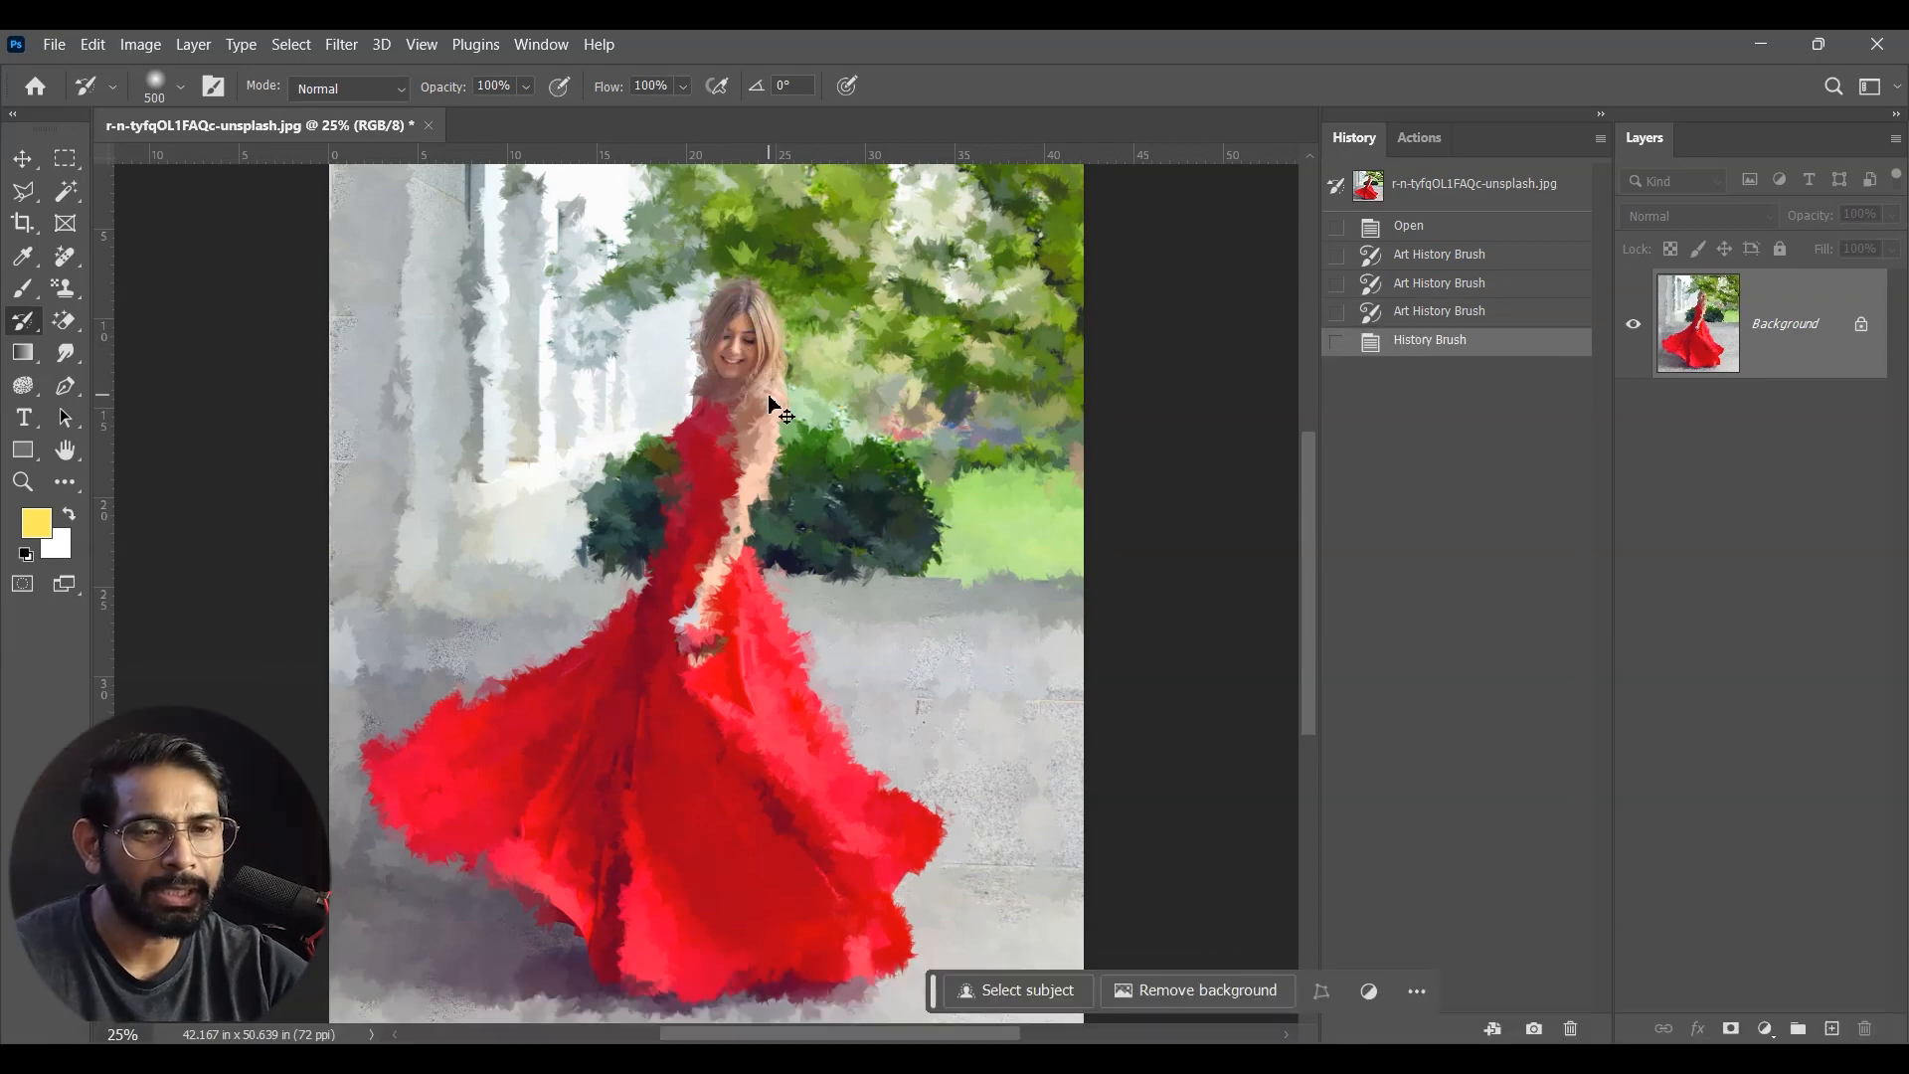
{"action": "key", "text": "ctrl+z"}
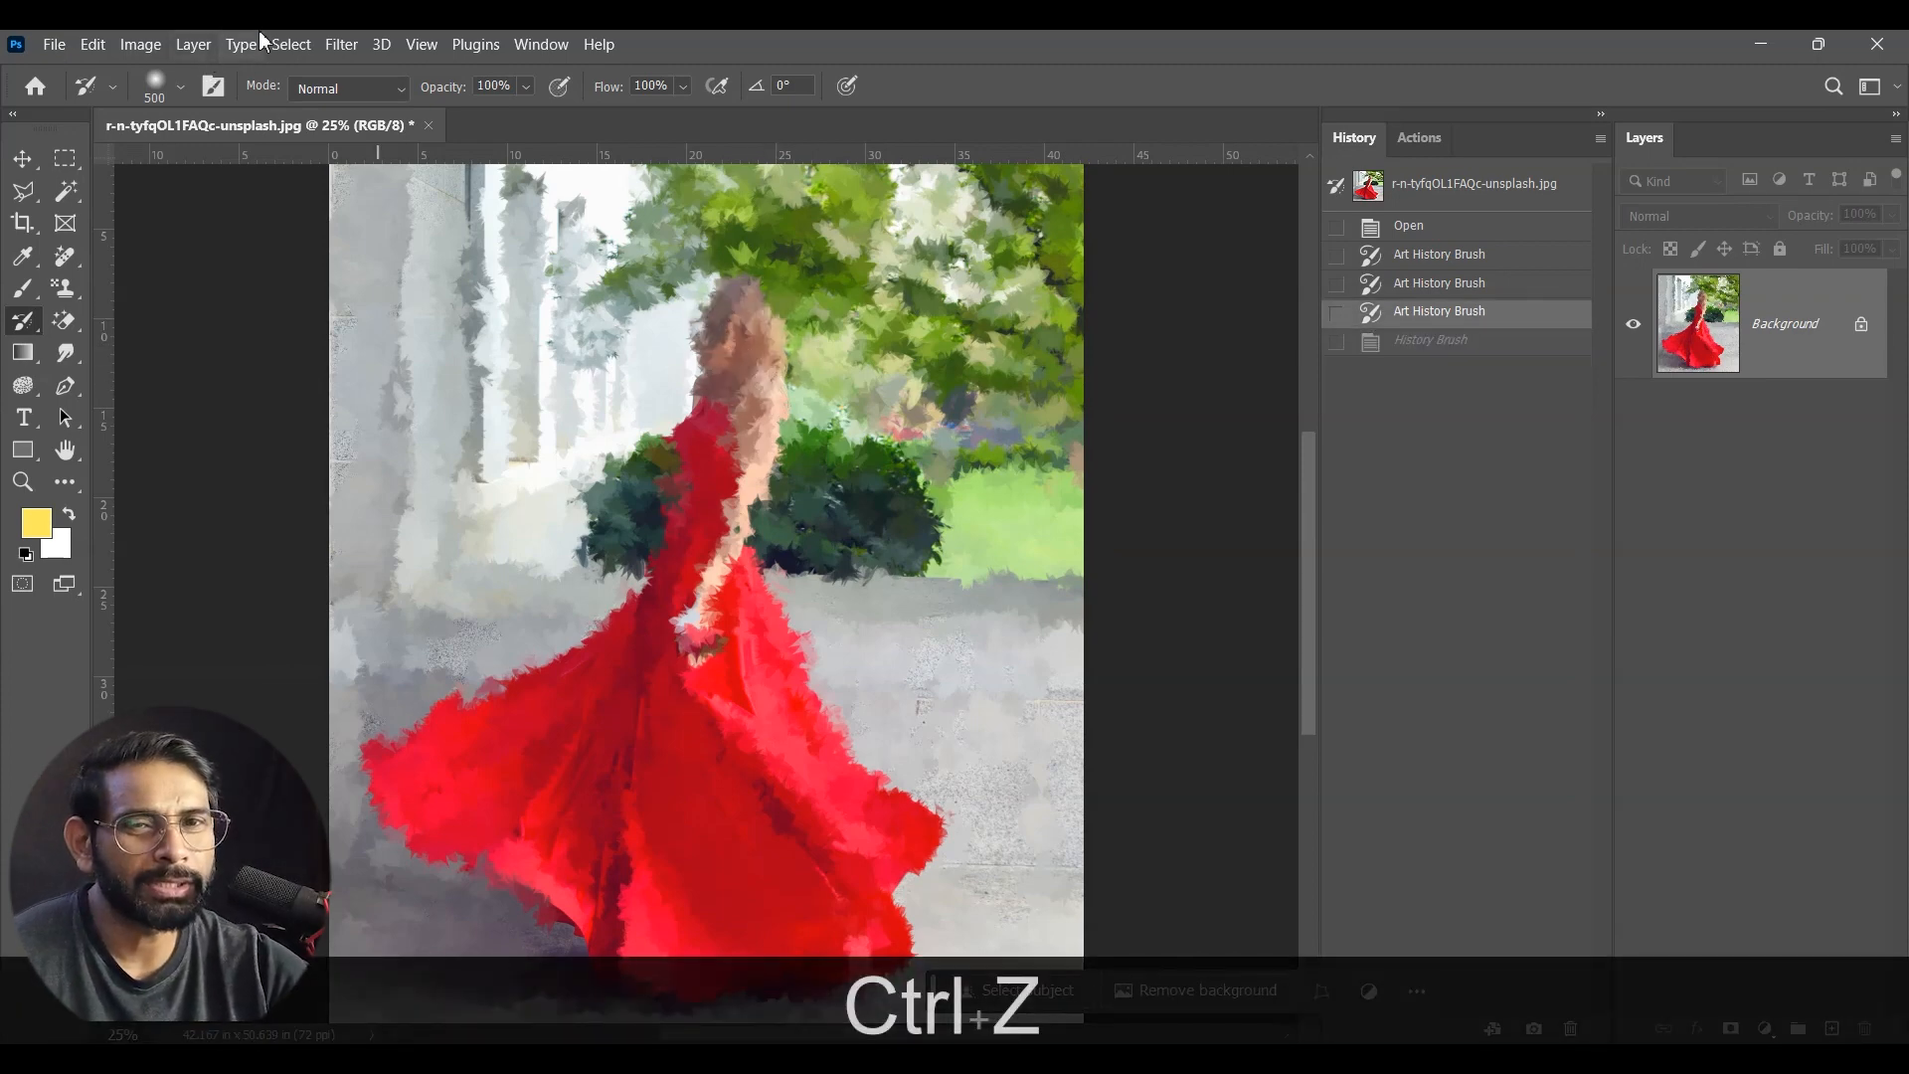
Step: Choose the Soft Round brush preset and set the History Brush opacity to 13%
{"action": "left_click", "coordinate": [160, 94]}
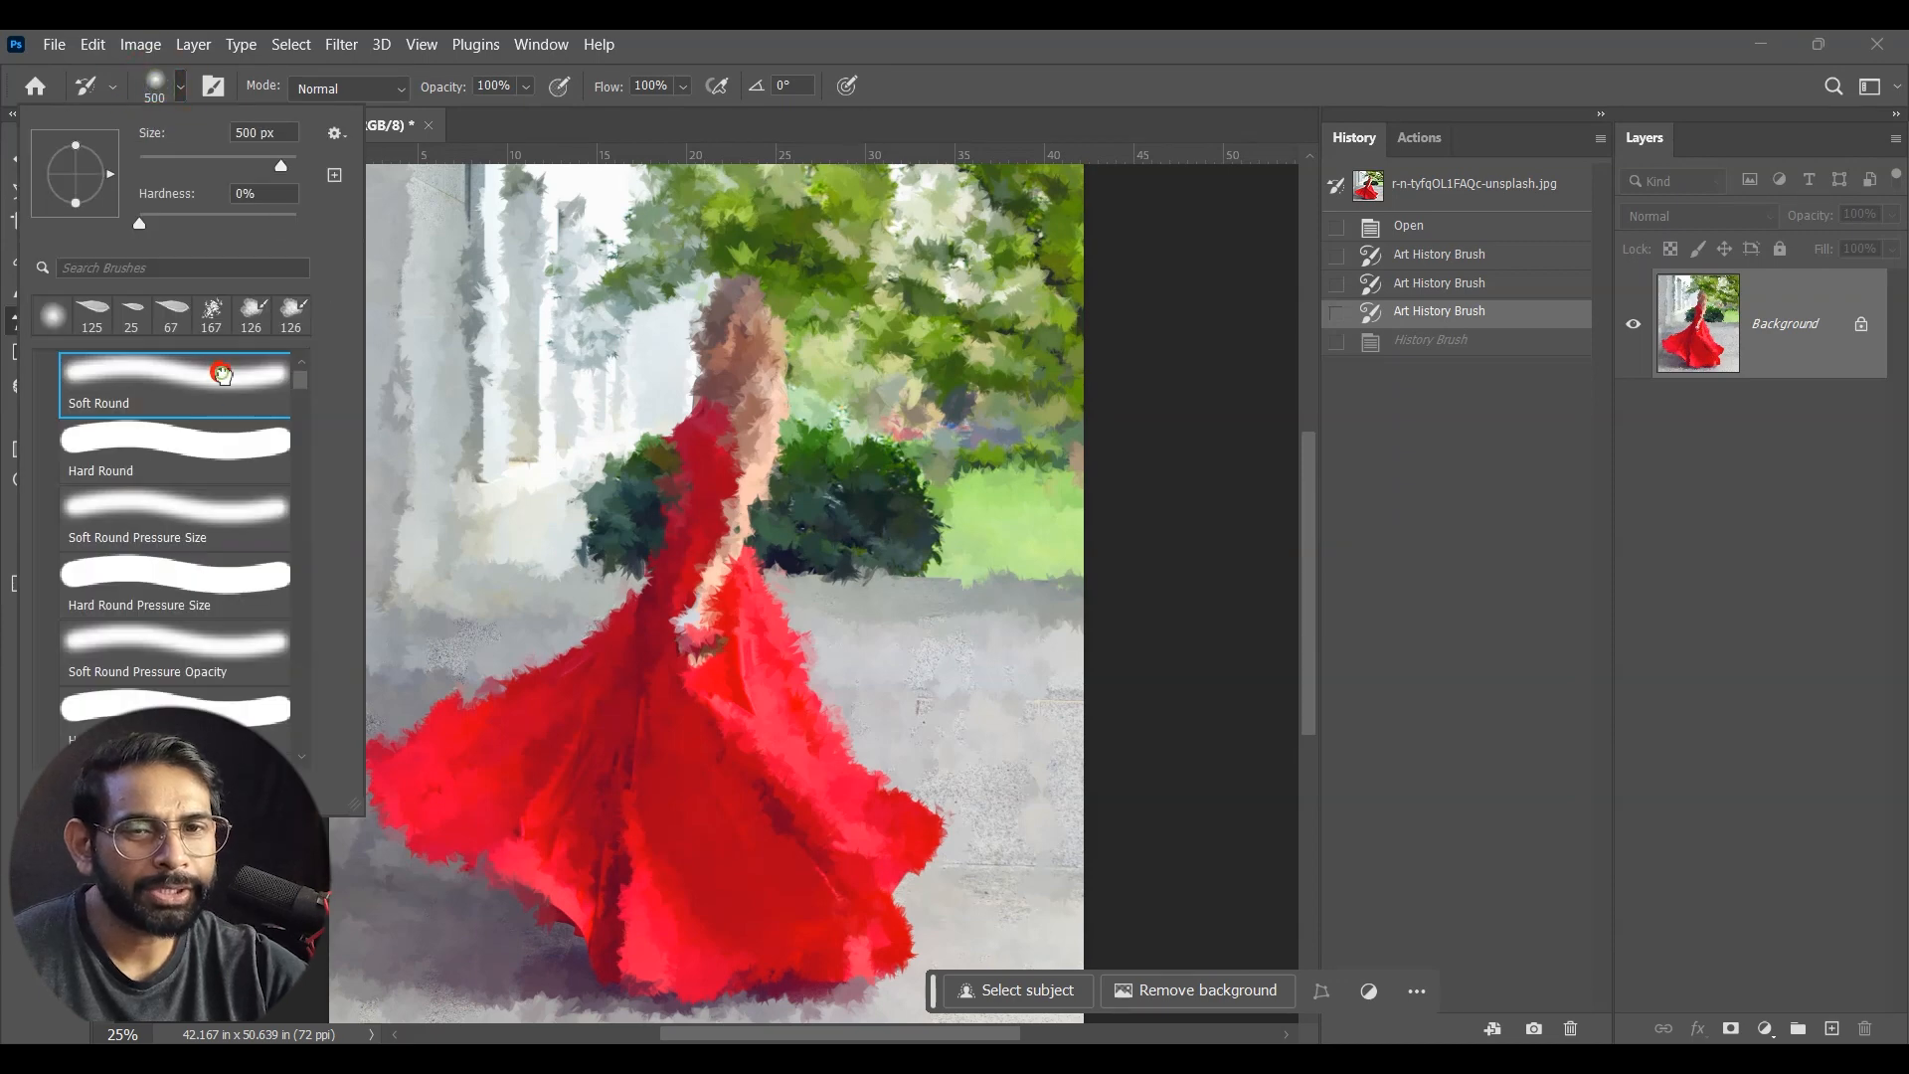
{"action": "left_click", "coordinate": [1060, 41]}
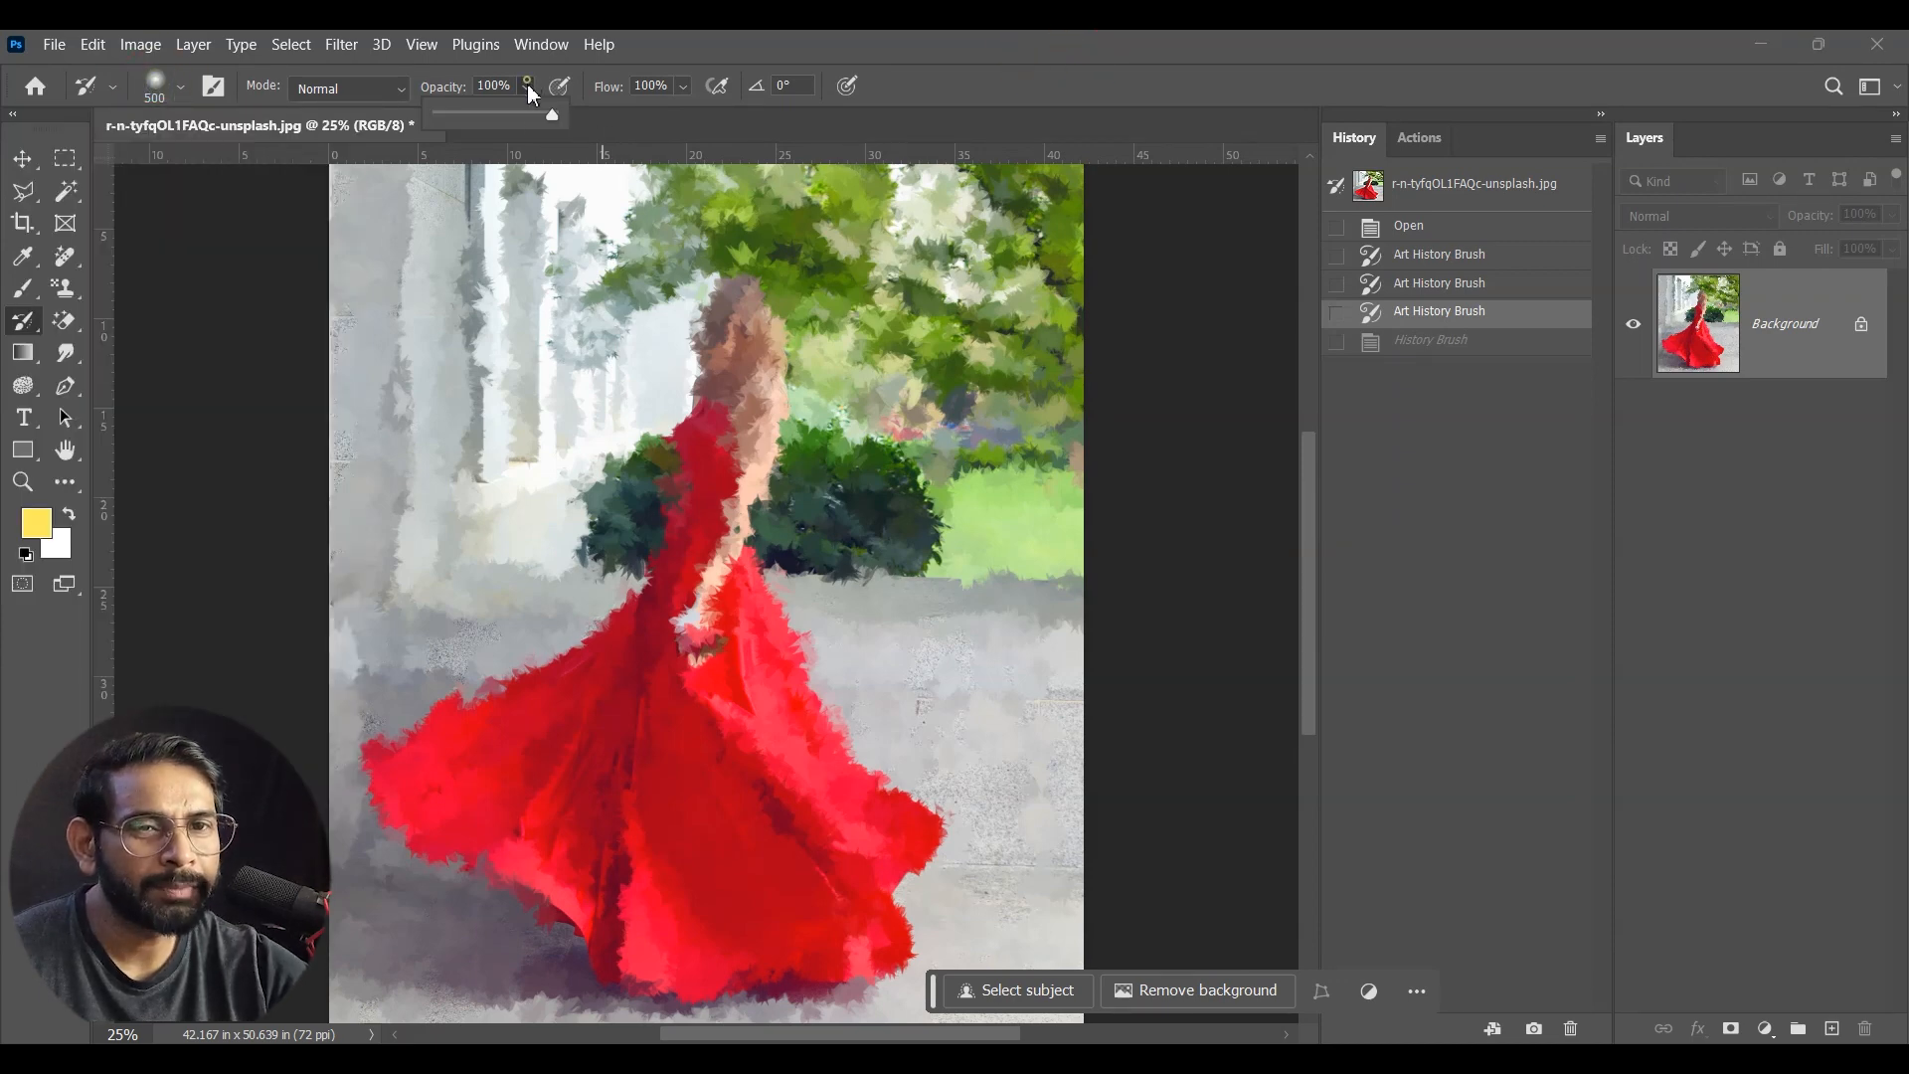
{"action": "left_click_drag", "start_coordinate": [523, 112], "coordinate": [450, 113]}
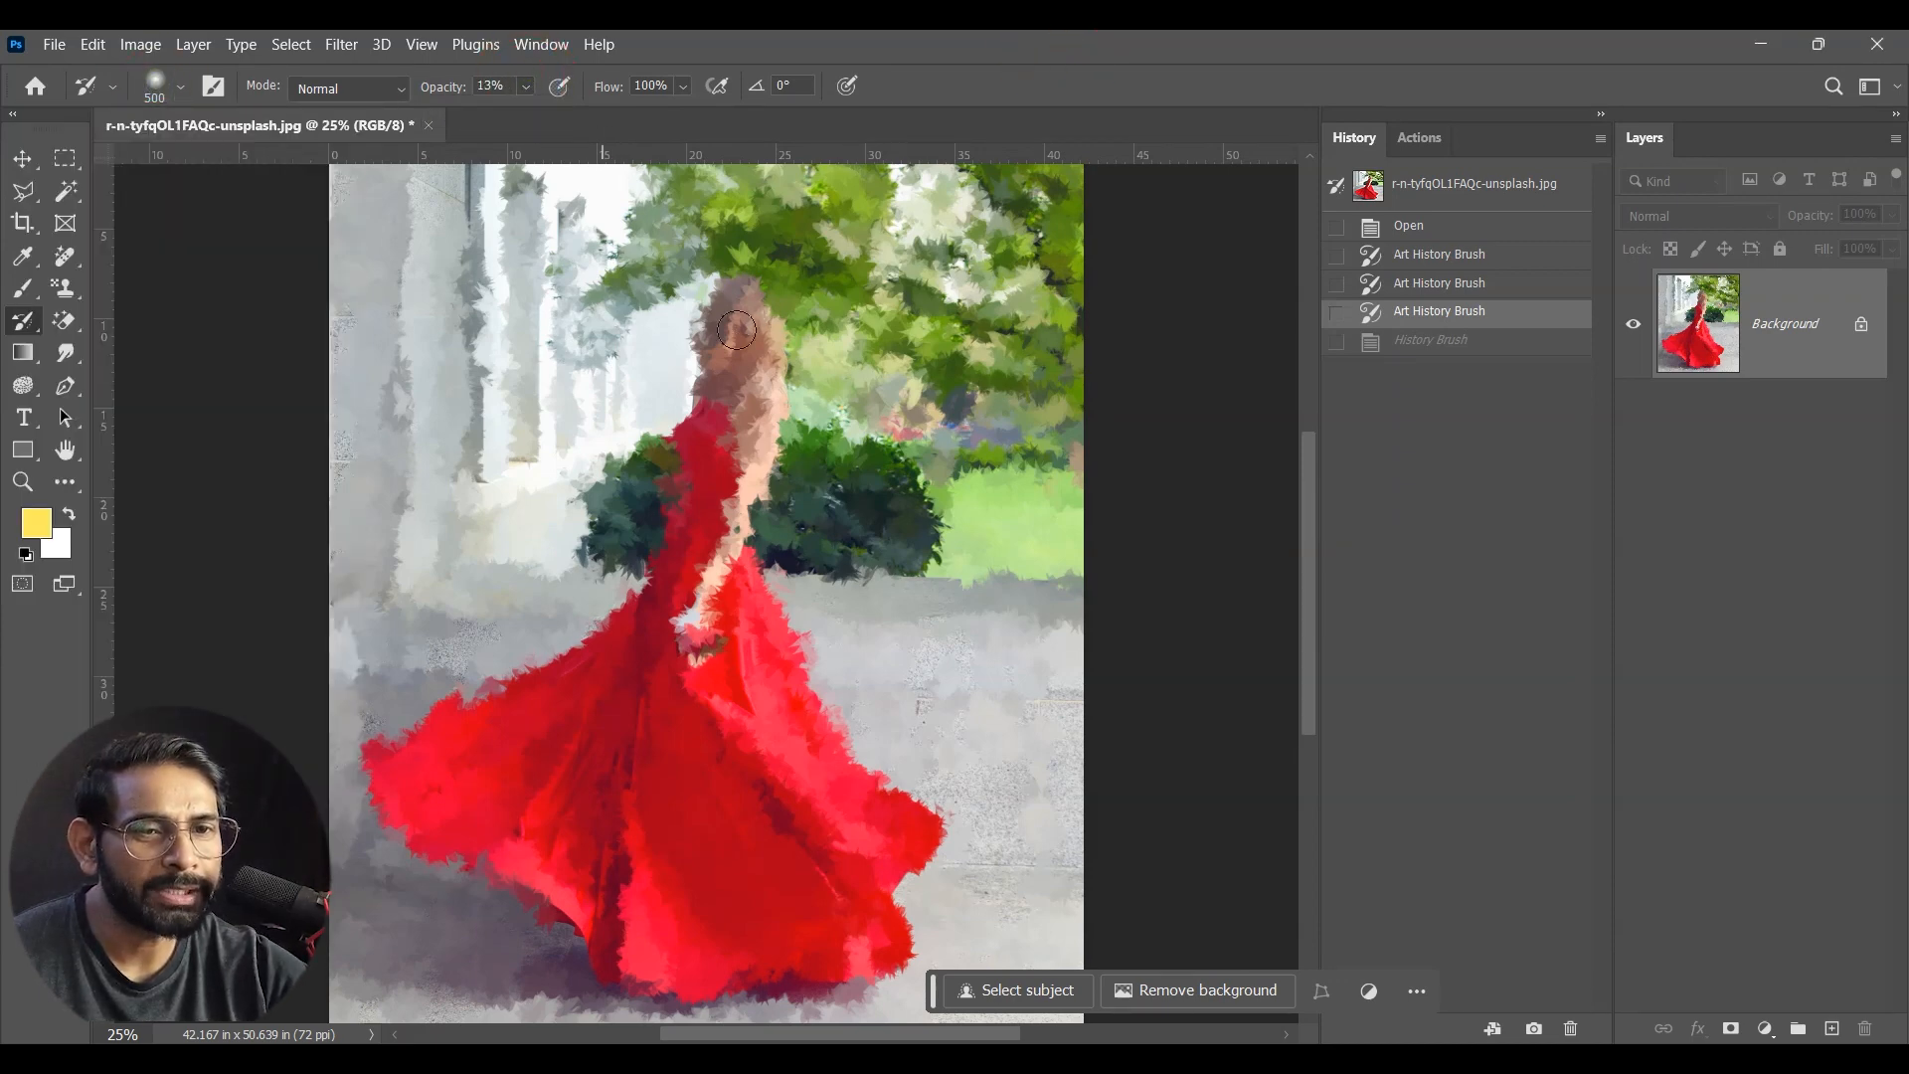
Step: Gradually bring back the woman's facial details with repeated low-opacity History Brush dabs
{"action": "left_click", "coordinate": [720, 348]}
{"action": "left_click", "coordinate": [724, 338]}
{"action": "left_click", "coordinate": [726, 340]}
{"action": "left_click", "coordinate": [726, 344]}
{"action": "left_click", "coordinate": [728, 363]}
{"action": "left_click", "coordinate": [725, 373]}
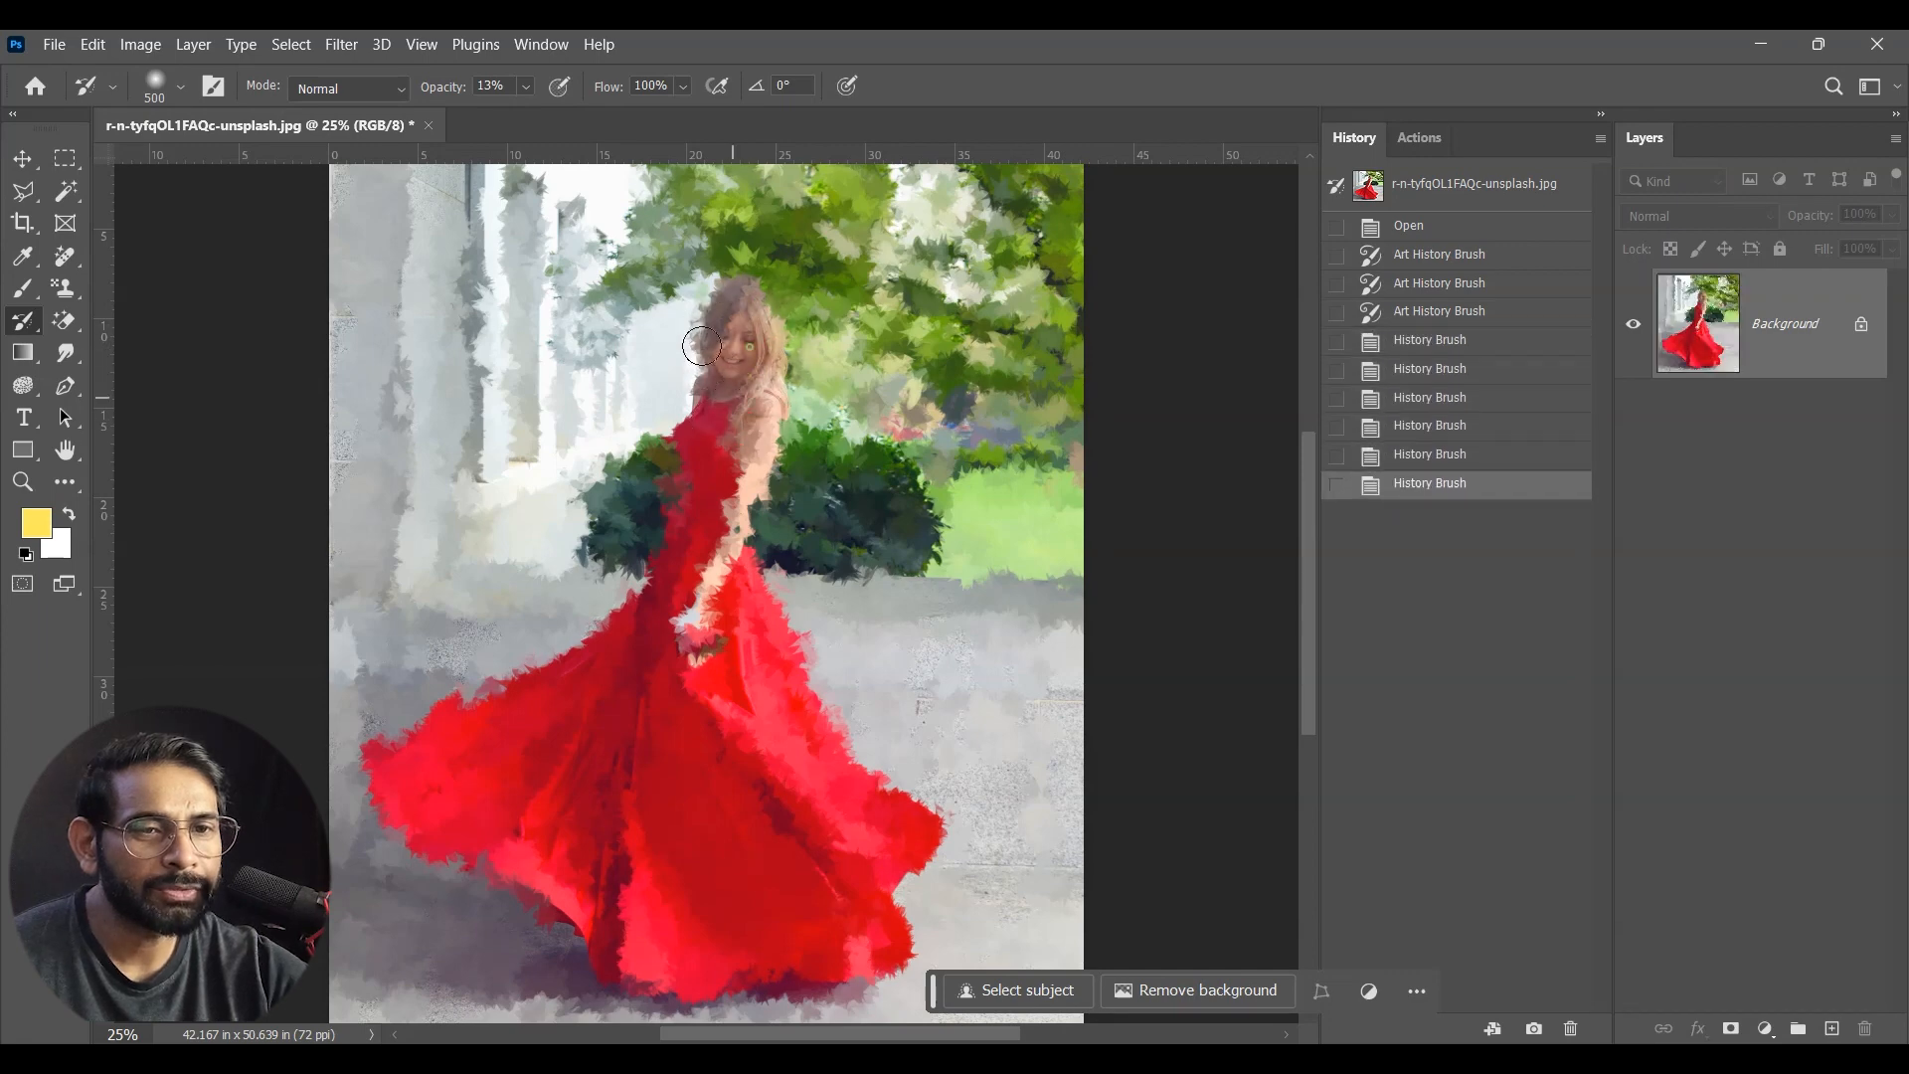
Step: Restore the woman's face, hair, shoulder and arm with repeated History Brush dabs at 13% opacity
{"action": "left_click", "coordinate": [725, 344]}
{"action": "left_click", "coordinate": [717, 445]}
{"action": "left_click", "coordinate": [689, 397]}
{"action": "left_click", "coordinate": [665, 415]}
{"action": "left_click", "coordinate": [696, 358]}
{"action": "left_click", "coordinate": [707, 343]}
{"action": "left_click", "coordinate": [719, 337]}
{"action": "left_click", "coordinate": [711, 378]}
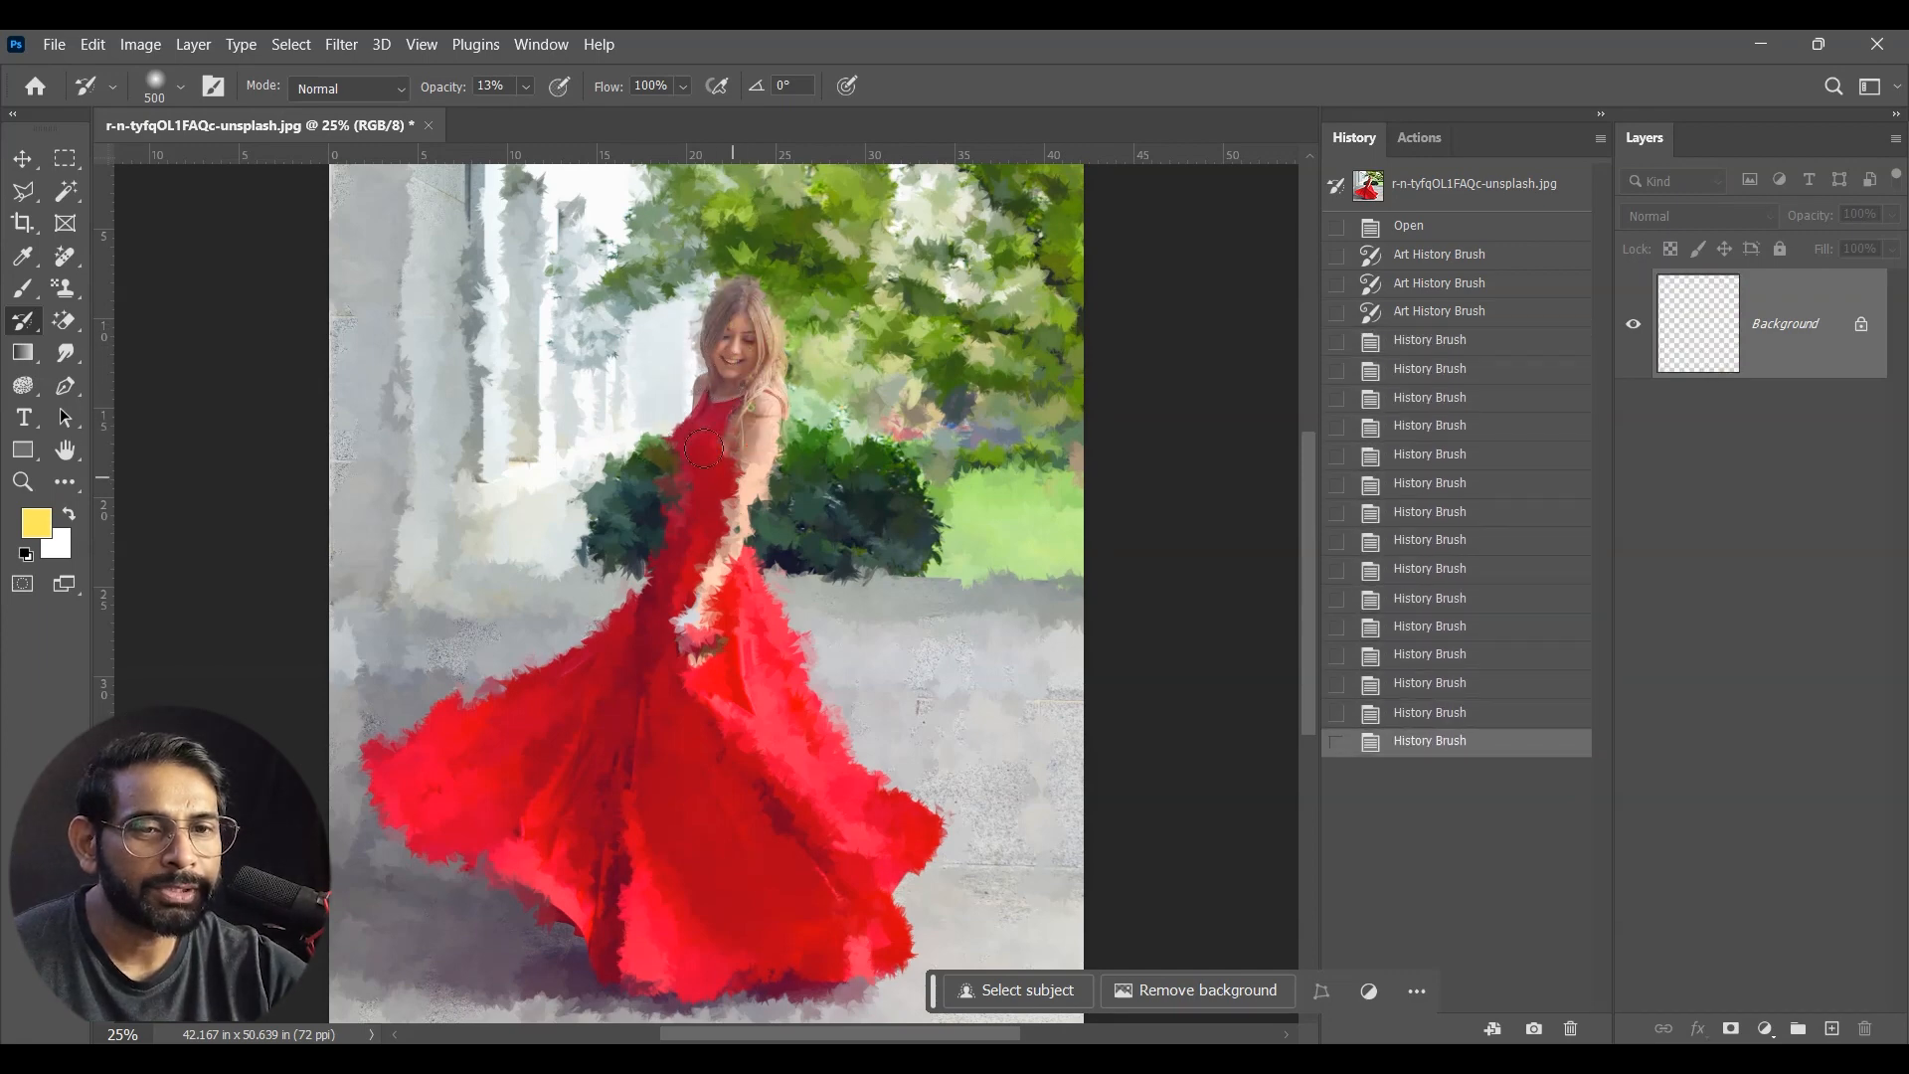
{"action": "left_click", "coordinate": [696, 557]}
{"action": "left_click", "coordinate": [676, 607]}
{"action": "left_click", "coordinate": [714, 597]}
{"action": "left_click", "coordinate": [726, 517]}
{"action": "left_click", "coordinate": [725, 527]}
{"action": "left_click", "coordinate": [716, 457]}
{"action": "left_click", "coordinate": [710, 377]}
{"action": "left_click", "coordinate": [721, 380]}
{"action": "left_click", "coordinate": [638, 524]}
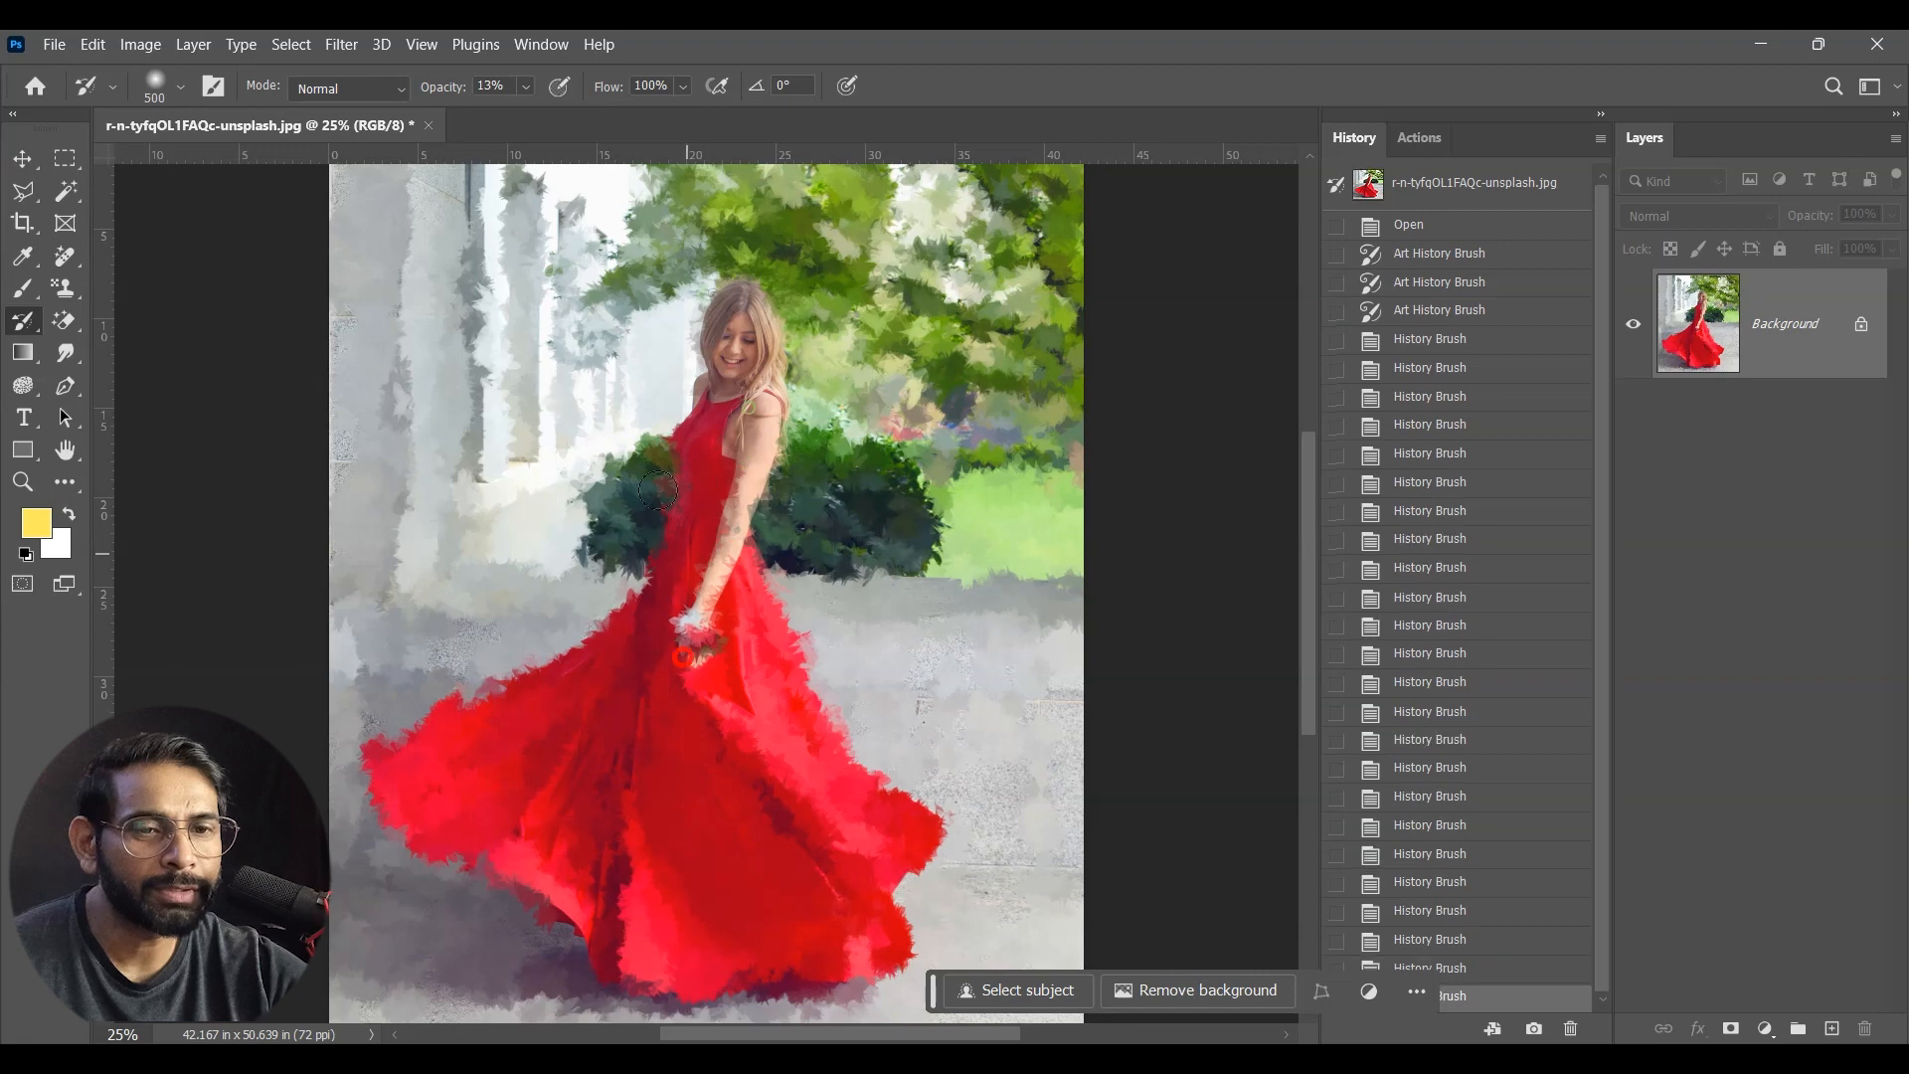
Step: Bring back the detail of the dress bodice, forearm, hand and wrist flowers with further low-opacity History Brush dabs
{"action": "left_click", "coordinate": [660, 505]}
{"action": "left_click", "coordinate": [680, 383]}
{"action": "left_click", "coordinate": [700, 382]}
{"action": "left_click", "coordinate": [691, 320]}
{"action": "left_click", "coordinate": [693, 321]}
{"action": "left_click", "coordinate": [698, 340]}
{"action": "left_click", "coordinate": [726, 370]}
{"action": "left_click", "coordinate": [689, 598]}
{"action": "left_click", "coordinate": [693, 602]}
{"action": "left_click", "coordinate": [696, 608]}
{"action": "left_click", "coordinate": [697, 617]}
{"action": "left_click", "coordinate": [699, 626]}
{"action": "left_click", "coordinate": [700, 622]}
{"action": "left_click", "coordinate": [701, 612]}
{"action": "left_click", "coordinate": [700, 597]}
{"action": "left_click", "coordinate": [706, 527]}
{"action": "left_click", "coordinate": [670, 351]}
{"action": "left_click", "coordinate": [698, 522]}
{"action": "left_click", "coordinate": [710, 644]}
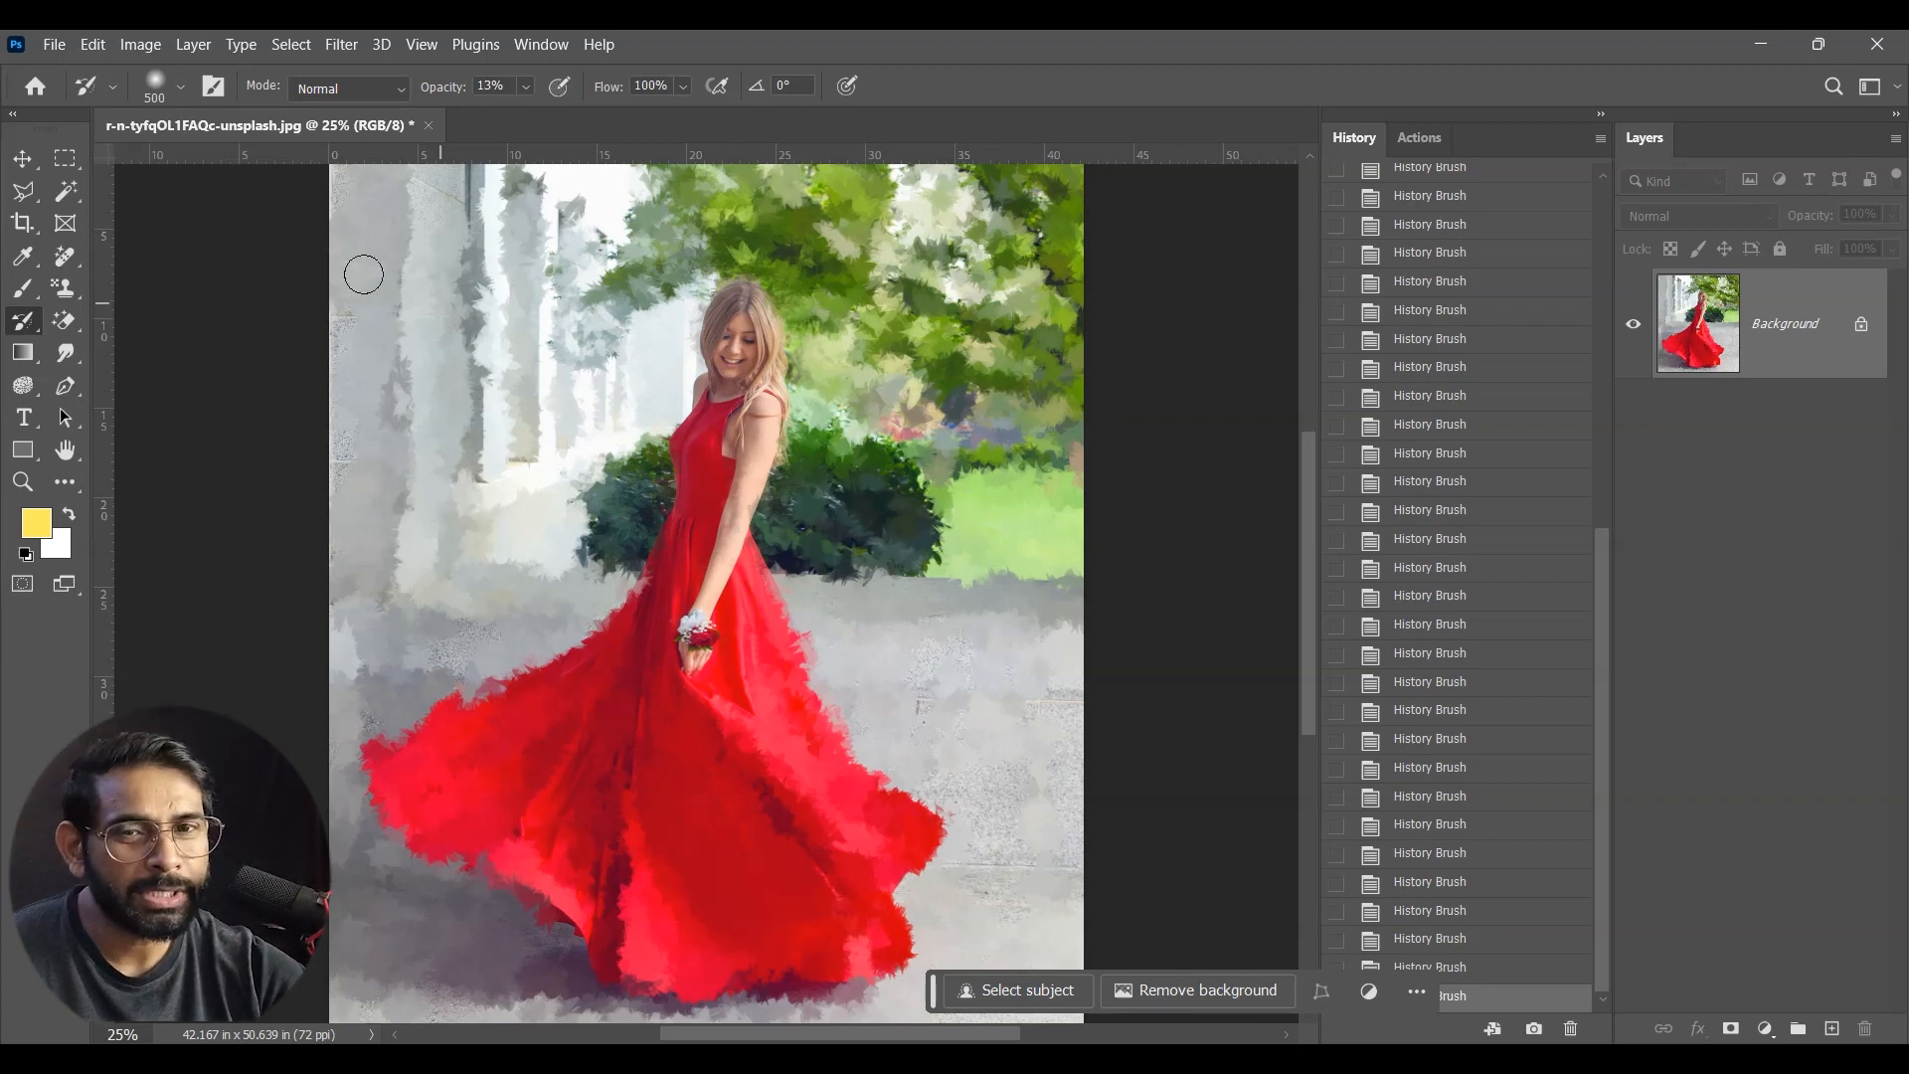
Step: Switch to the Art History Brush for the congo-7050833_1920.jpg portrait
{"action": "right_click", "coordinate": [15, 323]}
{"action": "left_click", "coordinate": [149, 349]}
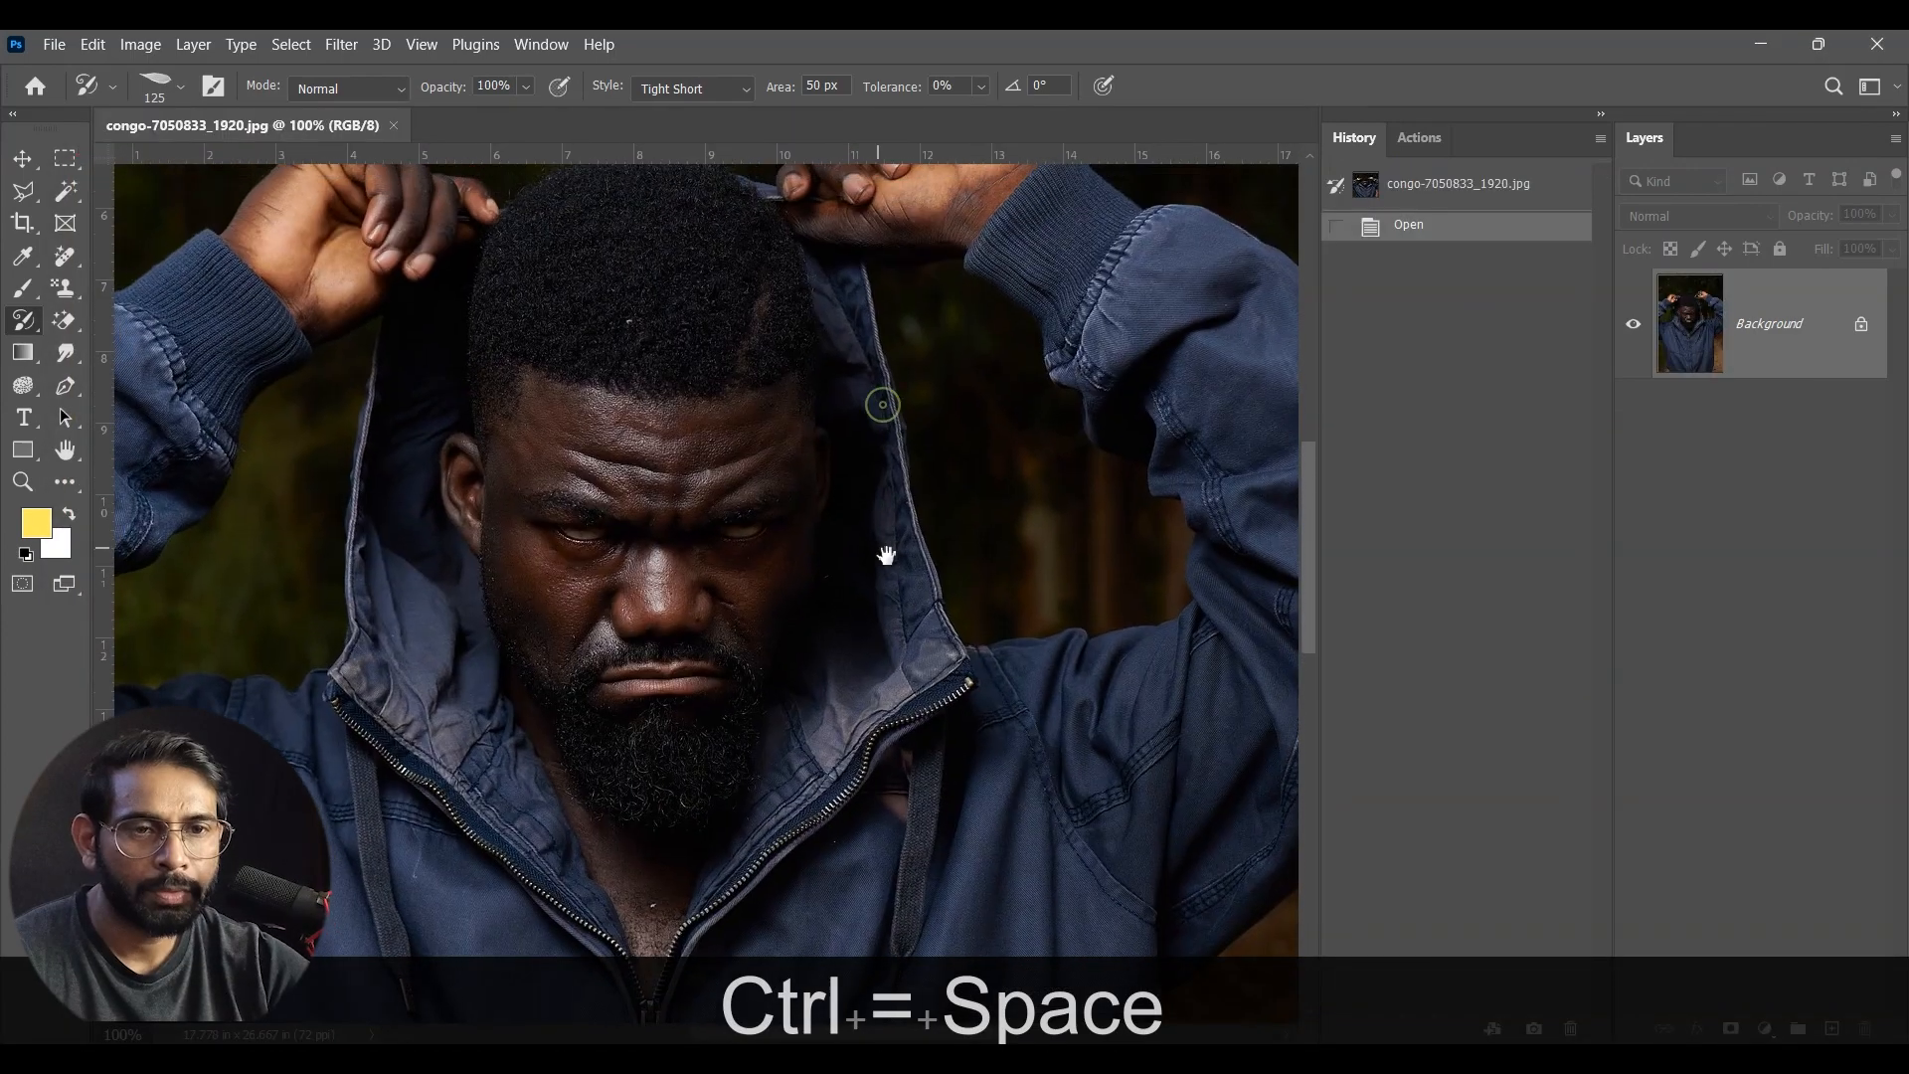
{"action": "left_click", "coordinate": [885, 589], "text": "ctrl"}
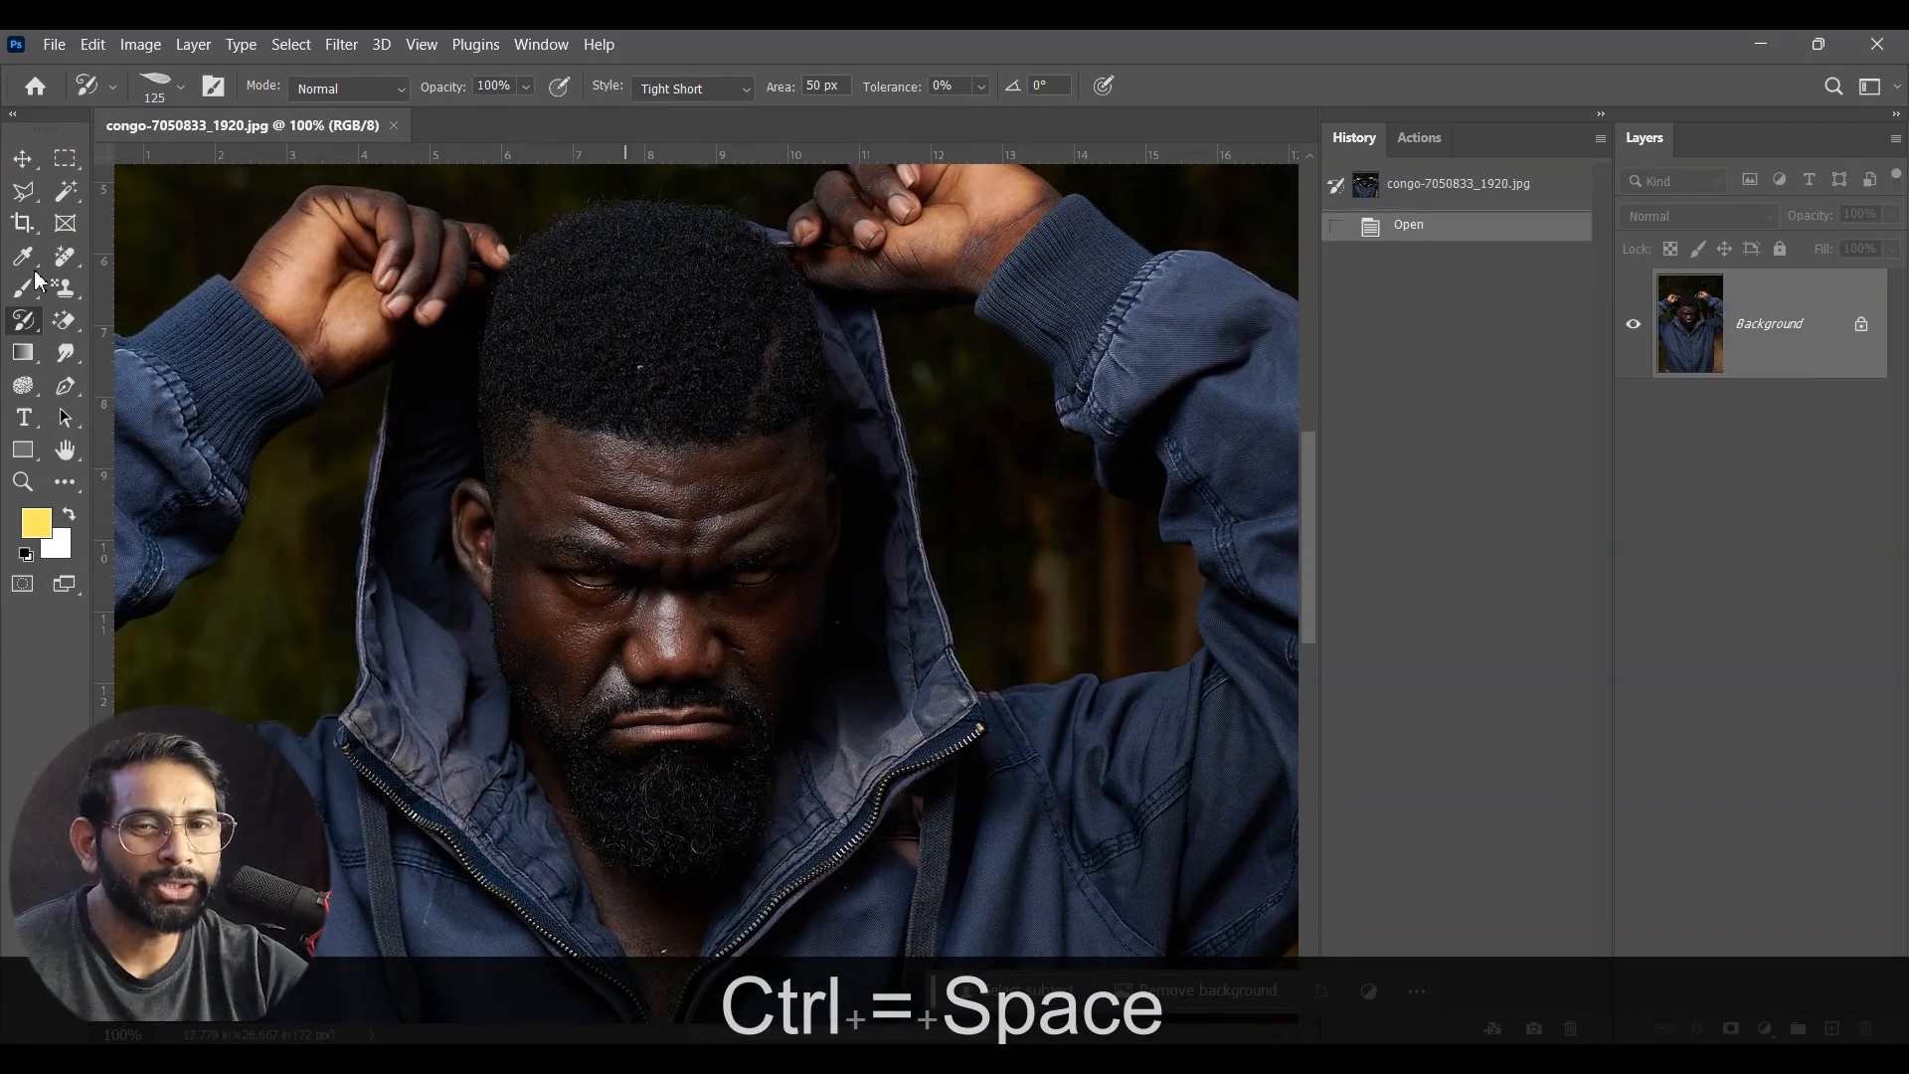
{"action": "right_click", "coordinate": [26, 326]}
{"action": "left_click", "coordinate": [135, 343]}
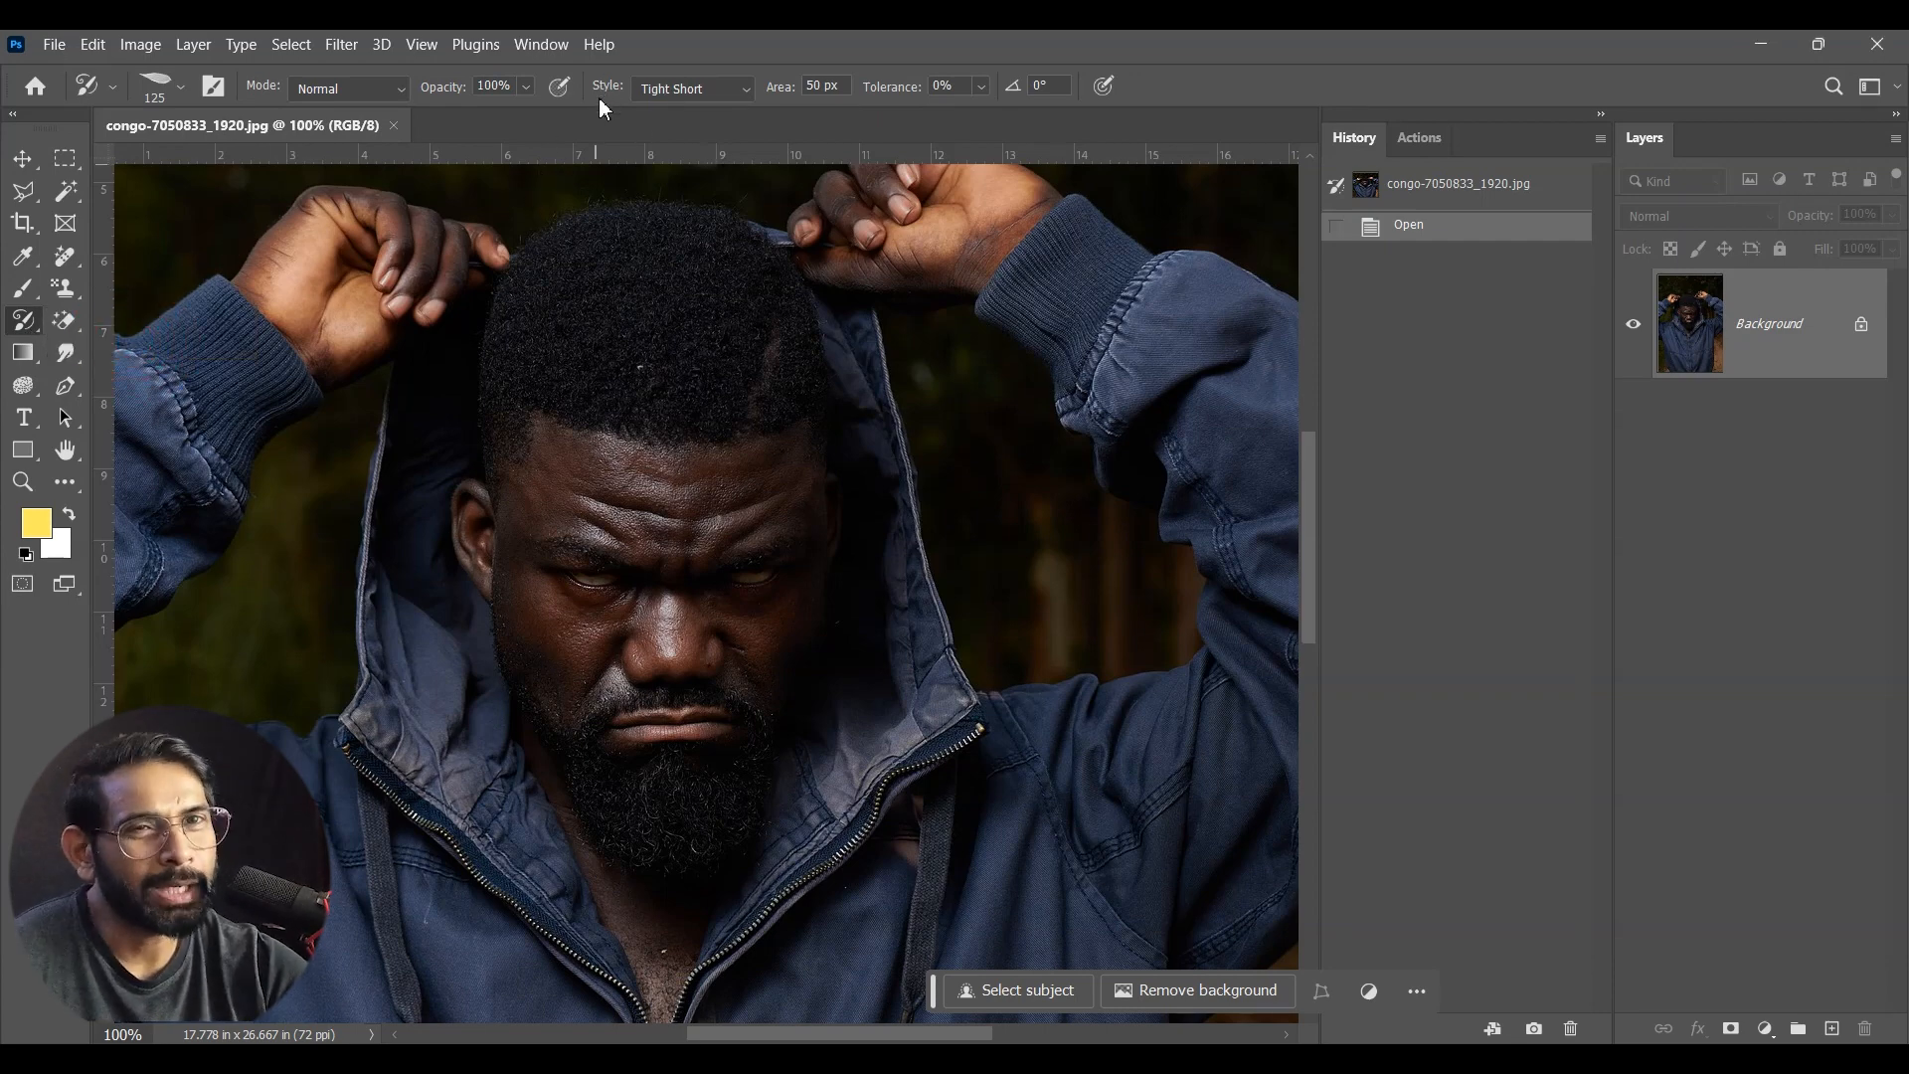
Step: Try the Tight Short style at 125 px over the man's head, and undo the stroke
{"action": "left_click", "coordinate": [732, 86]}
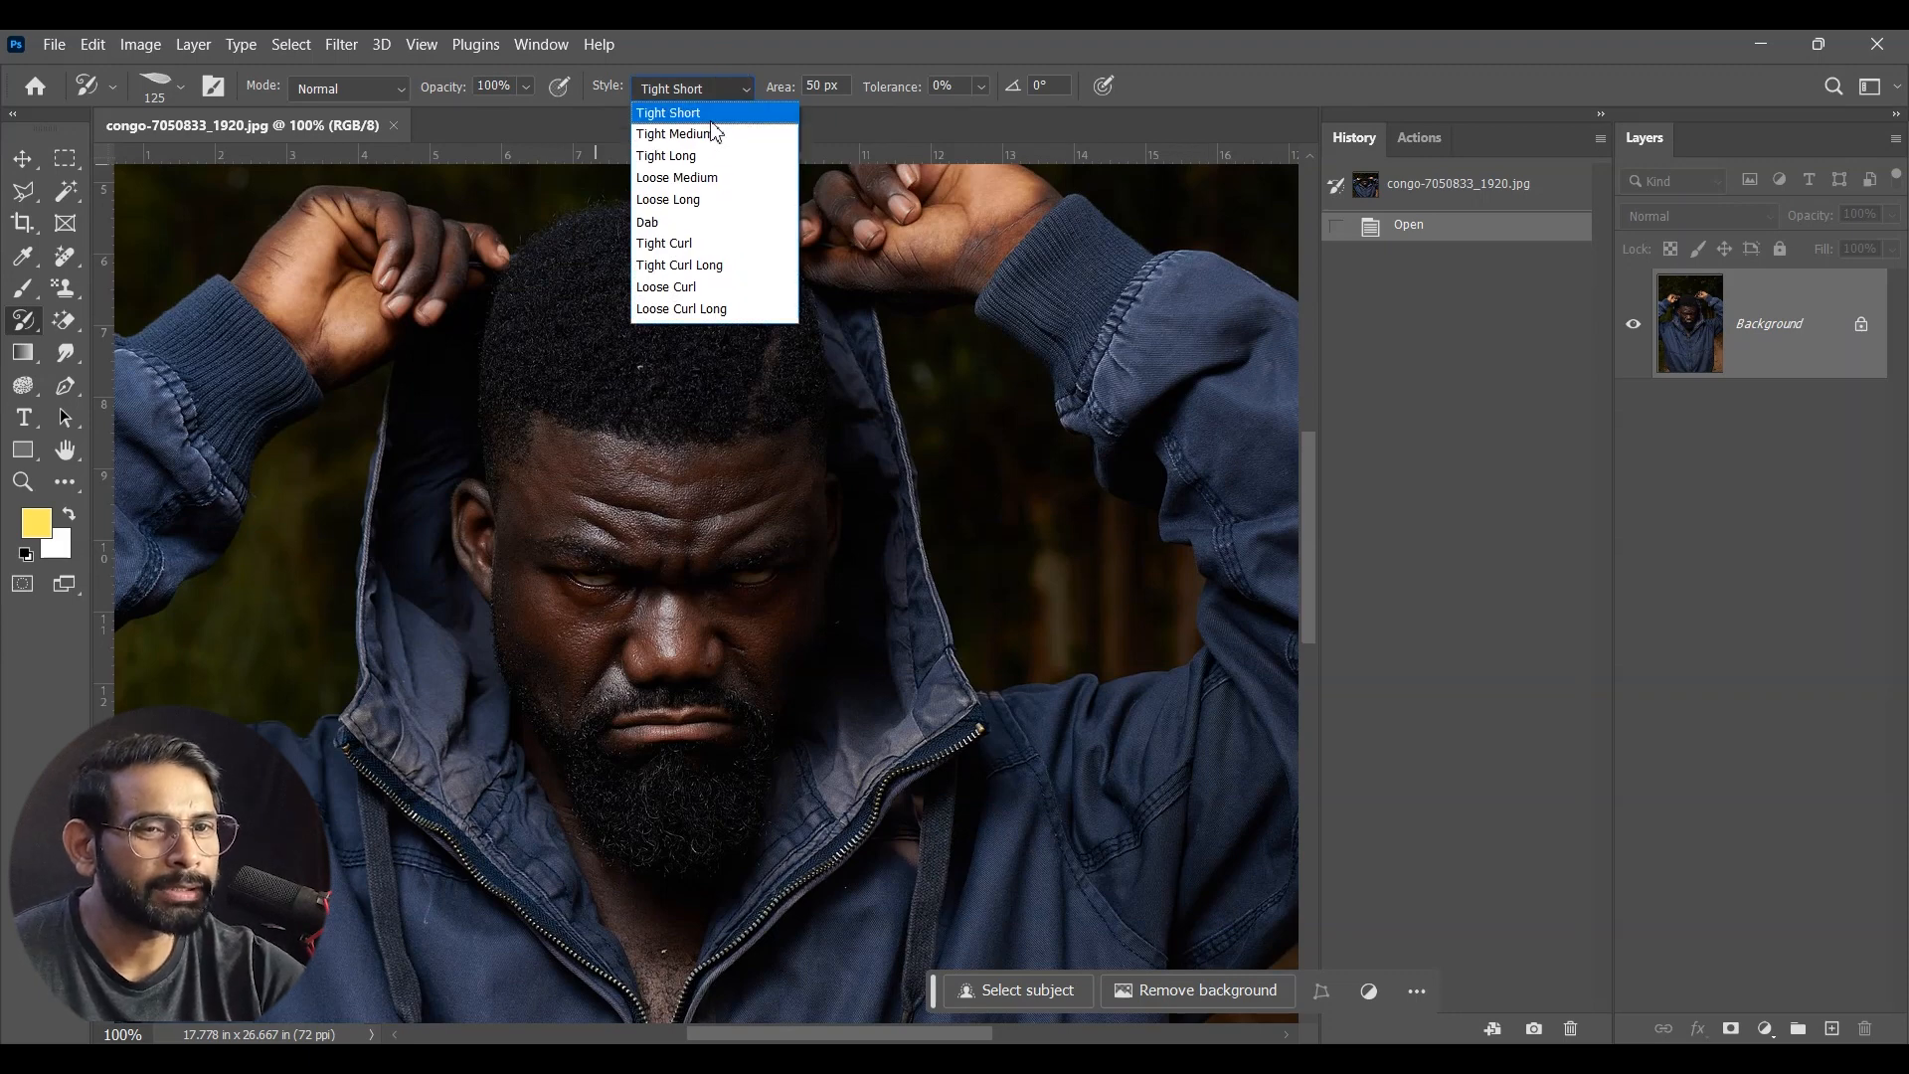
{"action": "left_click", "coordinate": [696, 112]}
{"action": "mouse_move", "coordinate": [696, 447]}
{"action": "left_mouse_down"}
{"action": "mouse_move", "coordinate": [576, 434]}
{"action": "mouse_move", "coordinate": [652, 776]}
{"action": "mouse_move", "coordinate": [732, 610]}
{"action": "mouse_move", "coordinate": [580, 332]}
{"action": "mouse_move", "coordinate": [587, 687]}
{"action": "left_mouse_up"}
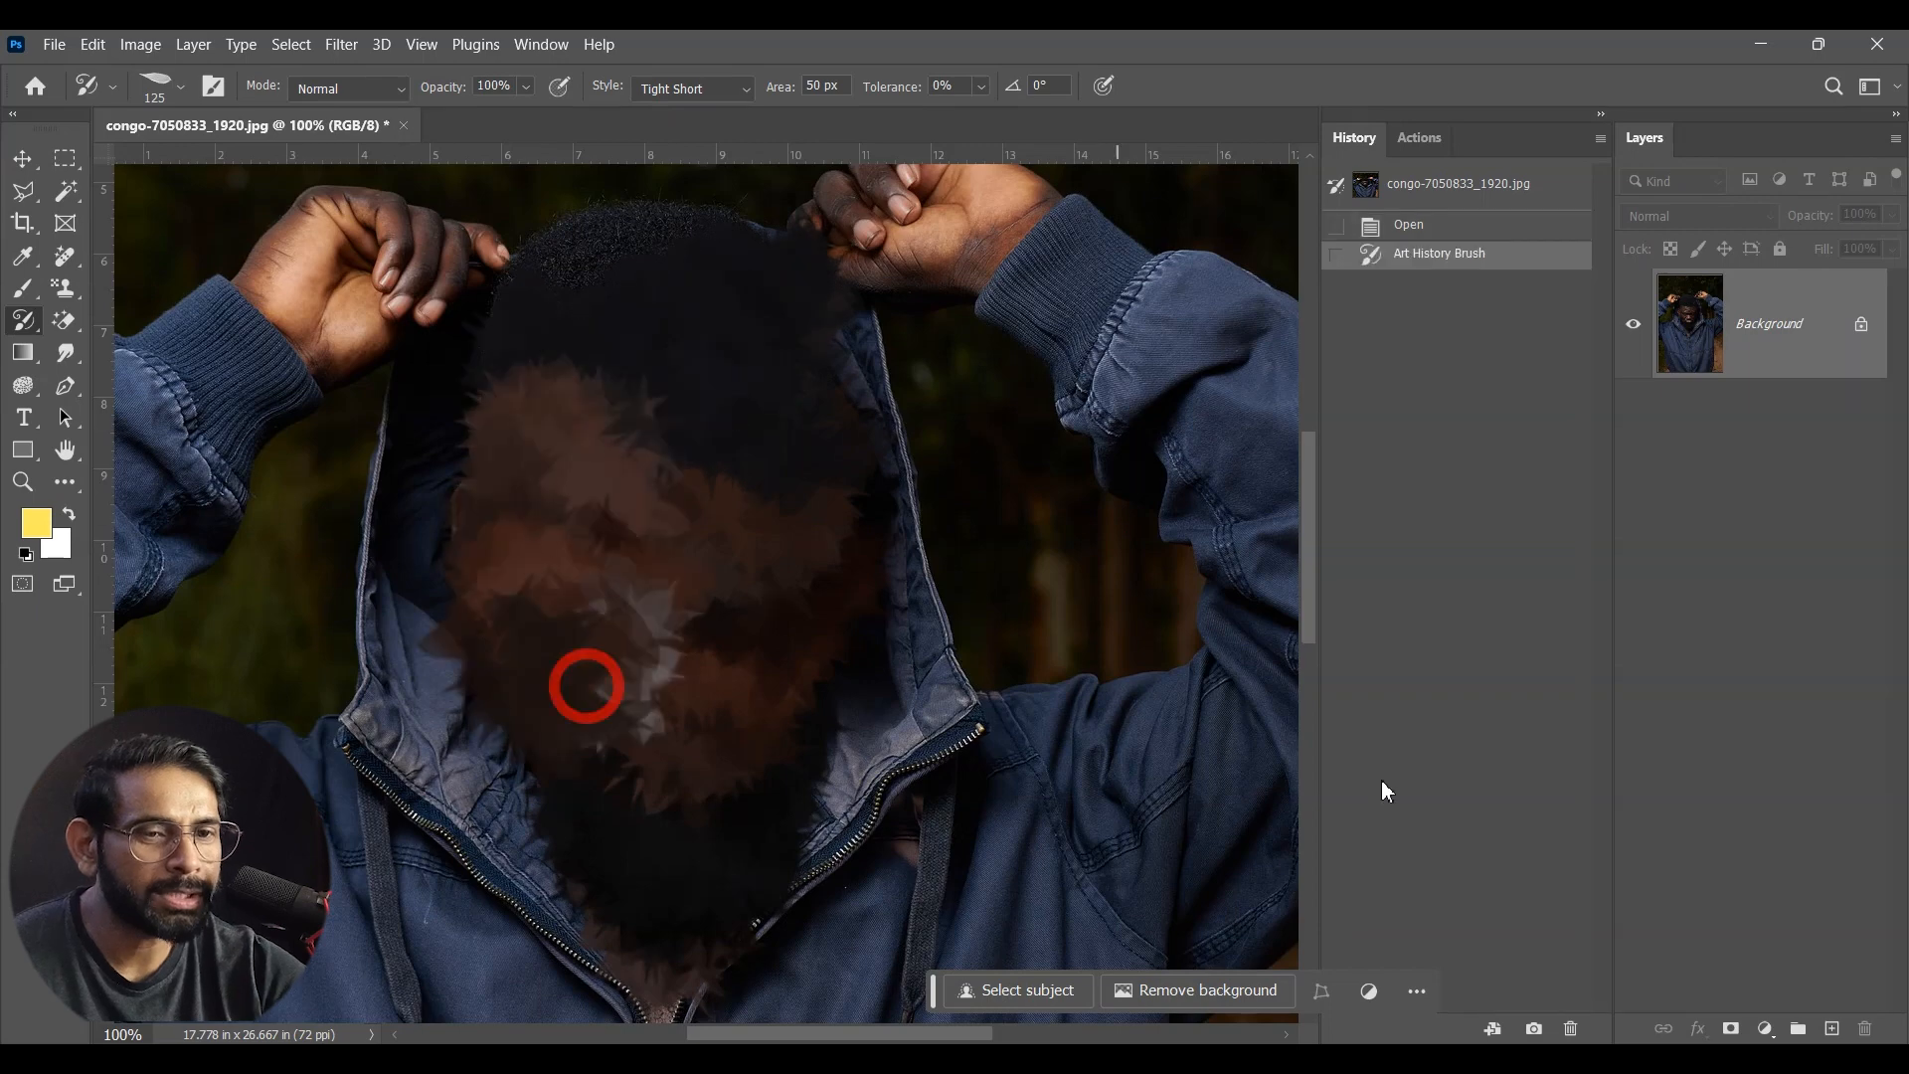
{"action": "key", "text": "ctrl+z"}
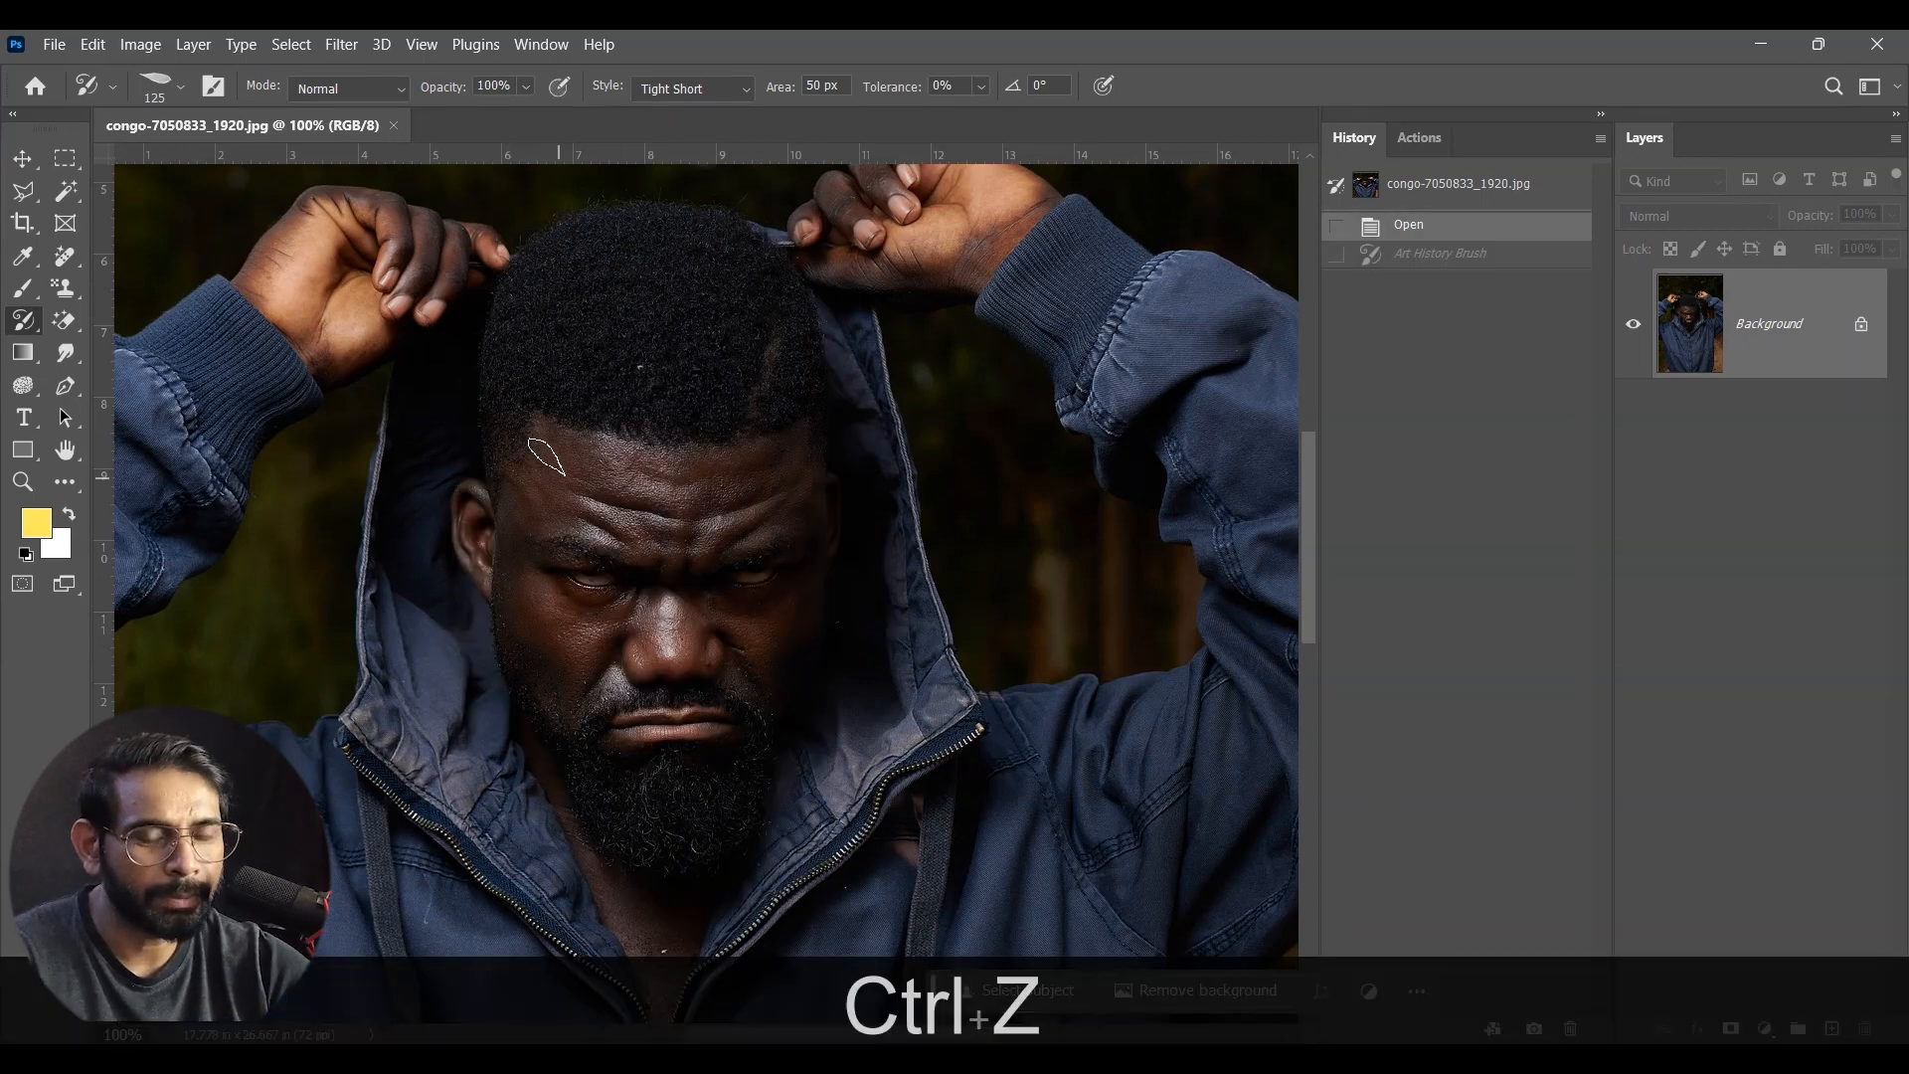
Step: Reduce the Art History Brush to 20 px and paint over the man's hair, face and beard in the Tight Short style
{"action": "key", "text": "bracketleft"}
{"action": "key", "text": "bracketleft"}
{"action": "key", "text": "bracketleft"}
{"action": "key", "text": "bracketleft"}
{"action": "key", "text": "bracketleft"}
{"action": "key", "text": "bracketleft"}
{"action": "key", "text": "bracketleft"}
{"action": "key", "text": "bracketleft"}
{"action": "key", "text": "bracketleft"}
{"action": "key", "text": "bracketleft"}
{"action": "key", "text": "bracketleft"}
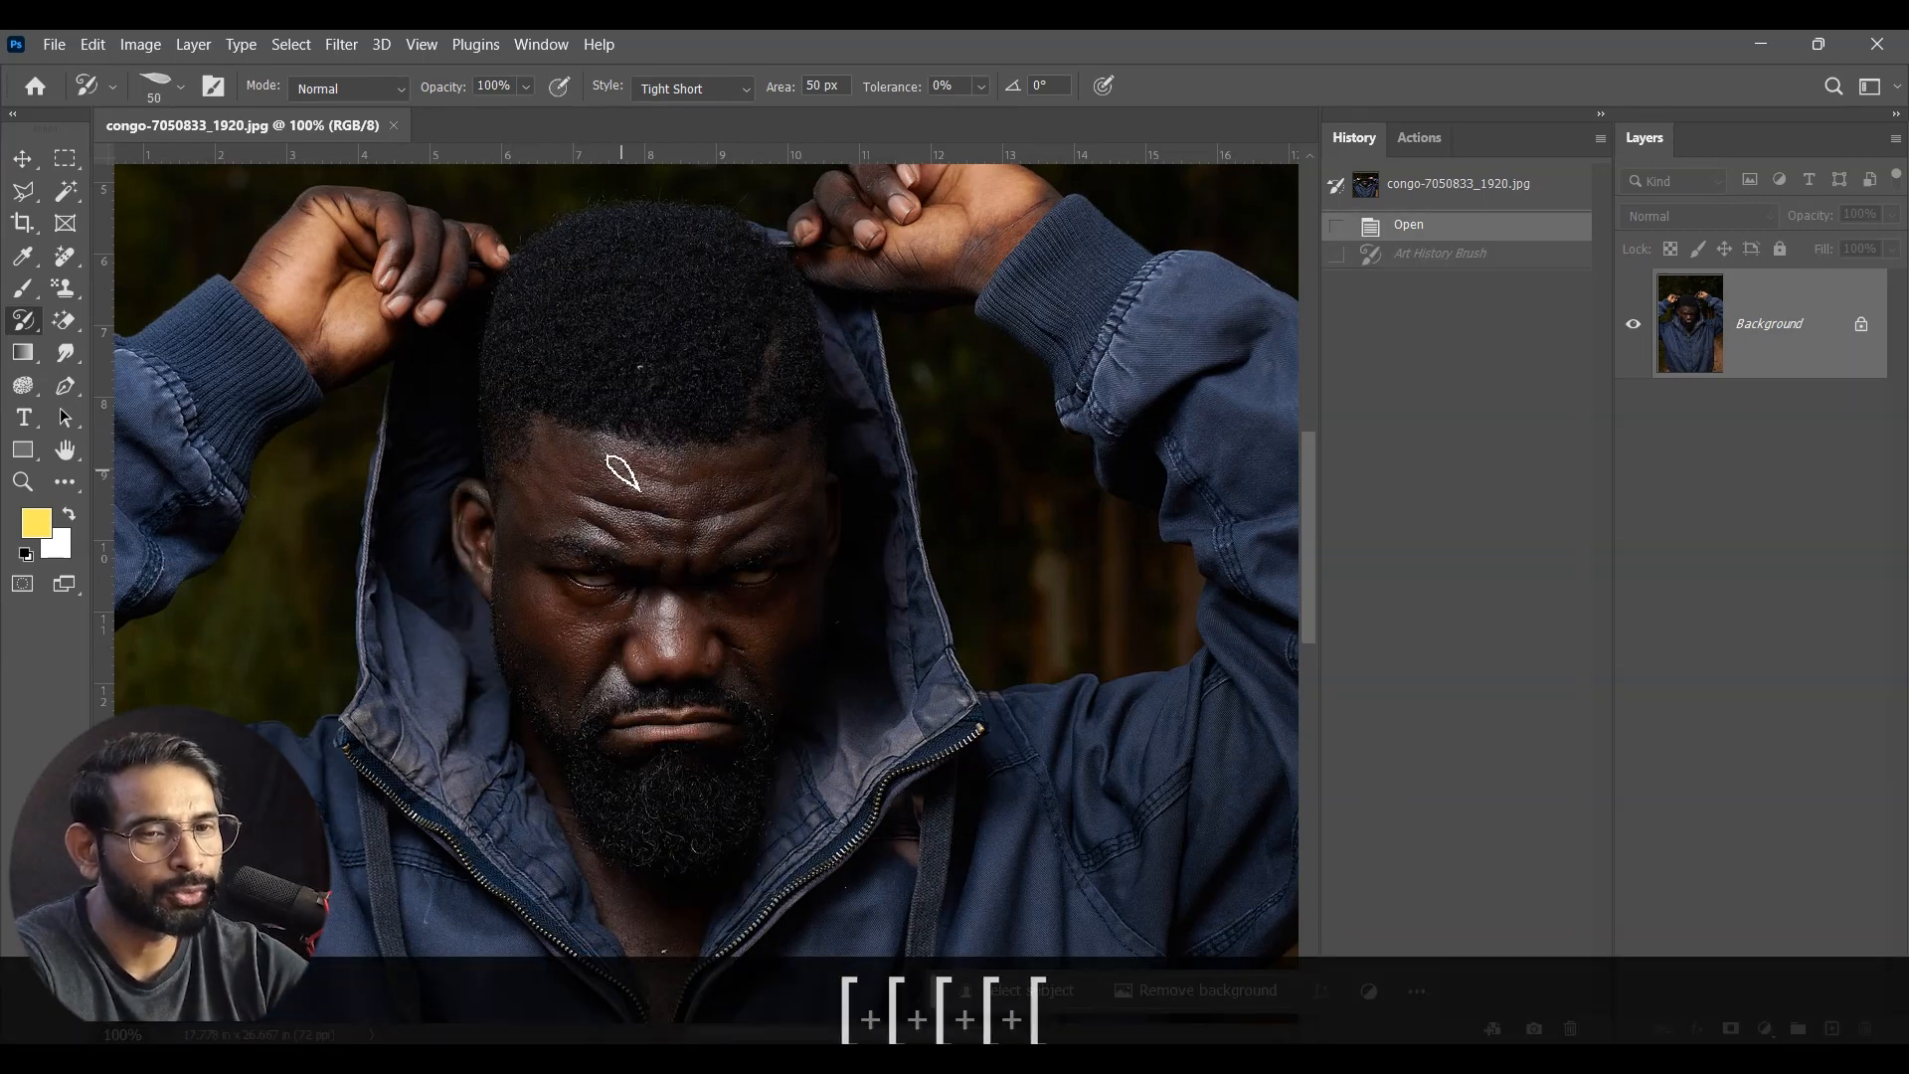
{"action": "mouse_move", "coordinate": [642, 308]}
{"action": "left_mouse_down"}
{"action": "mouse_move", "coordinate": [585, 375]}
{"action": "mouse_move", "coordinate": [667, 415]}
{"action": "mouse_move", "coordinate": [722, 378]}
{"action": "mouse_move", "coordinate": [721, 291]}
{"action": "mouse_move", "coordinate": [828, 412]}
{"action": "mouse_move", "coordinate": [648, 472]}
{"action": "mouse_move", "coordinate": [748, 501]}
{"action": "mouse_move", "coordinate": [663, 575]}
{"action": "mouse_move", "coordinate": [826, 627]}
{"action": "mouse_move", "coordinate": [559, 731]}
{"action": "mouse_move", "coordinate": [712, 780]}
{"action": "mouse_move", "coordinate": [699, 892]}
{"action": "mouse_move", "coordinate": [677, 900]}
{"action": "mouse_move", "coordinate": [584, 678]}
{"action": "mouse_move", "coordinate": [483, 575]}
{"action": "left_mouse_up"}
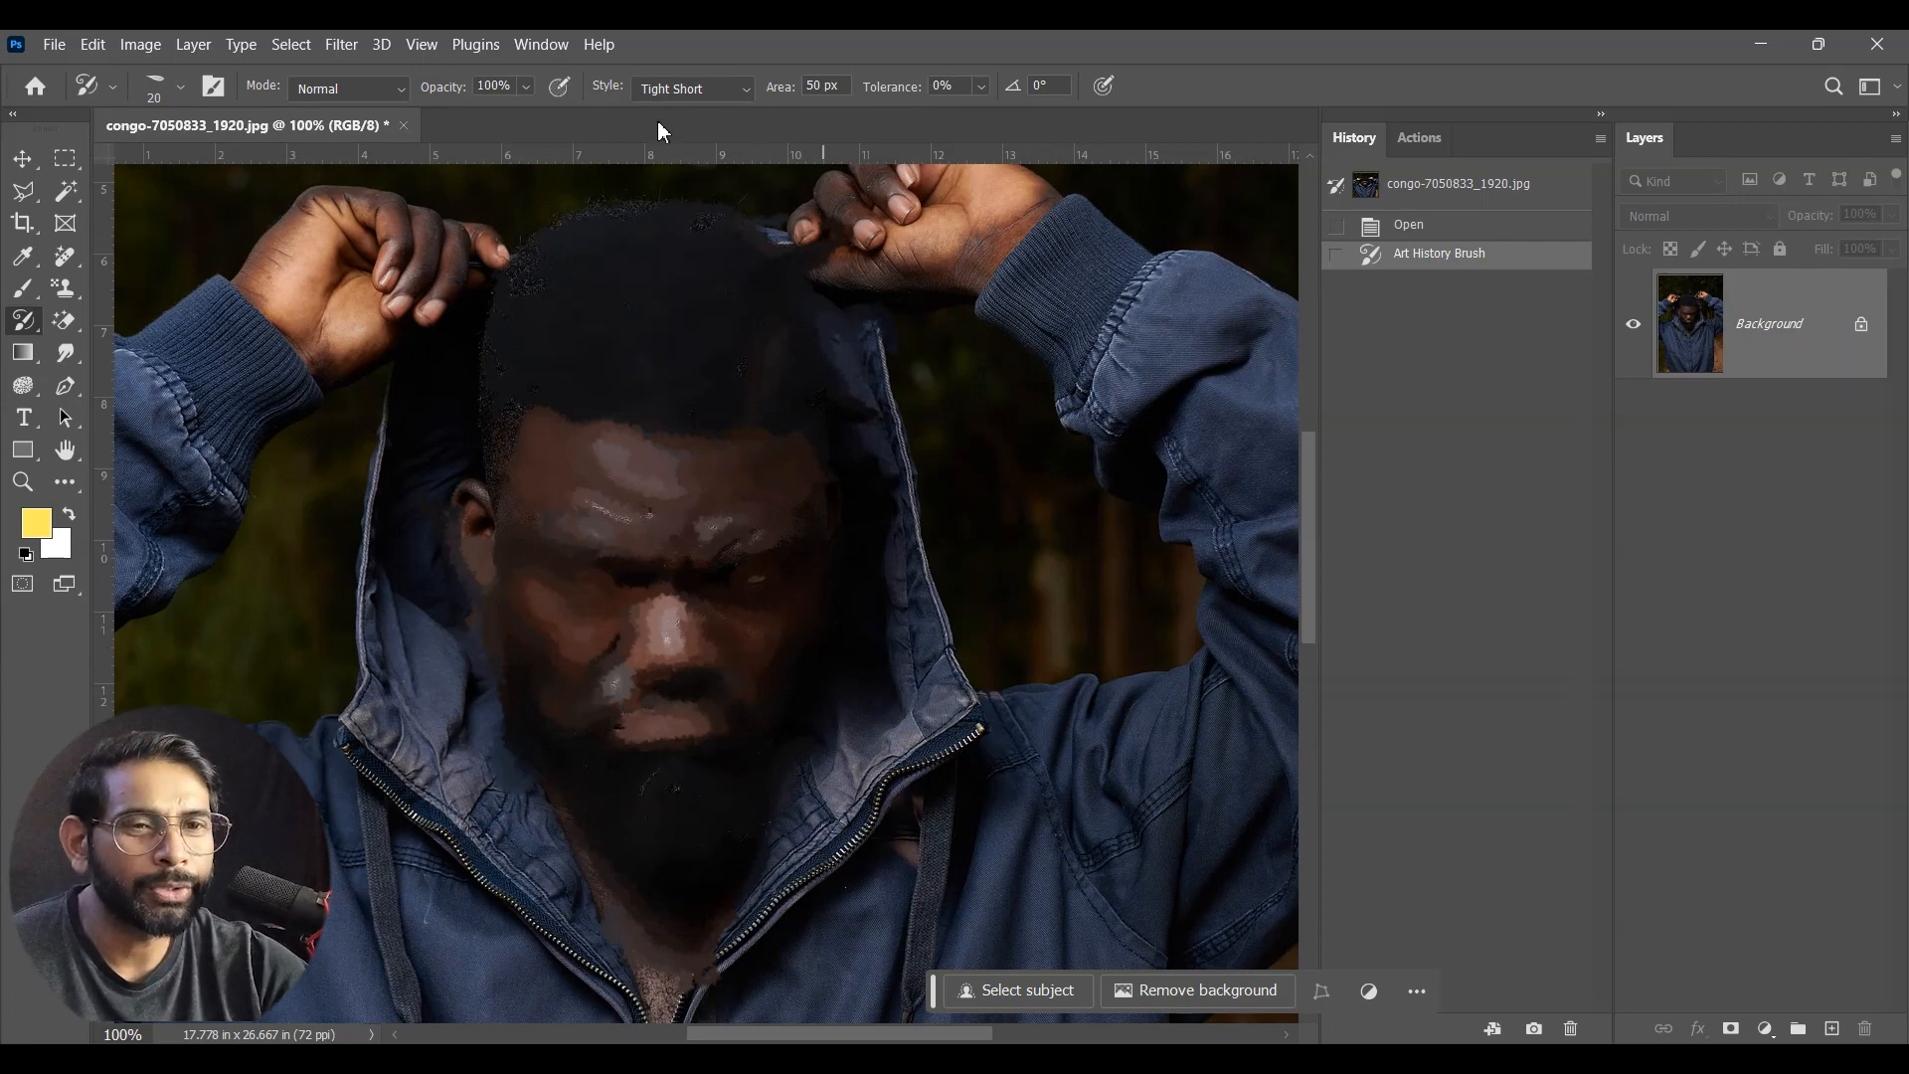
Step: Undo the Tight Short stroke, try the Tight Medium style over the man's head and hood, and undo that stroke
{"action": "left_click", "coordinate": [686, 85]}
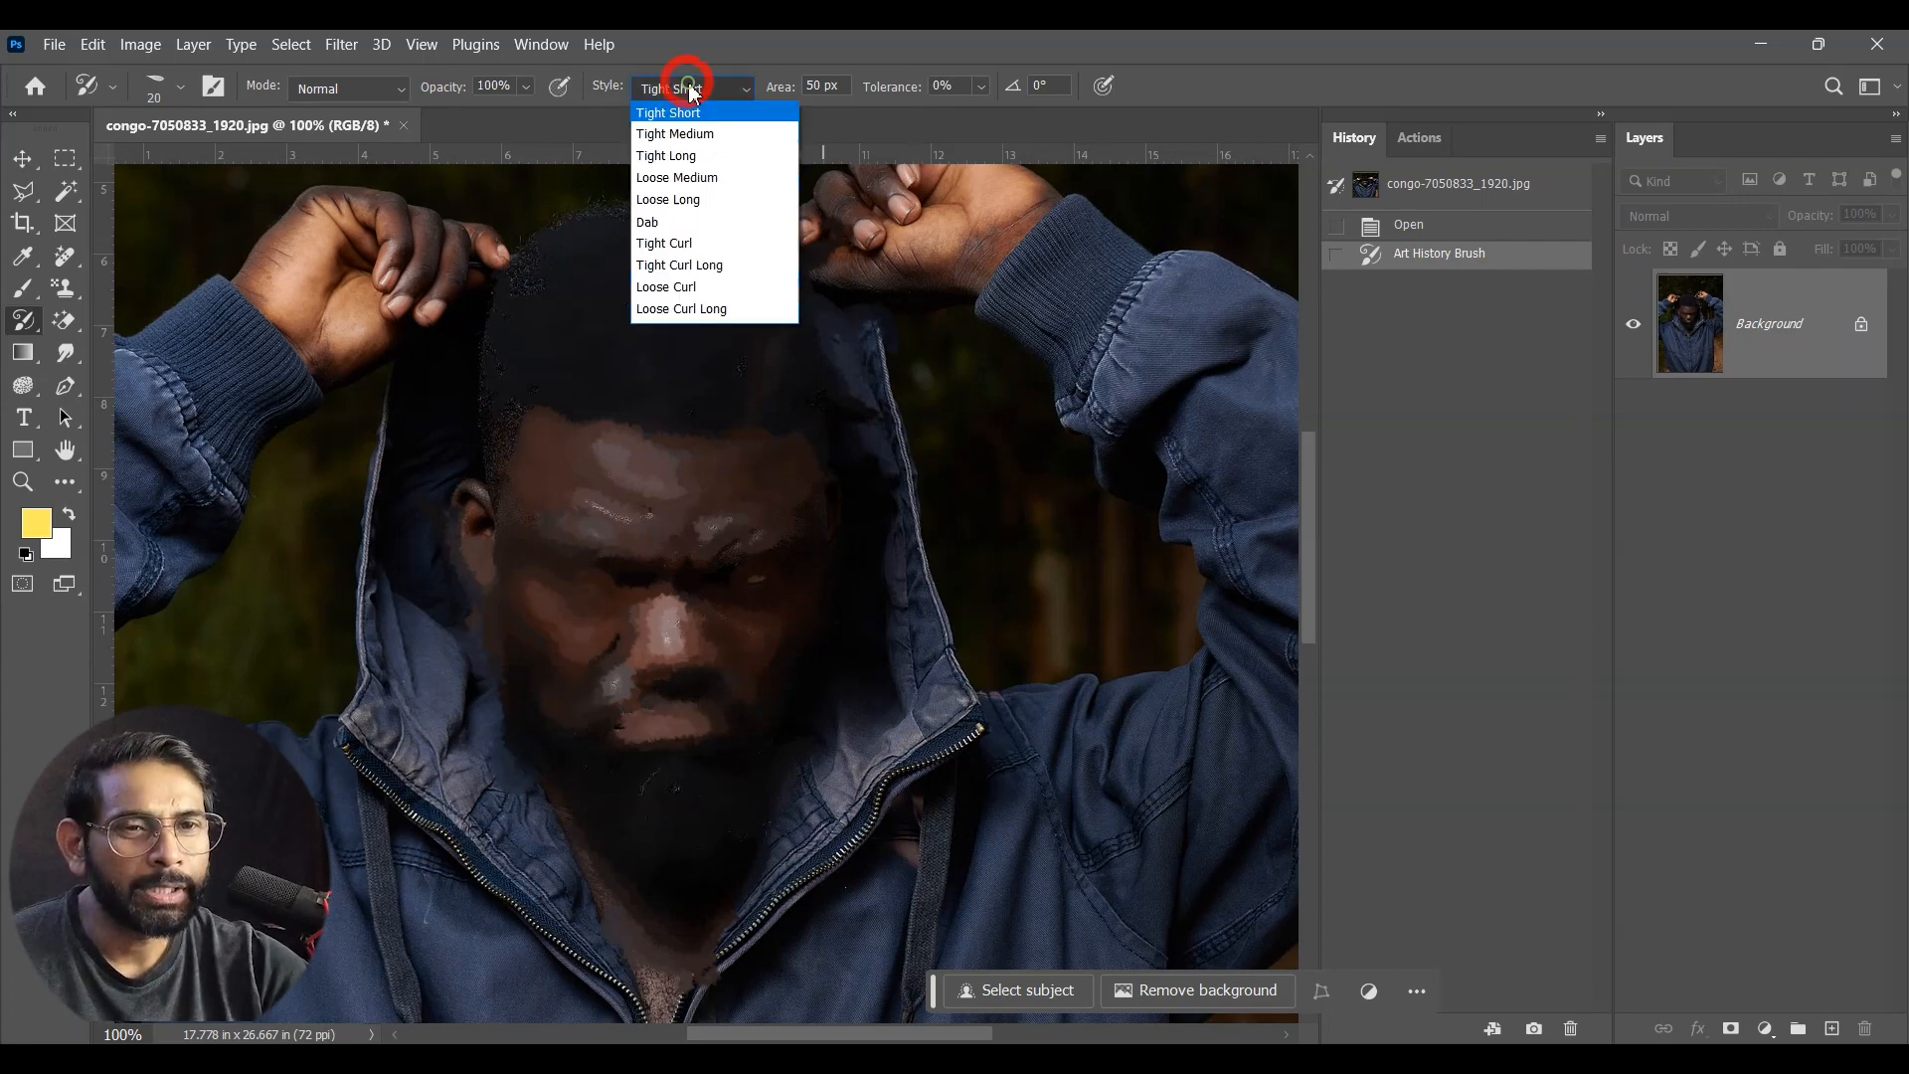
{"action": "left_click", "coordinate": [690, 134]}
{"action": "key", "text": "ctrl+z"}
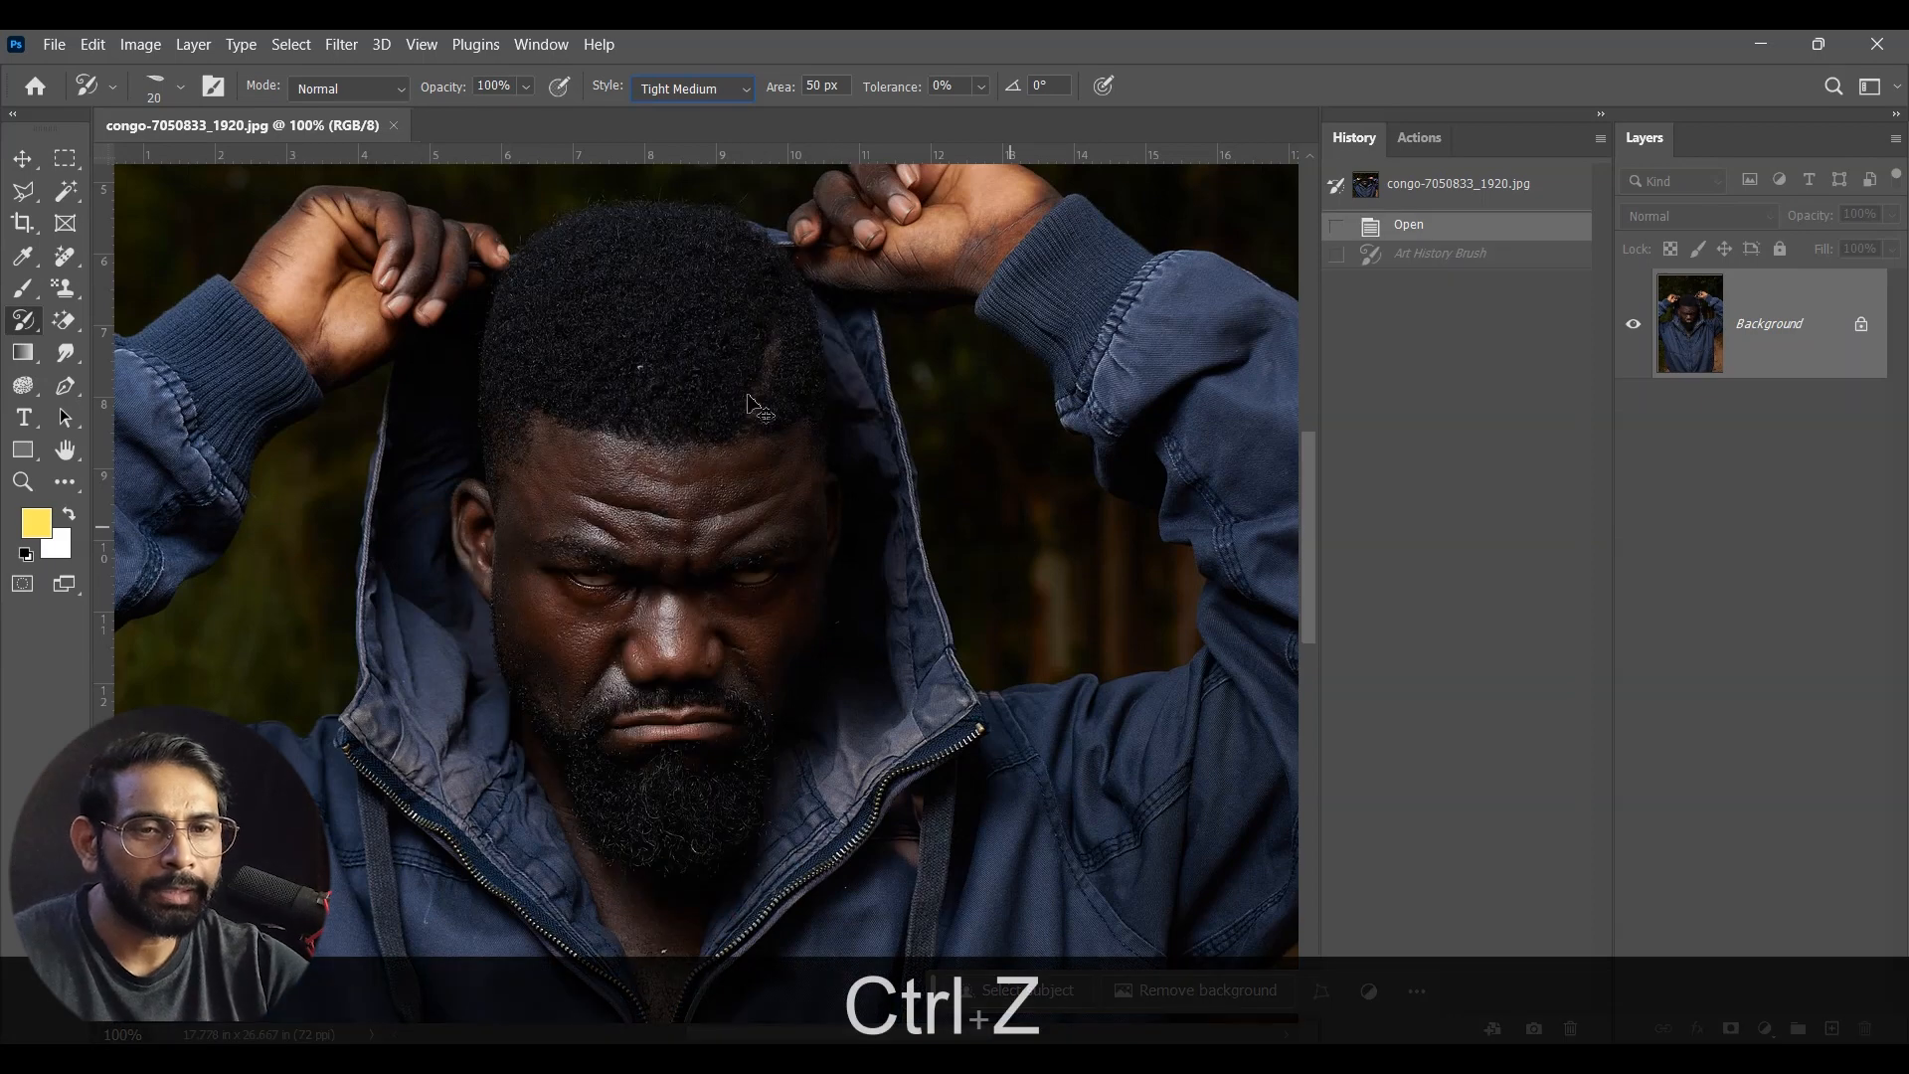
{"action": "mouse_move", "coordinate": [673, 660]}
{"action": "left_mouse_down"}
{"action": "mouse_move", "coordinate": [642, 775]}
{"action": "mouse_move", "coordinate": [653, 891]}
{"action": "mouse_move", "coordinate": [539, 724]}
{"action": "mouse_move", "coordinate": [474, 560]}
{"action": "mouse_move", "coordinate": [598, 827]}
{"action": "mouse_move", "coordinate": [409, 764]}
{"action": "left_mouse_up"}
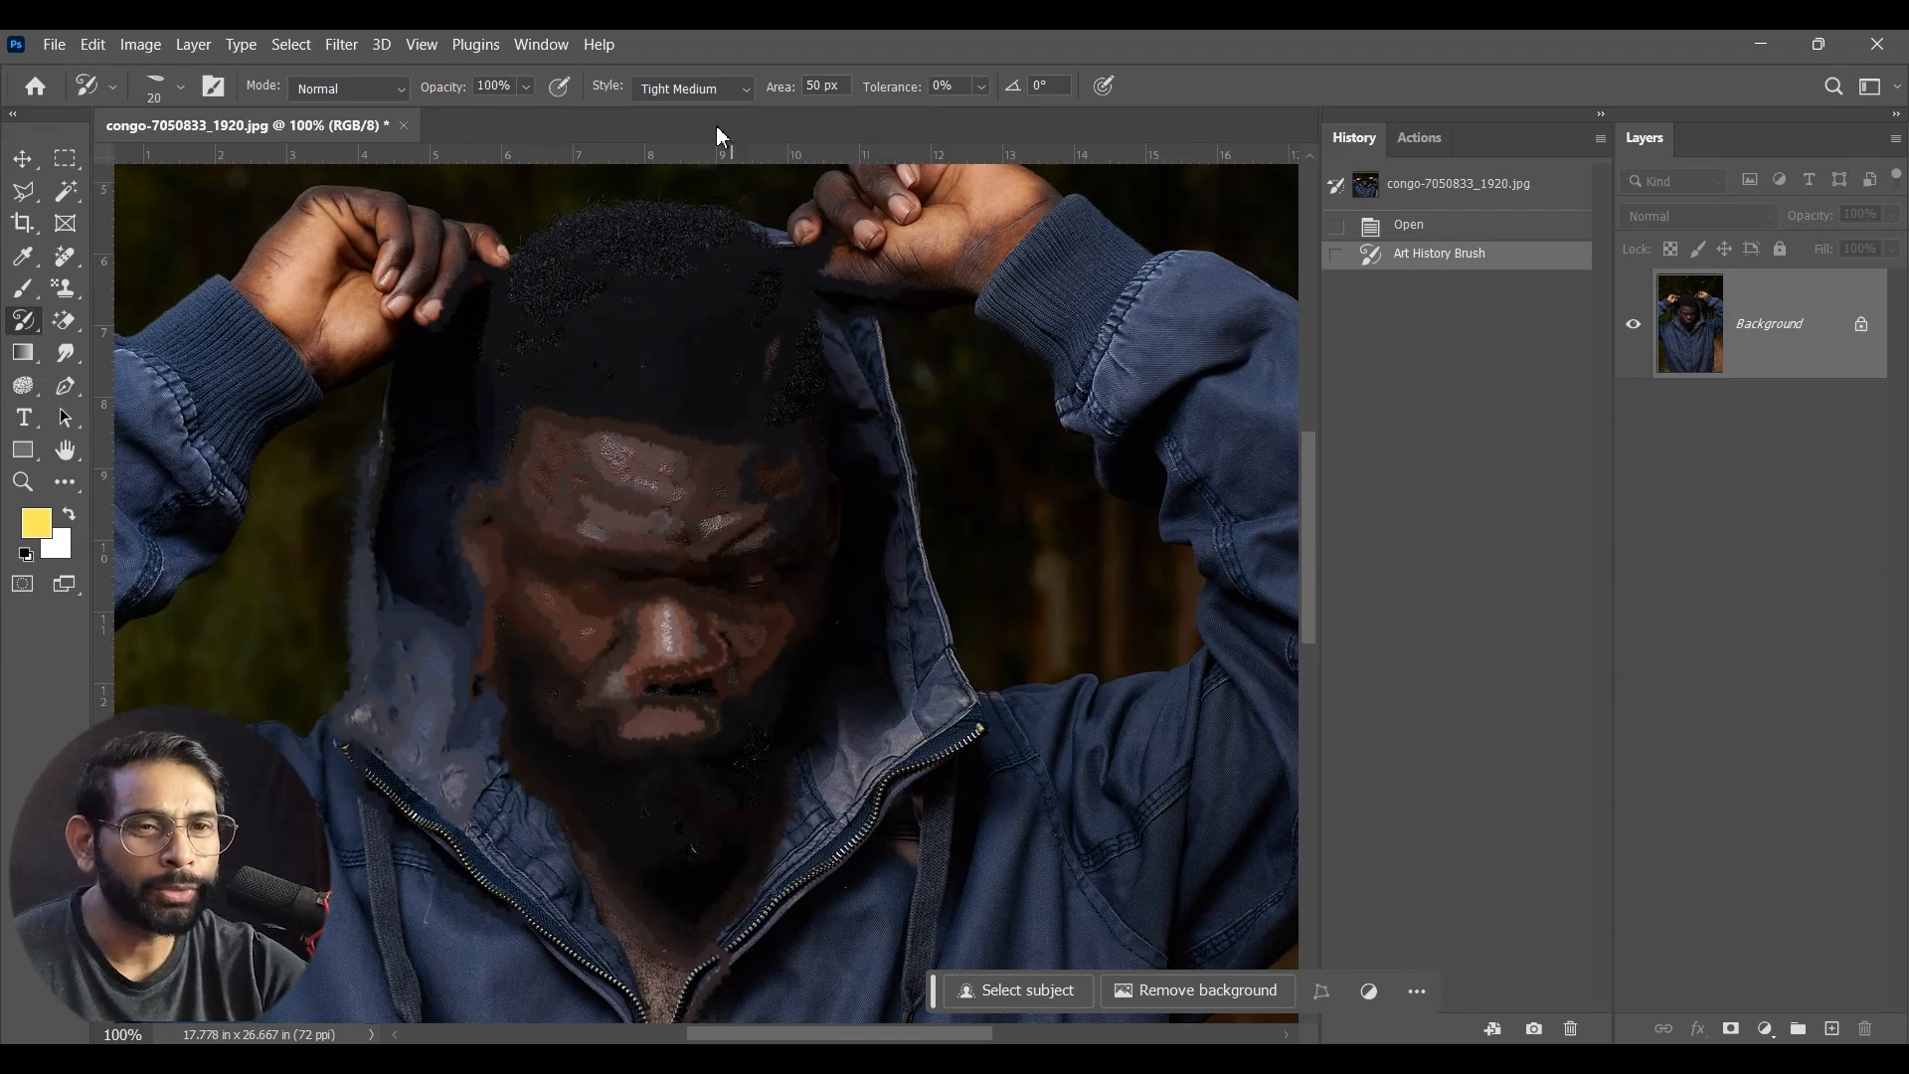
{"action": "key", "text": "ctrl+z"}
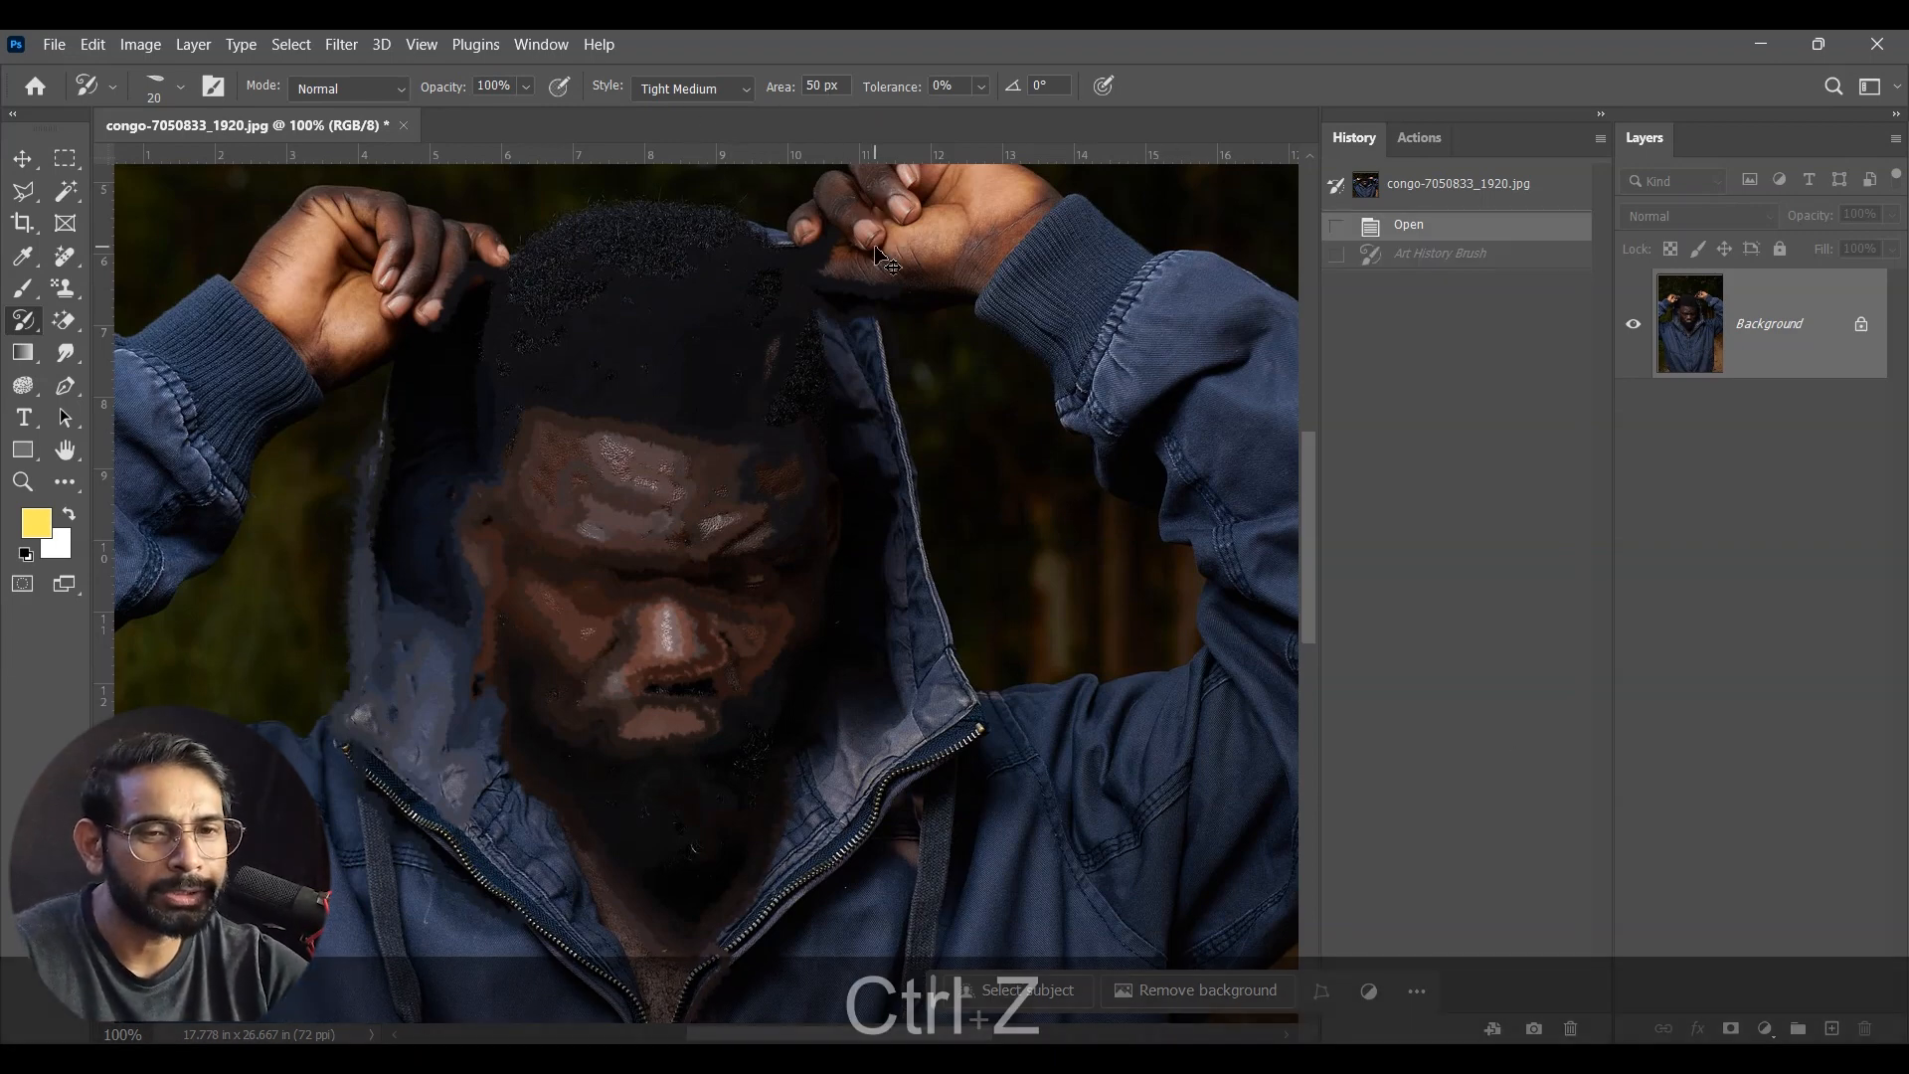
Step: Try the Tight Long style over the man's hair, face and beard, and undo the stroke
{"action": "left_click", "coordinate": [686, 88]}
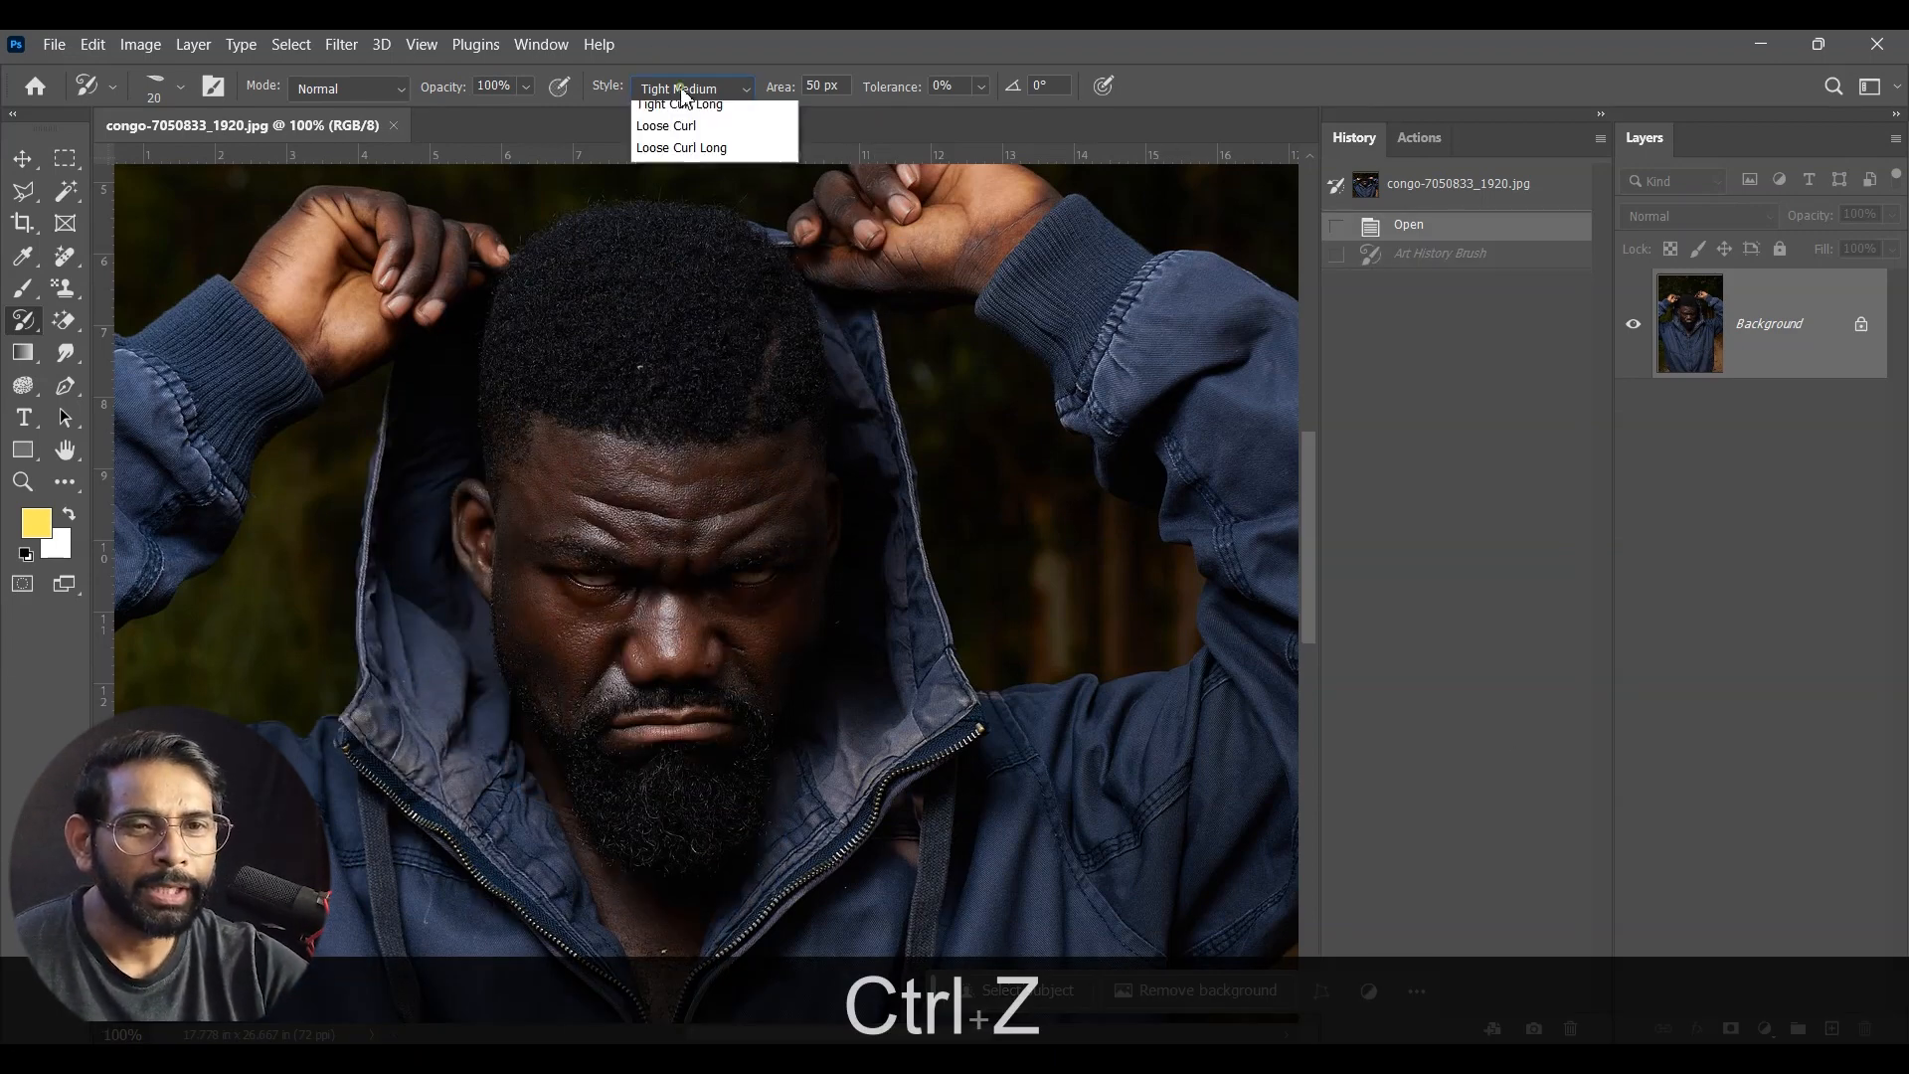
{"action": "left_click", "coordinate": [706, 157]}
{"action": "mouse_move", "coordinate": [647, 508]}
{"action": "left_mouse_down"}
{"action": "mouse_move", "coordinate": [730, 613]}
{"action": "mouse_move", "coordinate": [635, 753]}
{"action": "mouse_move", "coordinate": [681, 734]}
{"action": "mouse_move", "coordinate": [878, 539]}
{"action": "mouse_move", "coordinate": [724, 380]}
{"action": "mouse_move", "coordinate": [770, 487]}
{"action": "mouse_move", "coordinate": [665, 841]}
{"action": "mouse_move", "coordinate": [661, 938]}
{"action": "left_mouse_up"}
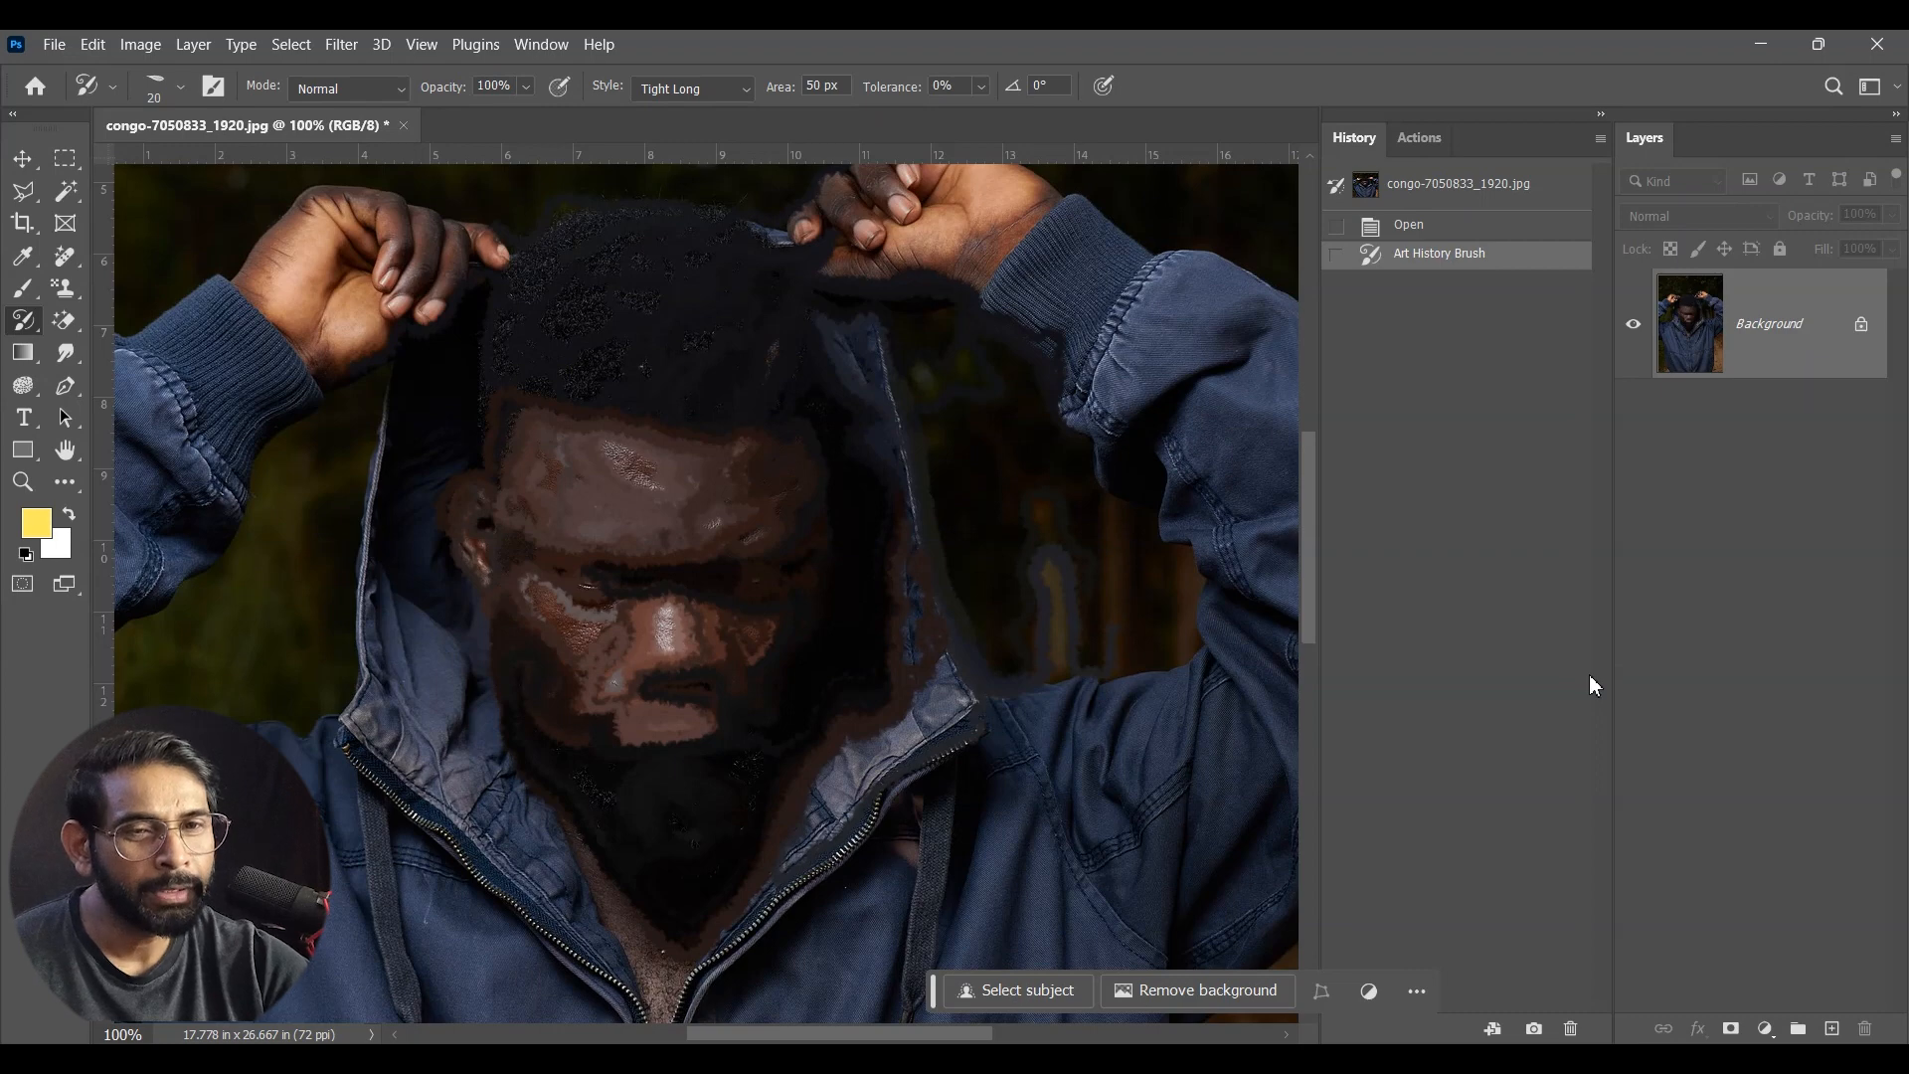
{"action": "key", "text": "ctrl"}
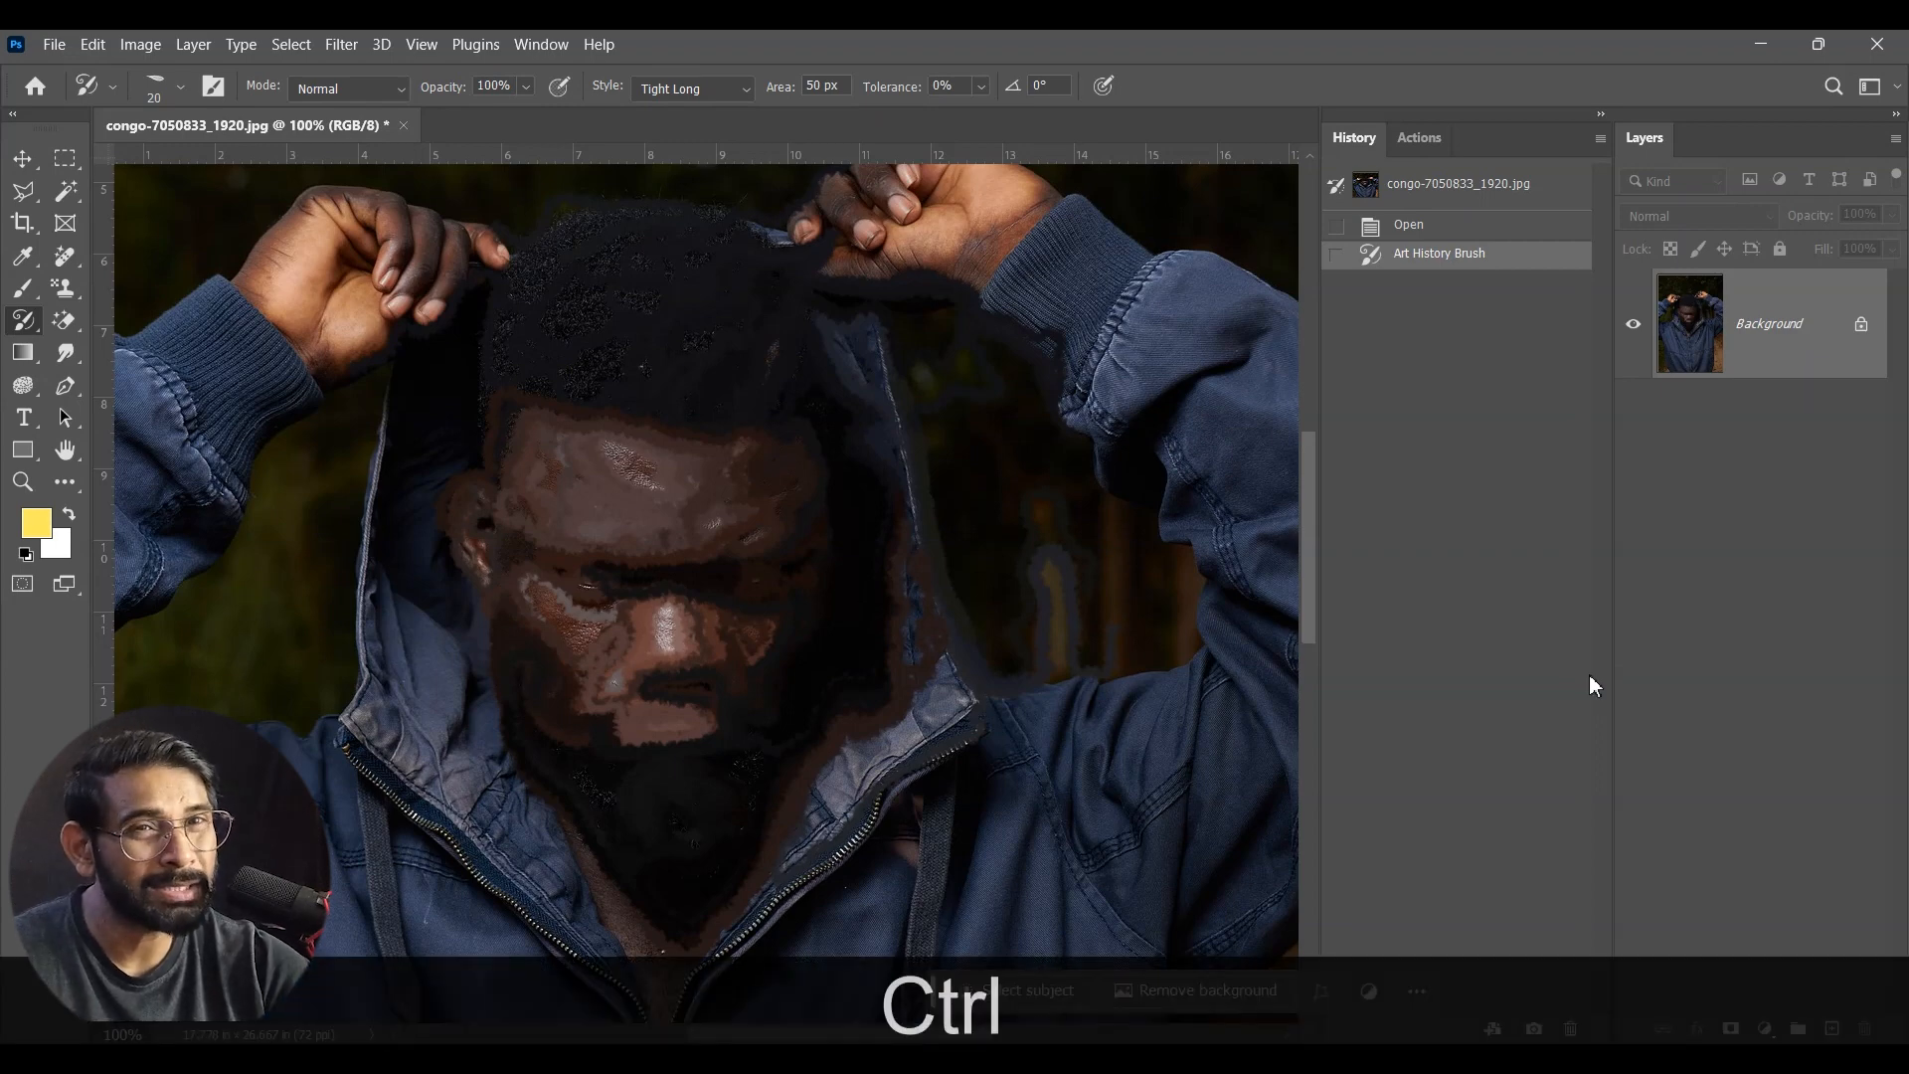
{"action": "key", "text": "ctrl+z"}
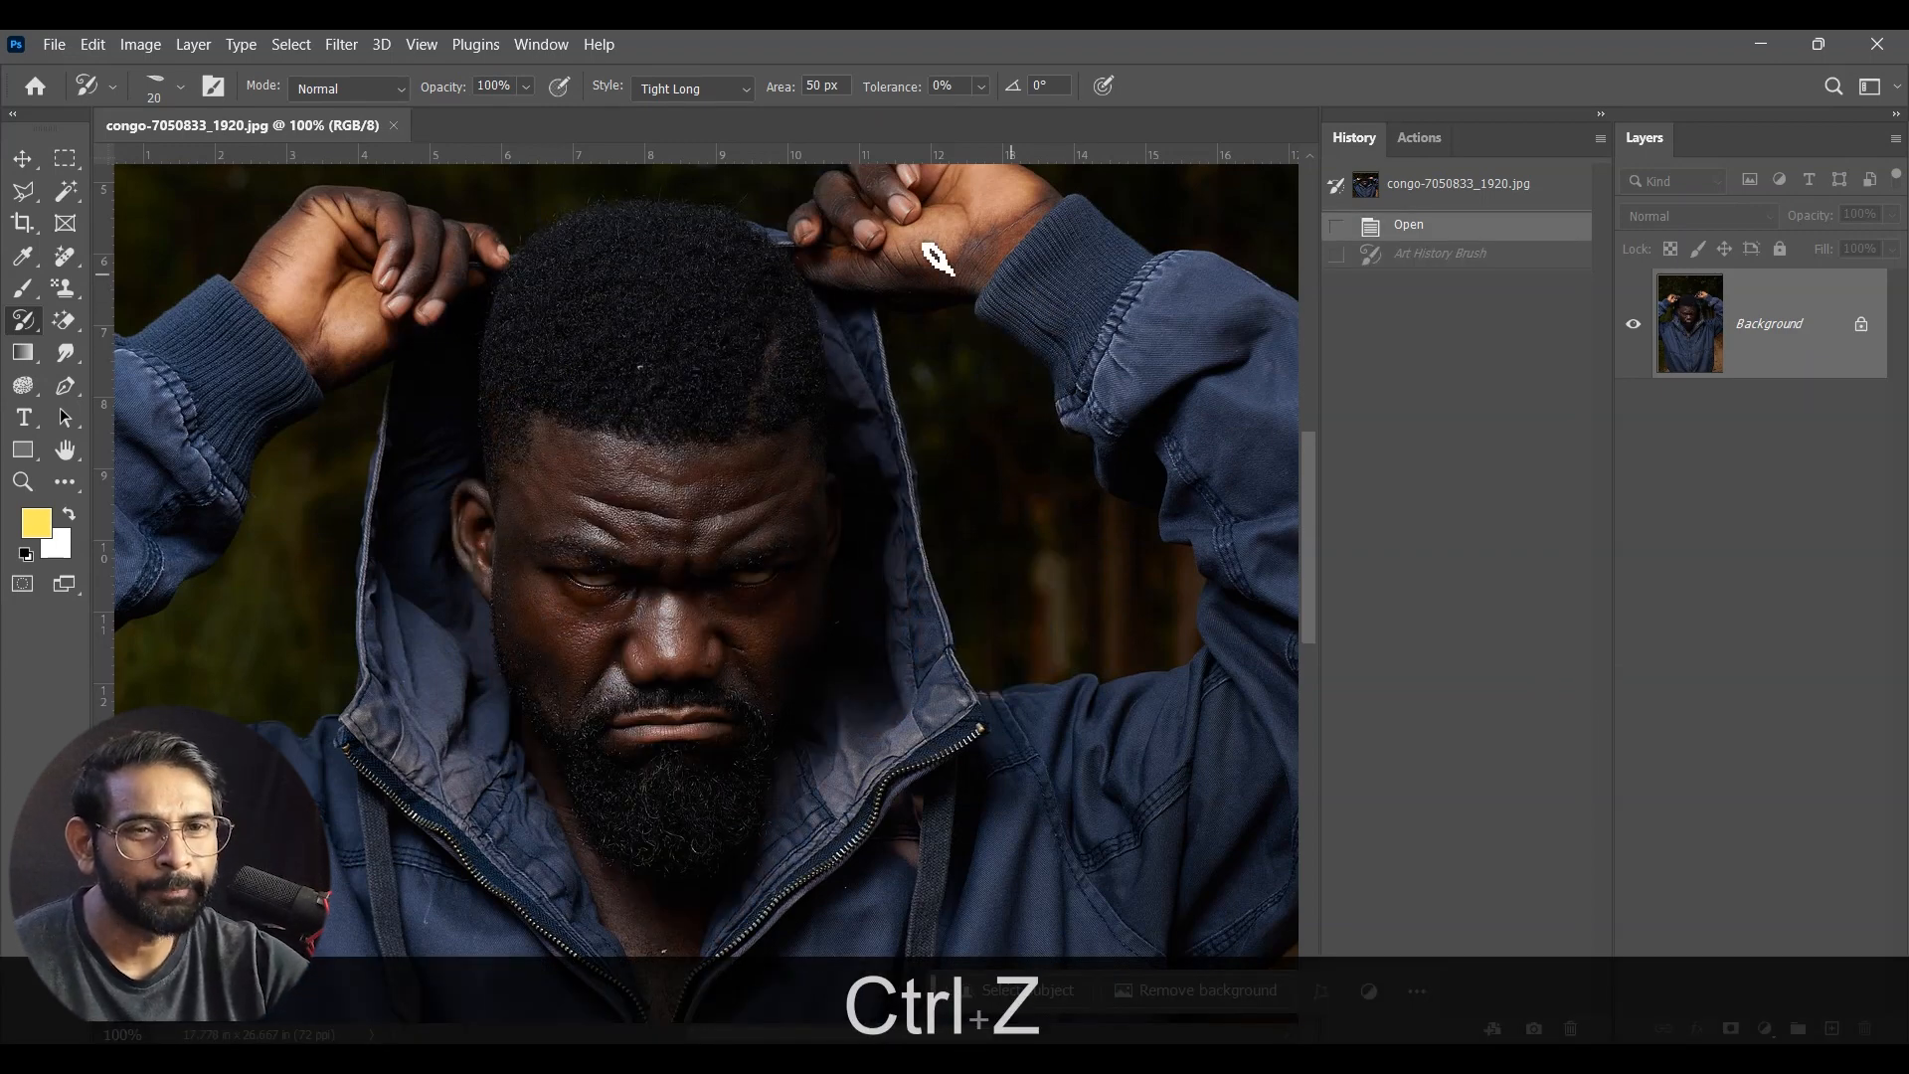
Step: Try the Loose Long style over the man's face, hands and jacket, and undo all three strokes
{"action": "left_click", "coordinate": [704, 89]}
{"action": "left_click", "coordinate": [695, 196]}
{"action": "mouse_move", "coordinate": [772, 661]}
{"action": "left_mouse_down"}
{"action": "mouse_move", "coordinate": [765, 372]}
{"action": "mouse_move", "coordinate": [547, 959]}
{"action": "left_mouse_up"}
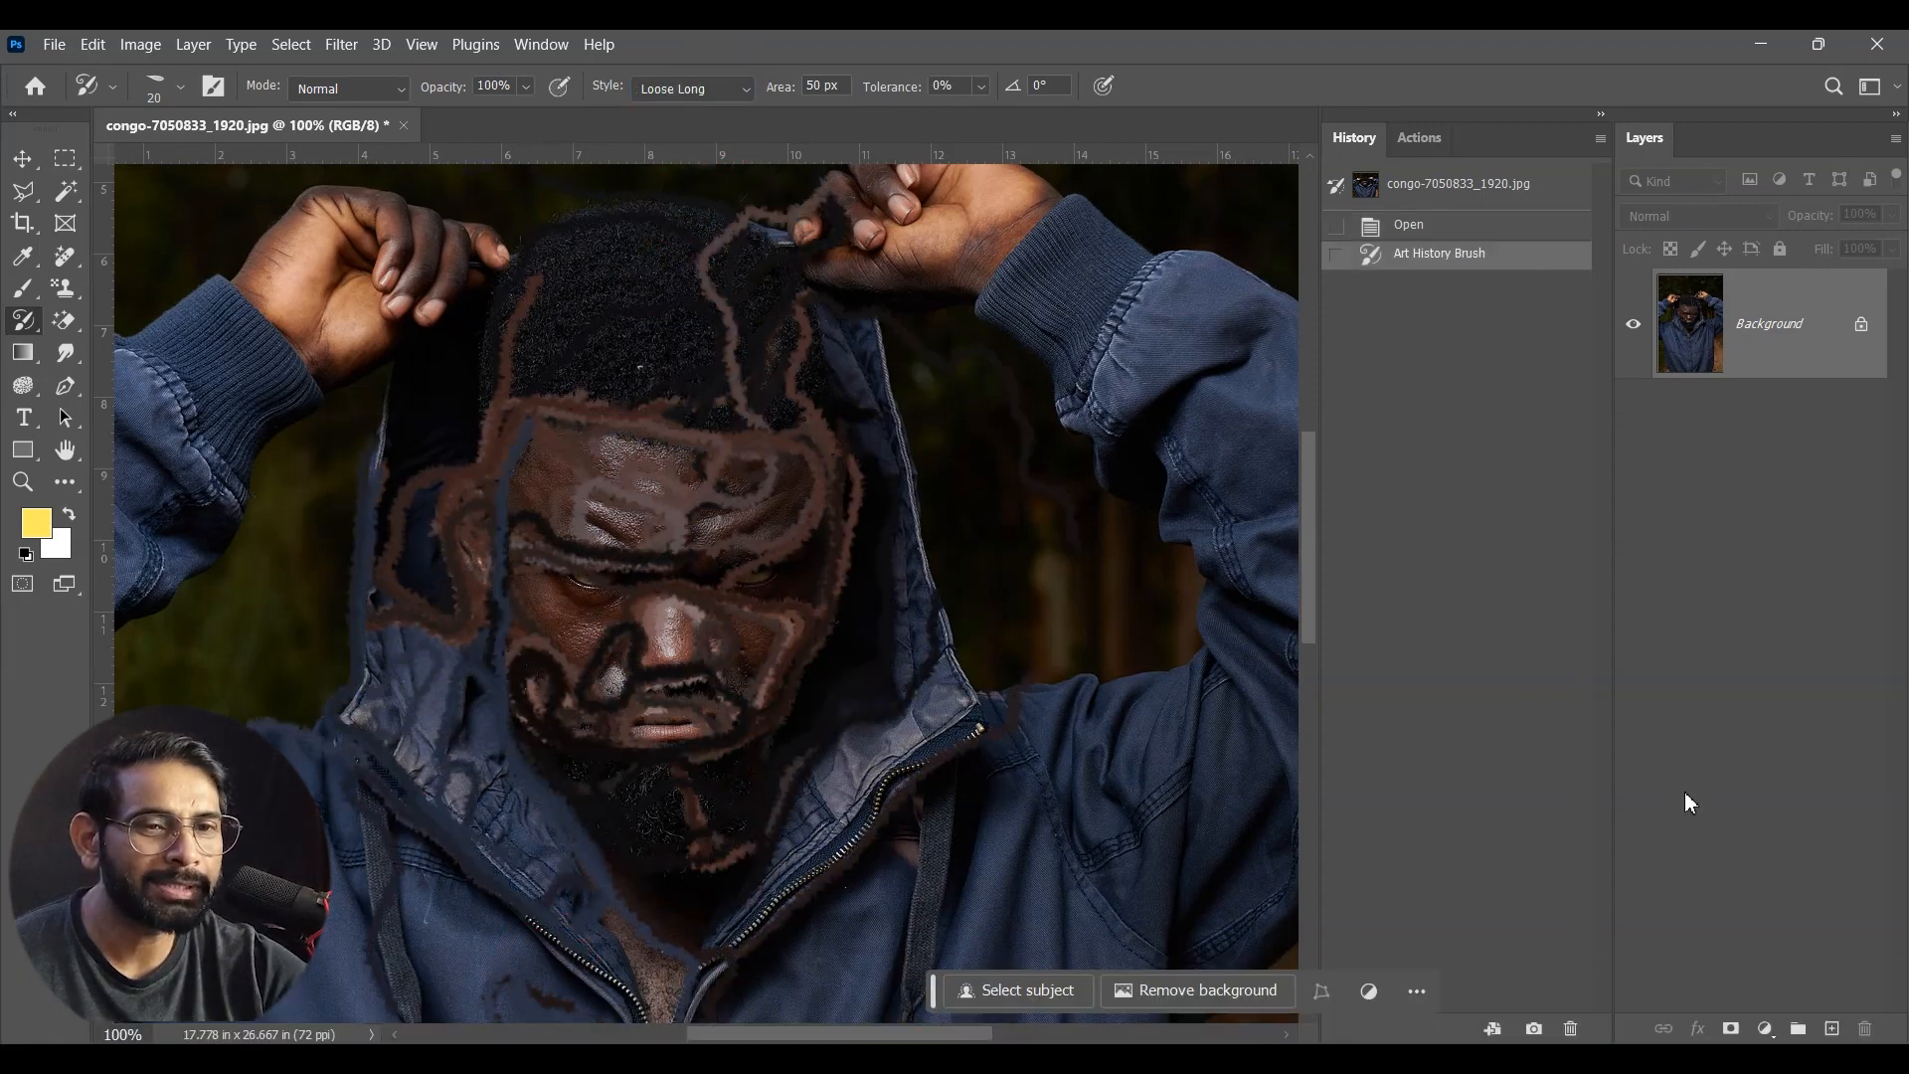
{"action": "mouse_move", "coordinate": [328, 646]}
{"action": "left_mouse_down"}
{"action": "mouse_move", "coordinate": [188, 456]}
{"action": "mouse_move", "coordinate": [222, 354]}
{"action": "left_mouse_up"}
{"action": "mouse_move", "coordinate": [1043, 219]}
{"action": "left_mouse_down"}
{"action": "mouse_move", "coordinate": [1280, 657]}
{"action": "mouse_move", "coordinate": [1223, 895]}
{"action": "left_mouse_up"}
{"action": "left_click_drag", "start_coordinate": [834, 979], "coordinate": [1151, 930]}
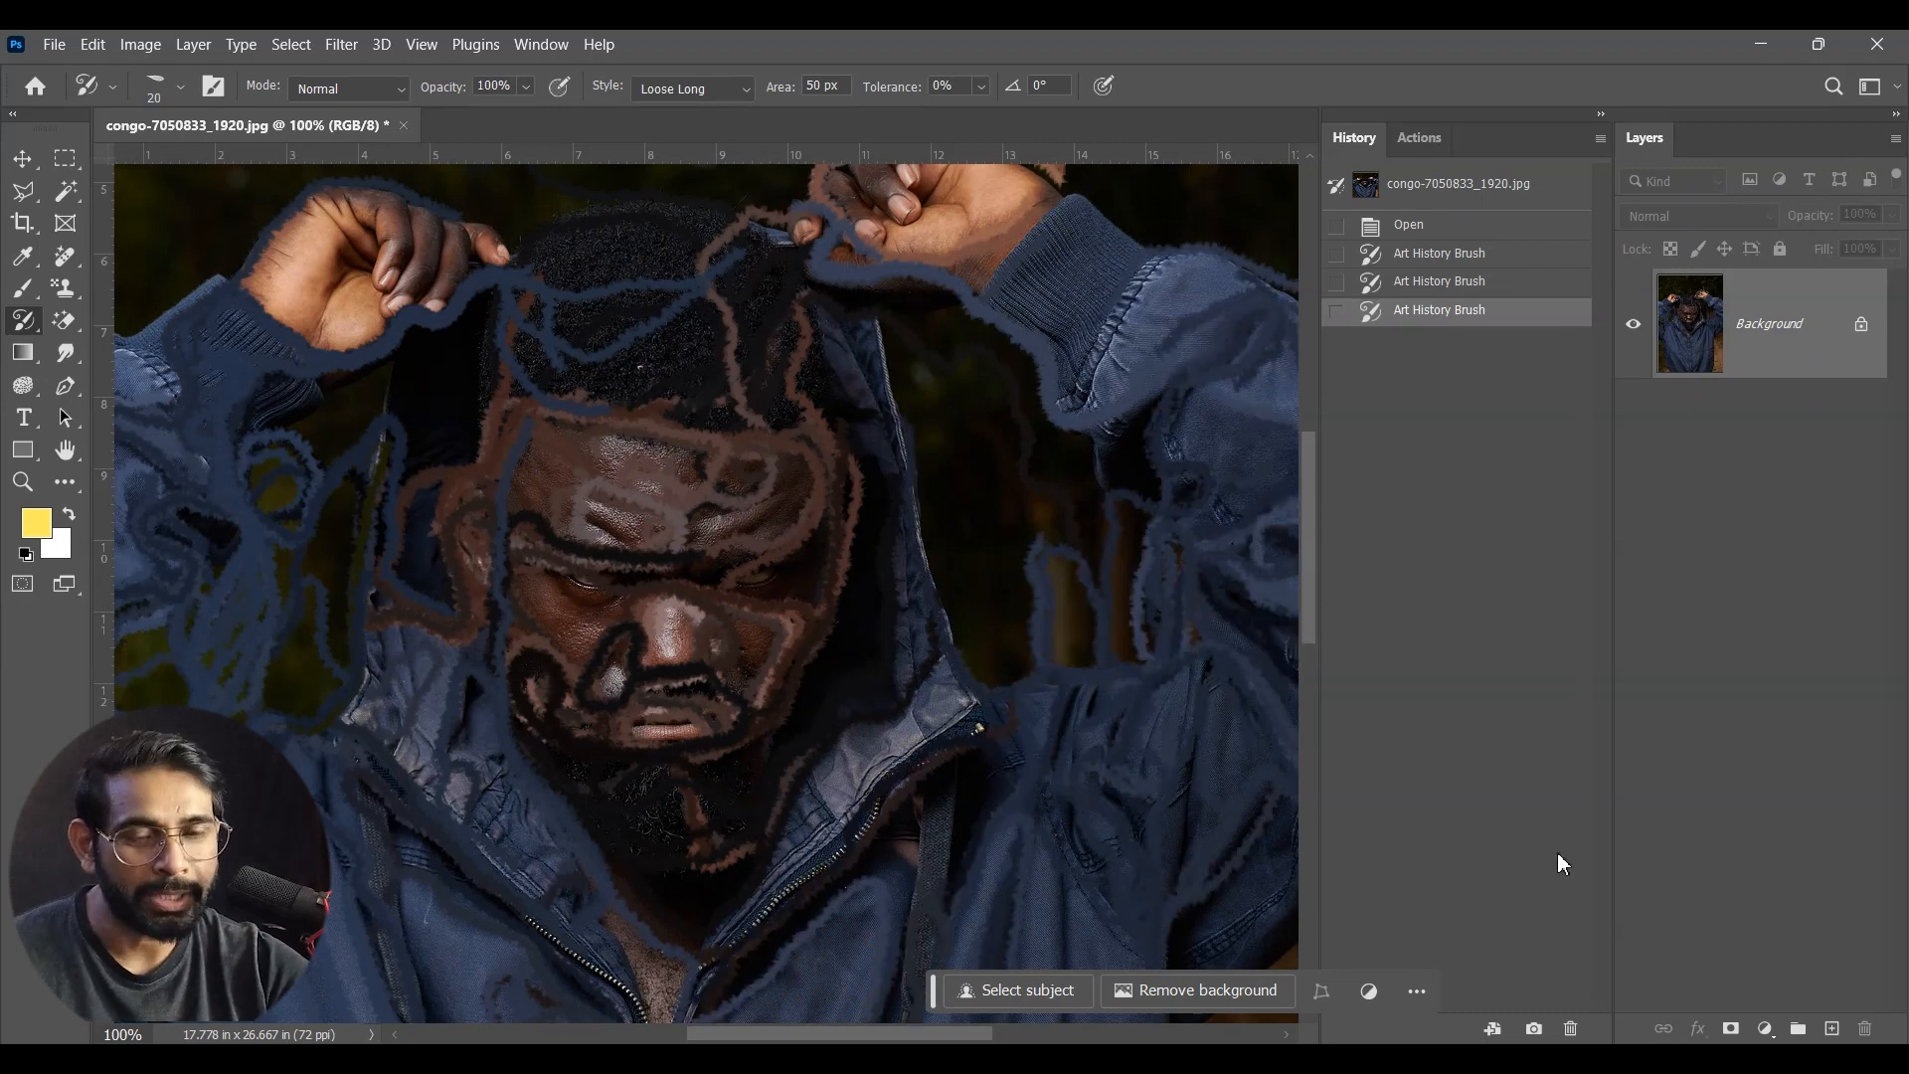
{"action": "key", "text": "ctrl+z"}
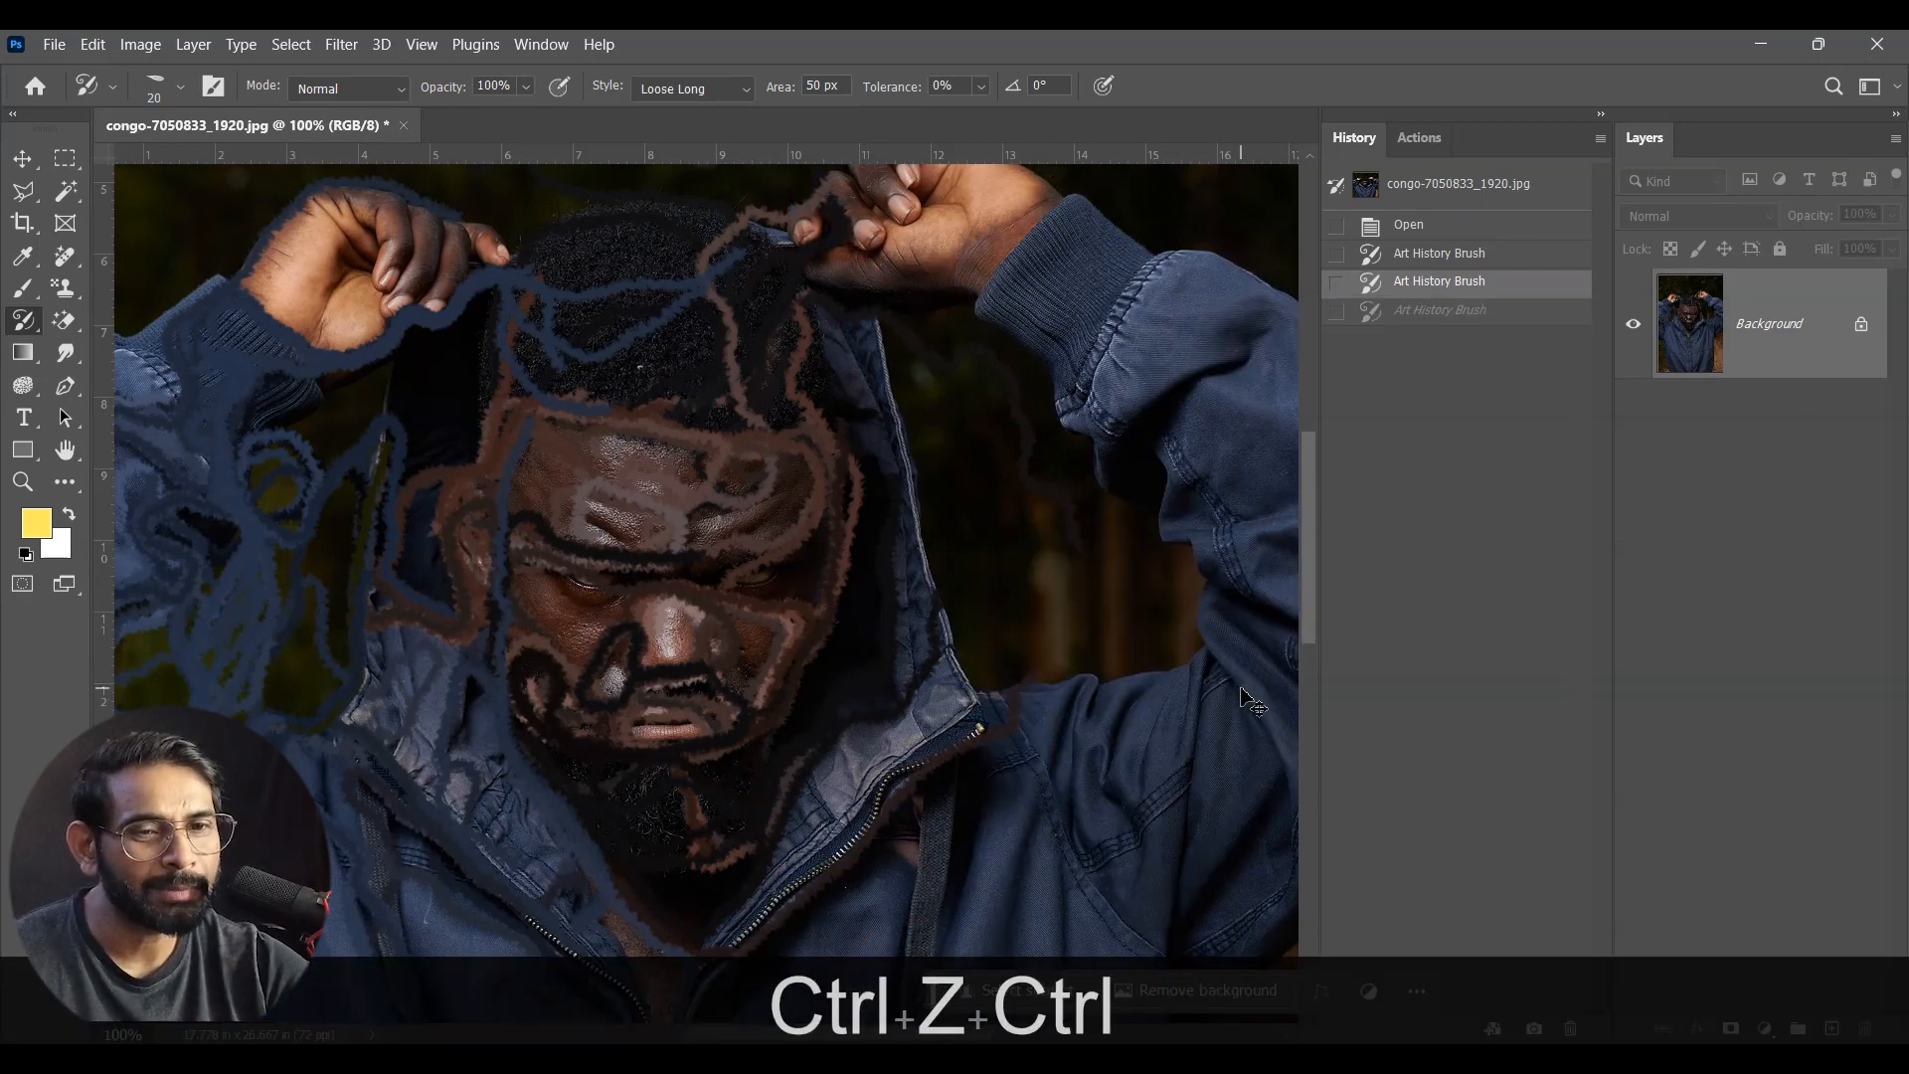
{"action": "key", "text": "ctrl+z"}
{"action": "key", "text": "ctrl+z"}
Step: Try the Dab style over the man's hair and face, inspect the effect up close, and undo both strokes
{"action": "left_click", "coordinate": [709, 92]}
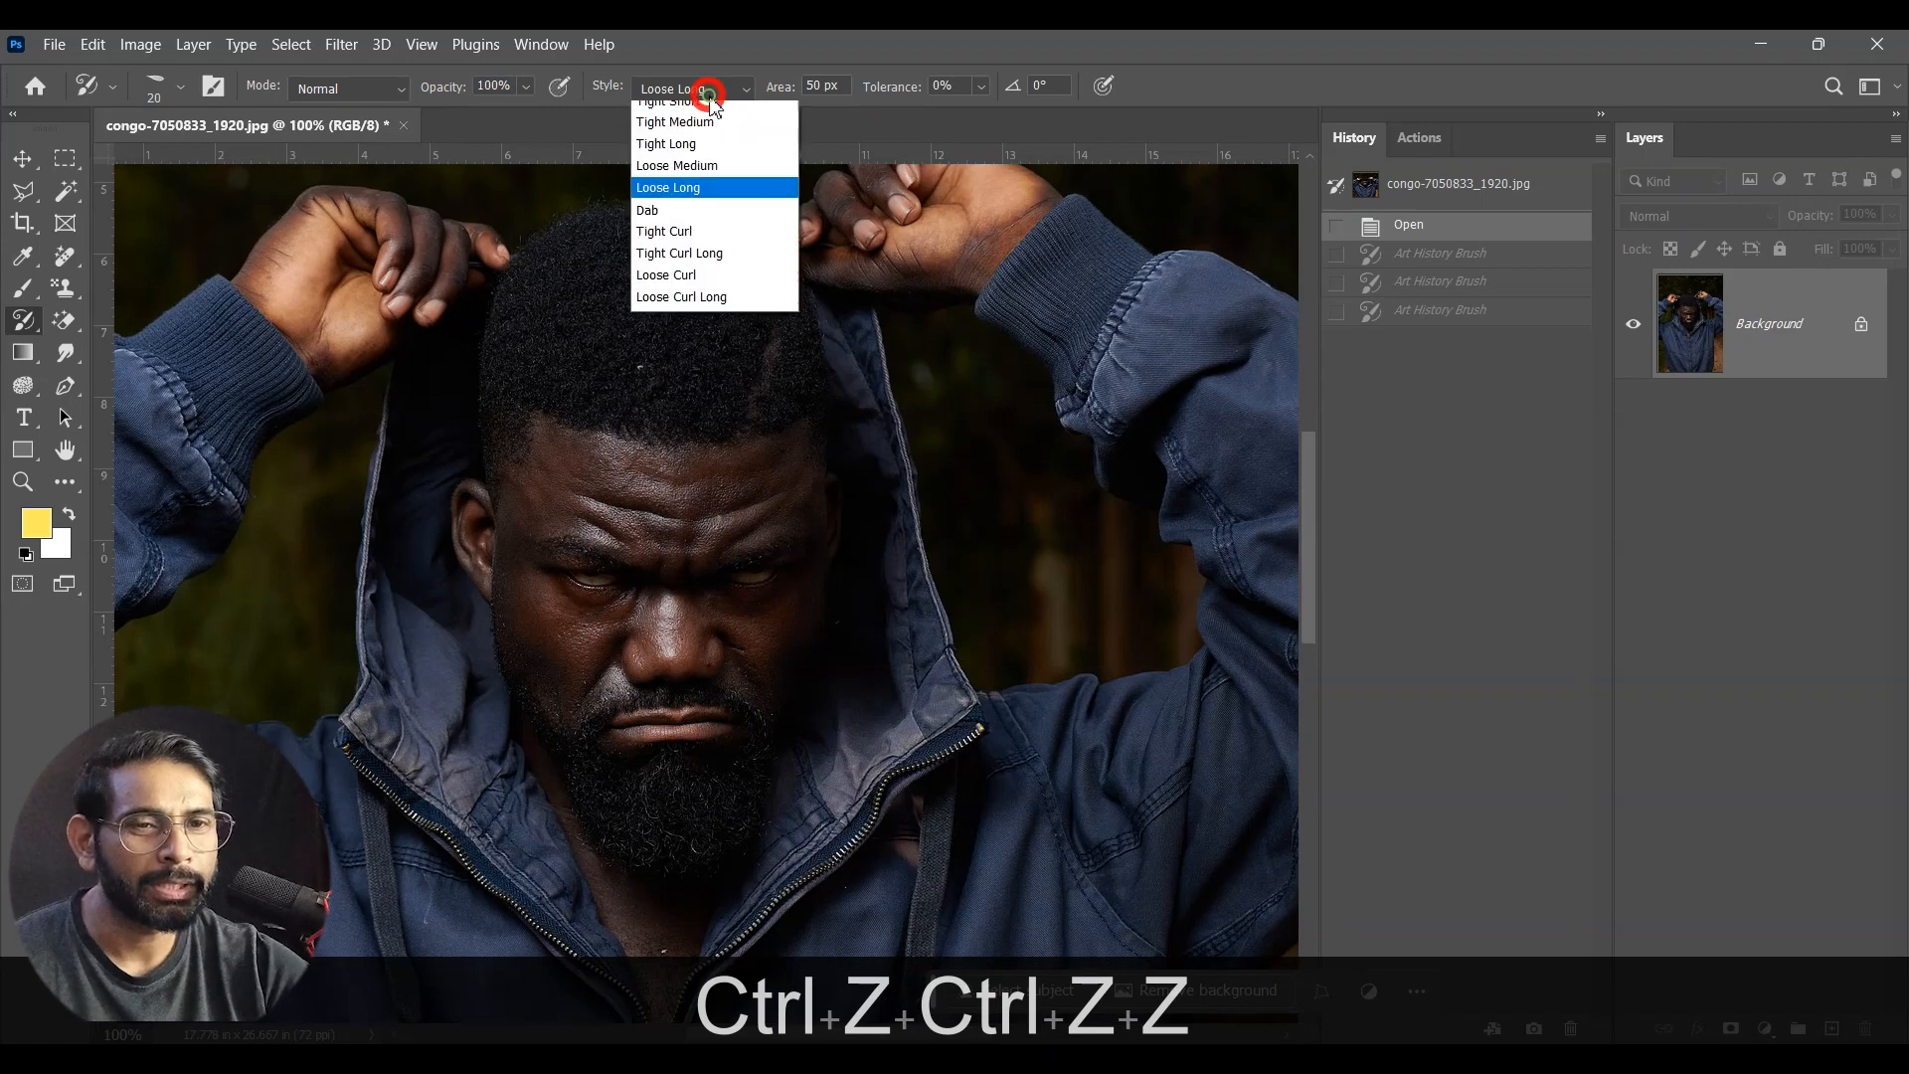
{"action": "left_click", "coordinate": [696, 210]}
{"action": "mouse_move", "coordinate": [686, 416]}
{"action": "left_mouse_down"}
{"action": "mouse_move", "coordinate": [682, 353]}
{"action": "mouse_move", "coordinate": [631, 371]}
{"action": "left_mouse_up"}
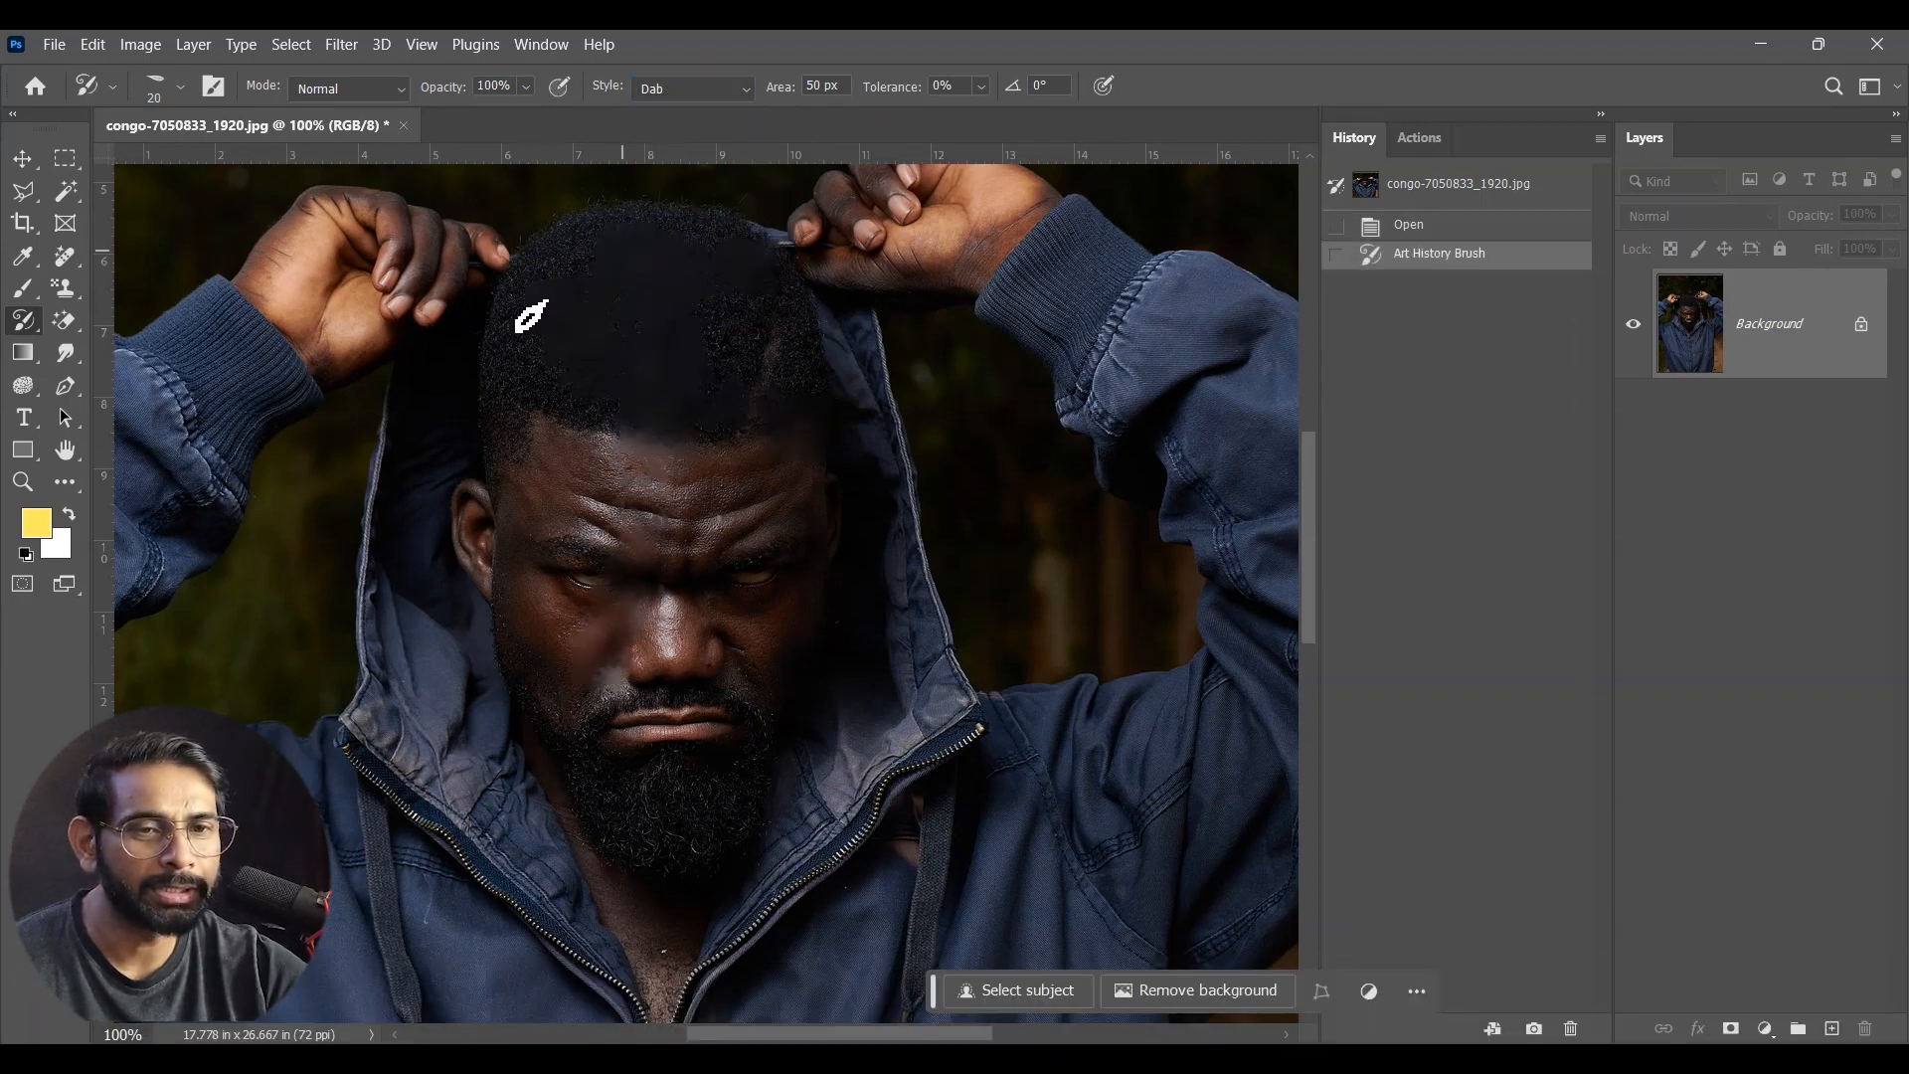
{"action": "mouse_move", "coordinate": [558, 498]}
{"action": "left_mouse_down"}
{"action": "mouse_move", "coordinate": [731, 587]}
{"action": "mouse_move", "coordinate": [618, 669]}
{"action": "mouse_move", "coordinate": [732, 600]}
{"action": "mouse_move", "coordinate": [554, 546]}
{"action": "mouse_move", "coordinate": [673, 819]}
{"action": "mouse_move", "coordinate": [682, 737]}
{"action": "mouse_move", "coordinate": [725, 822]}
{"action": "mouse_move", "coordinate": [558, 975]}
{"action": "mouse_move", "coordinate": [686, 681]}
{"action": "mouse_move", "coordinate": [844, 588]}
{"action": "mouse_move", "coordinate": [945, 726]}
{"action": "left_mouse_up"}
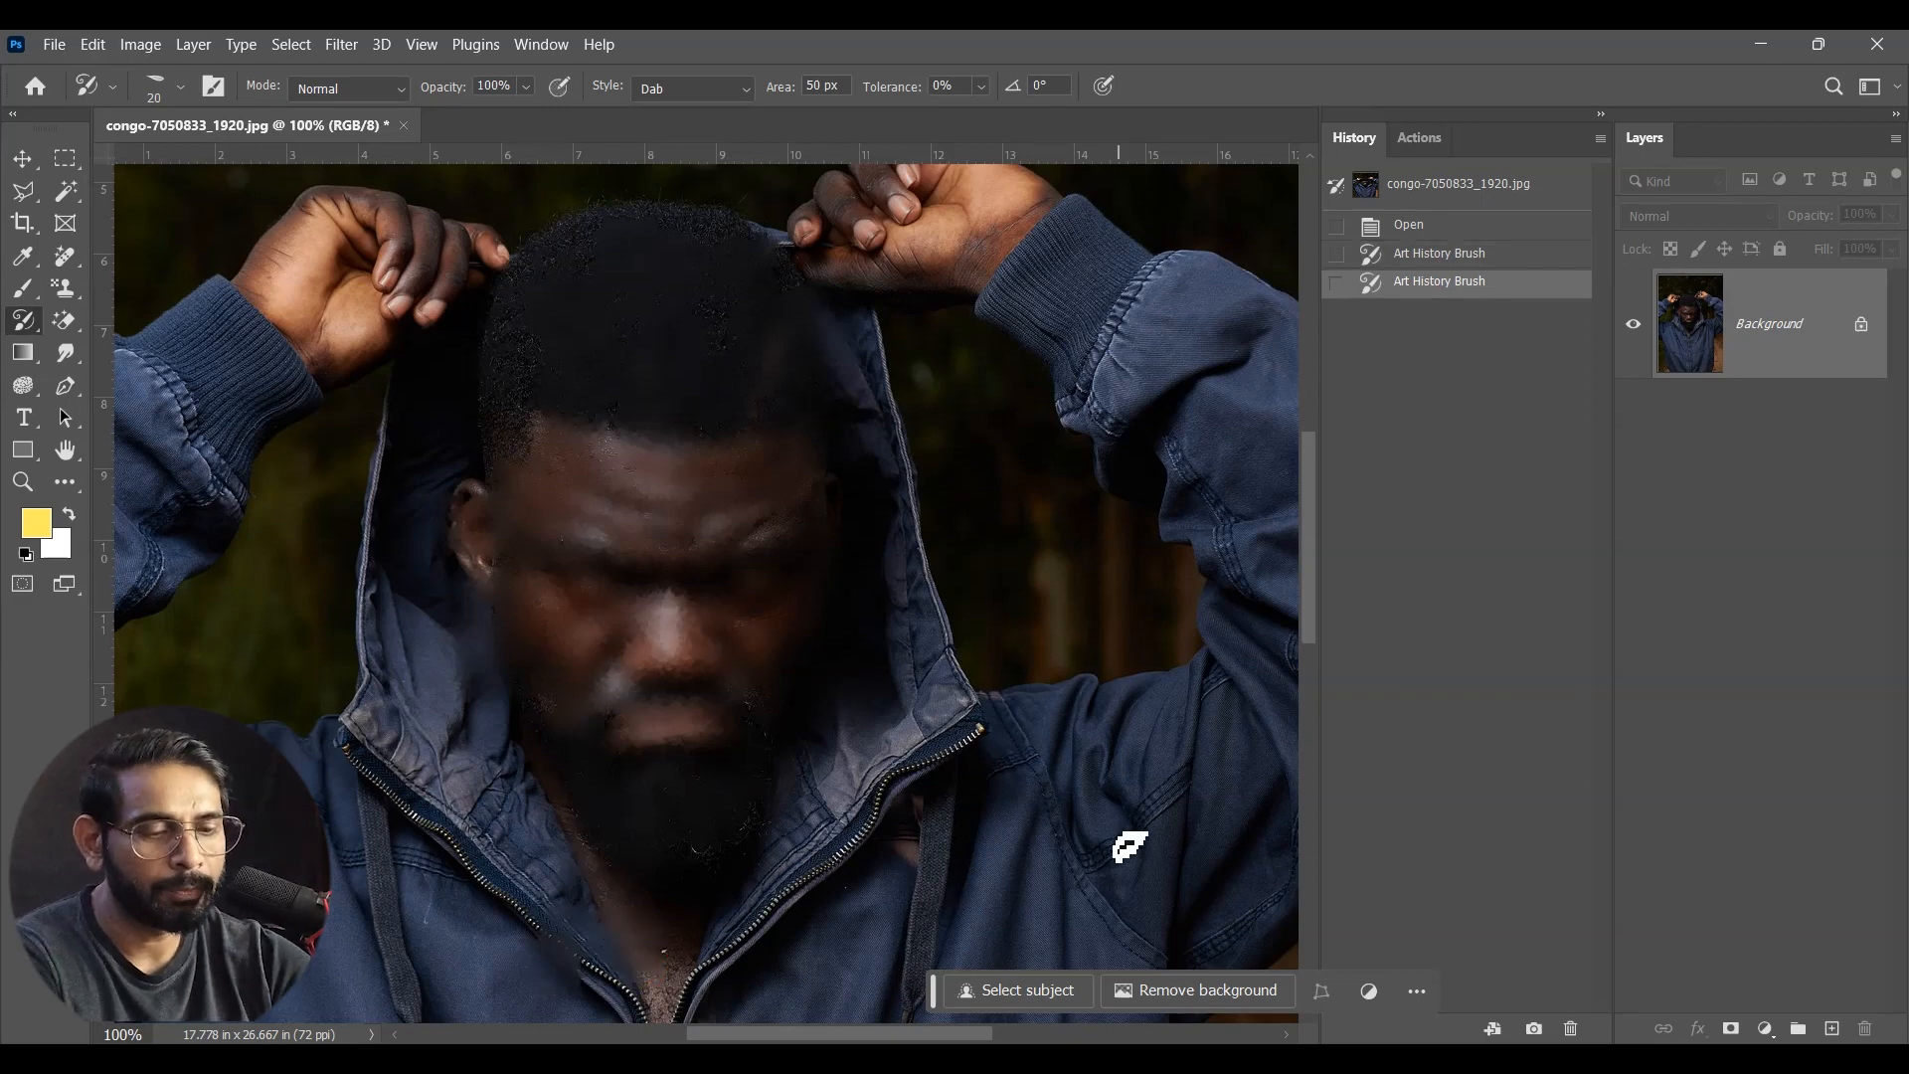
{"action": "key", "text": "ctrl+equal"}
{"action": "key", "text": "ctrl+equal"}
{"action": "key", "text": "ctrl+equal"}
{"action": "left_click_drag", "start_coordinate": [836, 734], "coordinate": [980, 408]}
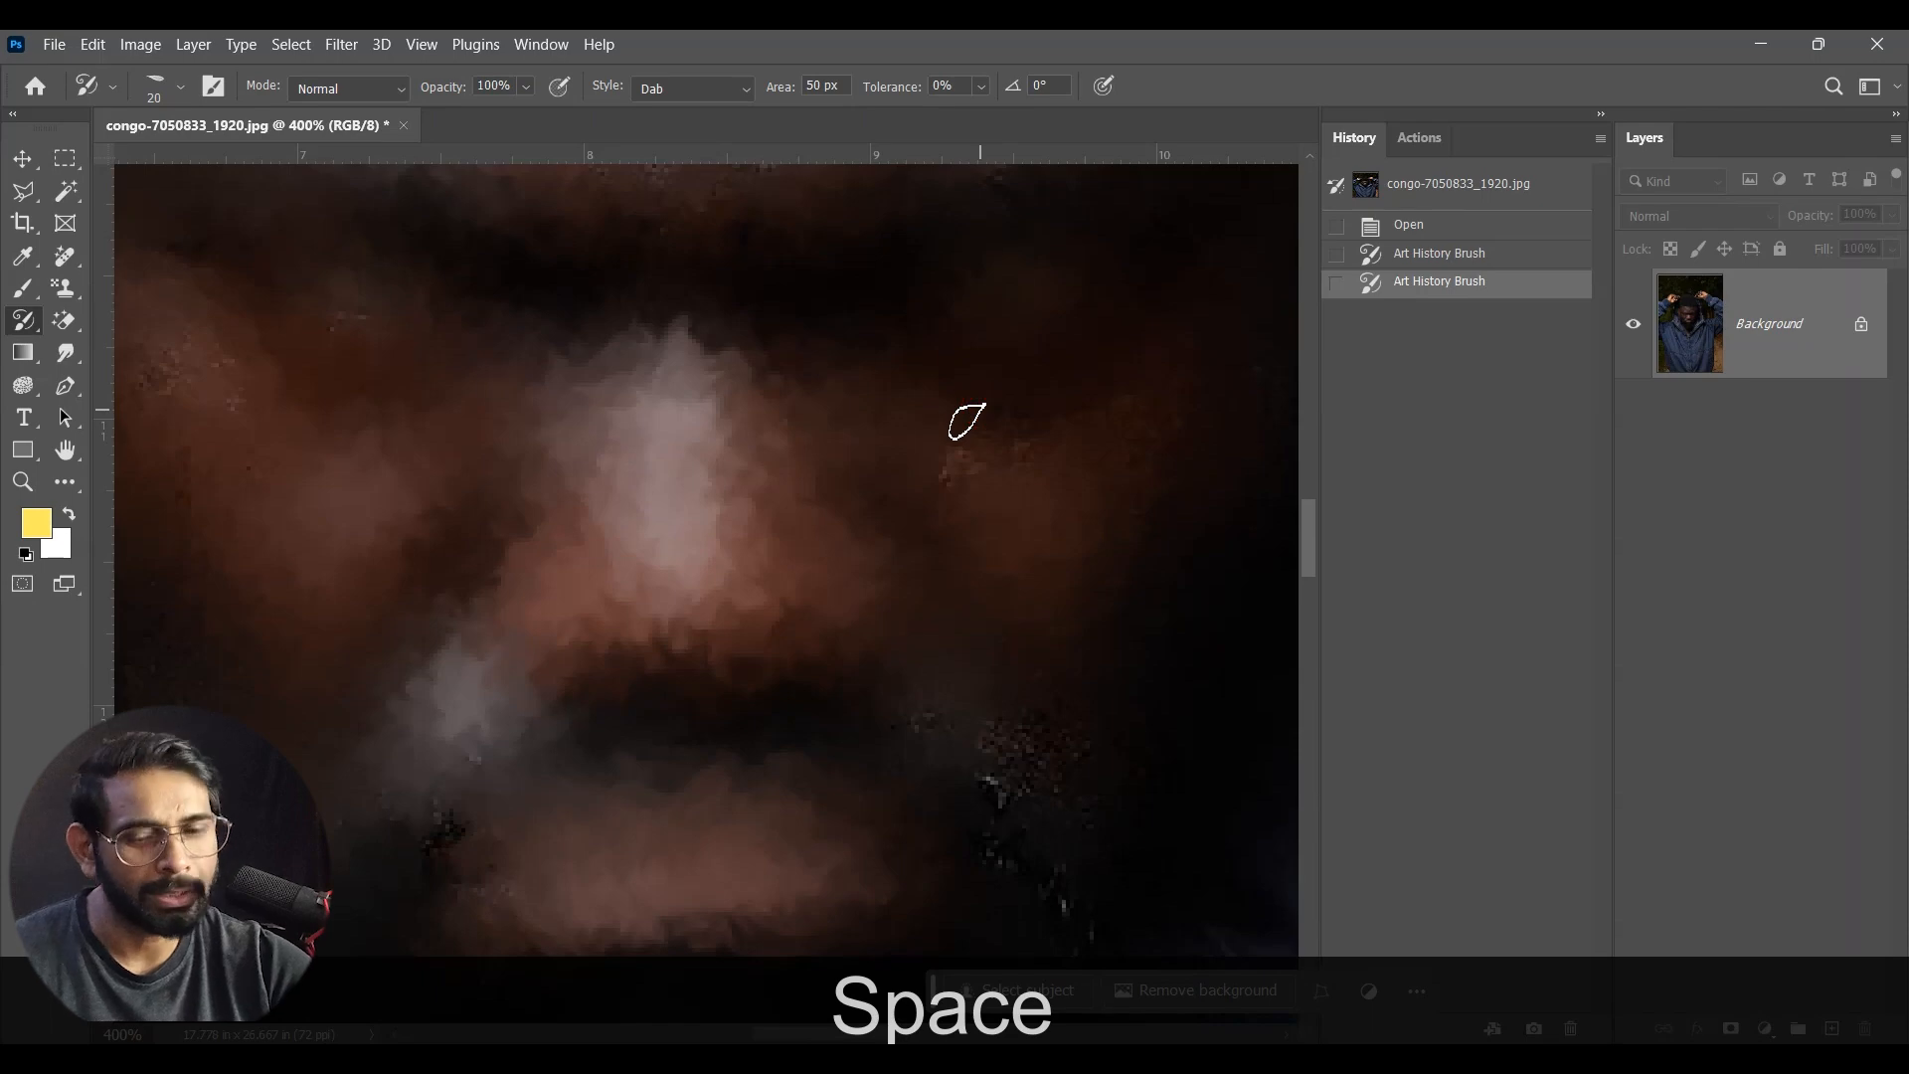
{"action": "key", "text": "ctrl+z"}
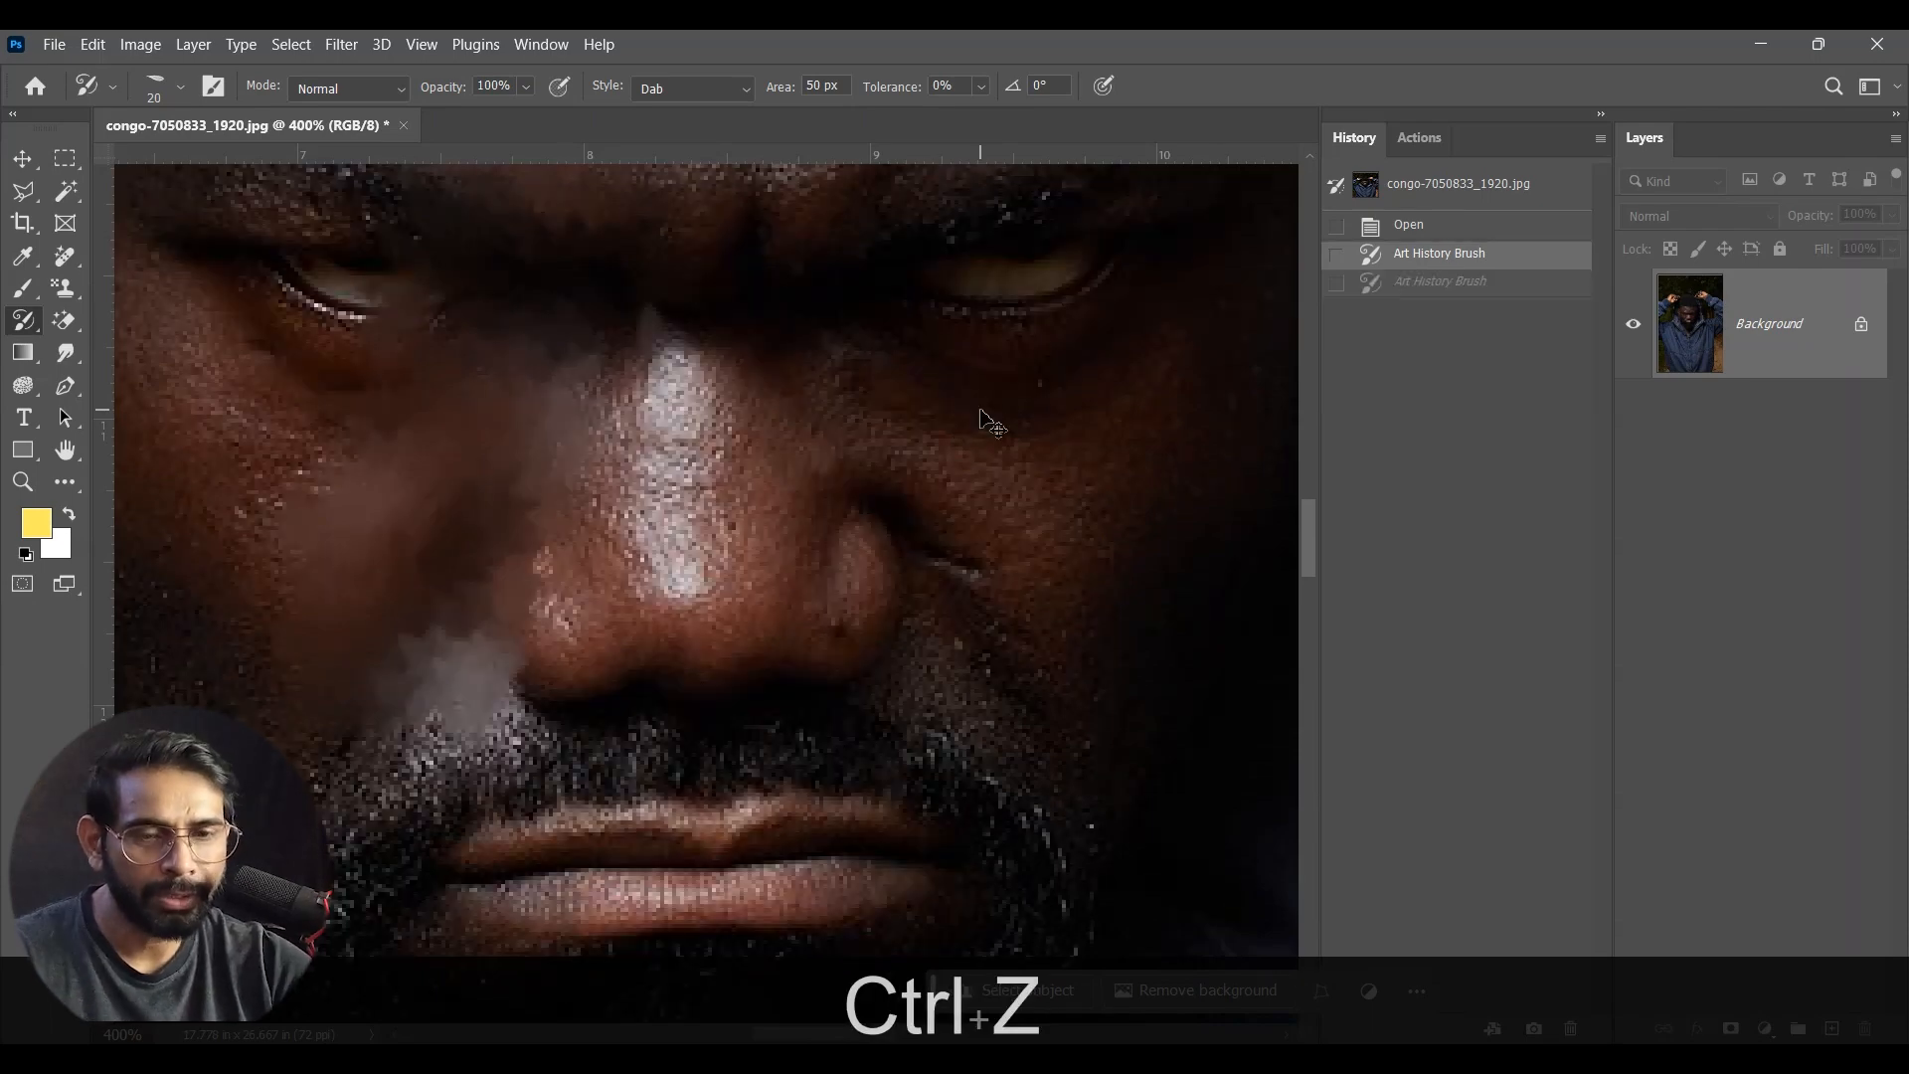
{"action": "key", "text": "ctrl+z"}
Step: Try the Tight Curl style over the man's face, inspect the pattern up close, and undo the stroke
{"action": "key", "text": "ctrl+minus"}
{"action": "key", "text": "ctrl+minus"}
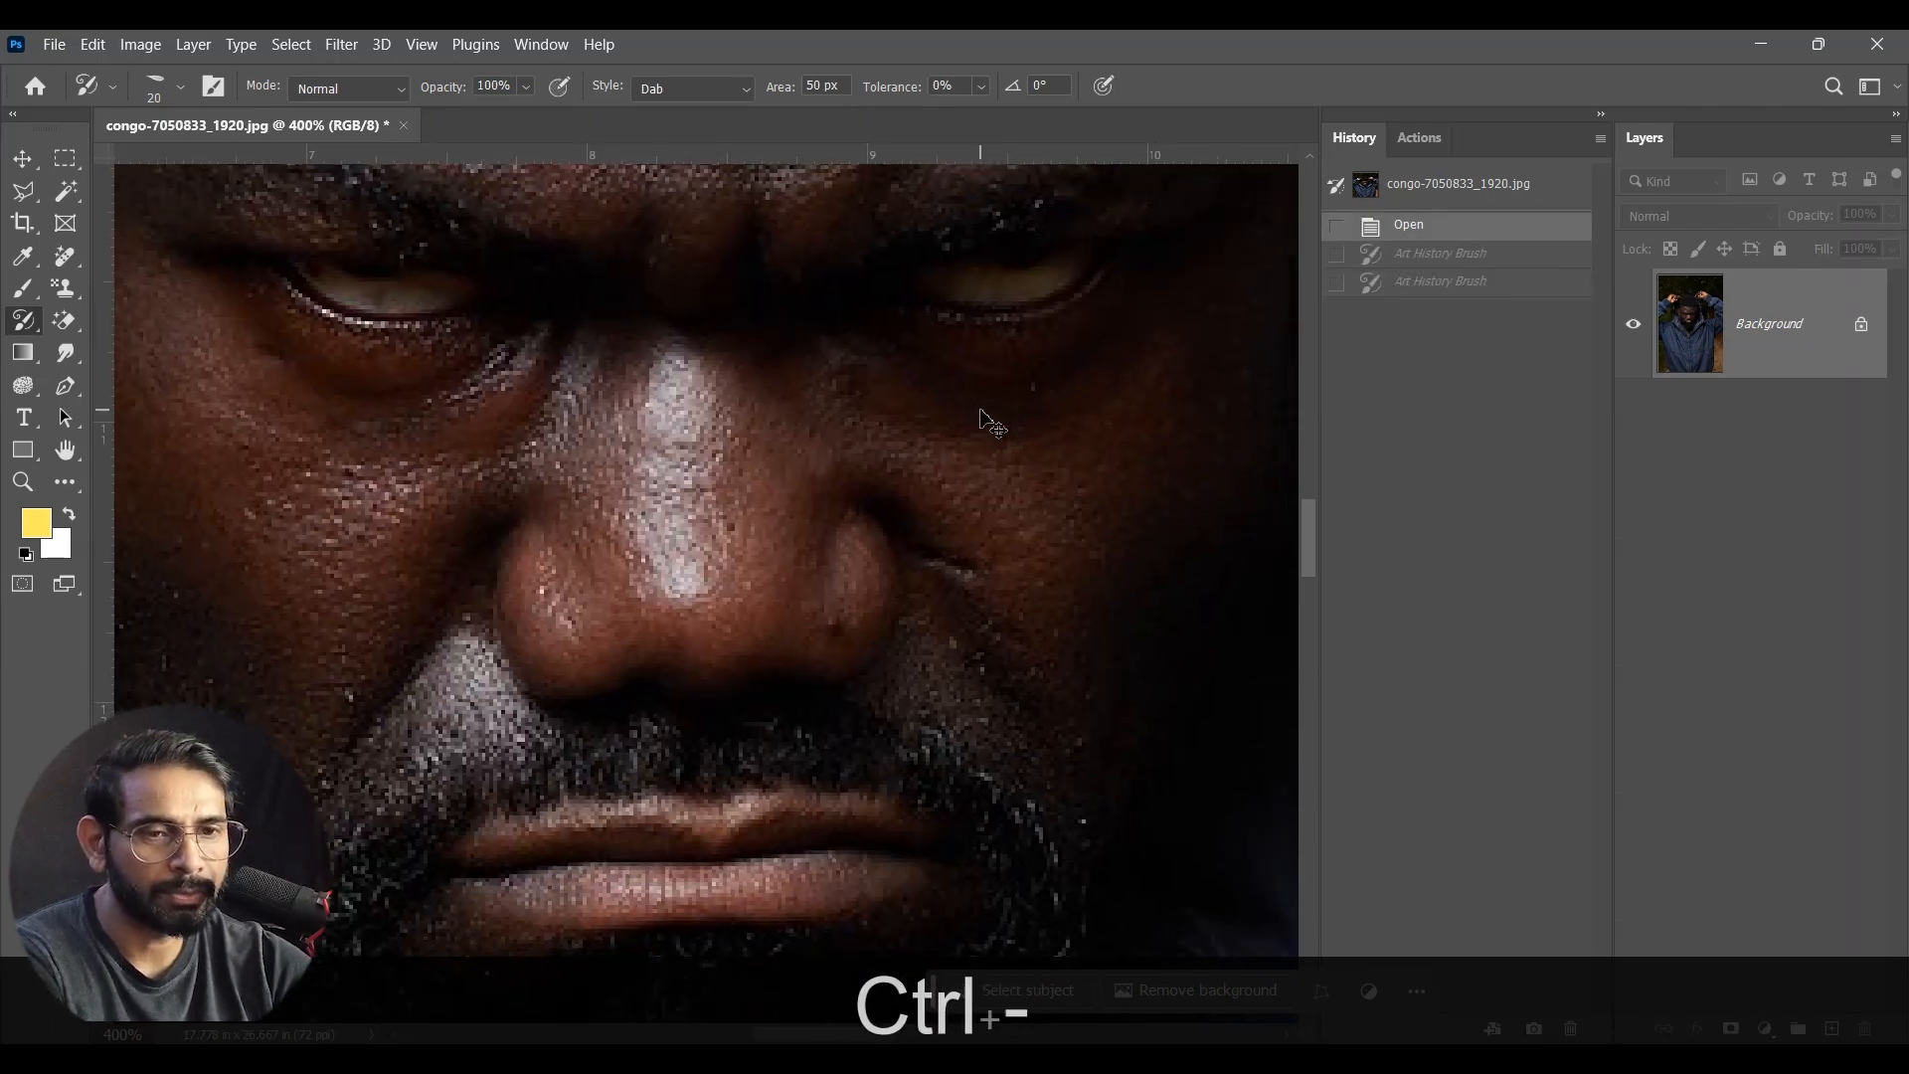
{"action": "left_click_drag", "start_coordinate": [993, 418], "coordinate": [831, 378]}
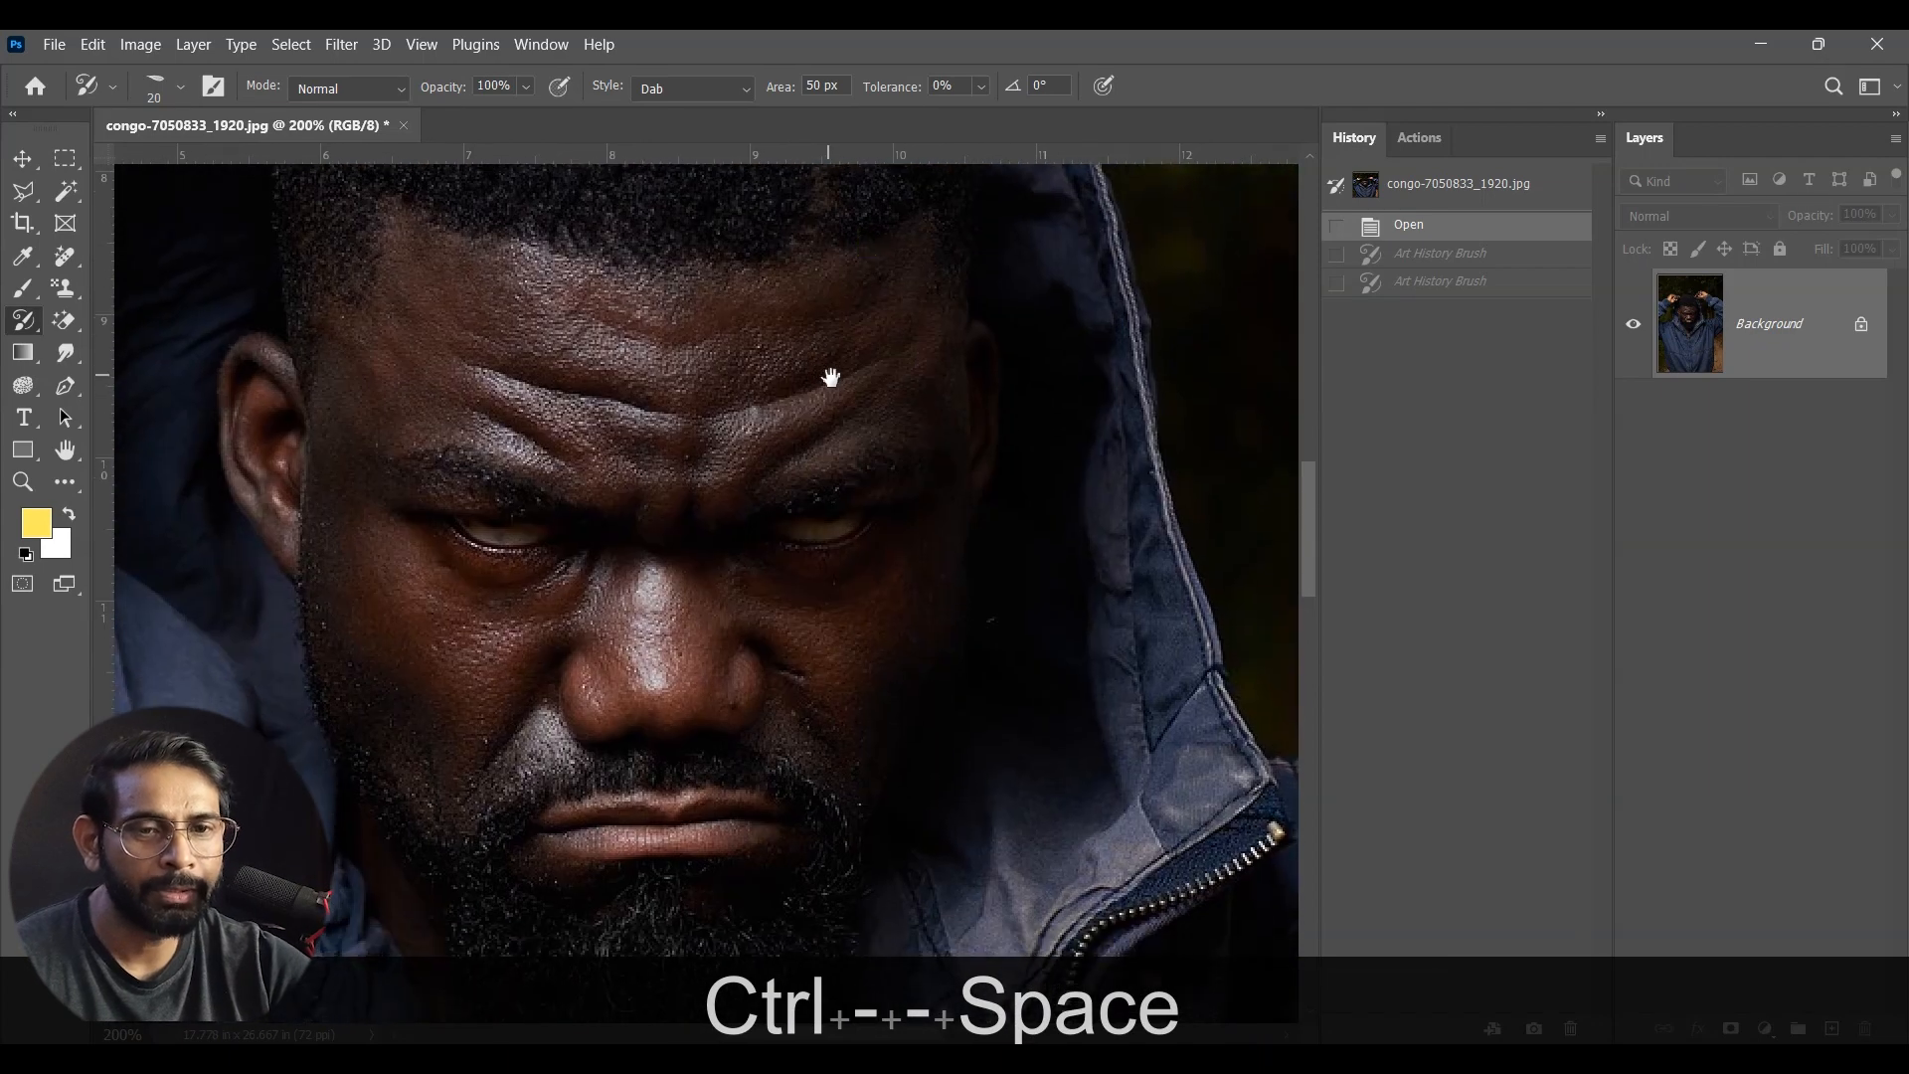
{"action": "left_click", "coordinate": [708, 90]}
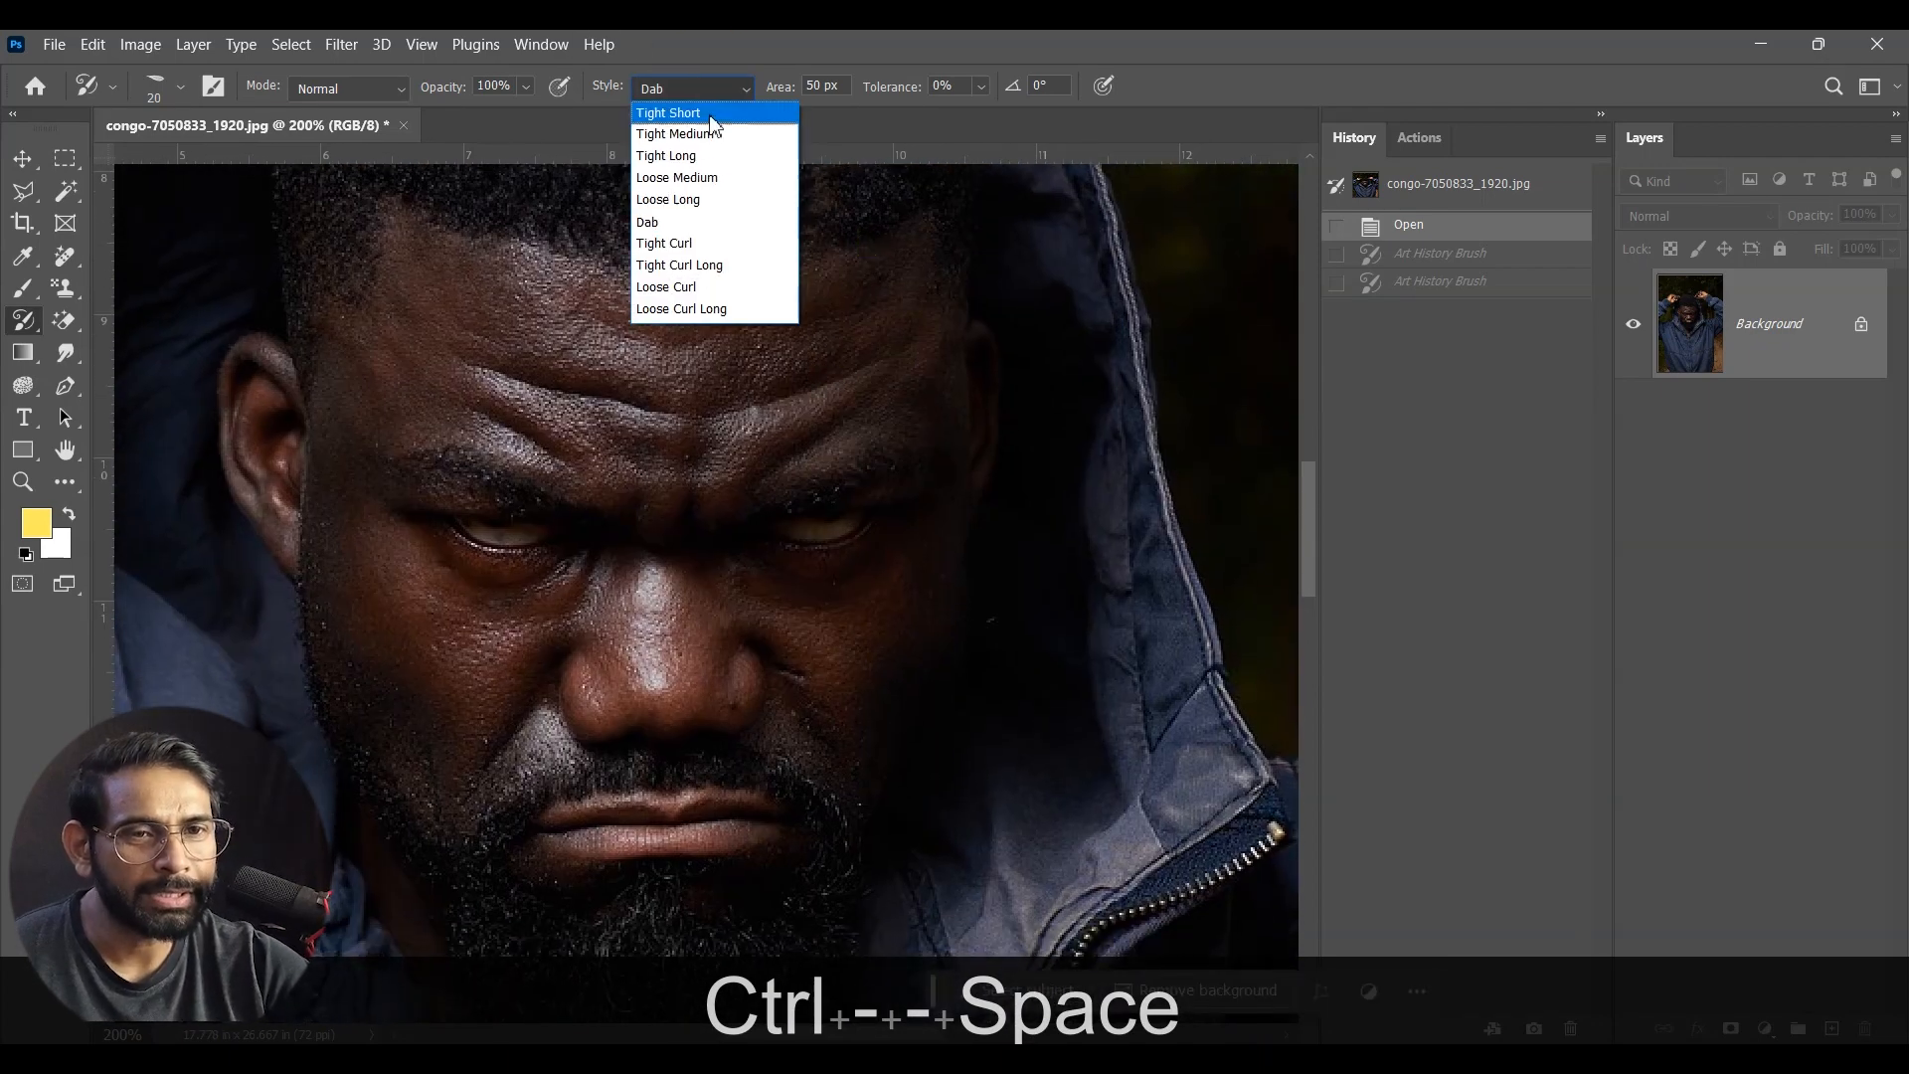
{"action": "left_click", "coordinate": [718, 246]}
{"action": "mouse_move", "coordinate": [716, 265]}
{"action": "left_mouse_down"}
{"action": "mouse_move", "coordinate": [725, 421]}
{"action": "mouse_move", "coordinate": [552, 557]}
{"action": "mouse_move", "coordinate": [488, 709]}
{"action": "mouse_move", "coordinate": [579, 800]}
{"action": "mouse_move", "coordinate": [740, 722]}
{"action": "mouse_move", "coordinate": [926, 582]}
{"action": "mouse_move", "coordinate": [914, 323]}
{"action": "mouse_move", "coordinate": [564, 278]}
{"action": "mouse_move", "coordinate": [400, 521]}
{"action": "mouse_move", "coordinate": [429, 826]}
{"action": "mouse_move", "coordinate": [596, 986]}
{"action": "mouse_move", "coordinate": [826, 872]}
{"action": "left_mouse_up"}
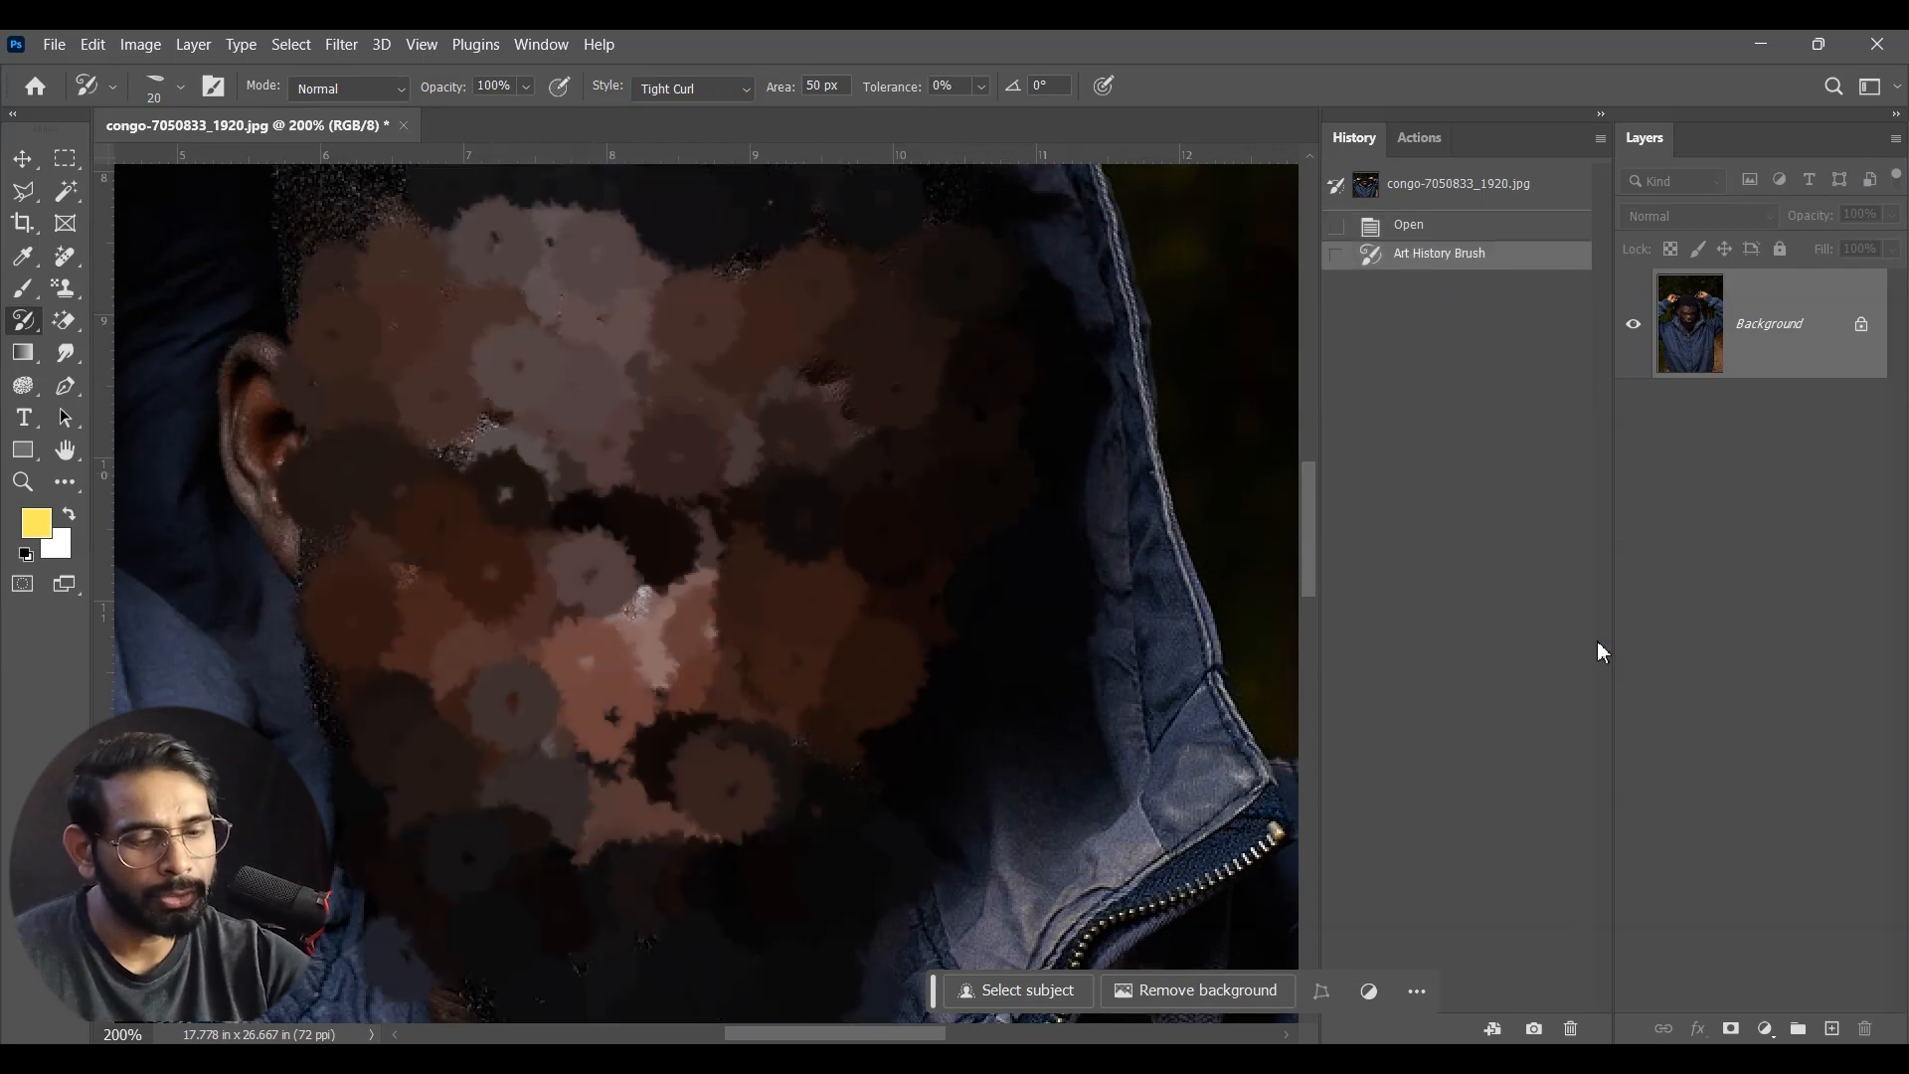
{"action": "key", "text": "ctrl+equal"}
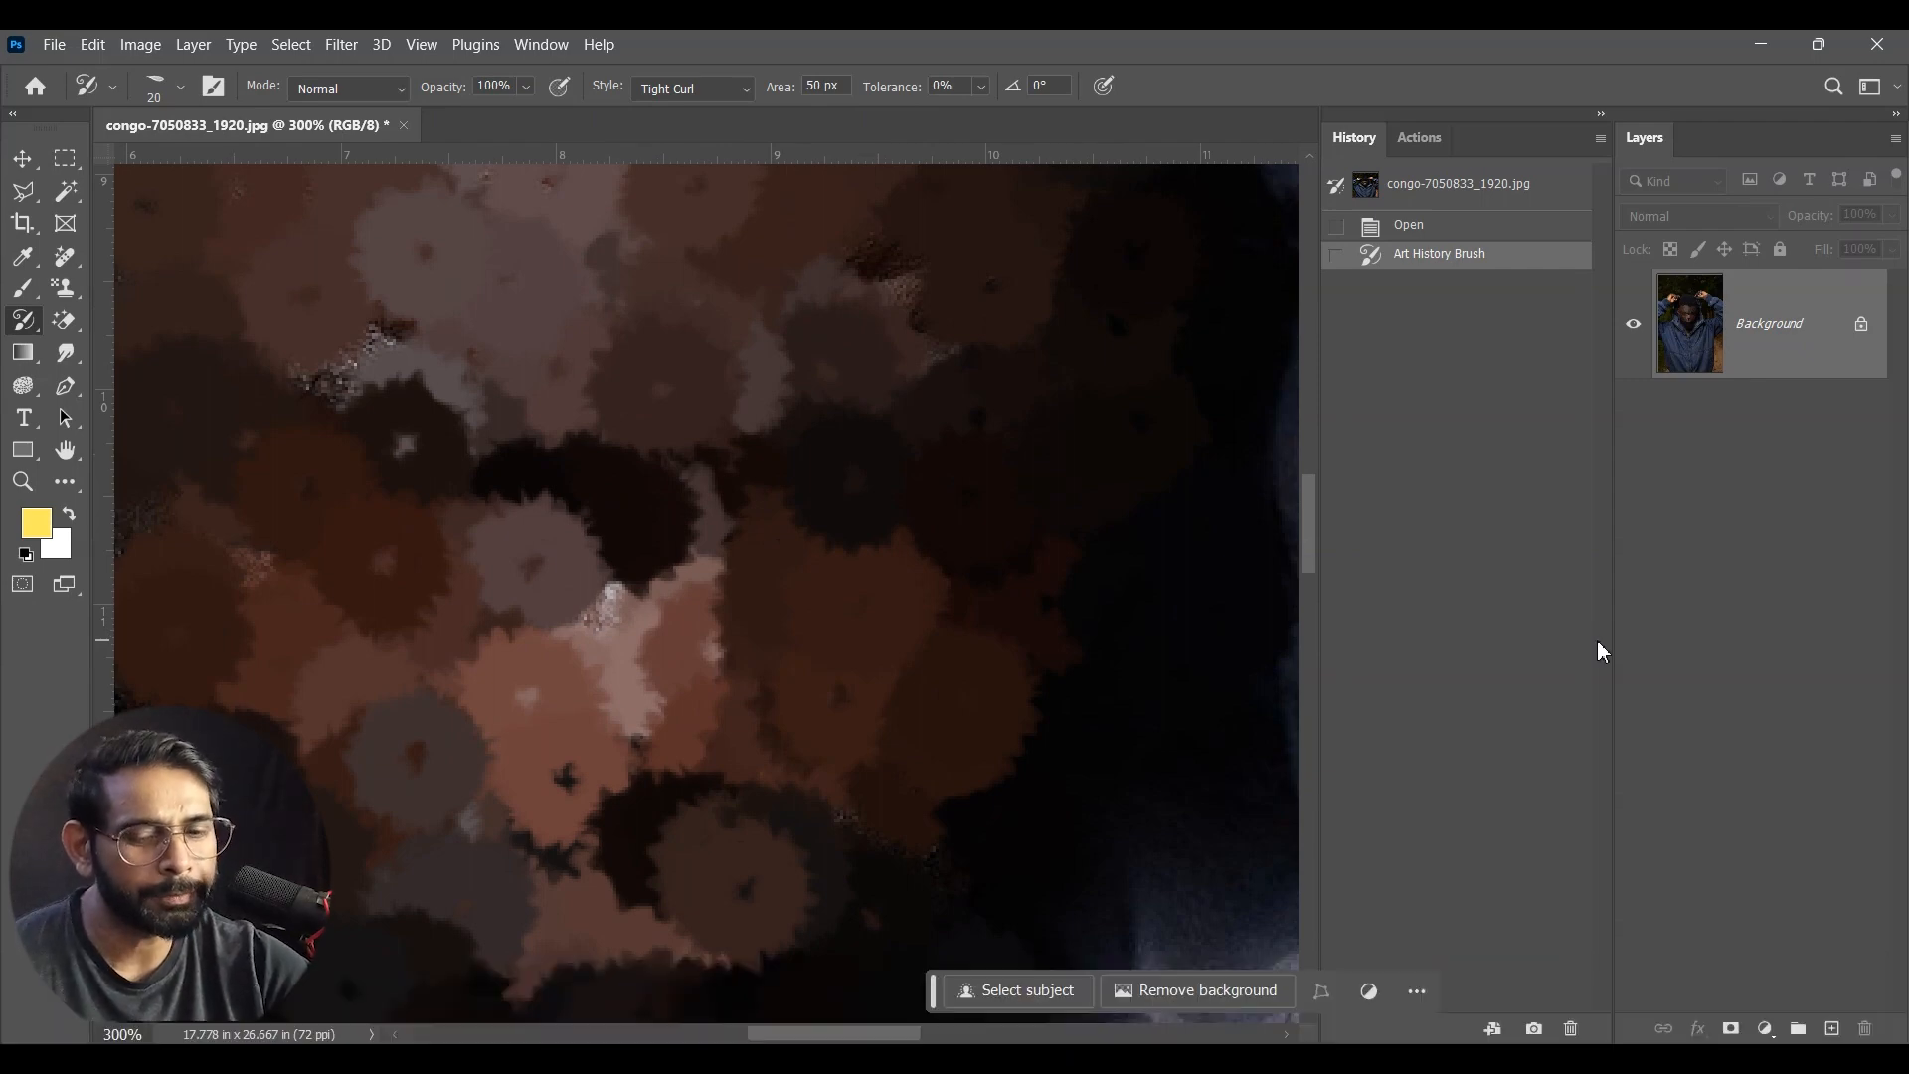
{"action": "key", "text": "ctrl+z"}
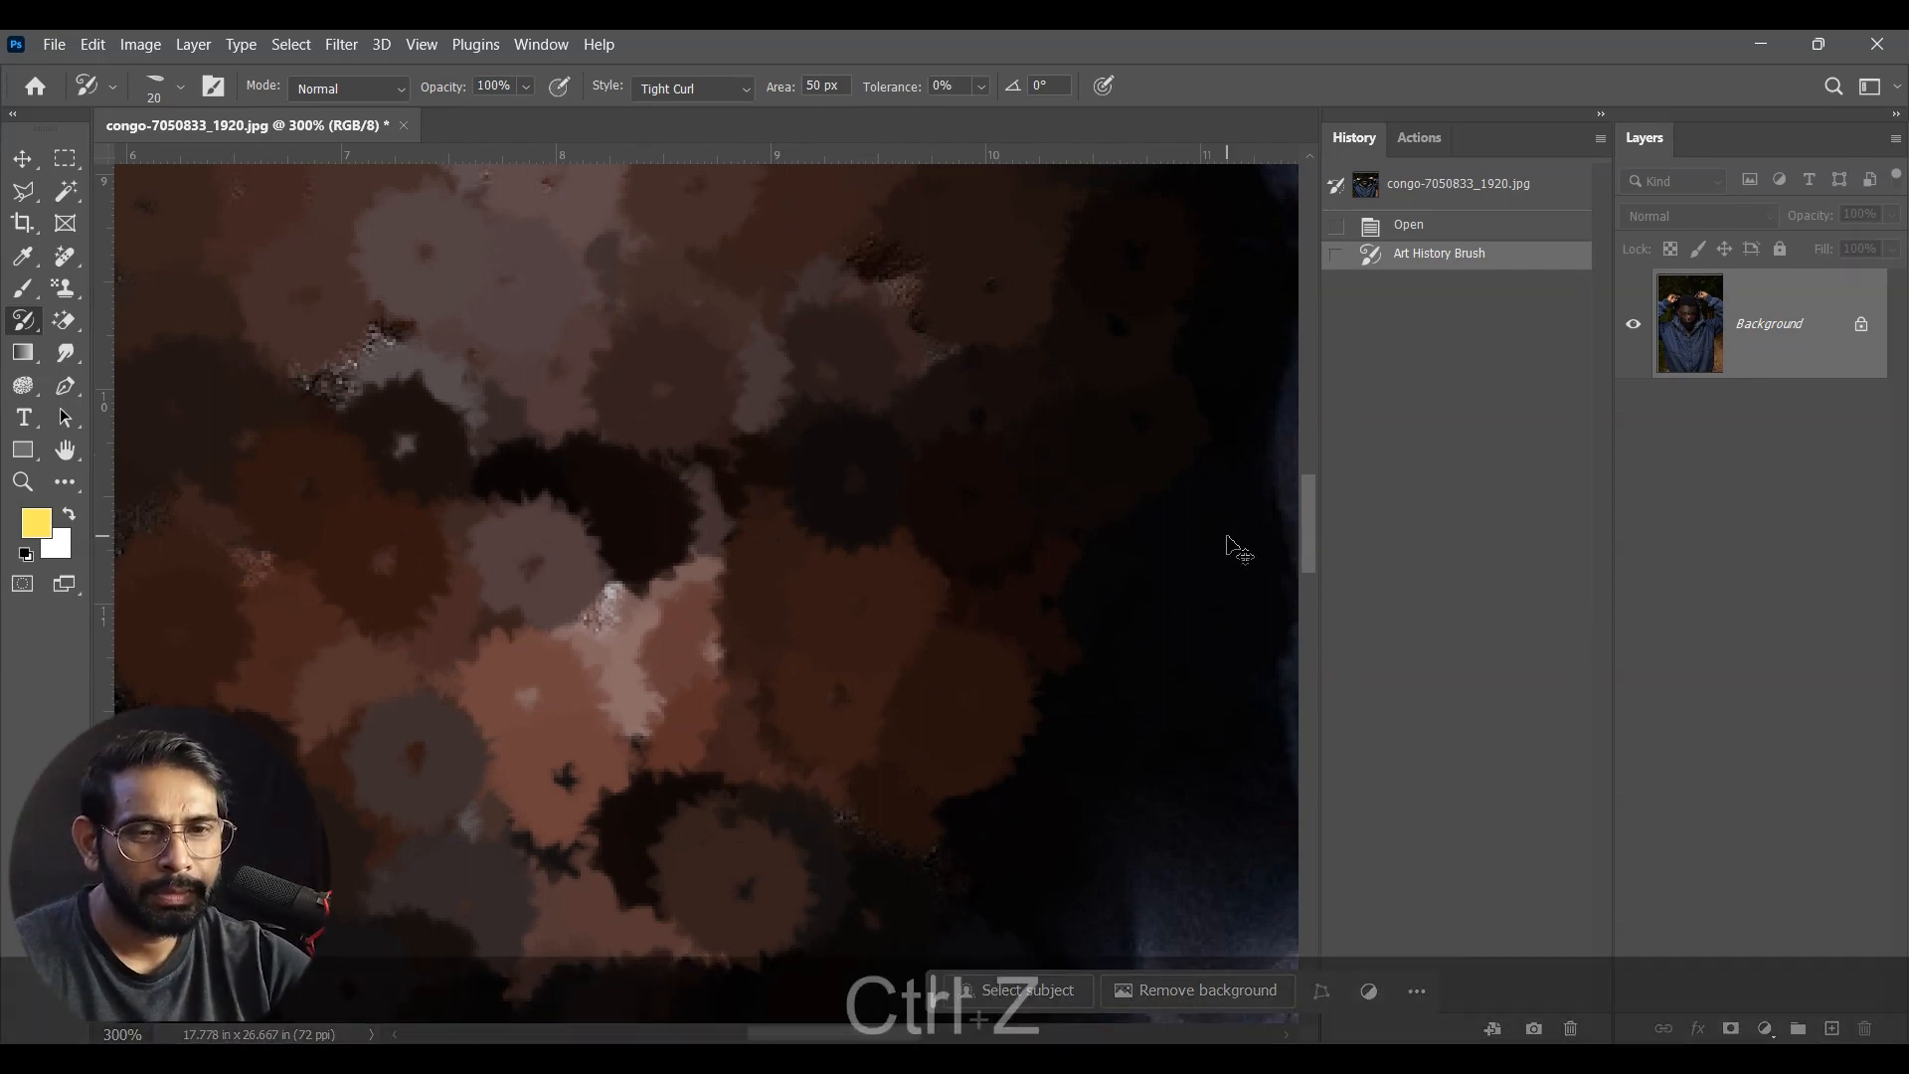
Step: Try the Tight Curl Long style on the man's forehead, and undo the stroke
{"action": "left_click", "coordinate": [705, 89]}
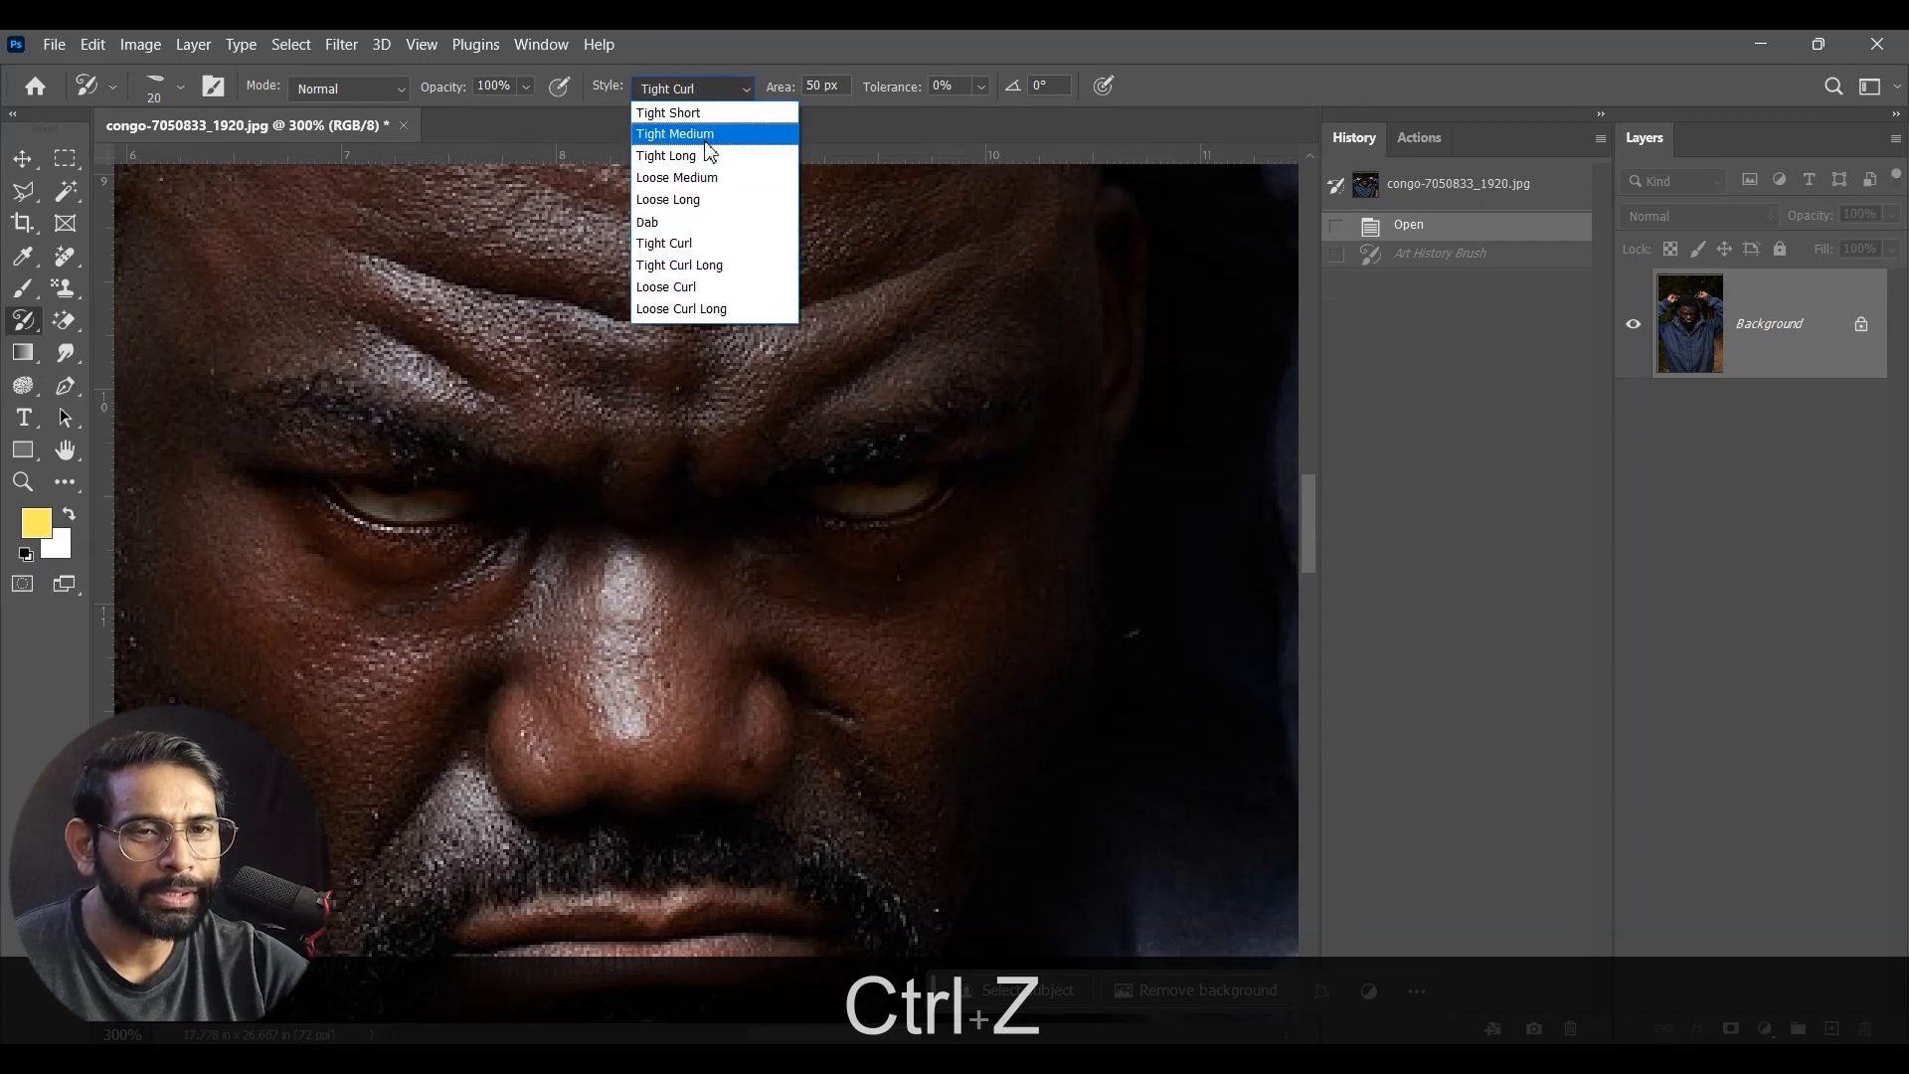
{"action": "left_click", "coordinate": [718, 266]}
{"action": "mouse_move", "coordinate": [776, 311]}
{"action": "left_mouse_down"}
{"action": "mouse_move", "coordinate": [588, 448]}
{"action": "mouse_move", "coordinate": [792, 427]}
{"action": "left_mouse_up"}
{"action": "key", "text": "ctrl+z"}
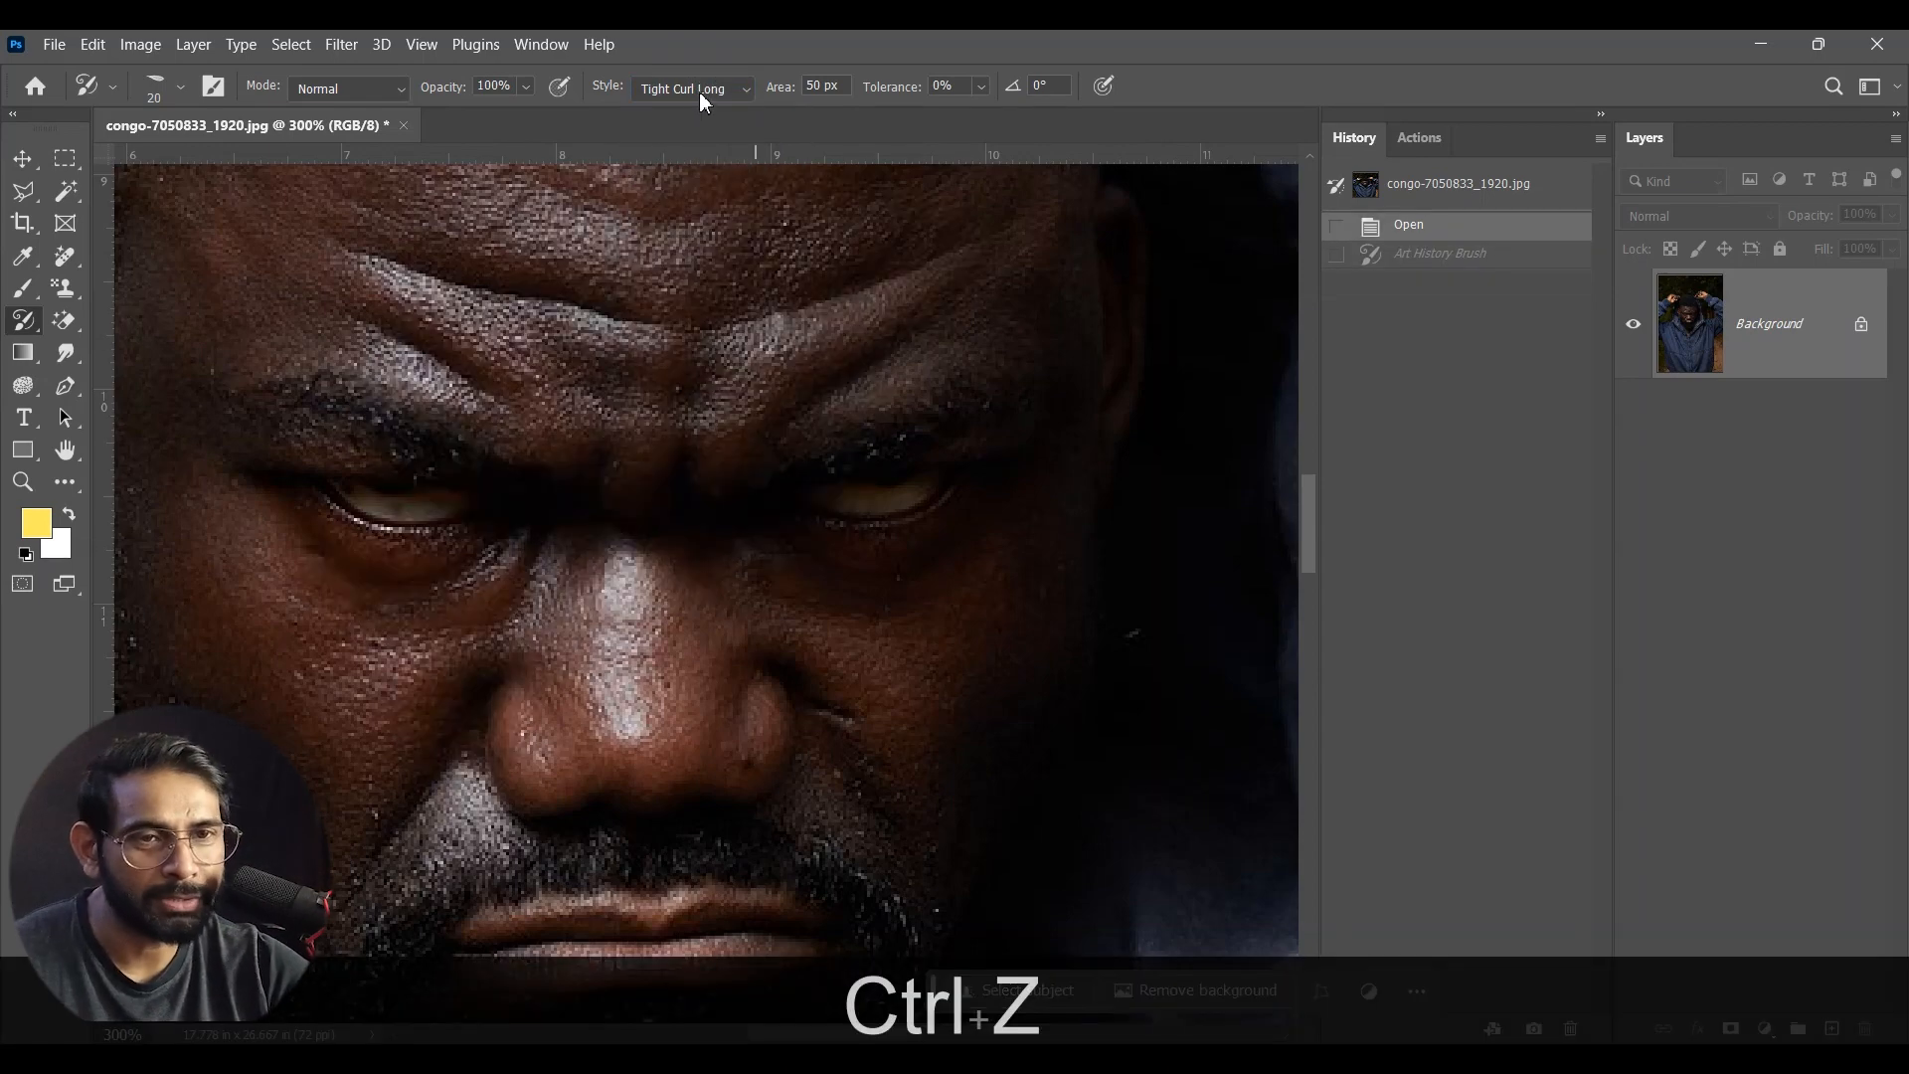
Step: Try the Loose Curl style over the man's face, and undo the stroke
{"action": "left_click", "coordinate": [696, 89]}
{"action": "left_click", "coordinate": [711, 291]}
{"action": "mouse_move", "coordinate": [746, 308]}
{"action": "left_mouse_down"}
{"action": "mouse_move", "coordinate": [818, 388]}
{"action": "mouse_move", "coordinate": [528, 557]}
{"action": "mouse_move", "coordinate": [677, 814]}
{"action": "mouse_move", "coordinate": [903, 599]}
{"action": "left_mouse_up"}
{"action": "key", "text": "ctrl+z"}
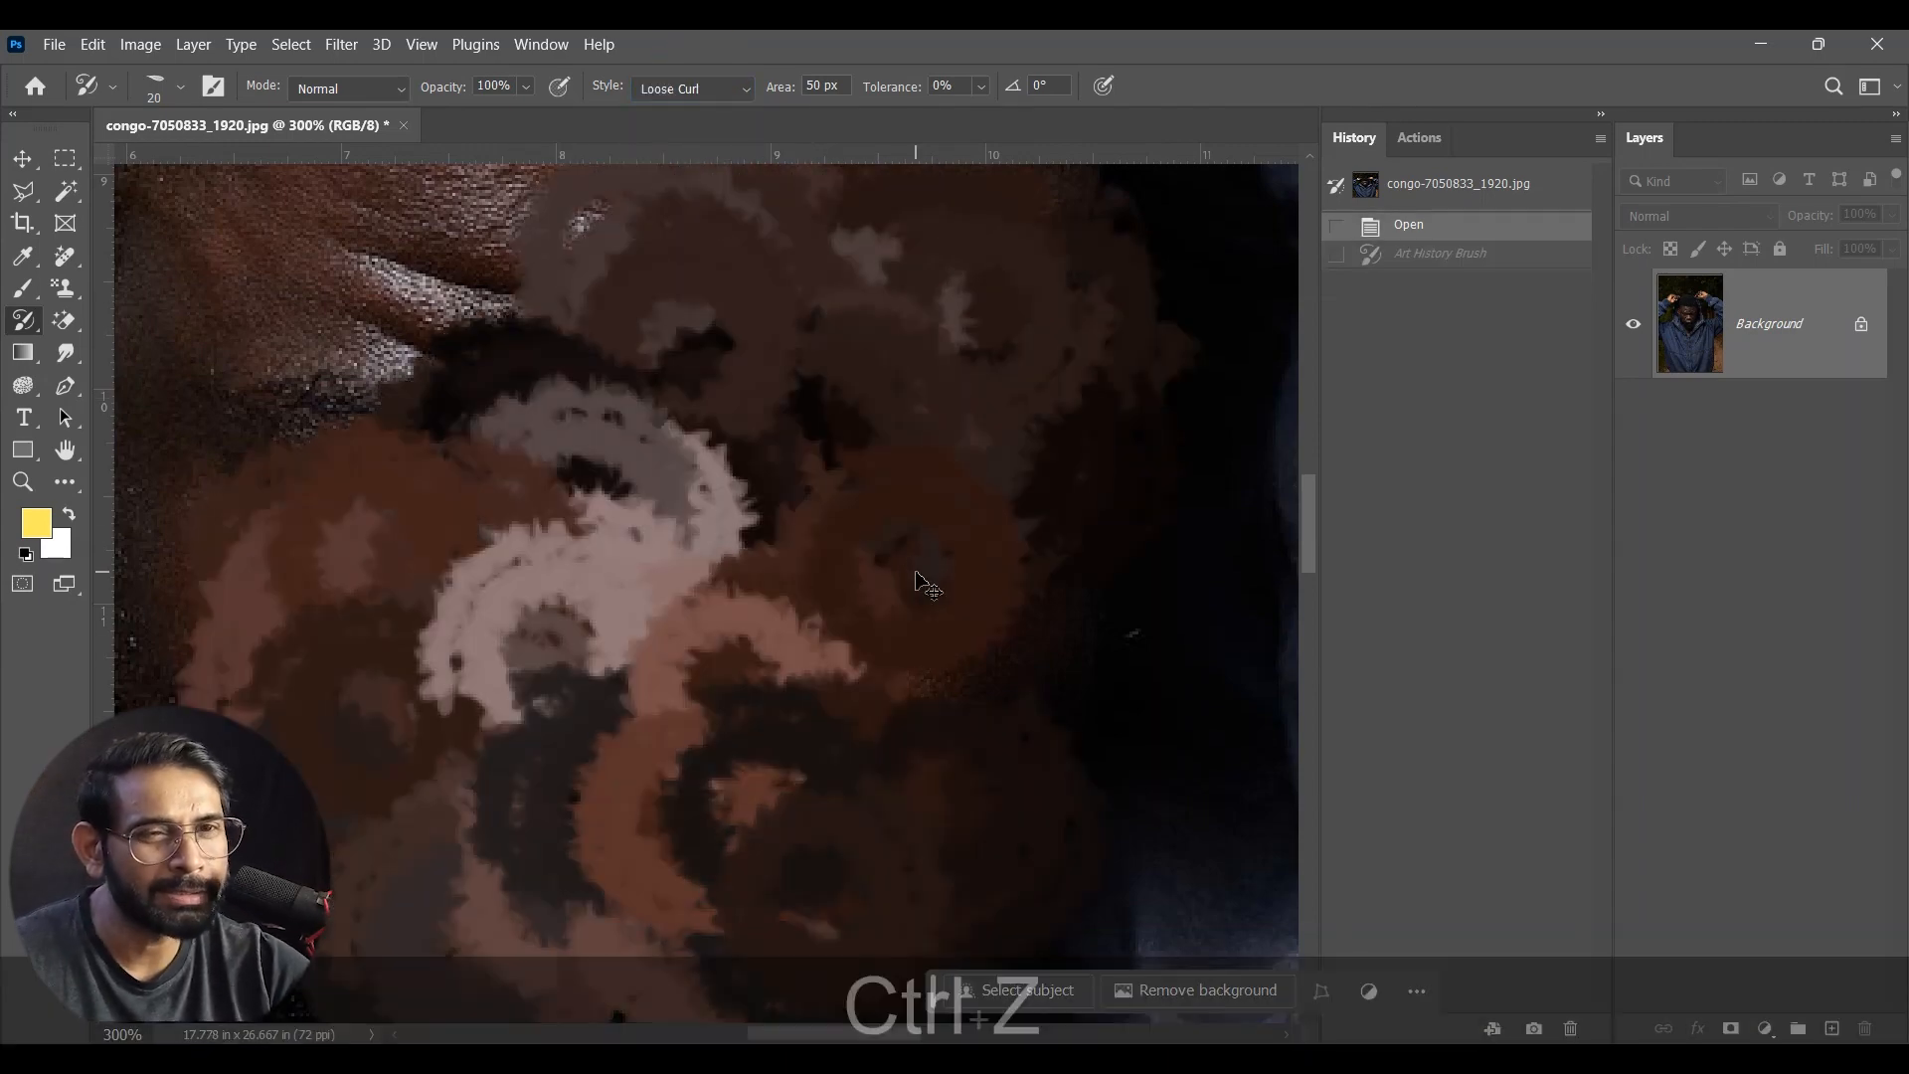
Step: Try the Loose Curl Long style over the man's face at close-up and at 100% zoom, undoing each stroke
{"action": "left_click", "coordinate": [707, 90]}
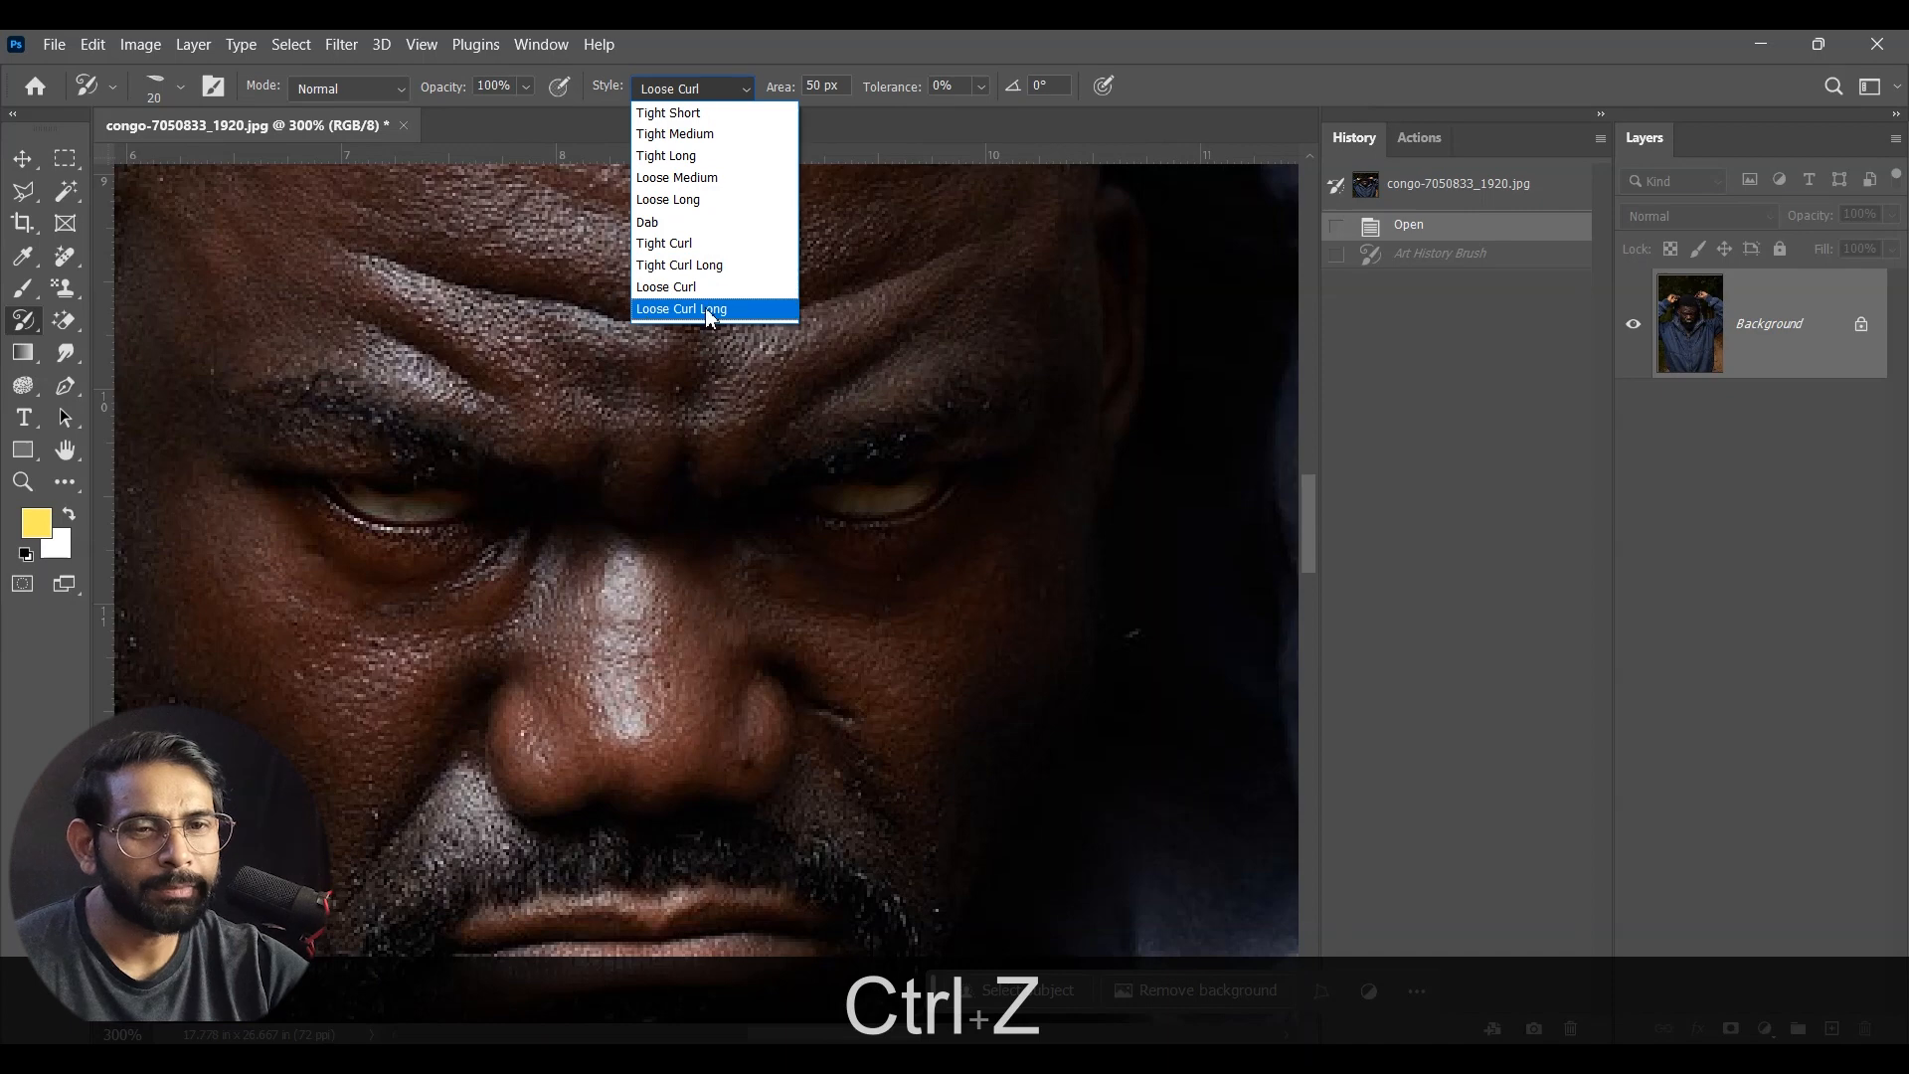
{"action": "left_click", "coordinate": [704, 307]}
{"action": "mouse_move", "coordinate": [806, 305]}
{"action": "left_mouse_down"}
{"action": "mouse_move", "coordinate": [648, 313]}
{"action": "mouse_move", "coordinate": [564, 371]}
{"action": "mouse_move", "coordinate": [445, 610]}
{"action": "mouse_move", "coordinate": [427, 776]}
{"action": "left_mouse_up"}
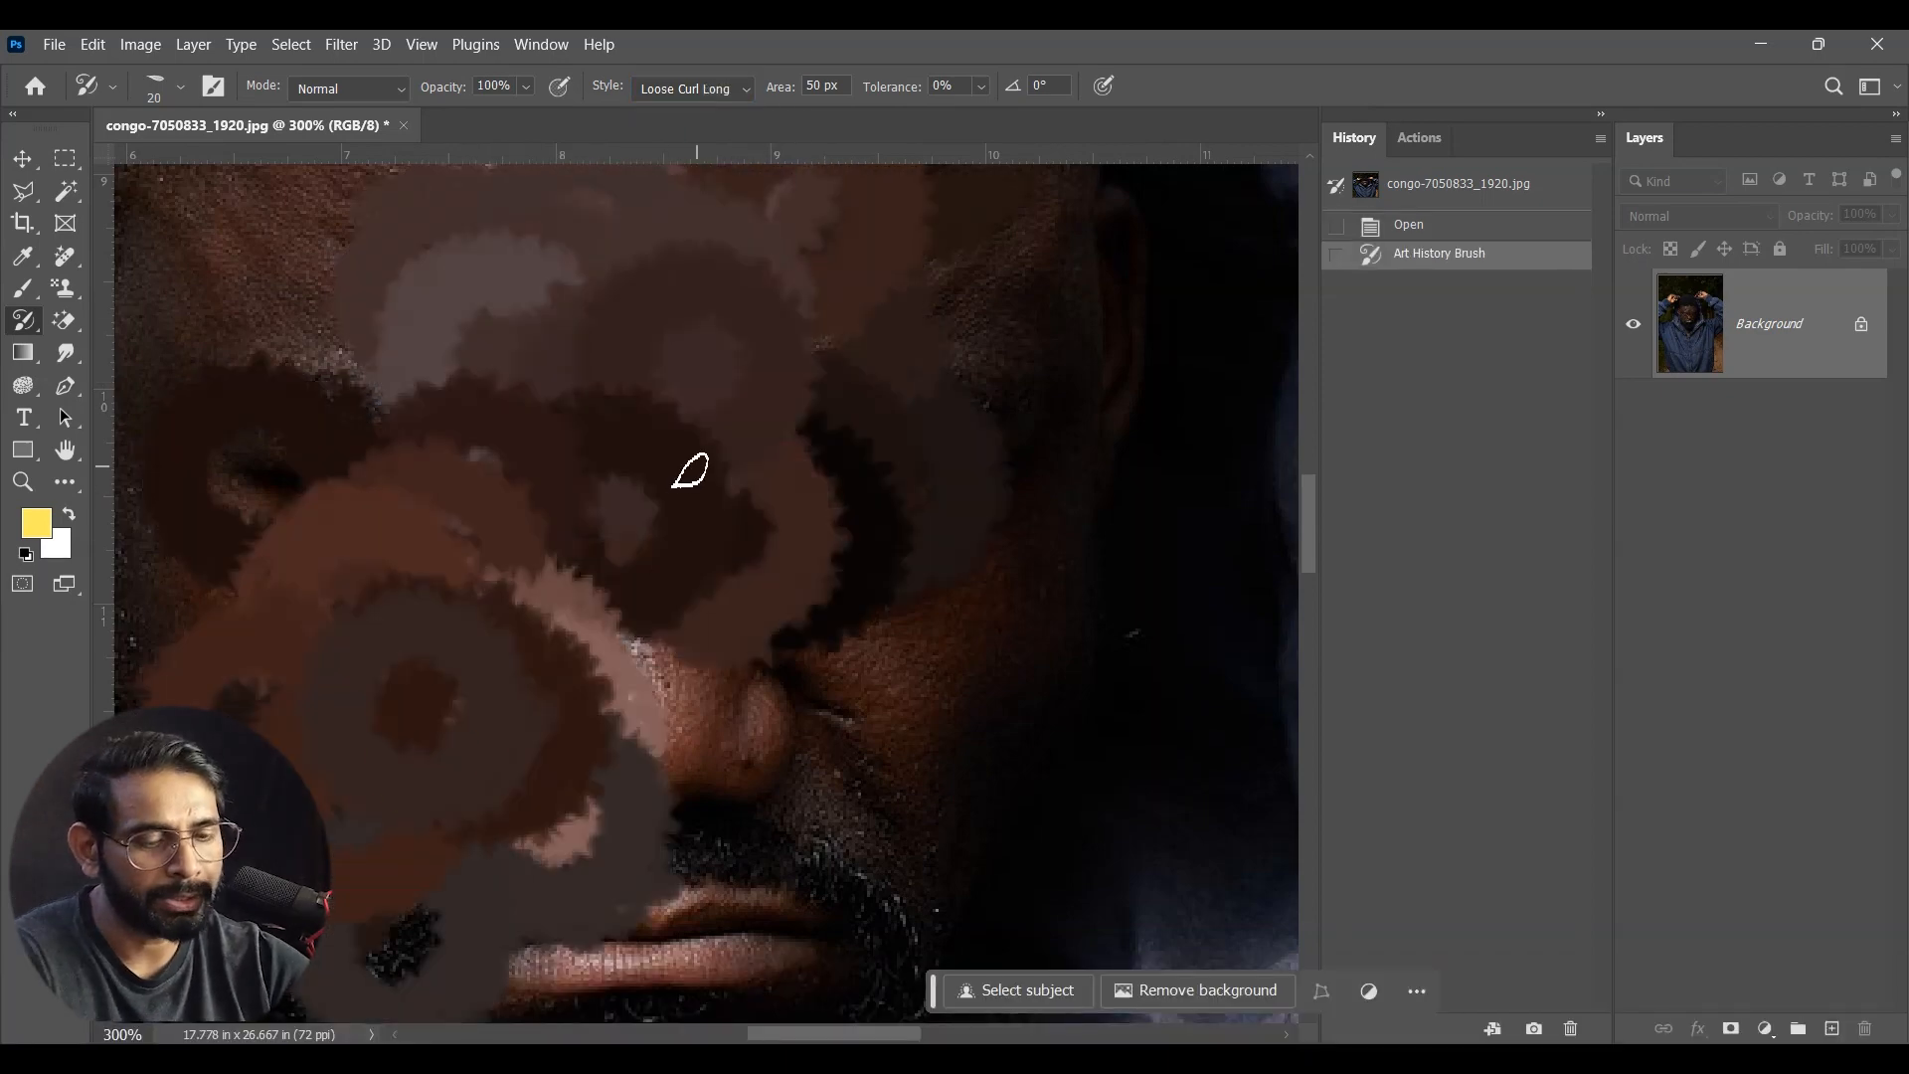
{"action": "key", "text": "ctrl+minus"}
{"action": "key", "text": "ctrl+minus"}
{"action": "key", "text": "ctrl+minus"}
{"action": "key", "text": "ctrl+z"}
{"action": "mouse_move", "coordinate": [696, 472]}
{"action": "left_mouse_down"}
{"action": "mouse_move", "coordinate": [669, 539]}
{"action": "mouse_move", "coordinate": [790, 498]}
{"action": "mouse_move", "coordinate": [617, 670]}
{"action": "mouse_move", "coordinate": [733, 863]}
{"action": "left_mouse_up"}
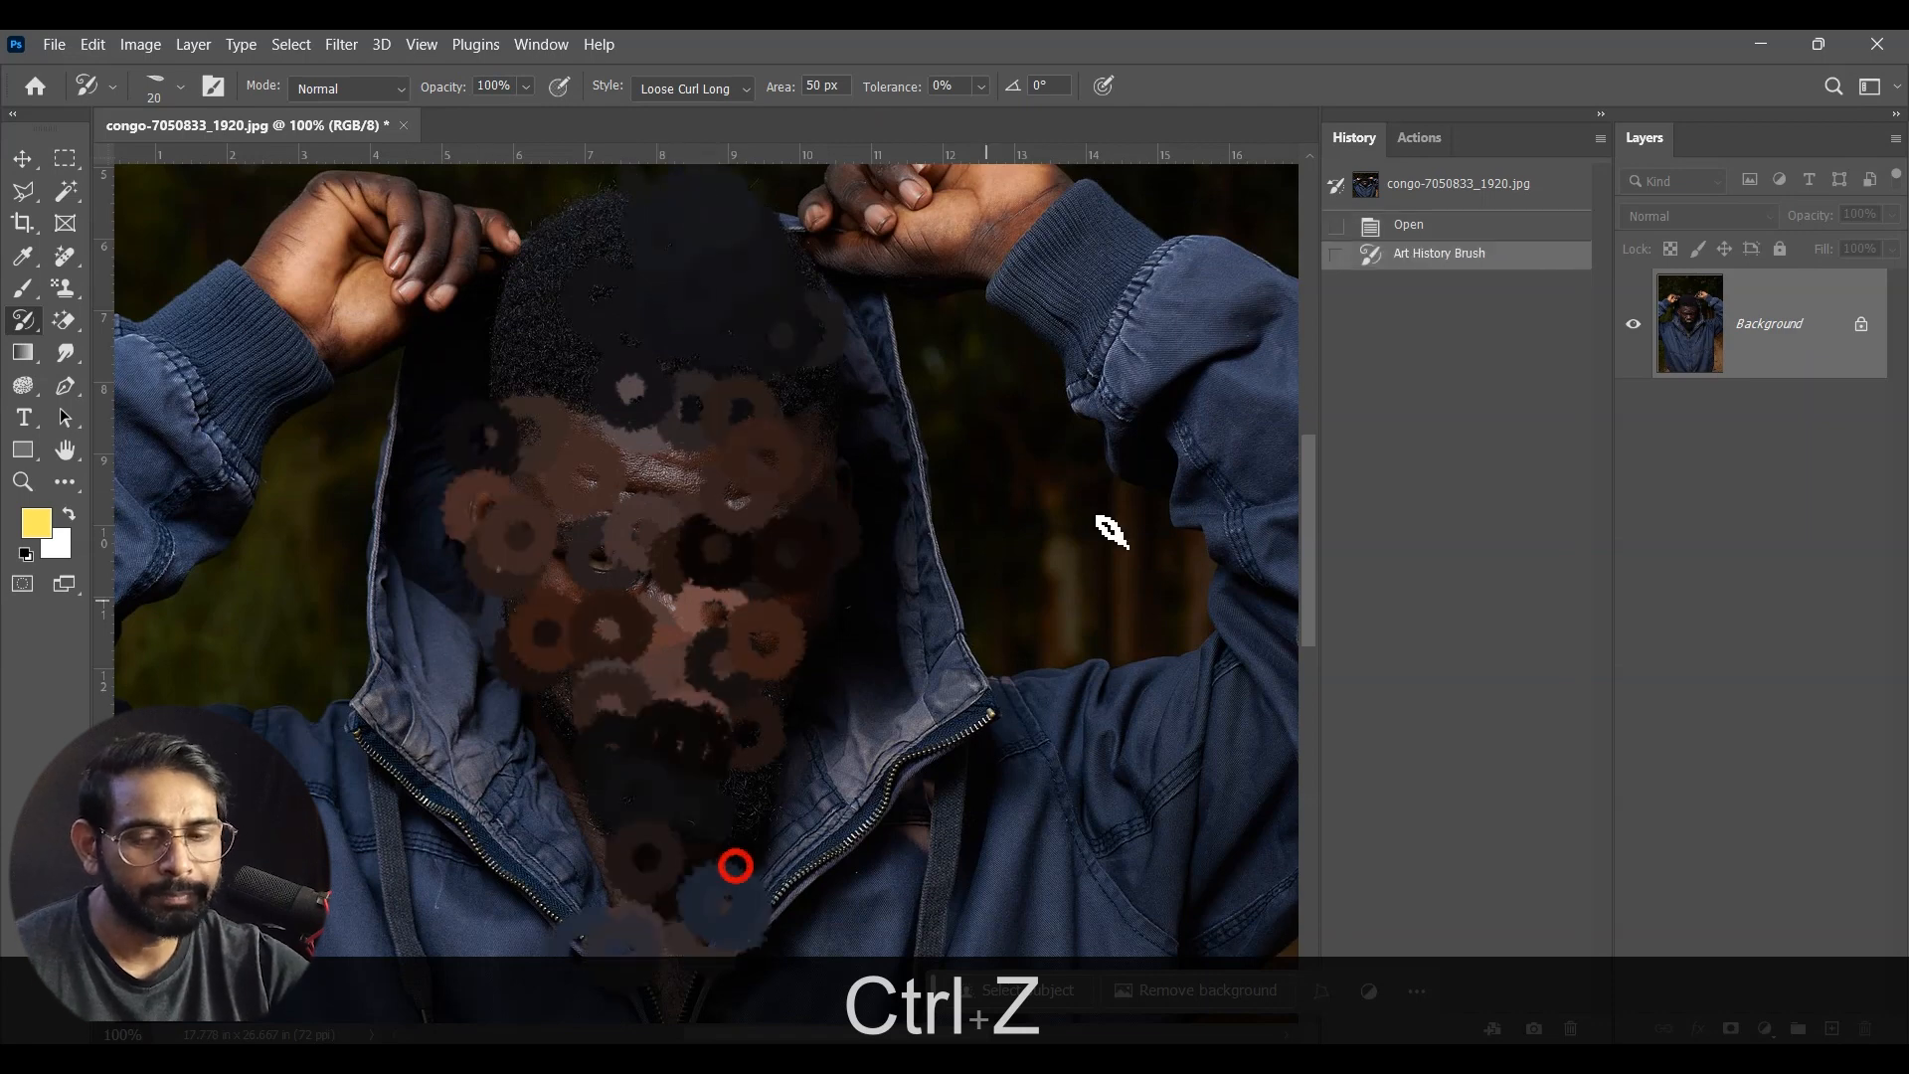
{"action": "key", "text": "ctrl+z"}
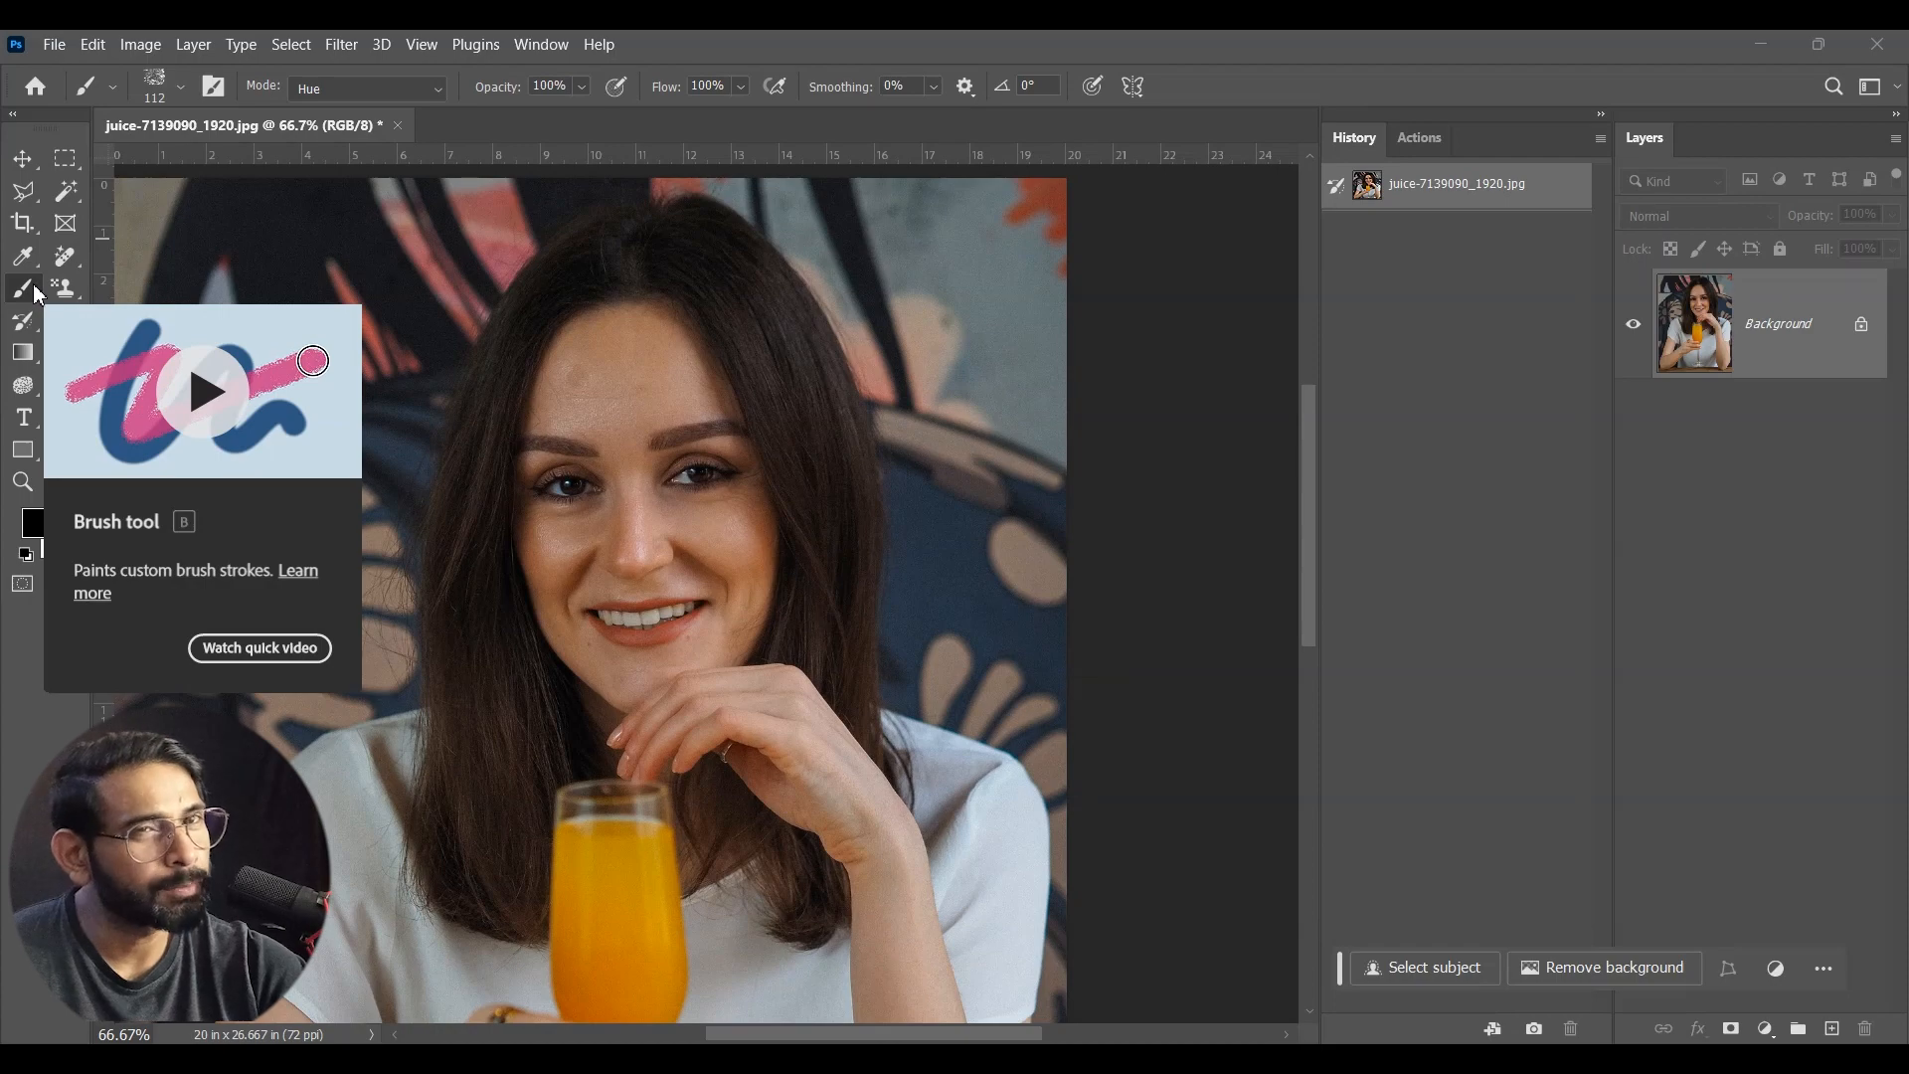
Step: Paint black with the Brush Tool in Hue mode over the left half of the woman's face and down to her fingers
{"action": "left_click", "coordinate": [330, 91]}
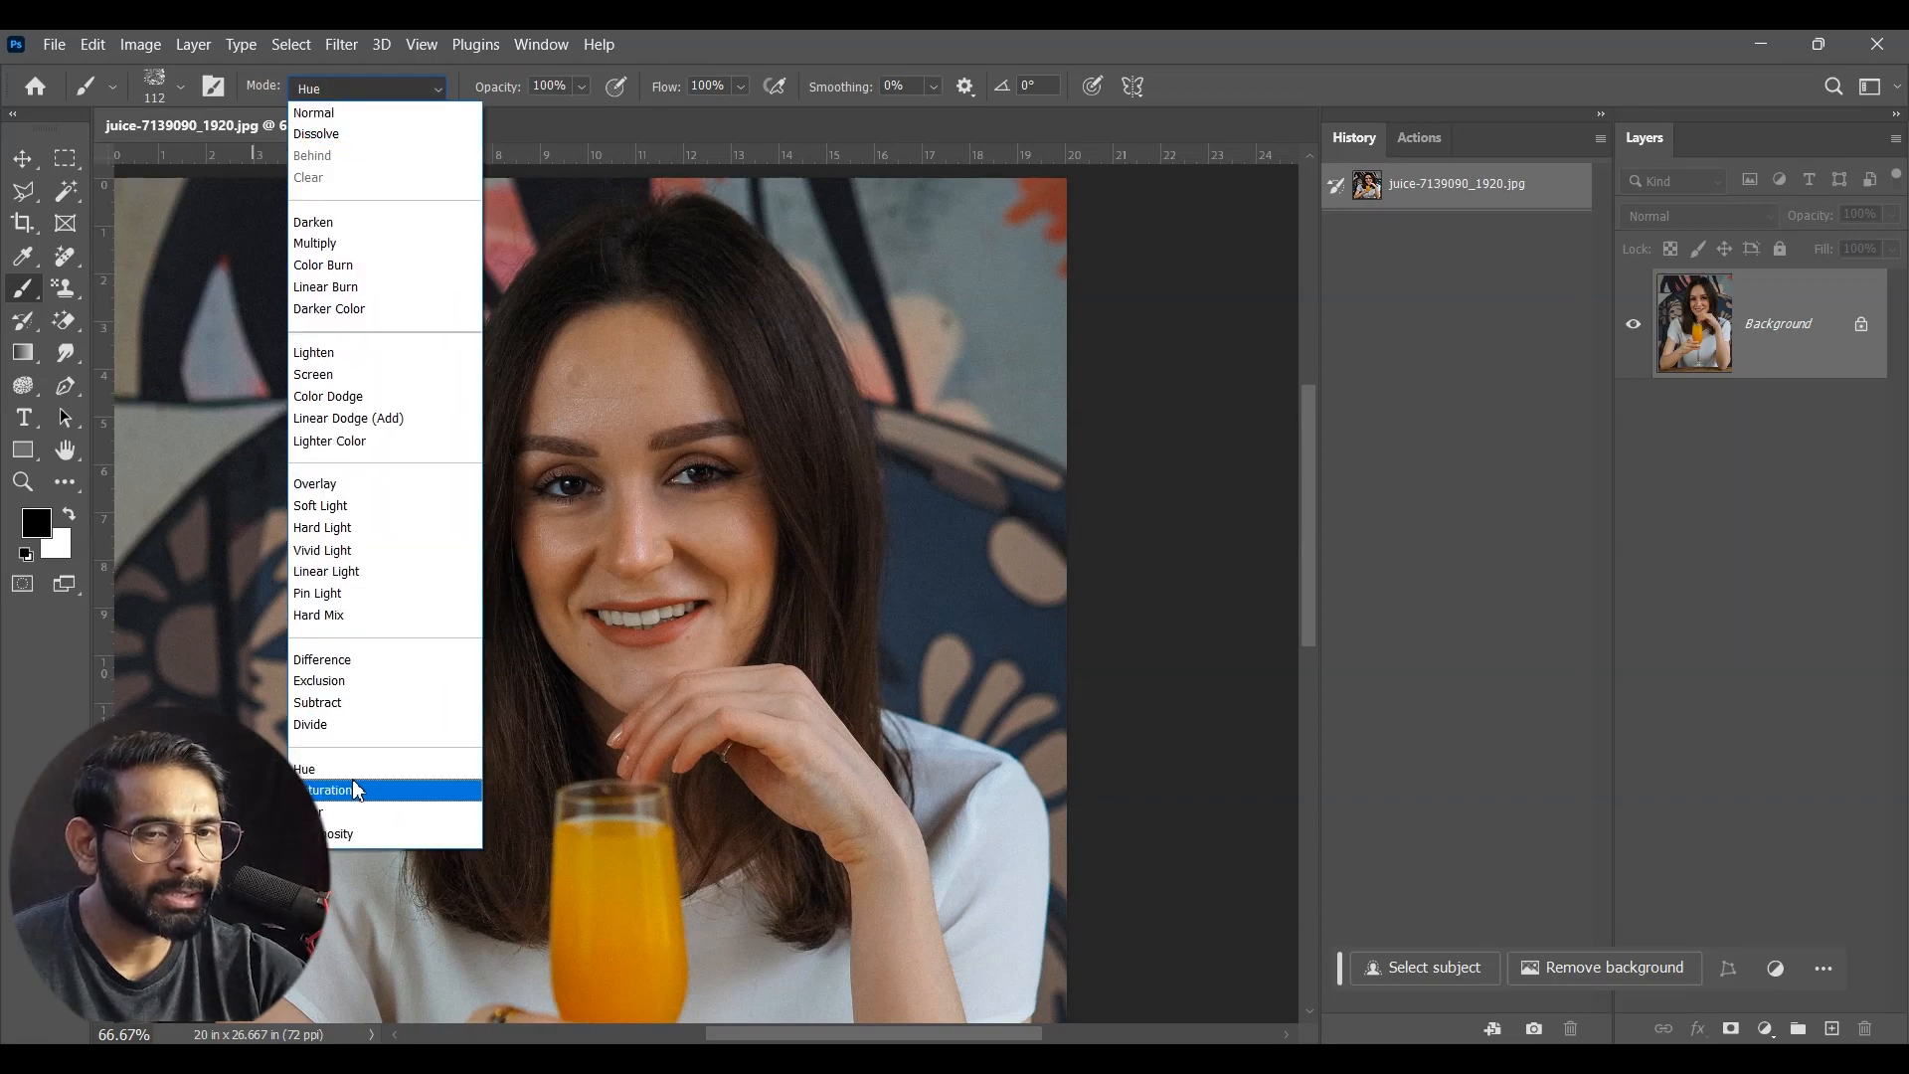
{"action": "left_click", "coordinate": [323, 768]}
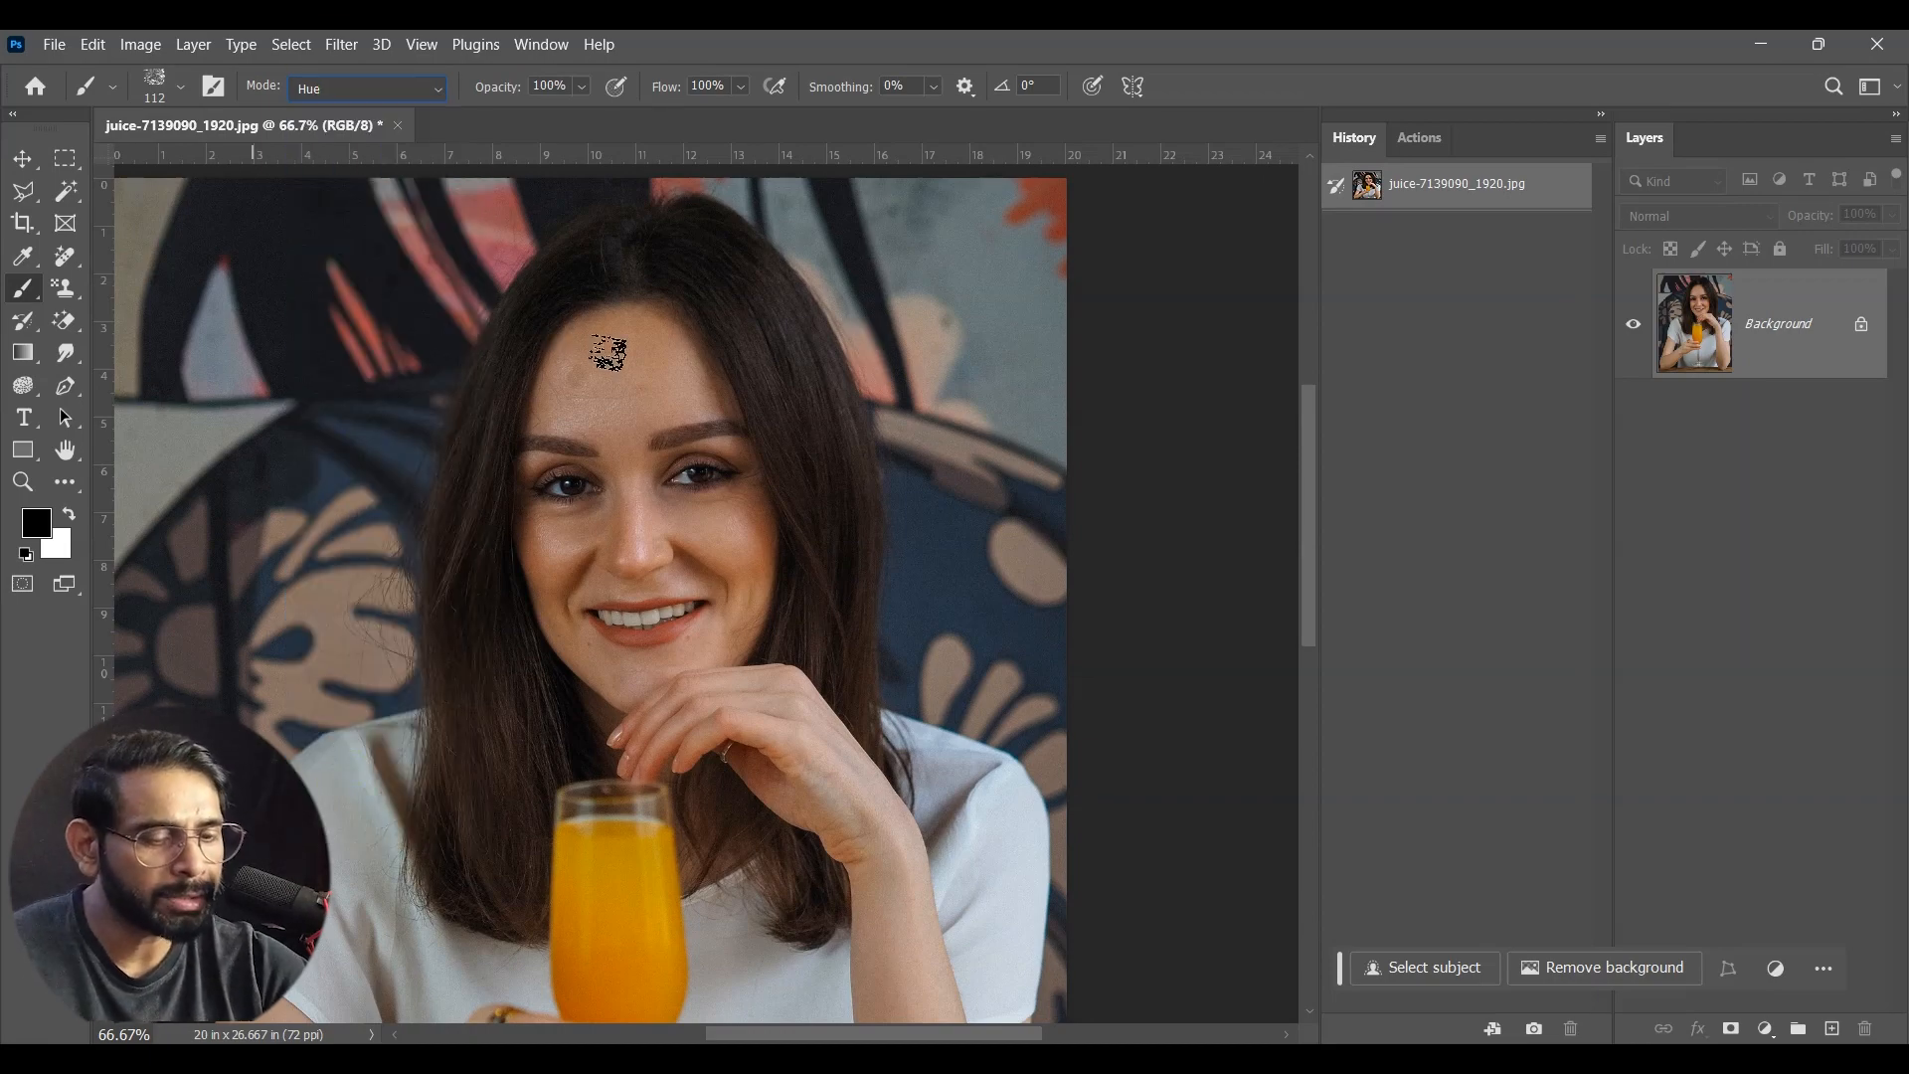
{"action": "key", "text": "ctrl+equal"}
{"action": "left_click_drag", "start_coordinate": [834, 652], "coordinate": [950, 603]}
{"action": "key", "text": "ctrl+z"}
{"action": "mouse_move", "coordinate": [630, 169]}
{"action": "left_mouse_down"}
{"action": "mouse_move", "coordinate": [653, 405]}
{"action": "mouse_move", "coordinate": [575, 354]}
{"action": "mouse_move", "coordinate": [616, 524]}
{"action": "mouse_move", "coordinate": [682, 557]}
{"action": "mouse_move", "coordinate": [532, 232]}
{"action": "mouse_move", "coordinate": [589, 497]}
{"action": "mouse_move", "coordinate": [676, 162]}
{"action": "mouse_move", "coordinate": [630, 514]}
{"action": "mouse_move", "coordinate": [793, 820]}
{"action": "left_mouse_up"}
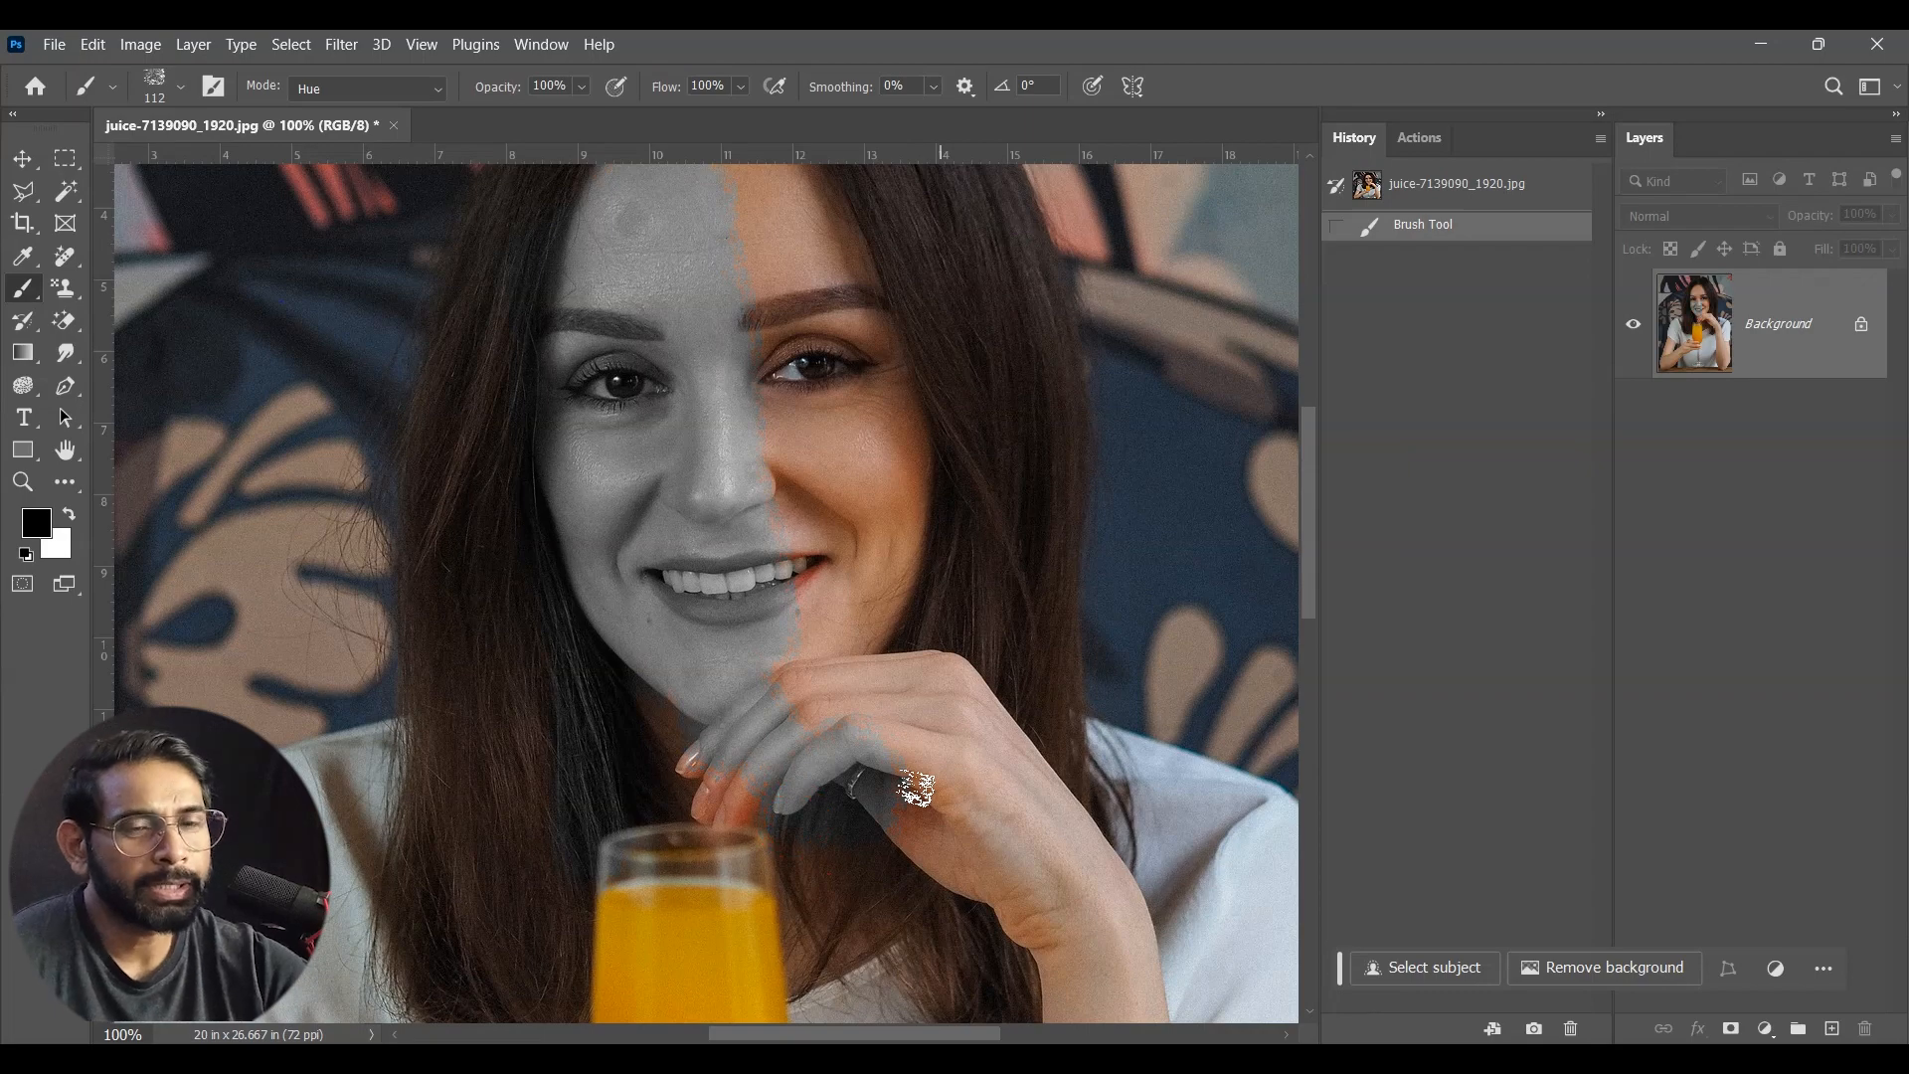
Step: Activate the Art History Brush Tool
{"action": "right_click", "coordinate": [24, 289]}
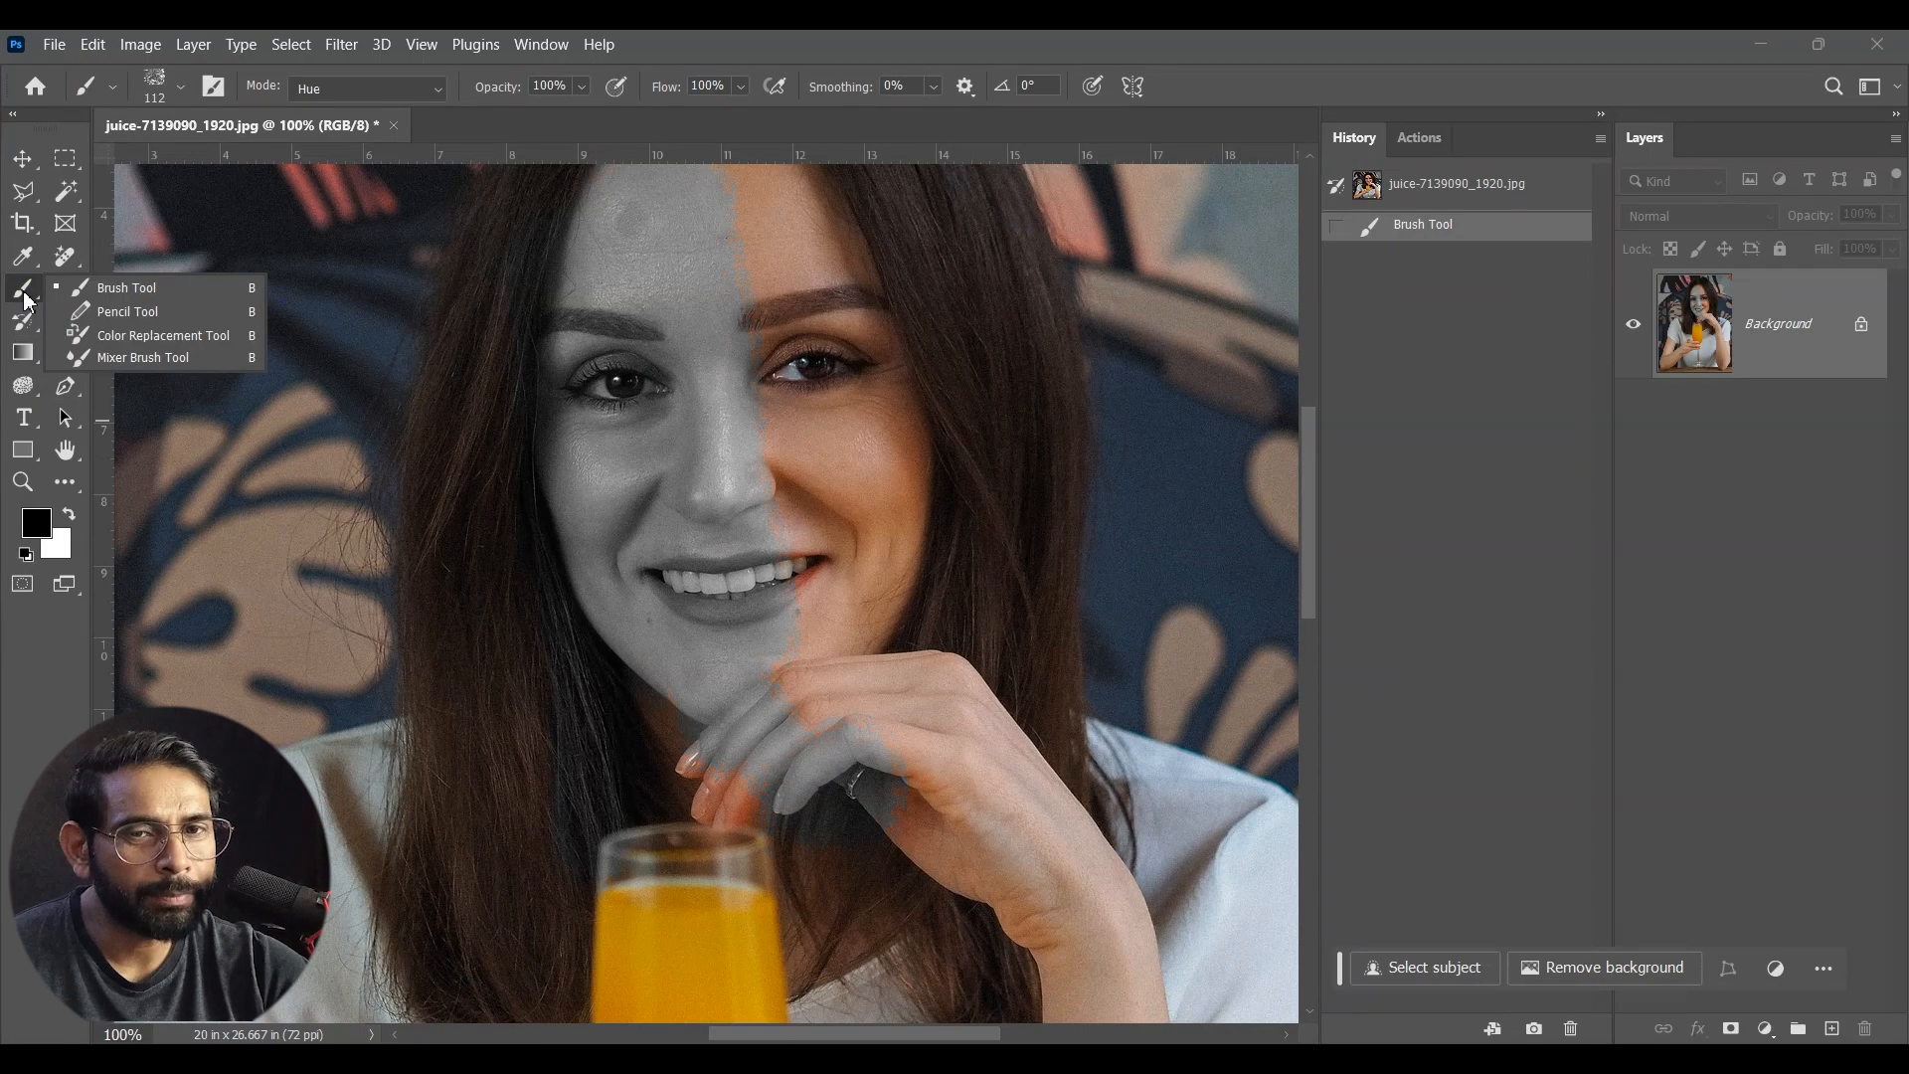
{"action": "left_click", "coordinate": [140, 364]}
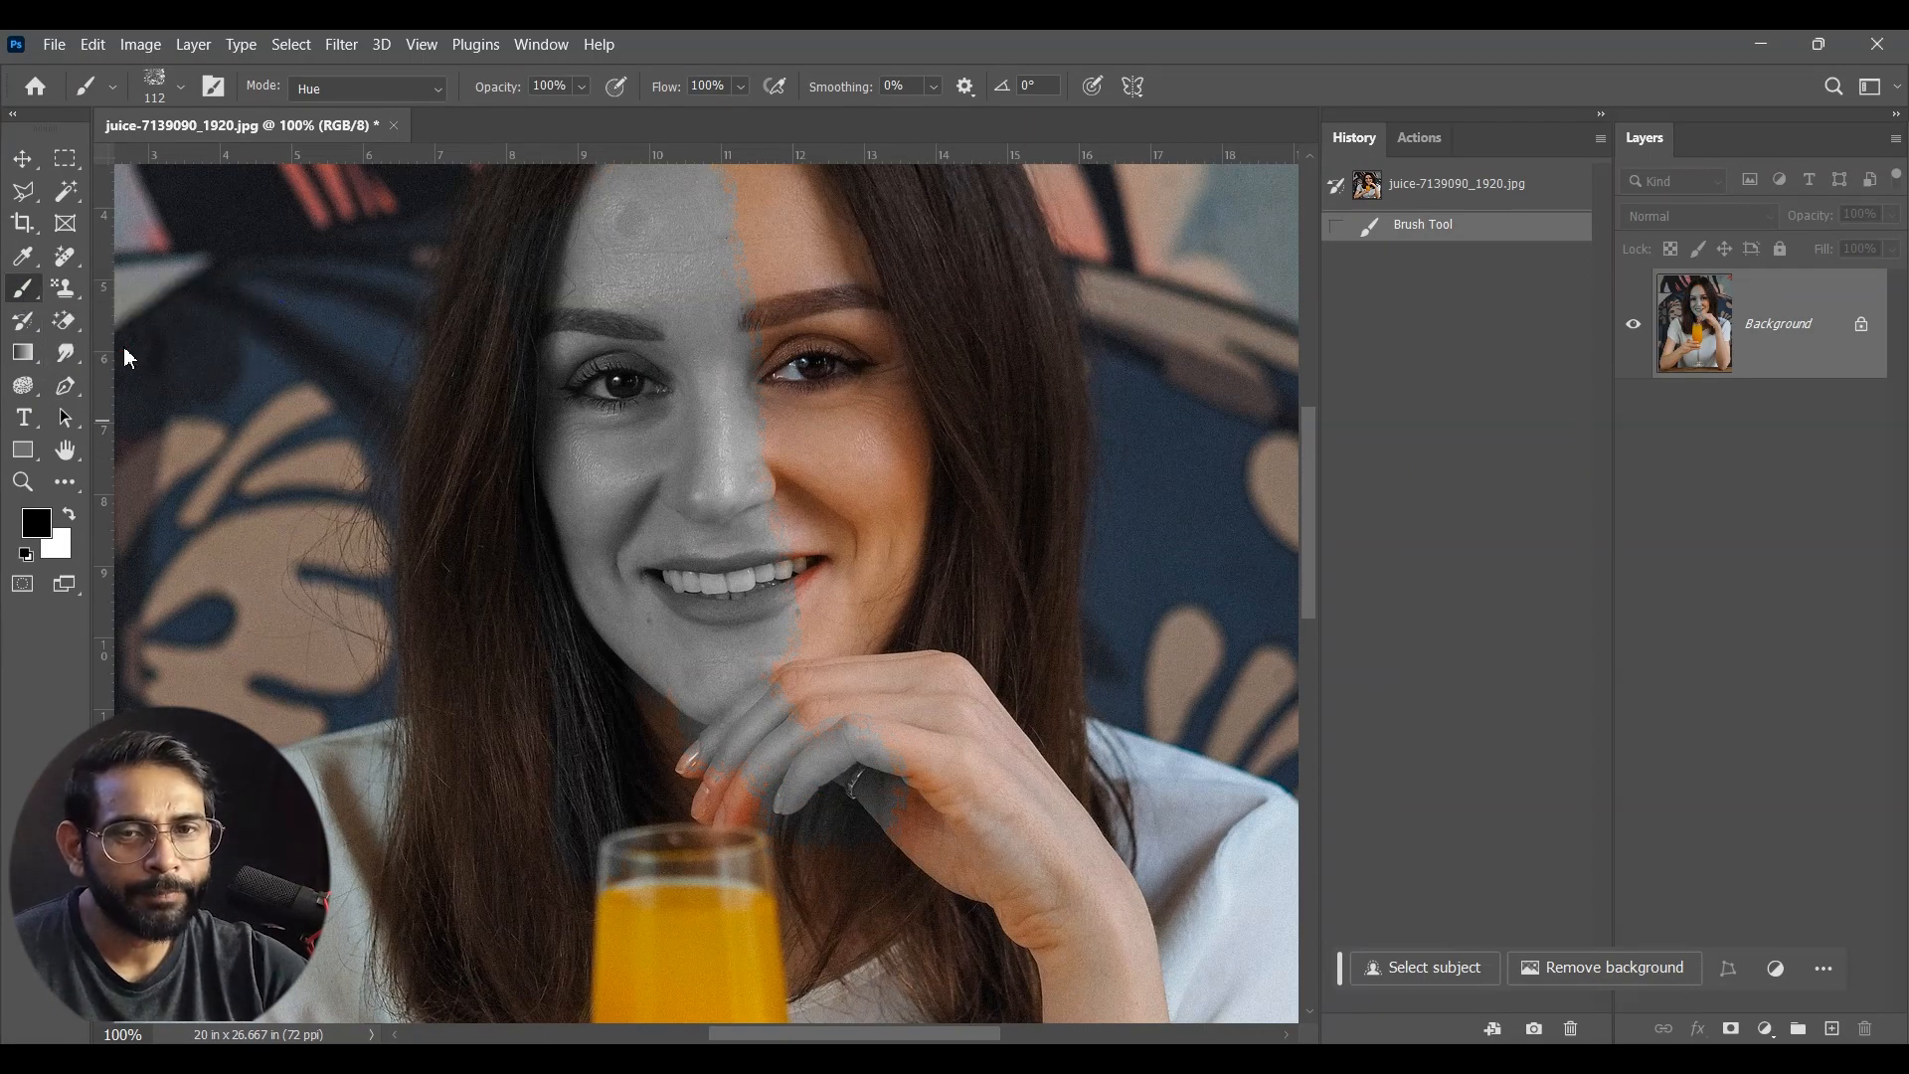
{"action": "left_click", "coordinate": [24, 321]}
{"action": "left_click", "coordinate": [140, 345]}
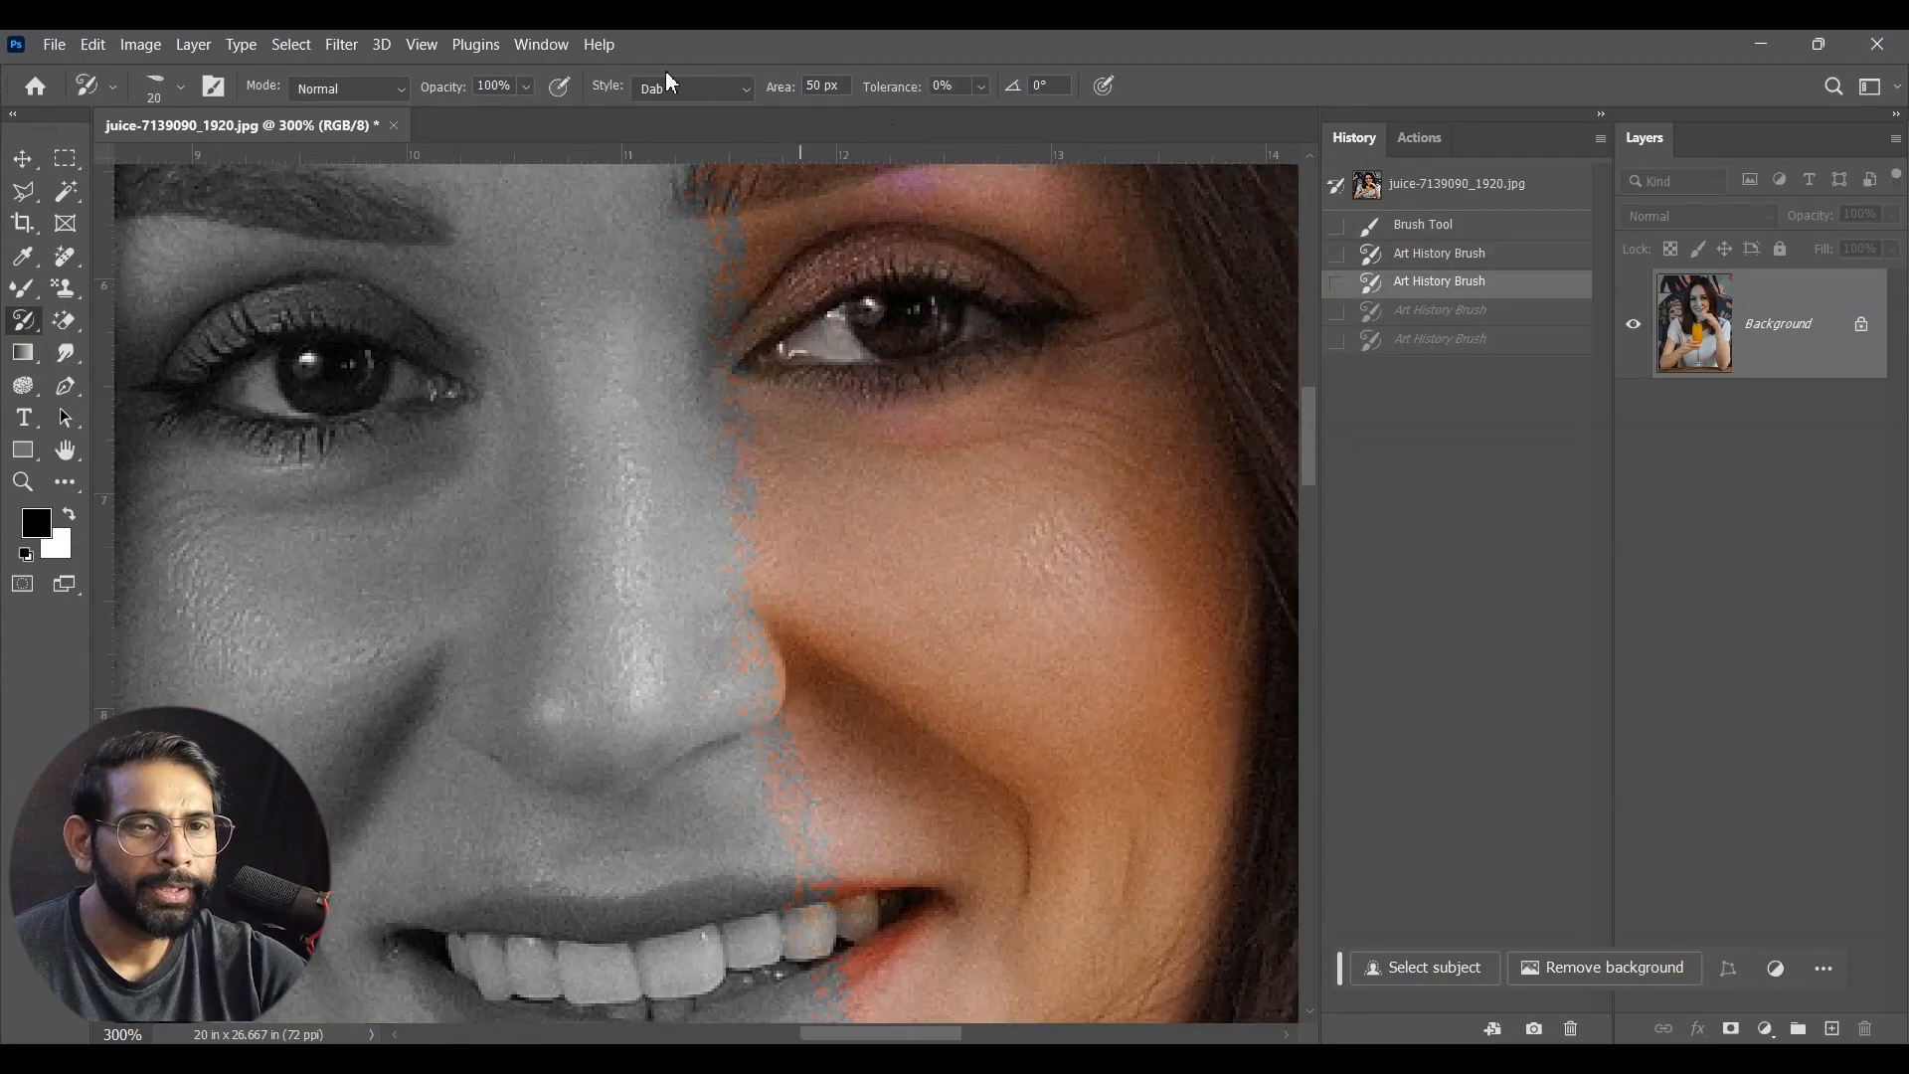
Step: Try the Tight Short style over the woman's coloured eye, first with a 20 px brush and again with a much smaller one
{"action": "left_click", "coordinate": [675, 89]}
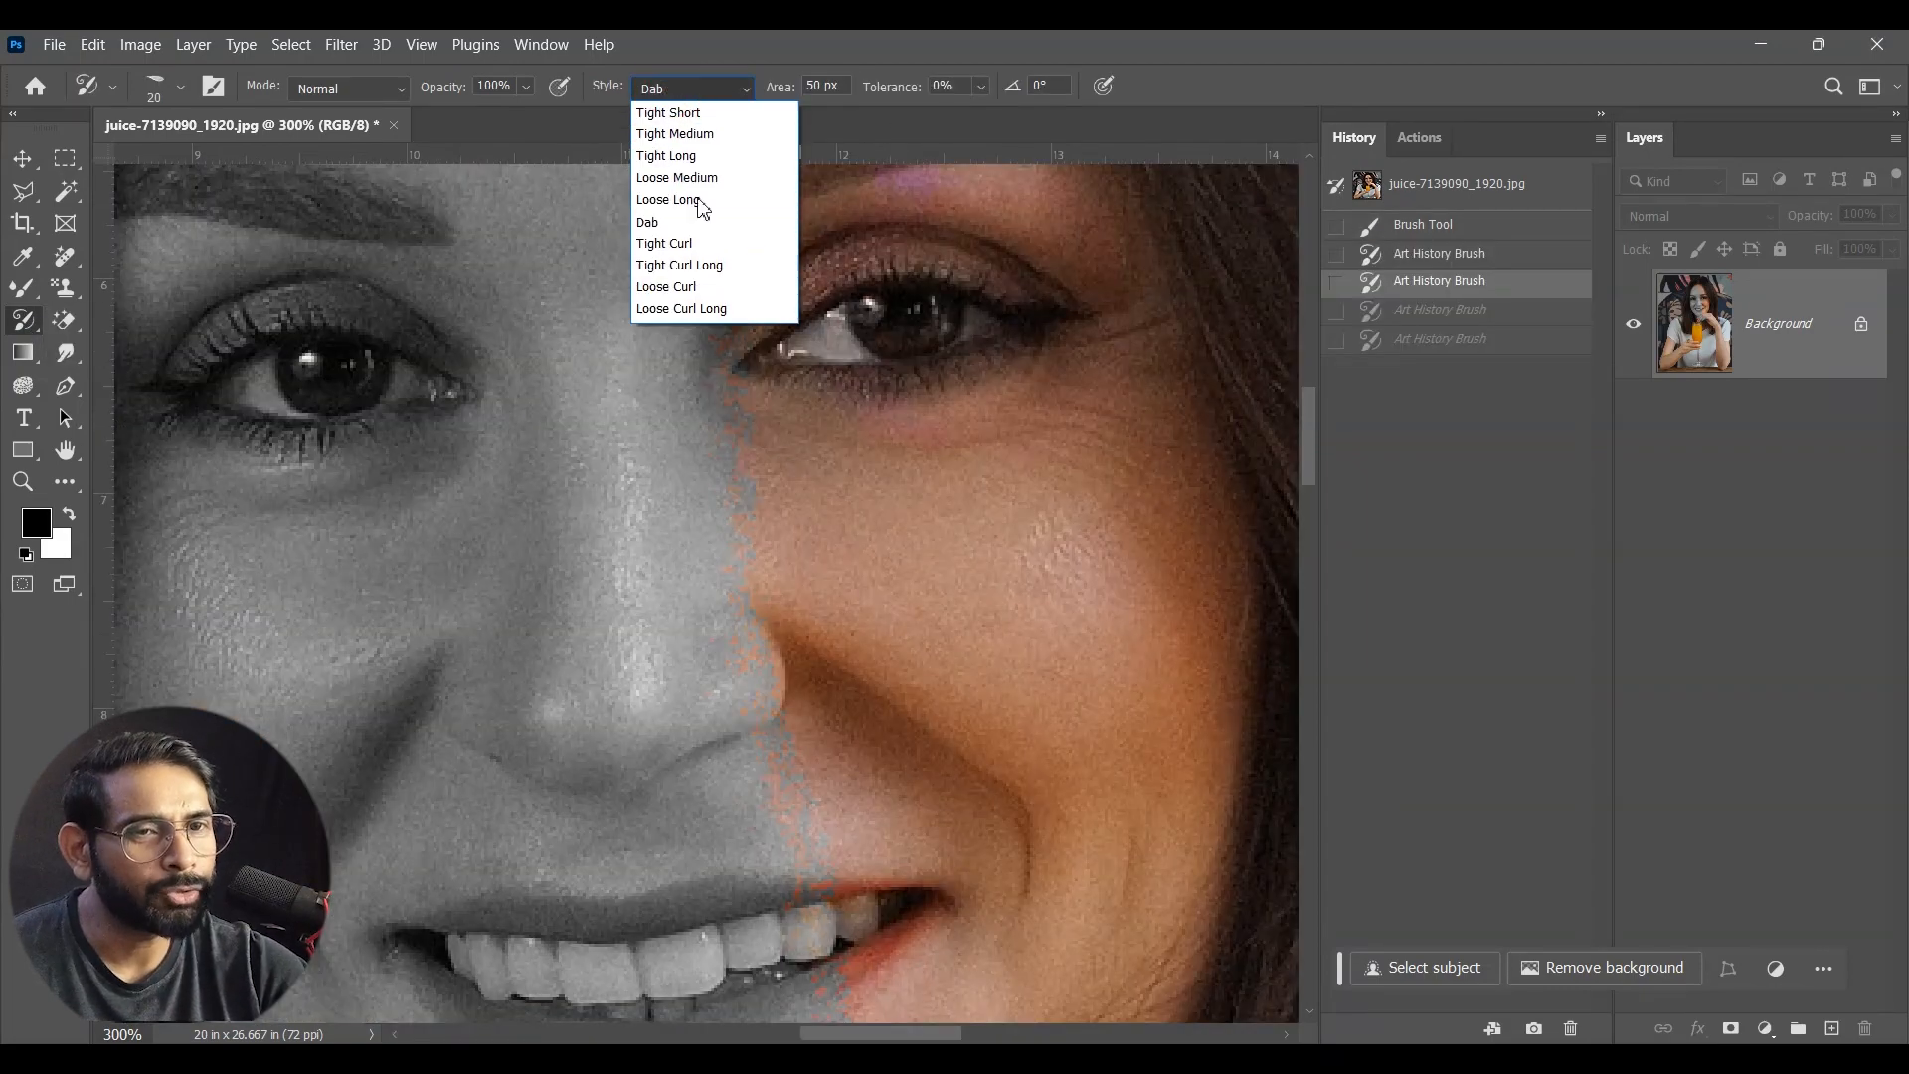
{"action": "left_click", "coordinate": [708, 112]}
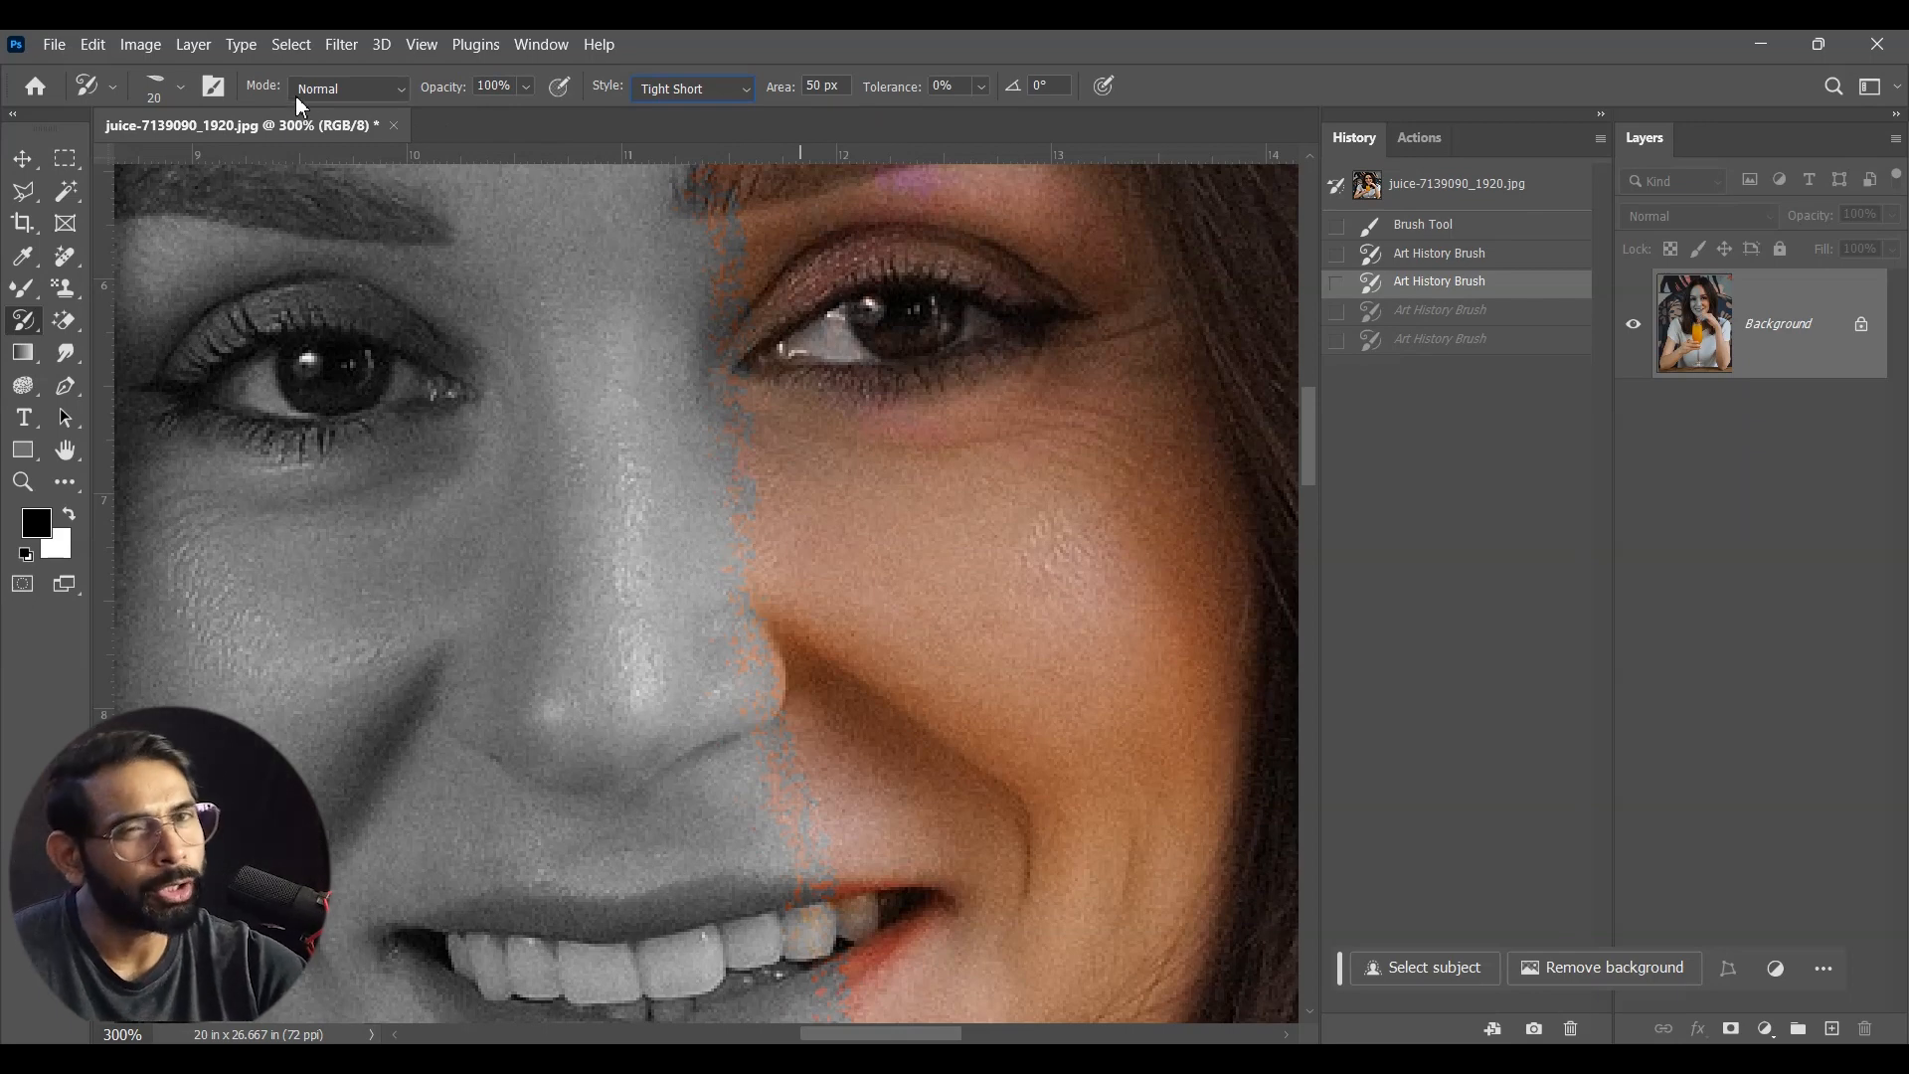
{"action": "mouse_move", "coordinate": [1113, 249]}
{"action": "left_mouse_down"}
{"action": "mouse_move", "coordinate": [972, 319]}
{"action": "mouse_move", "coordinate": [959, 396]}
{"action": "left_mouse_up"}
{"action": "key", "text": "ctrl+z"}
{"action": "key", "text": "bracketleft"}
{"action": "key", "text": "bracketleft"}
{"action": "key", "text": "bracketleft"}
{"action": "key", "text": "bracketleft"}
{"action": "key", "text": "bracketleft"}
{"action": "key", "text": "bracketleft"}
{"action": "key", "text": "bracketleft"}
{"action": "key", "text": "bracketleft"}
{"action": "key", "text": "bracketleft"}
{"action": "left_click_drag", "start_coordinate": [875, 314], "coordinate": [971, 302]}
{"action": "left_click_drag", "start_coordinate": [846, 350], "coordinate": [969, 310]}
Step: Try the Dab style with a 3 px brush on several spots of the woman's coloured eye
{"action": "left_click", "coordinate": [734, 86]}
{"action": "left_click", "coordinate": [687, 239]}
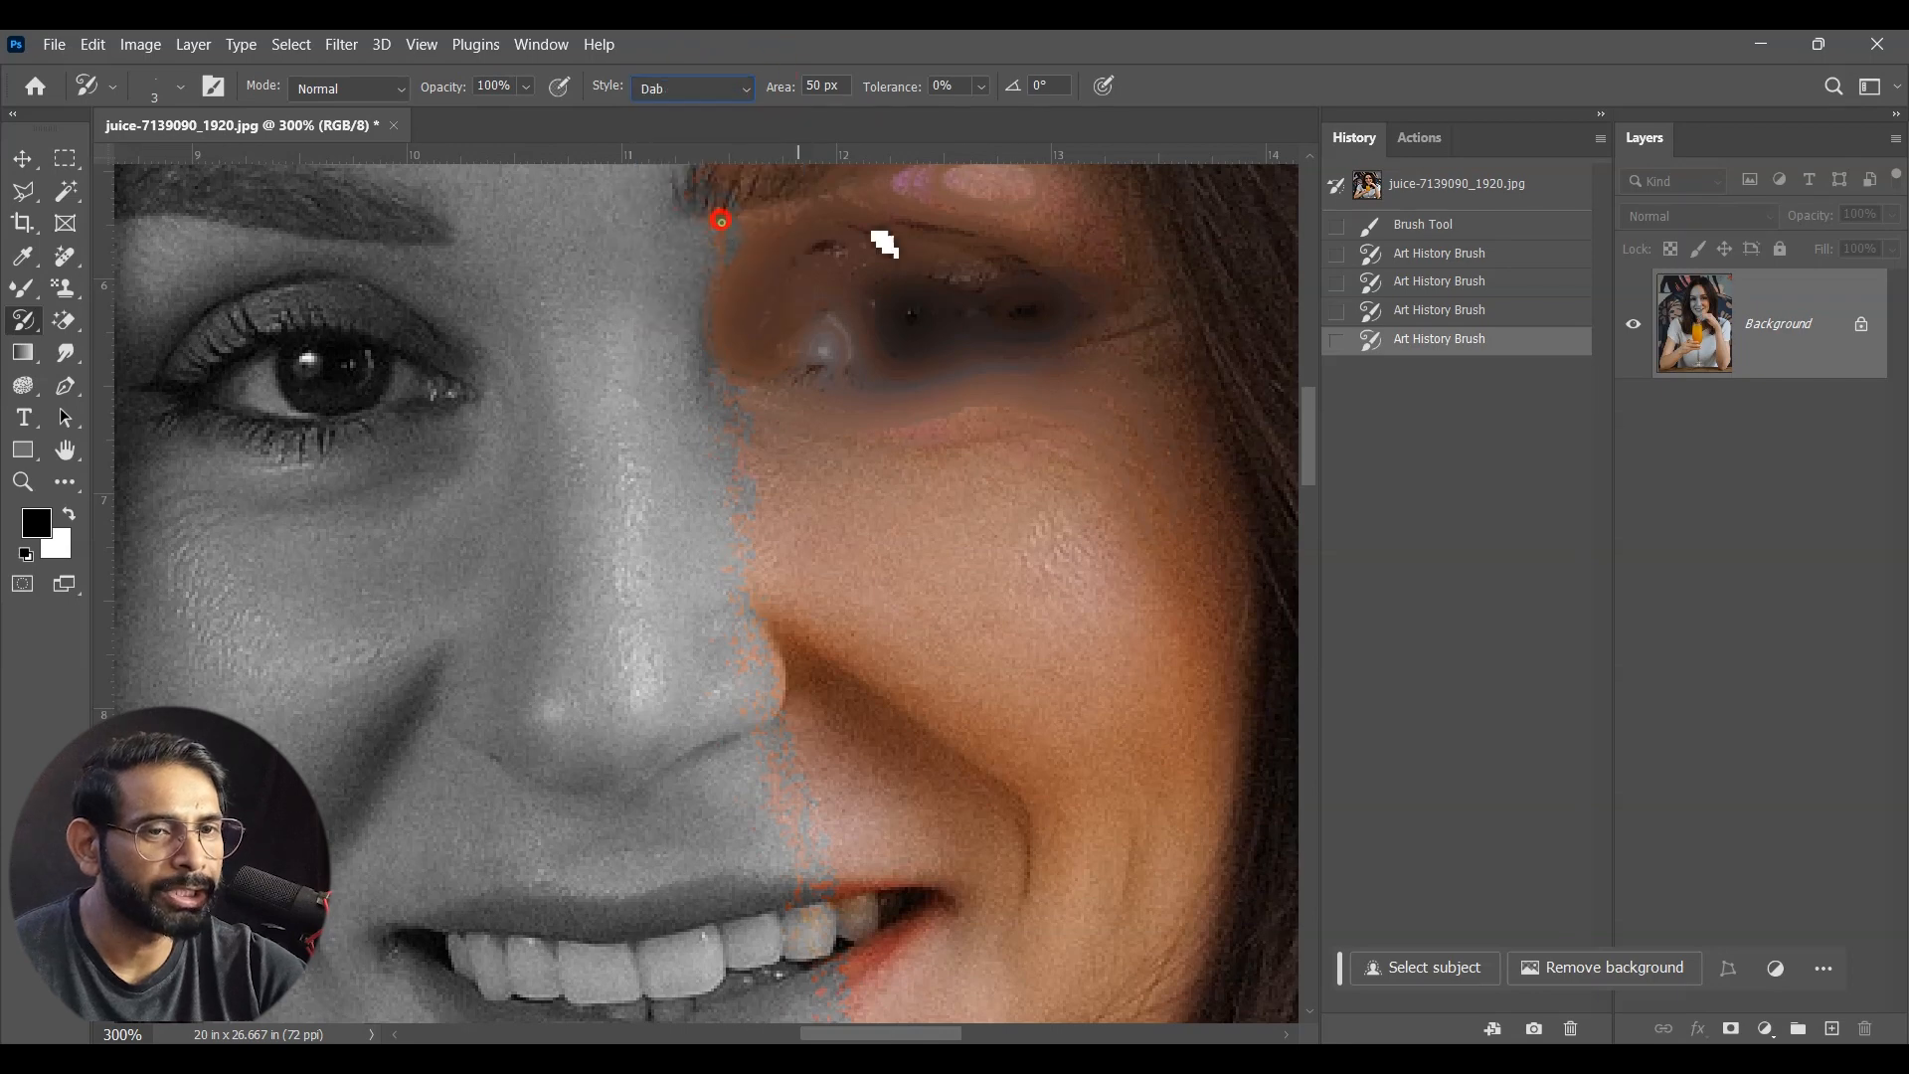
{"action": "left_click", "coordinate": [846, 346]}
{"action": "left_click", "coordinate": [946, 337]}
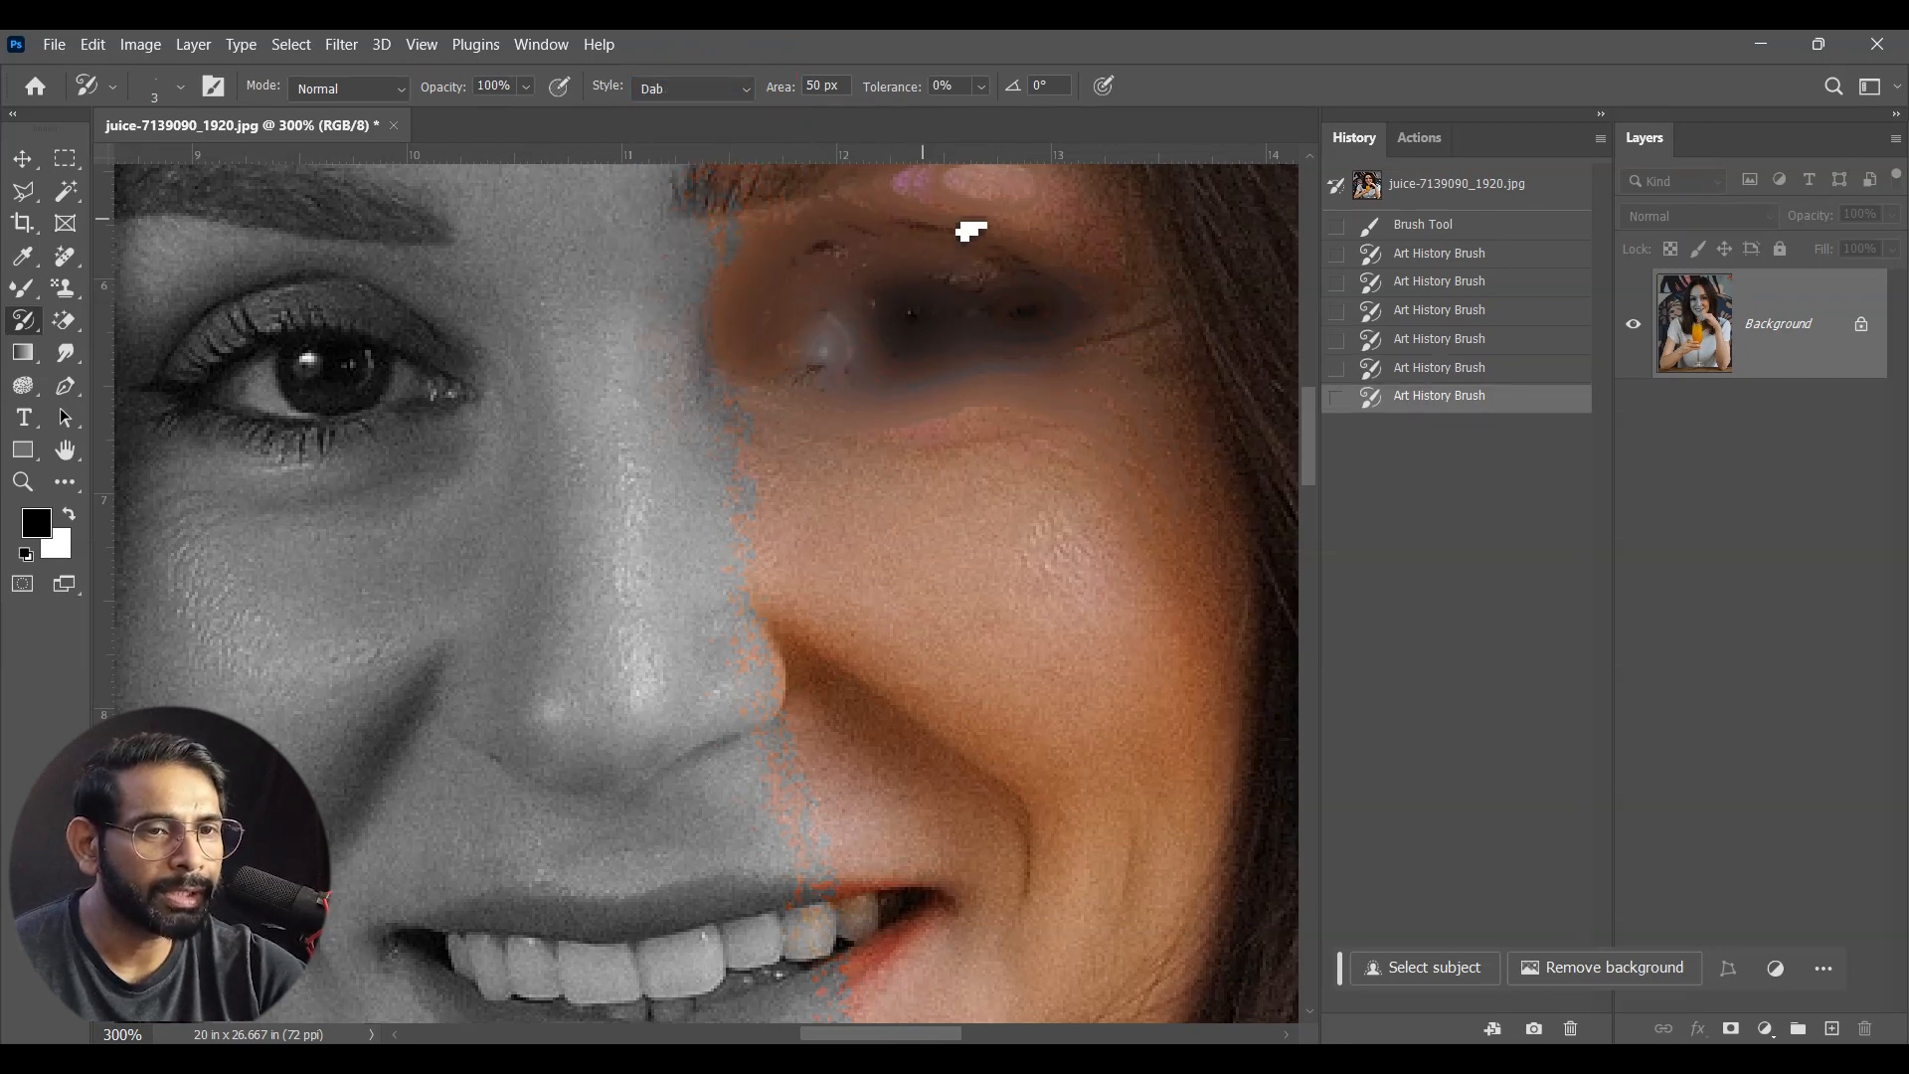
{"action": "left_click", "coordinate": [977, 273]}
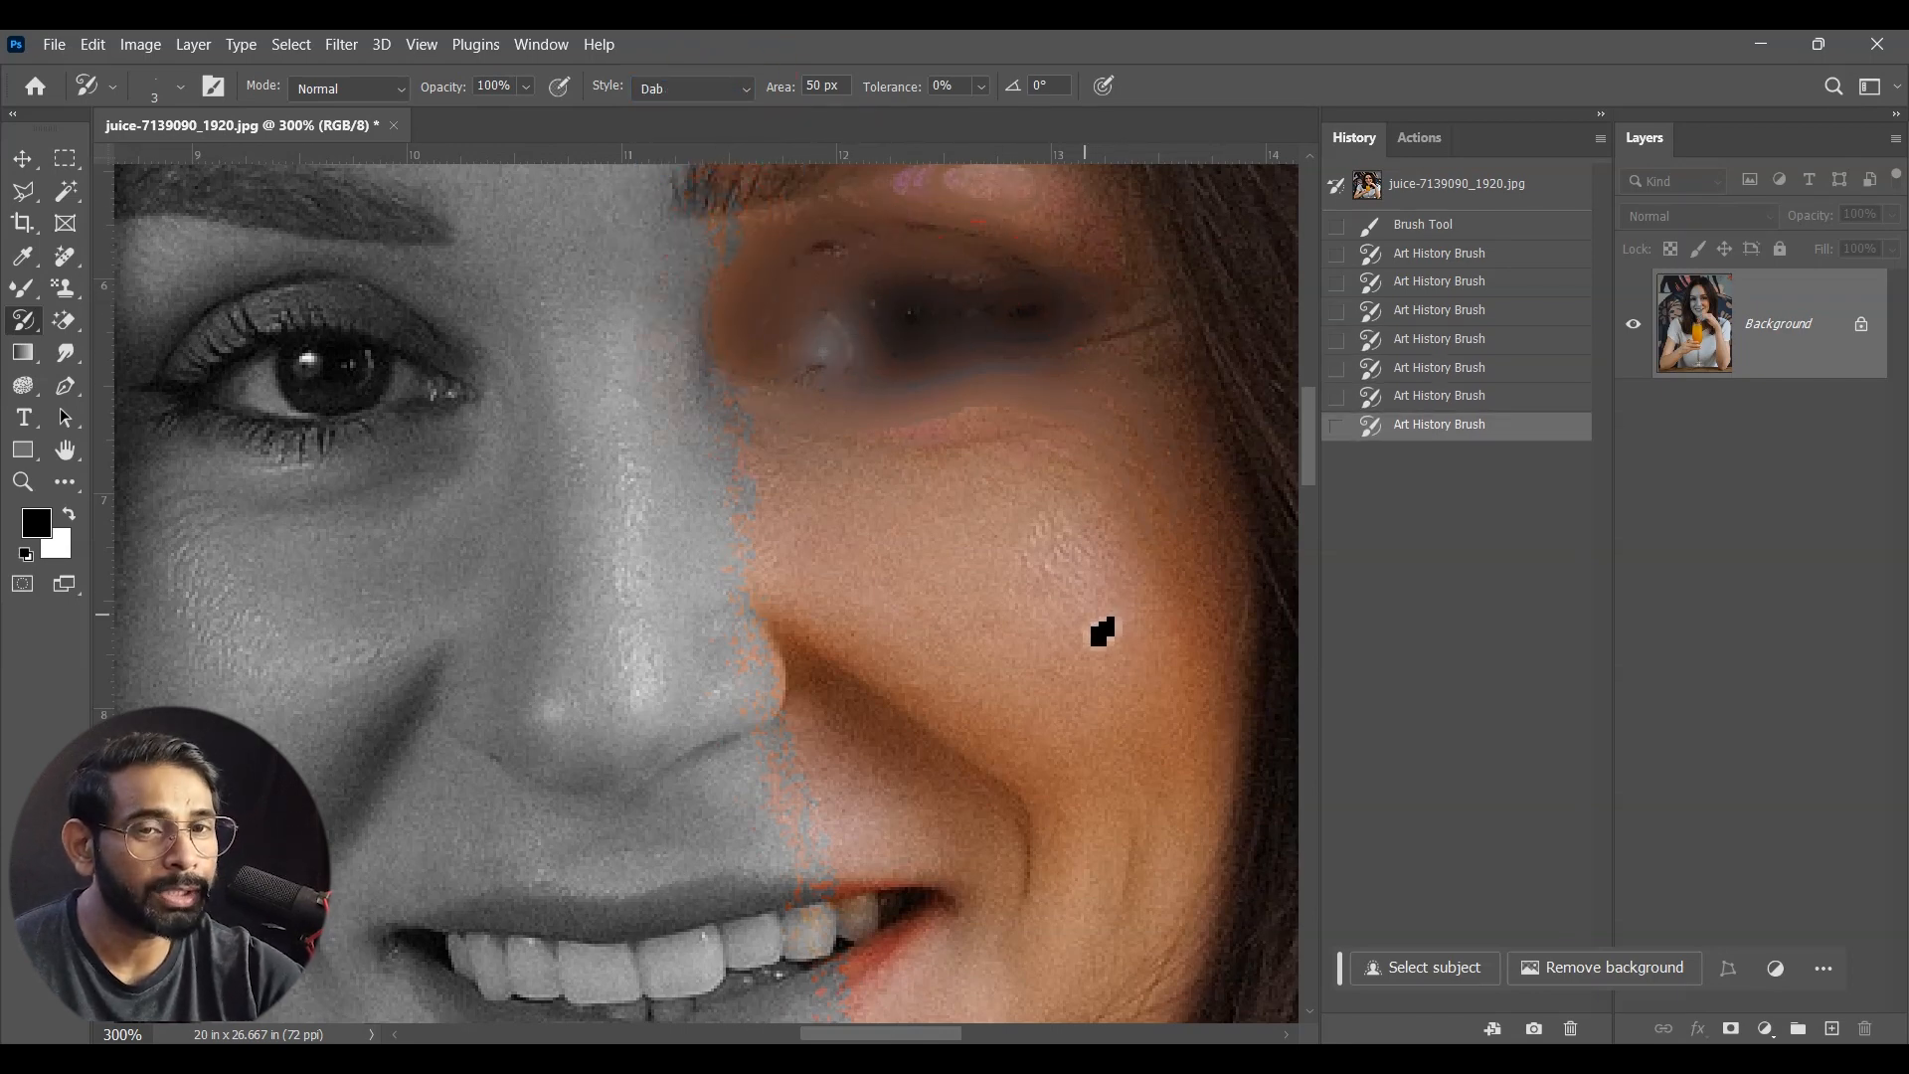
Step: Enlarge the brush to 10 px, try the Dab style over the woman's grey eye, and undo the strokes
{"action": "key", "text": "bracketright"}
{"action": "key", "text": "bracketright"}
{"action": "key", "text": "bracketright"}
{"action": "key", "text": "bracketright"}
{"action": "key", "text": "bracketright"}
{"action": "key", "text": "bracketright"}
{"action": "key", "text": "bracketright"}
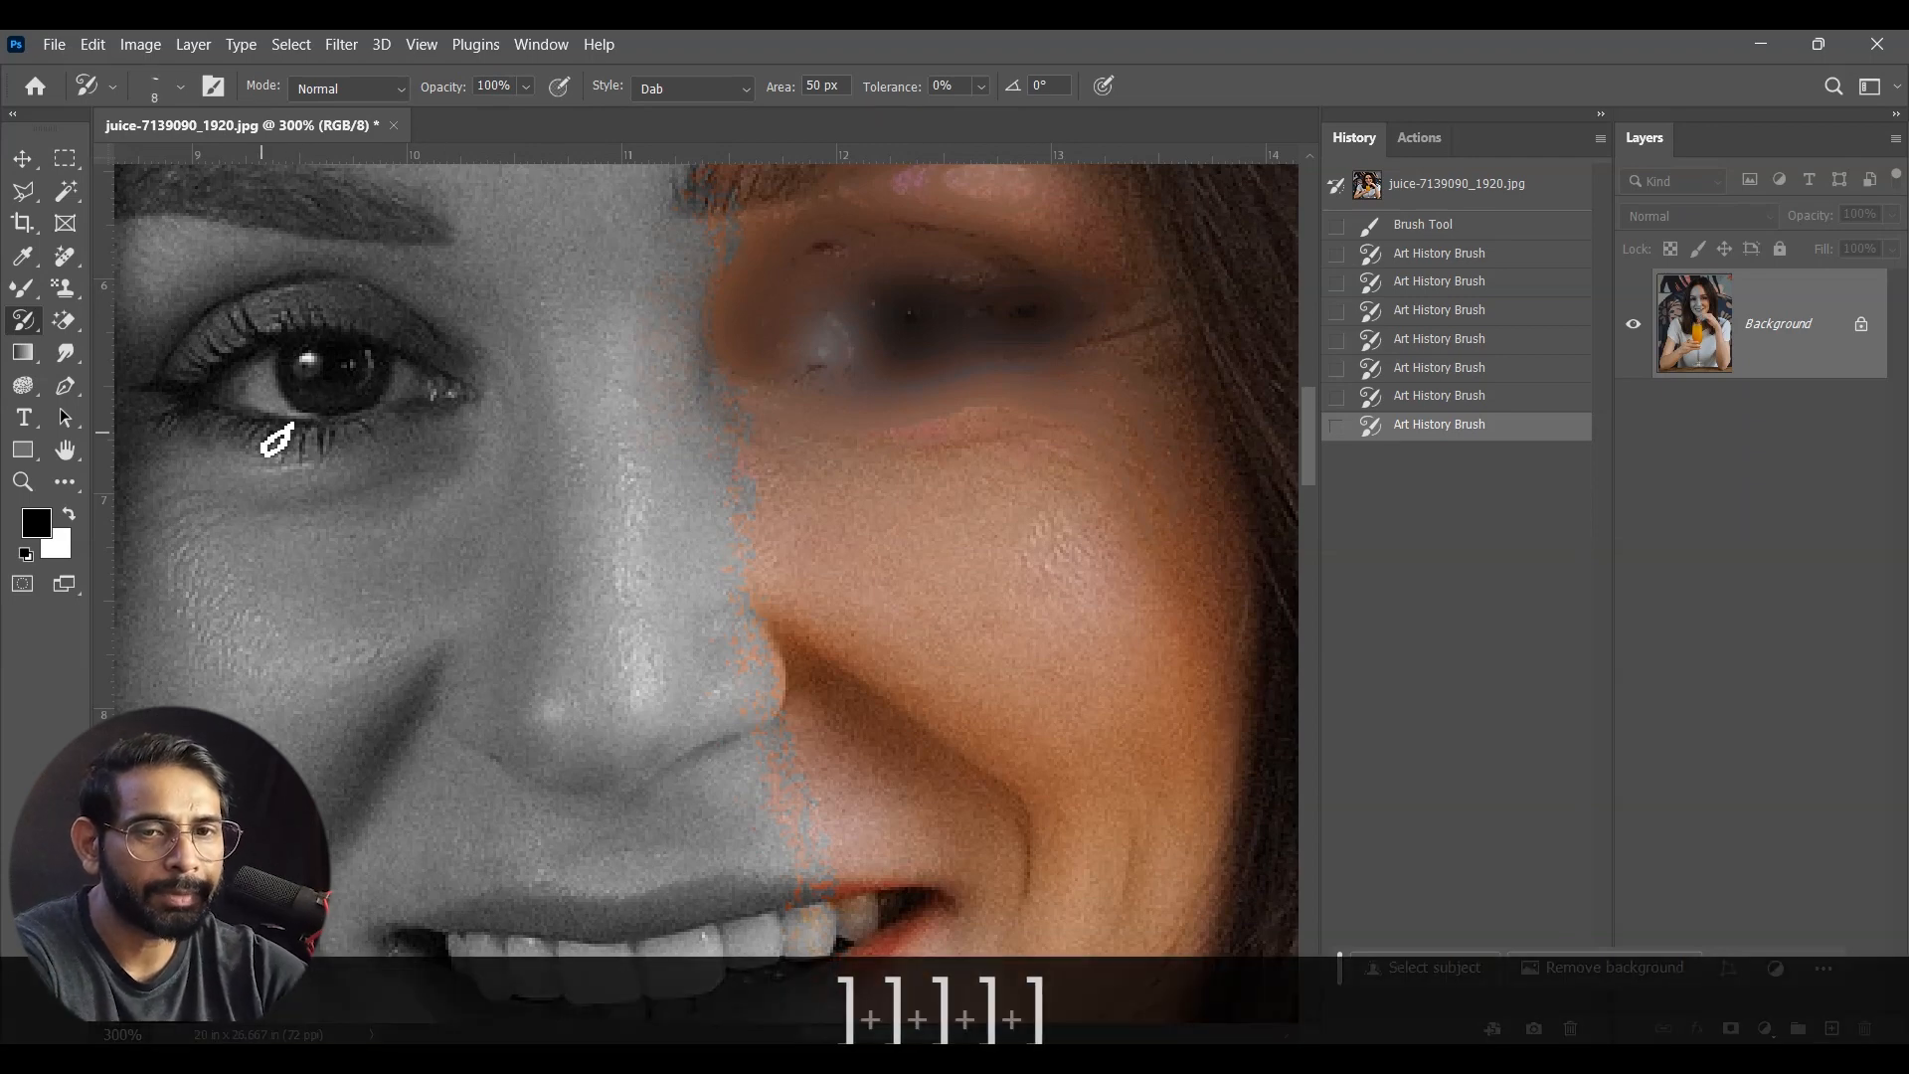
{"action": "mouse_move", "coordinate": [366, 380]}
{"action": "left_mouse_down"}
{"action": "mouse_move", "coordinate": [296, 368]}
{"action": "mouse_move", "coordinate": [249, 402]}
{"action": "left_mouse_up"}
{"action": "left_click", "coordinate": [213, 396]}
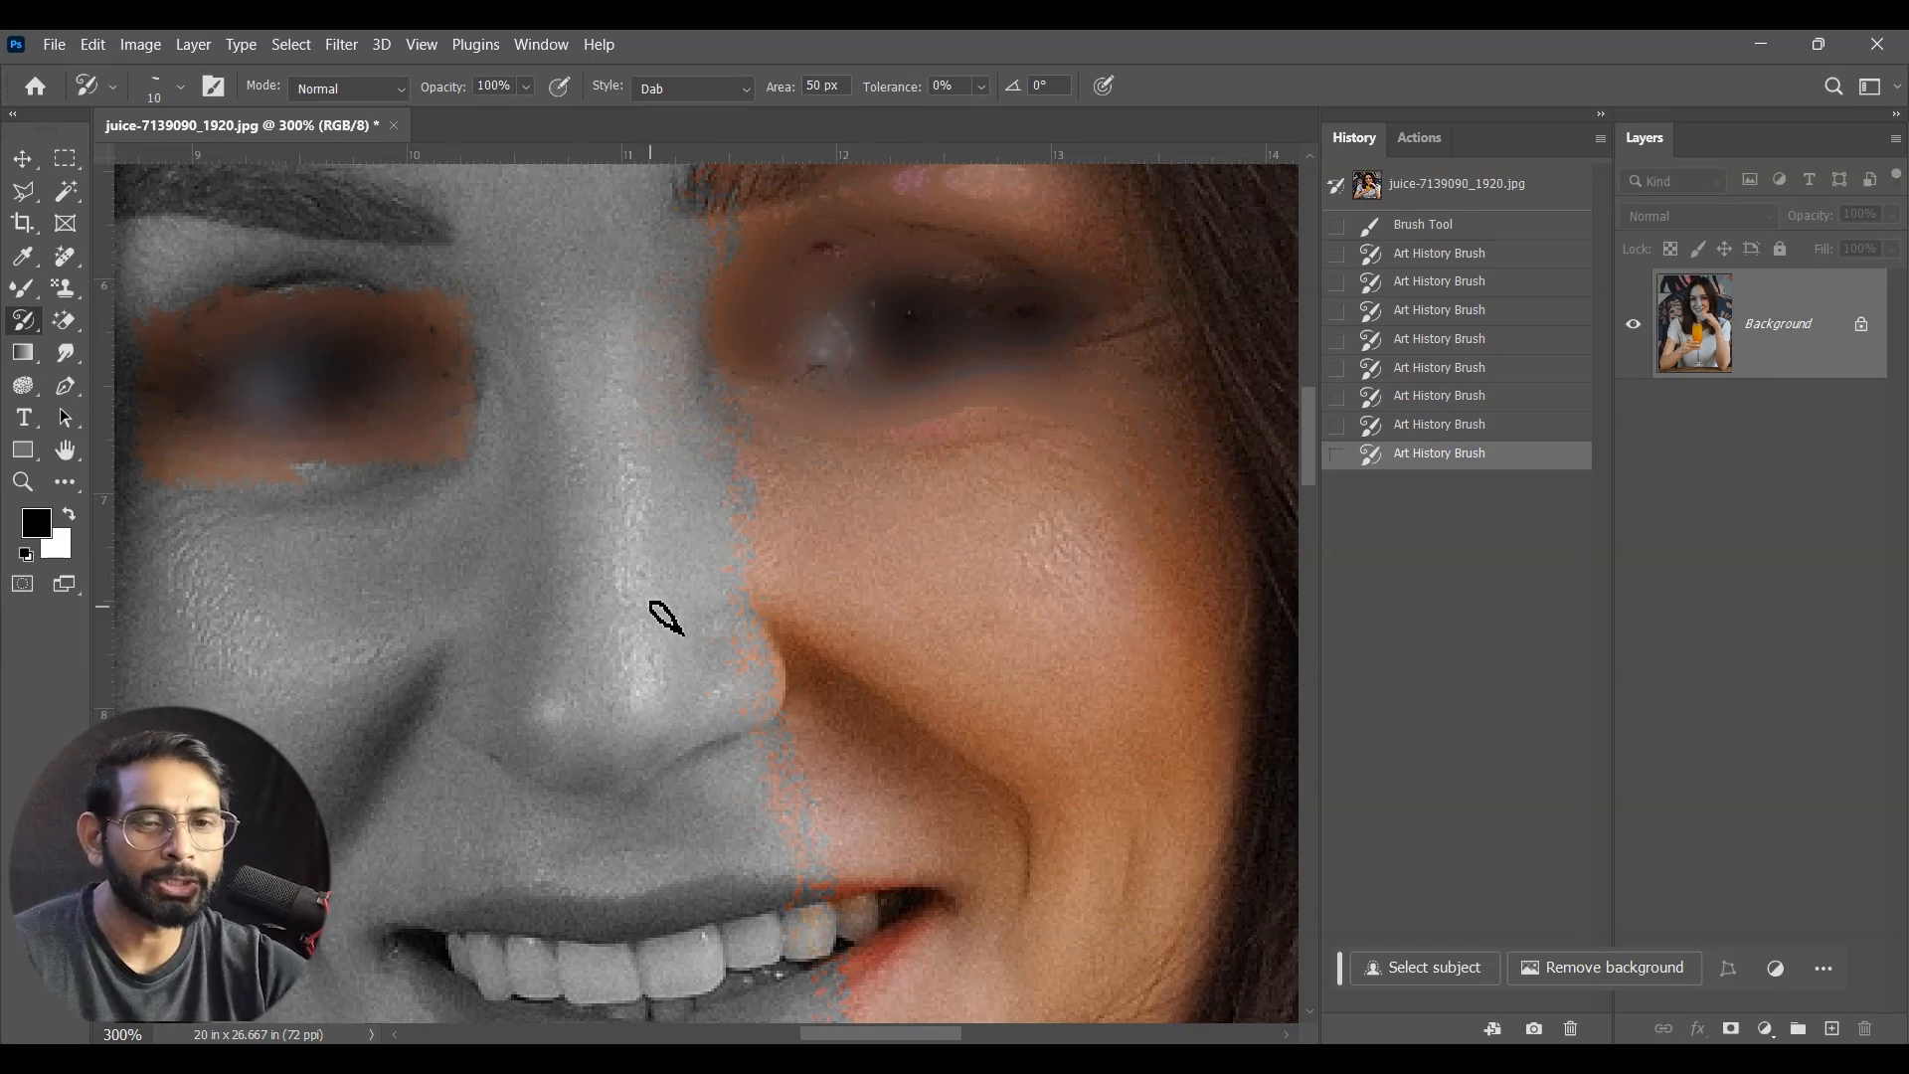
{"action": "left_click_drag", "start_coordinate": [891, 597], "coordinate": [980, 652]}
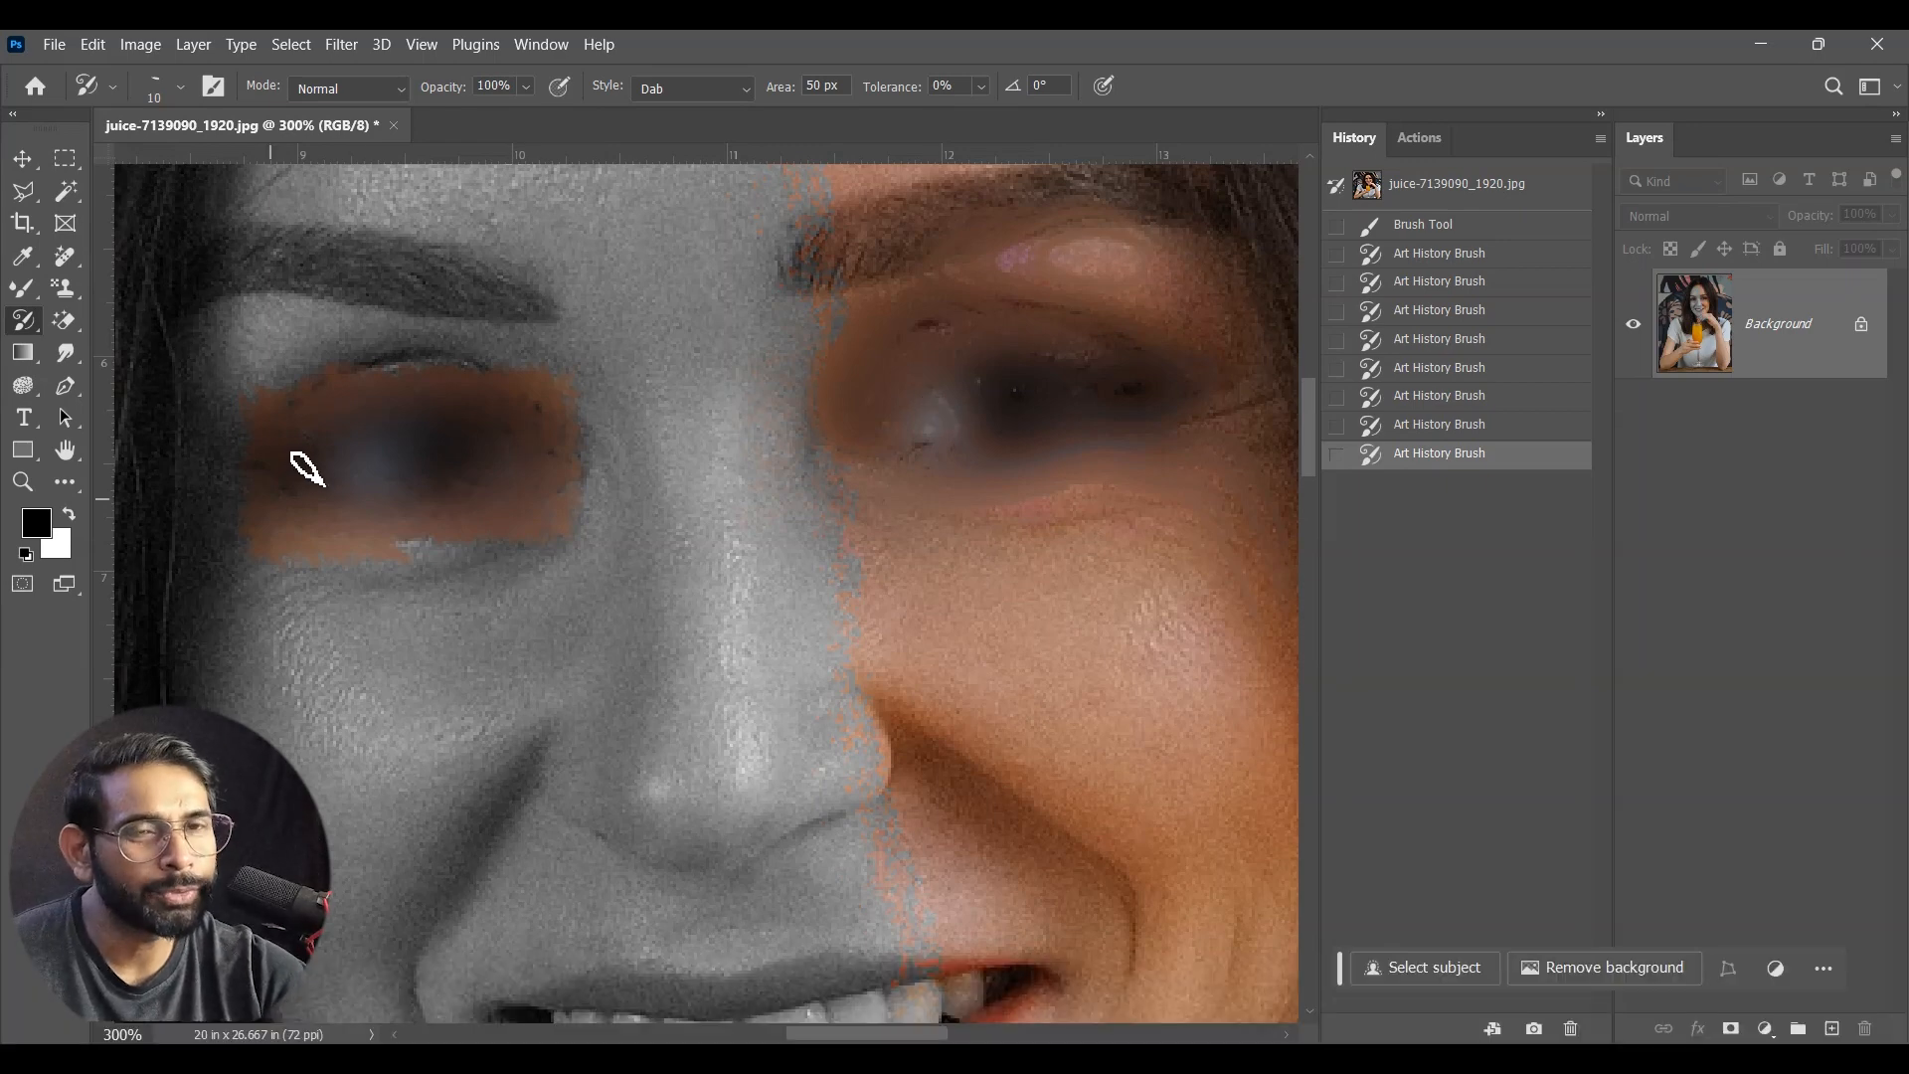
{"action": "key", "text": "ctrl+z"}
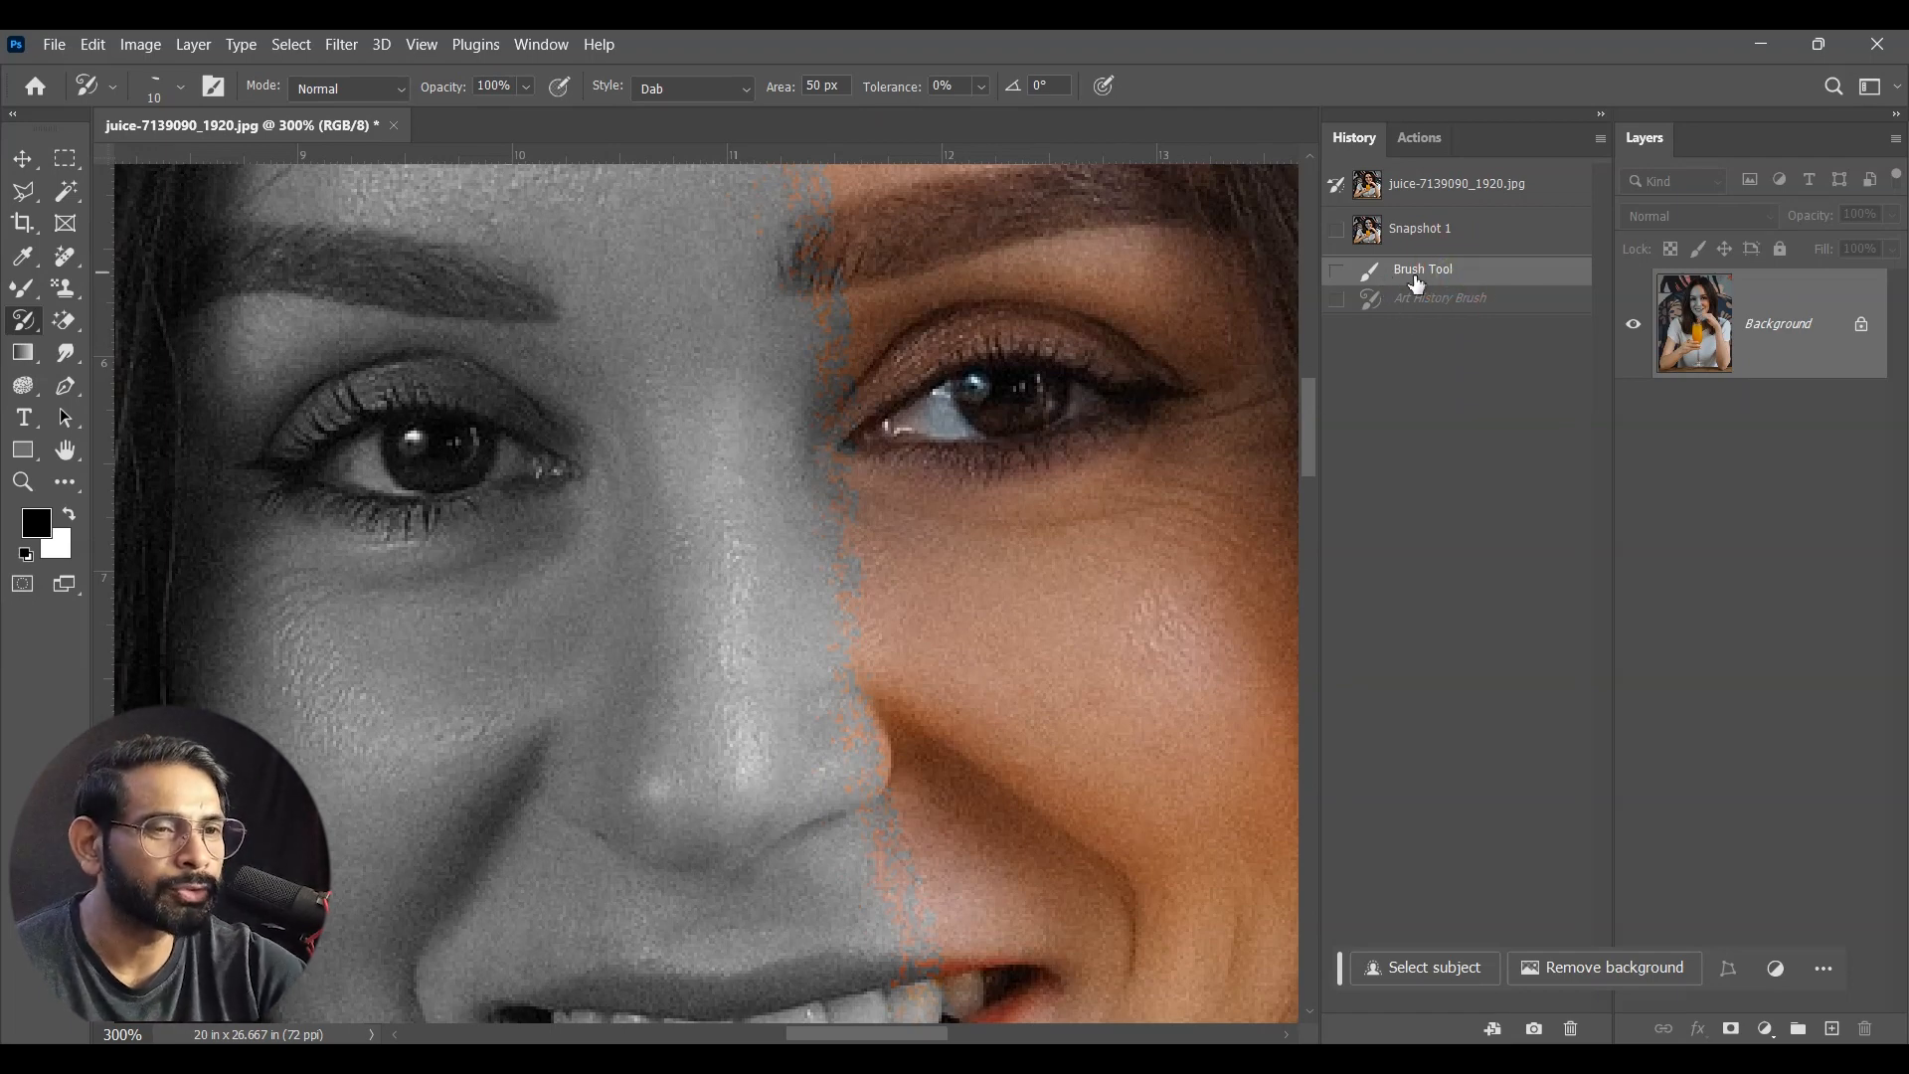
Step: Replace Snapshot 1 with a new snapshot of the Brush Tool history state and make it the history brush source
{"action": "left_click", "coordinate": [1463, 228]}
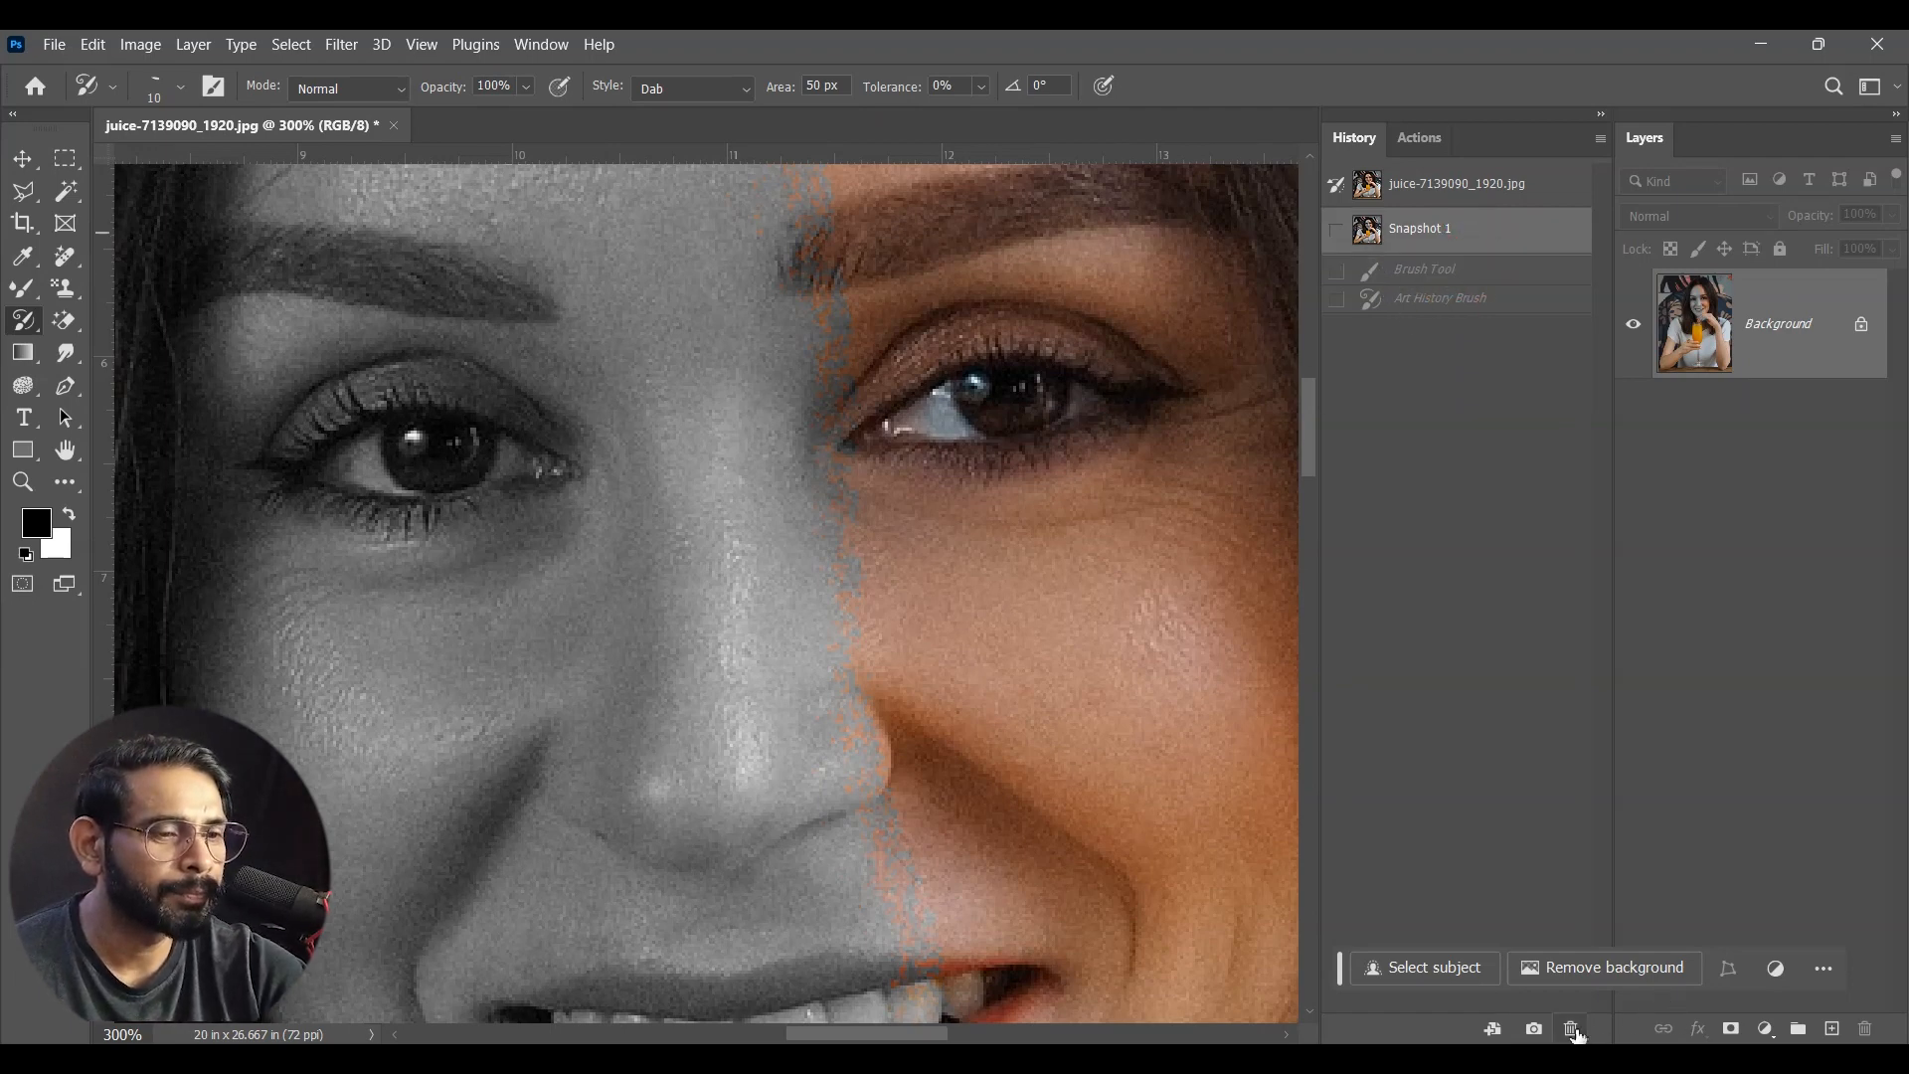
{"action": "left_click", "coordinate": [1573, 1030]}
{"action": "left_click", "coordinate": [895, 437]}
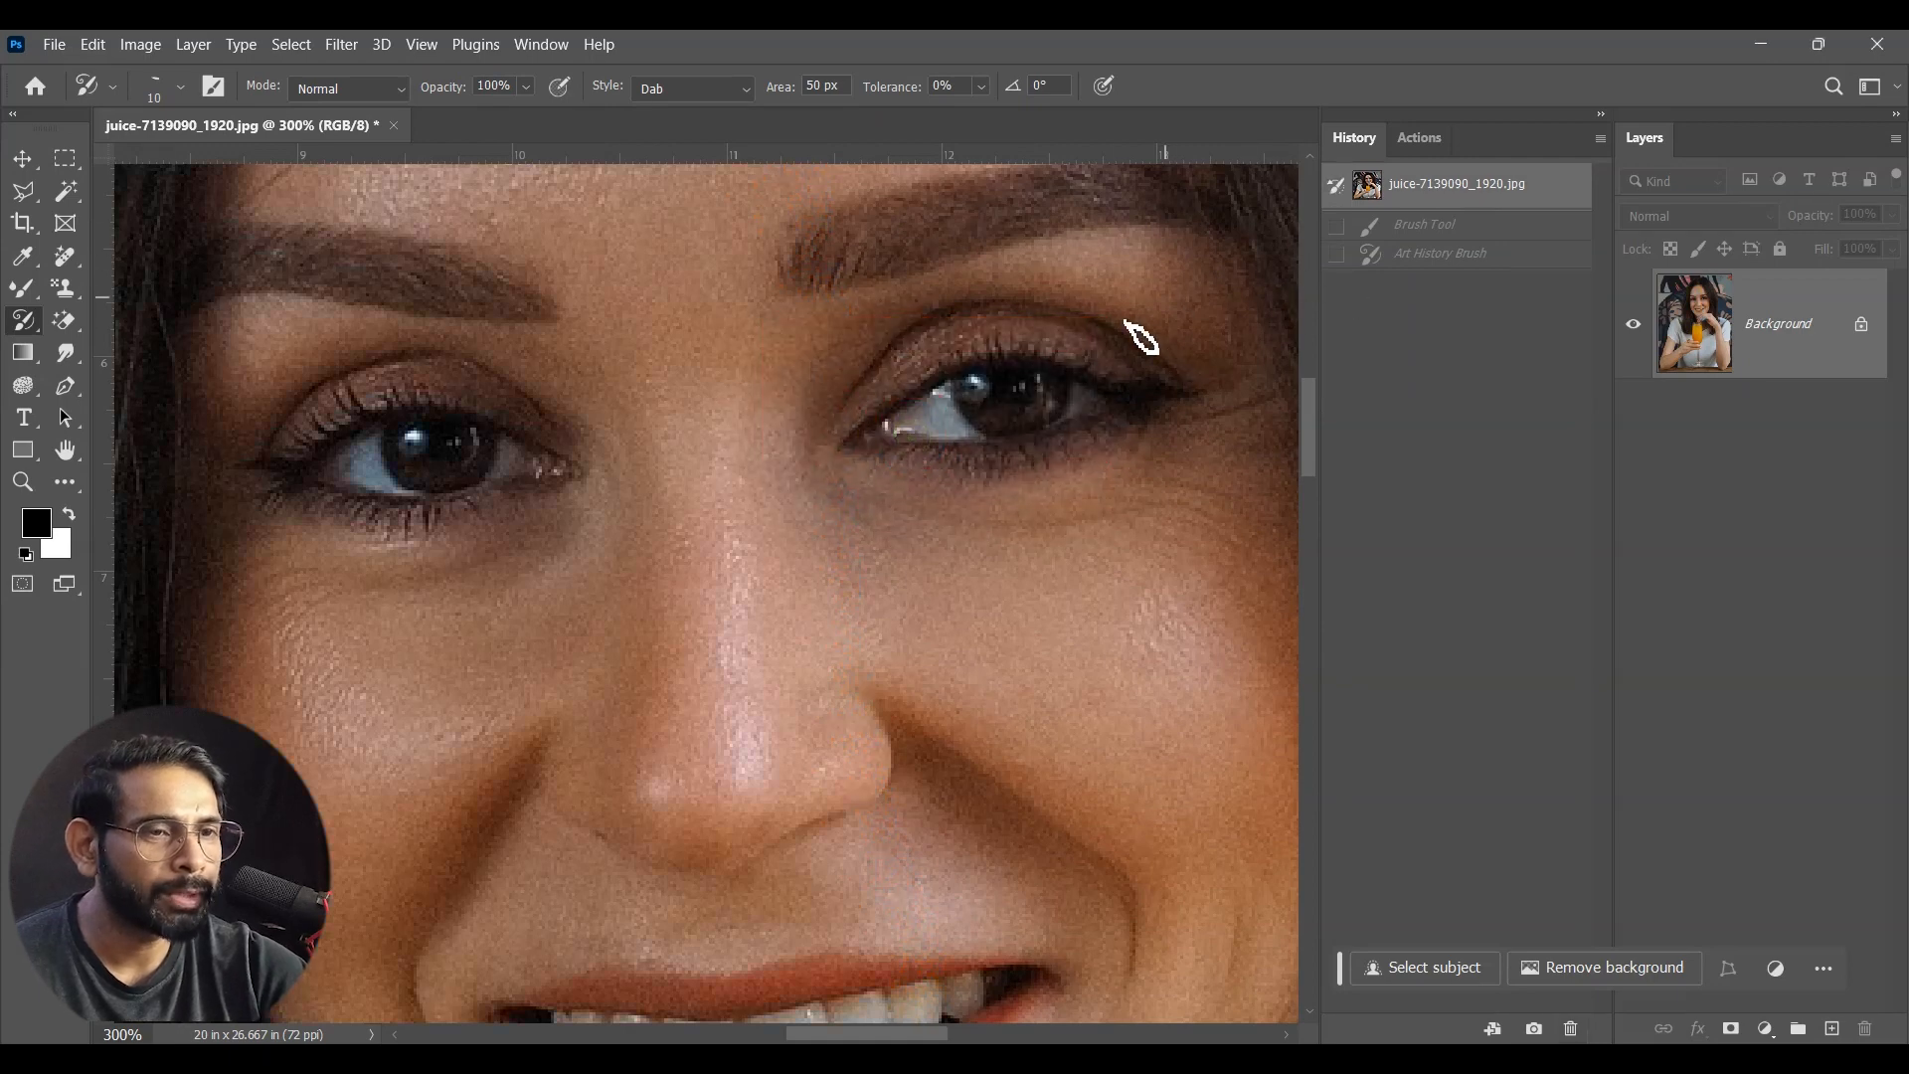
{"action": "left_click", "coordinate": [1402, 239]}
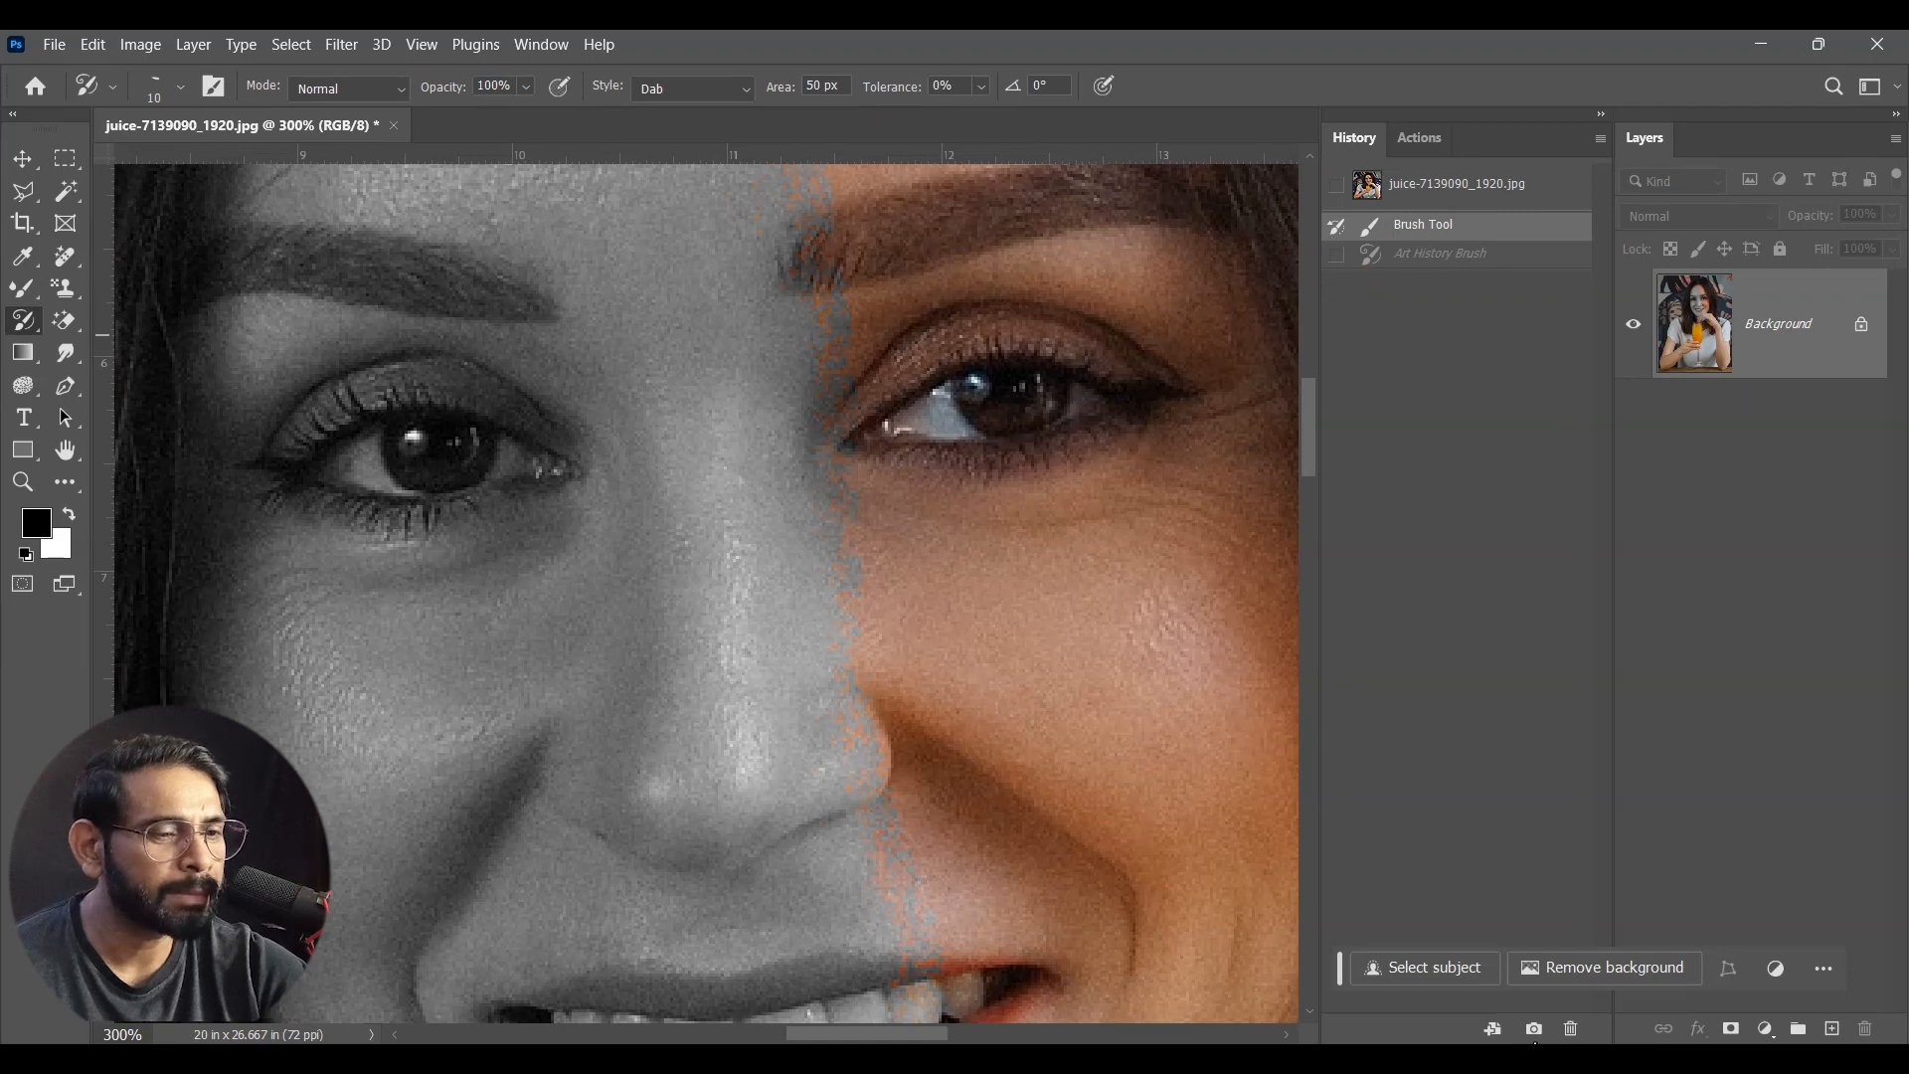
{"action": "left_click", "coordinate": [1534, 1028]}
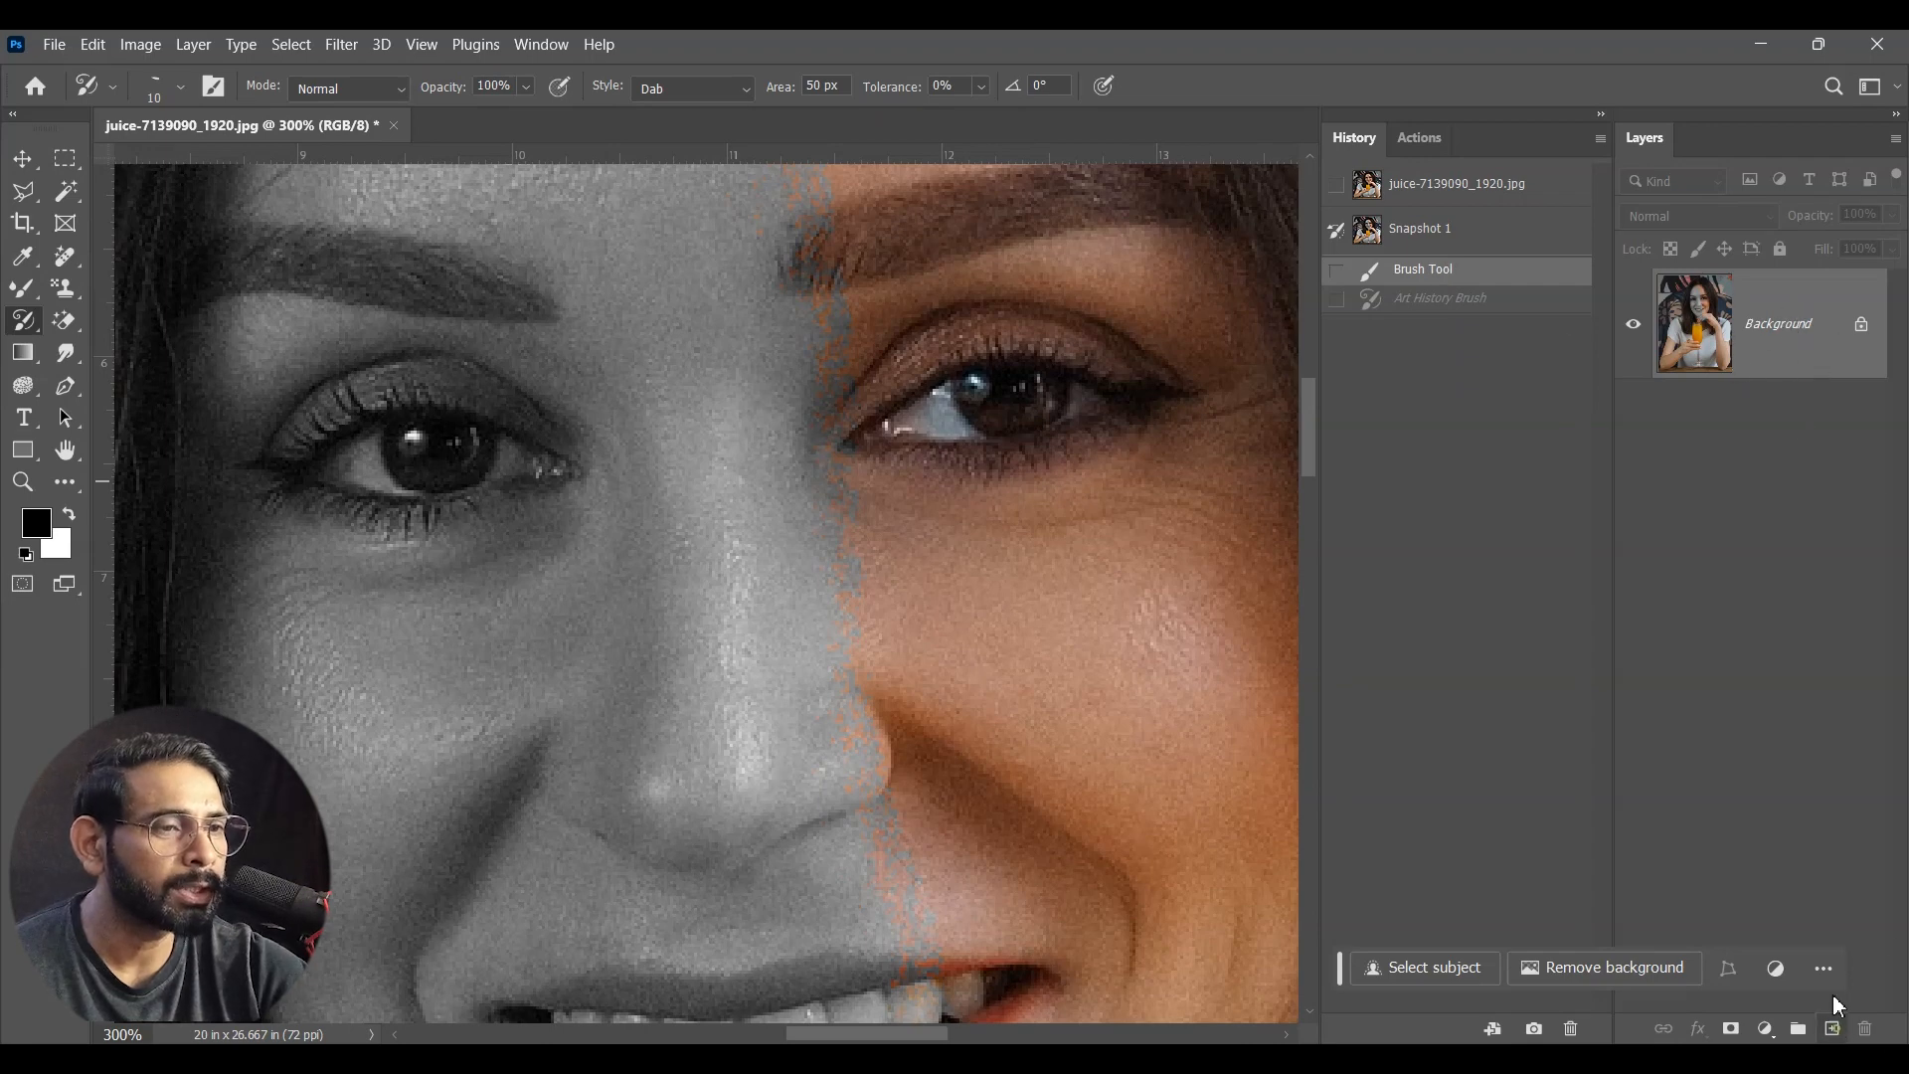
Step: Add a new layer and paint Dab strokes on it over both of the woman's eyes and eyebrows
{"action": "left_click", "coordinate": [1834, 1029]}
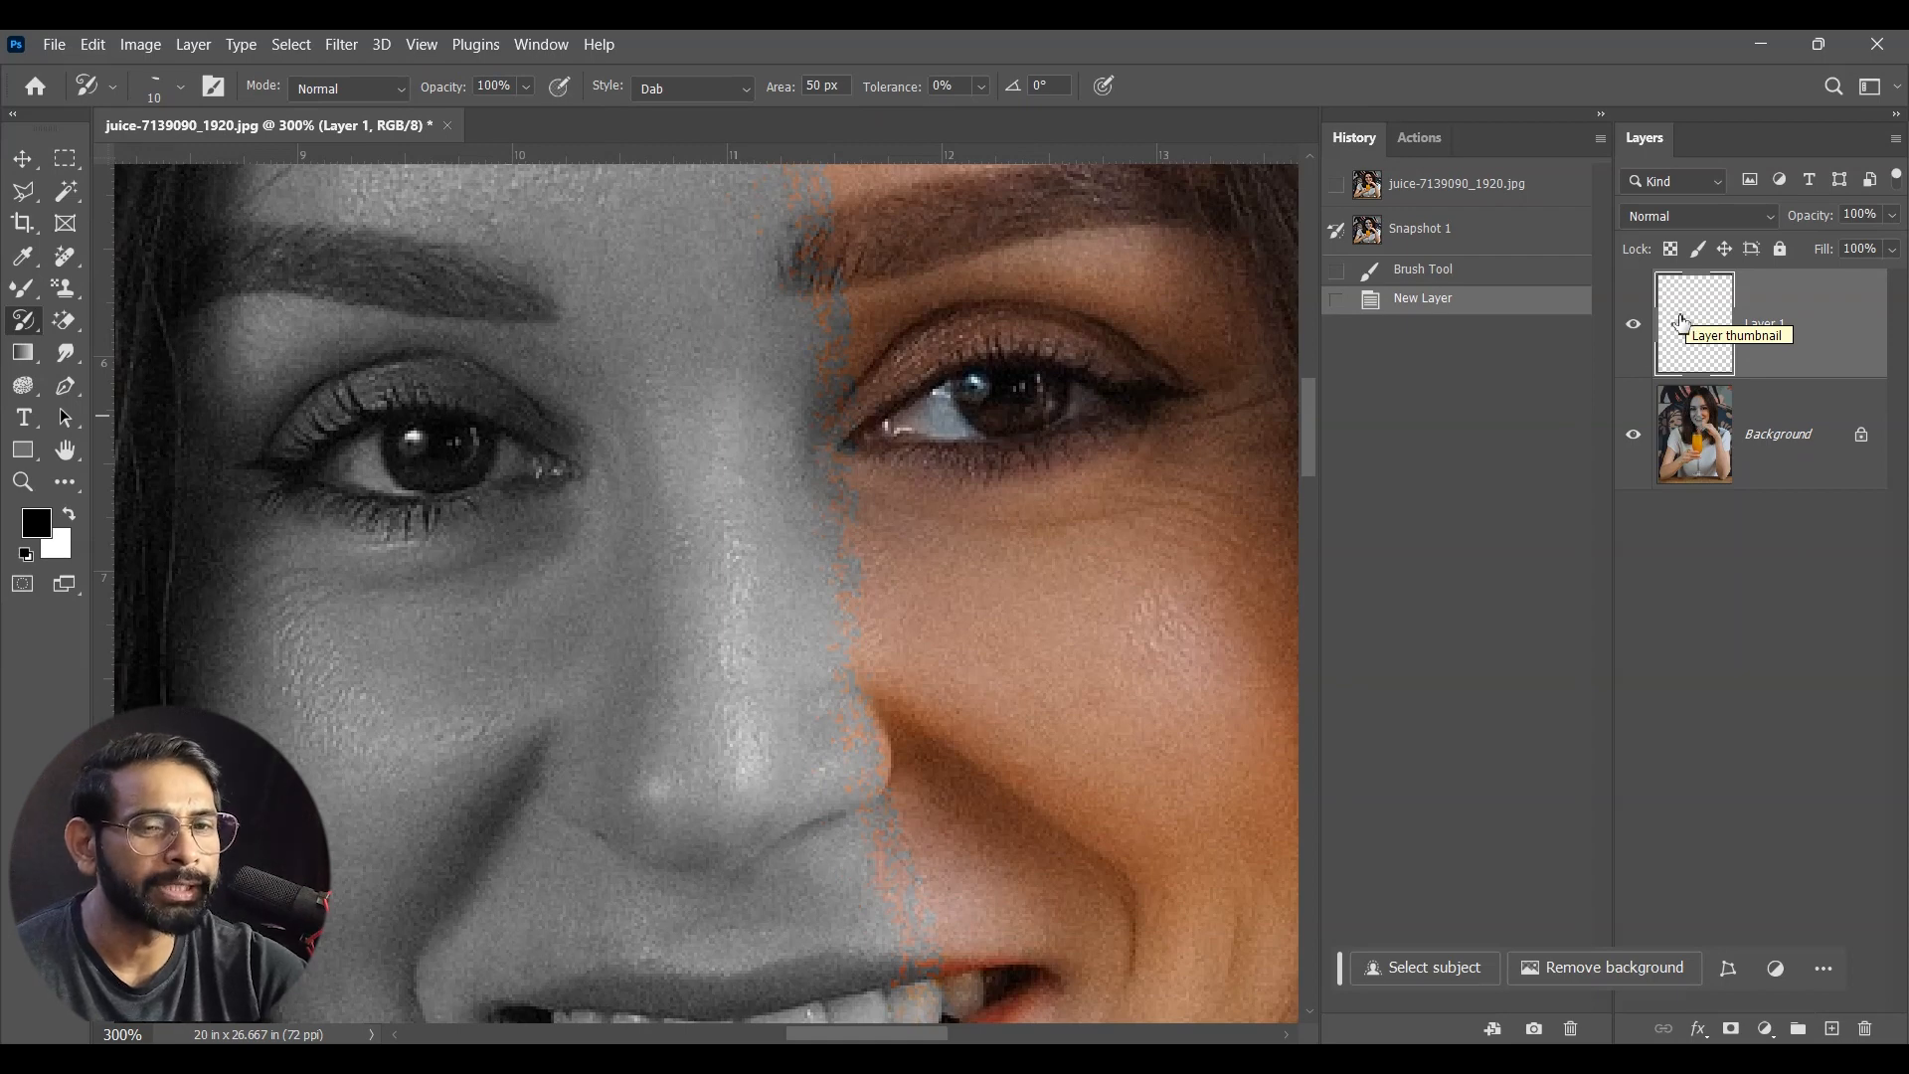
{"action": "mouse_move", "coordinate": [527, 442]}
{"action": "left_mouse_down"}
{"action": "mouse_move", "coordinate": [431, 439]}
{"action": "mouse_move", "coordinate": [376, 461]}
{"action": "mouse_move", "coordinate": [449, 455]}
{"action": "mouse_move", "coordinate": [409, 370]}
{"action": "left_mouse_up"}
{"action": "left_click_drag", "start_coordinate": [454, 316], "coordinate": [338, 309]}
{"action": "mouse_move", "coordinate": [1054, 405]}
{"action": "left_mouse_down"}
{"action": "mouse_move", "coordinate": [850, 404]}
{"action": "mouse_move", "coordinate": [986, 363]}
{"action": "left_mouse_up"}
{"action": "mouse_move", "coordinate": [1067, 242]}
{"action": "left_mouse_down"}
{"action": "mouse_move", "coordinate": [796, 234]}
{"action": "mouse_move", "coordinate": [1070, 230]}
{"action": "mouse_move", "coordinate": [1032, 239]}
{"action": "left_mouse_up"}
Step: Paint Dab strokes on Layer 1 over the woman's mouth, smile lines and the hair beside the grey half of her face
{"action": "key", "text": "ctrl+minus"}
{"action": "mouse_move", "coordinate": [830, 741]}
{"action": "left_mouse_down"}
{"action": "mouse_move", "coordinate": [886, 486]}
{"action": "mouse_move", "coordinate": [862, 544]}
{"action": "mouse_move", "coordinate": [871, 657]}
{"action": "mouse_move", "coordinate": [951, 559]}
{"action": "mouse_move", "coordinate": [882, 543]}
{"action": "mouse_move", "coordinate": [927, 636]}
{"action": "mouse_move", "coordinate": [917, 564]}
{"action": "mouse_move", "coordinate": [922, 592]}
{"action": "mouse_move", "coordinate": [1015, 527]}
{"action": "left_mouse_up"}
{"action": "mouse_move", "coordinate": [788, 606]}
{"action": "left_mouse_down"}
{"action": "mouse_move", "coordinate": [649, 617]}
{"action": "mouse_move", "coordinate": [780, 645]}
{"action": "mouse_move", "coordinate": [746, 623]}
{"action": "mouse_move", "coordinate": [474, 656]}
{"action": "left_mouse_up"}
{"action": "mouse_move", "coordinate": [639, 455]}
{"action": "left_mouse_down"}
{"action": "mouse_move", "coordinate": [667, 542]}
{"action": "mouse_move", "coordinate": [591, 559]}
{"action": "mouse_move", "coordinate": [531, 698]}
{"action": "left_mouse_up"}
{"action": "left_click_drag", "start_coordinate": [682, 488], "coordinate": [712, 737]}
{"action": "left_click_drag", "start_coordinate": [467, 241], "coordinate": [344, 577]}
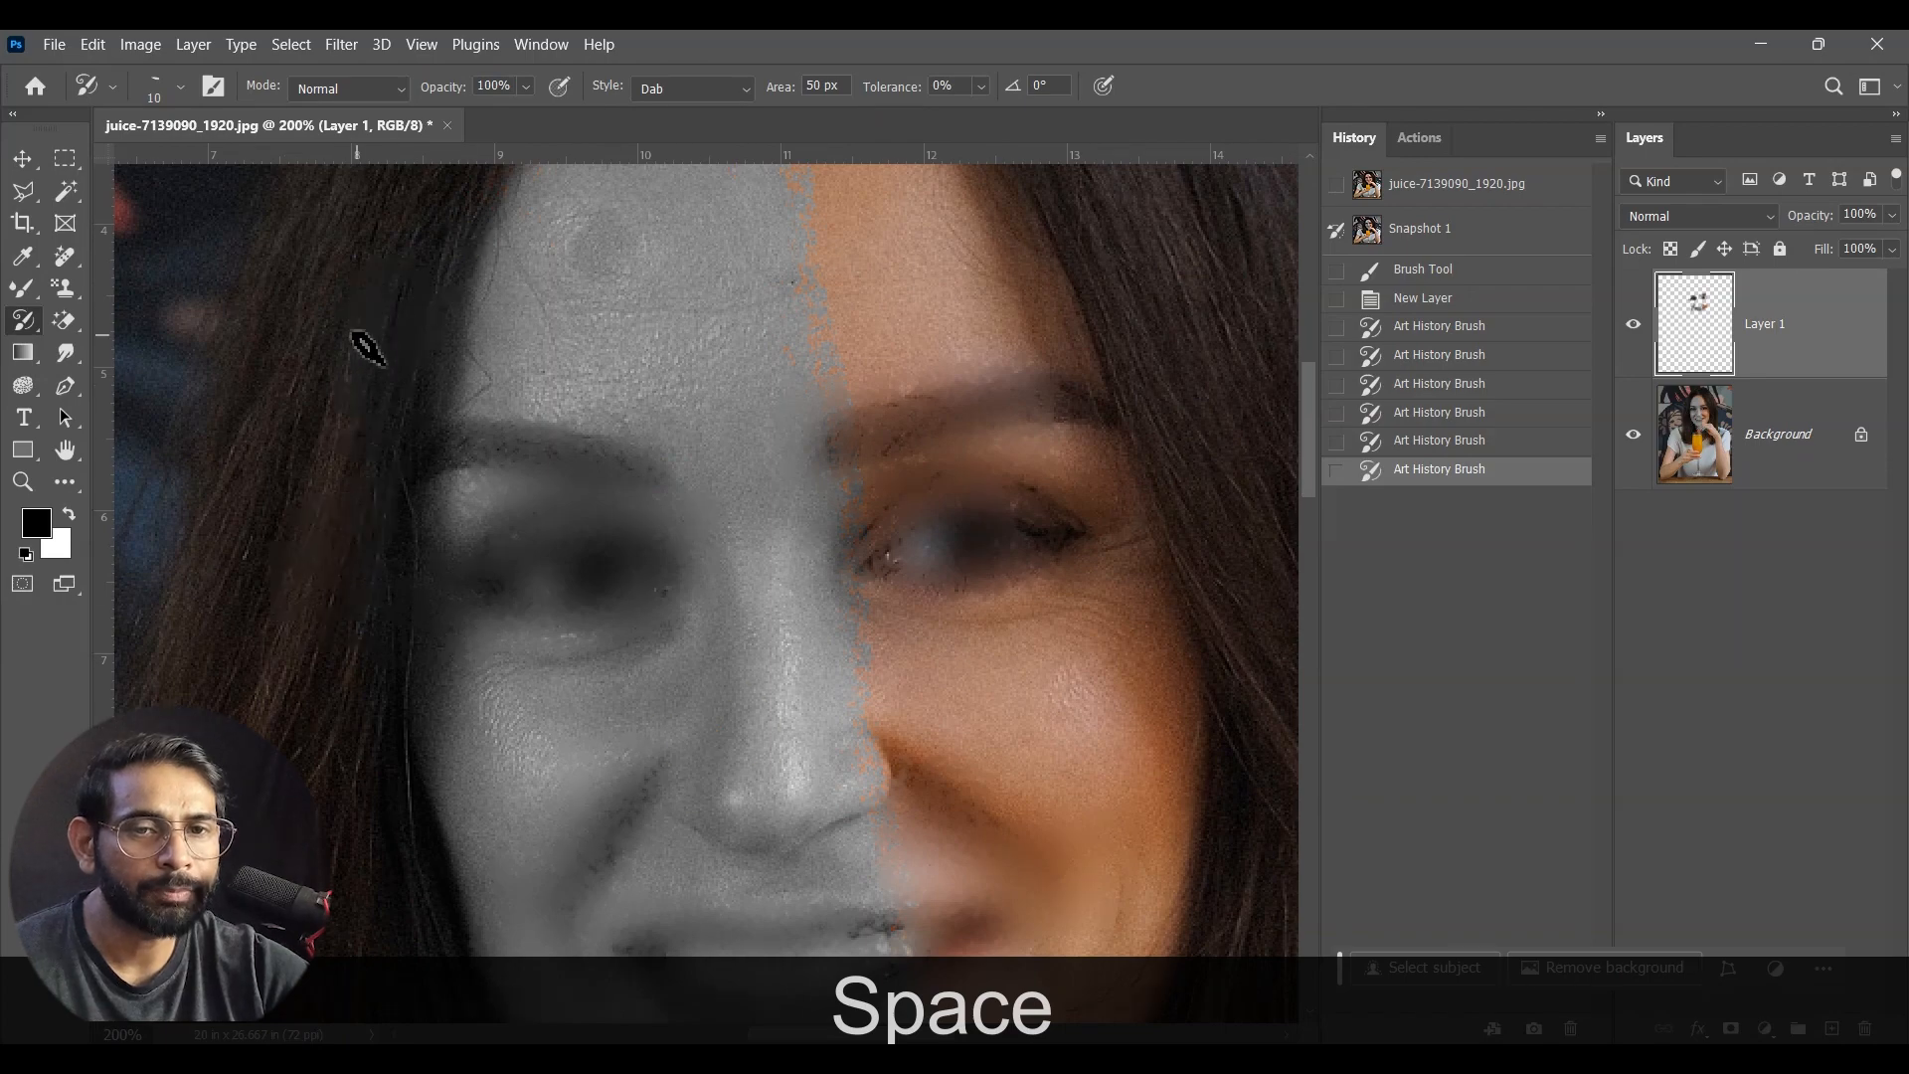
{"action": "mouse_move", "coordinate": [482, 281]}
{"action": "left_mouse_down"}
{"action": "mouse_move", "coordinate": [260, 477]}
{"action": "mouse_move", "coordinate": [239, 687]}
{"action": "left_mouse_up"}
{"action": "mouse_move", "coordinate": [916, 707]}
{"action": "left_mouse_down"}
{"action": "mouse_move", "coordinate": [805, 636]}
{"action": "mouse_move", "coordinate": [822, 688]}
{"action": "left_mouse_up"}
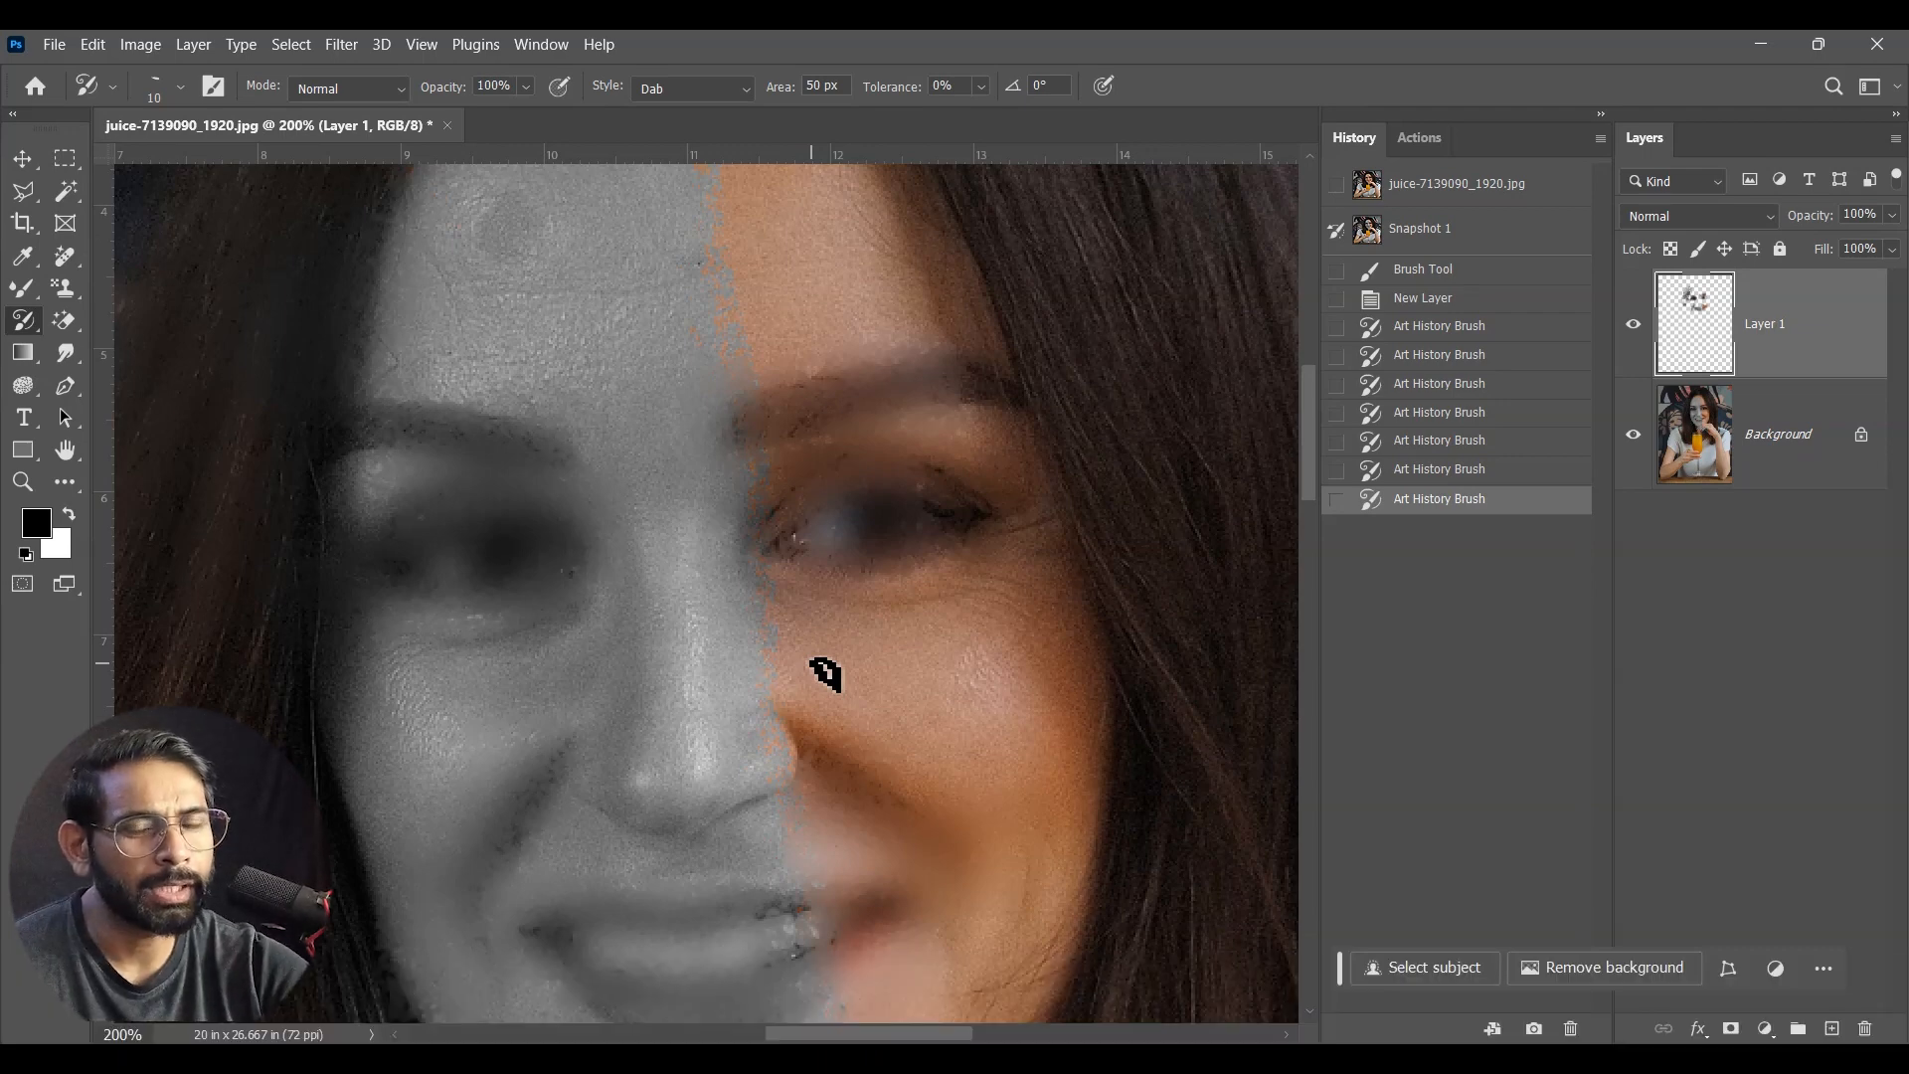
Step: Review the available History Brush and Art History Brush tools, and switch to the Move Tool
{"action": "right_click", "coordinate": [24, 326]}
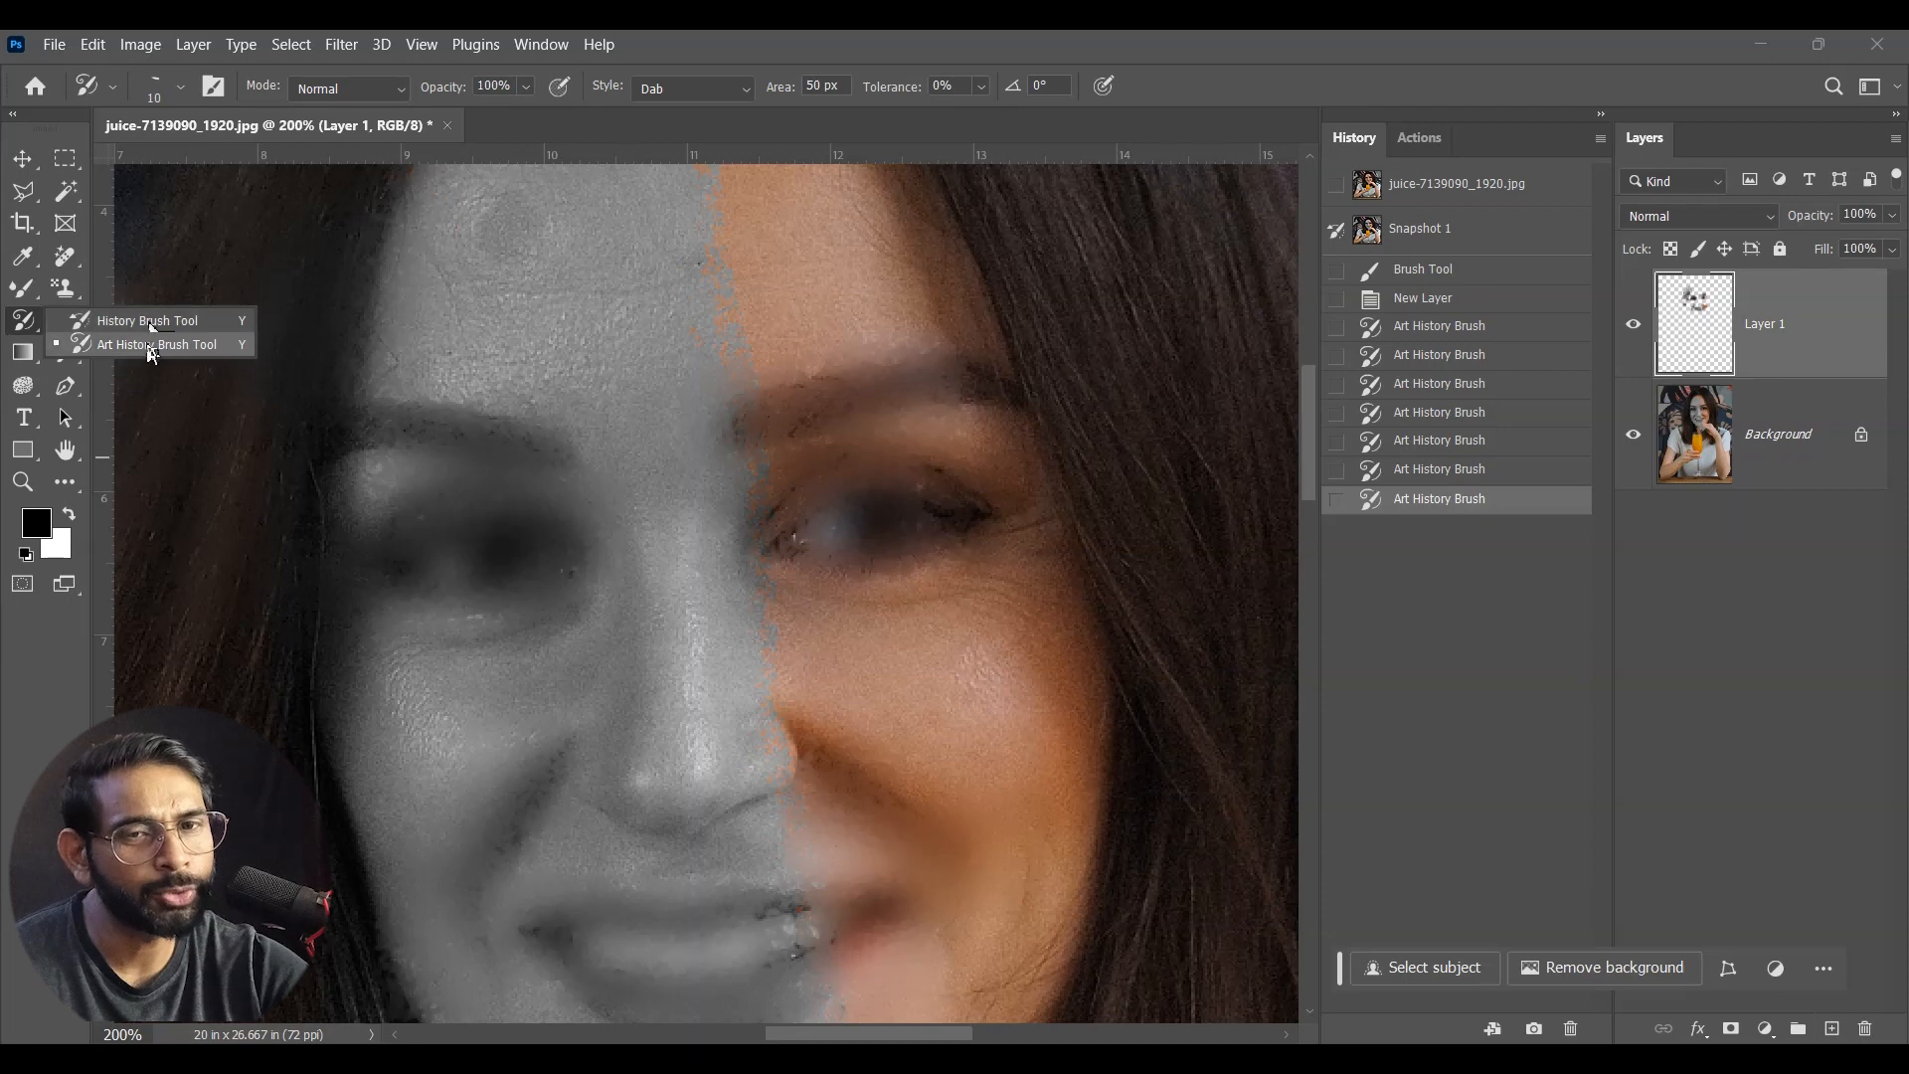
{"action": "left_click", "coordinate": [145, 348]}
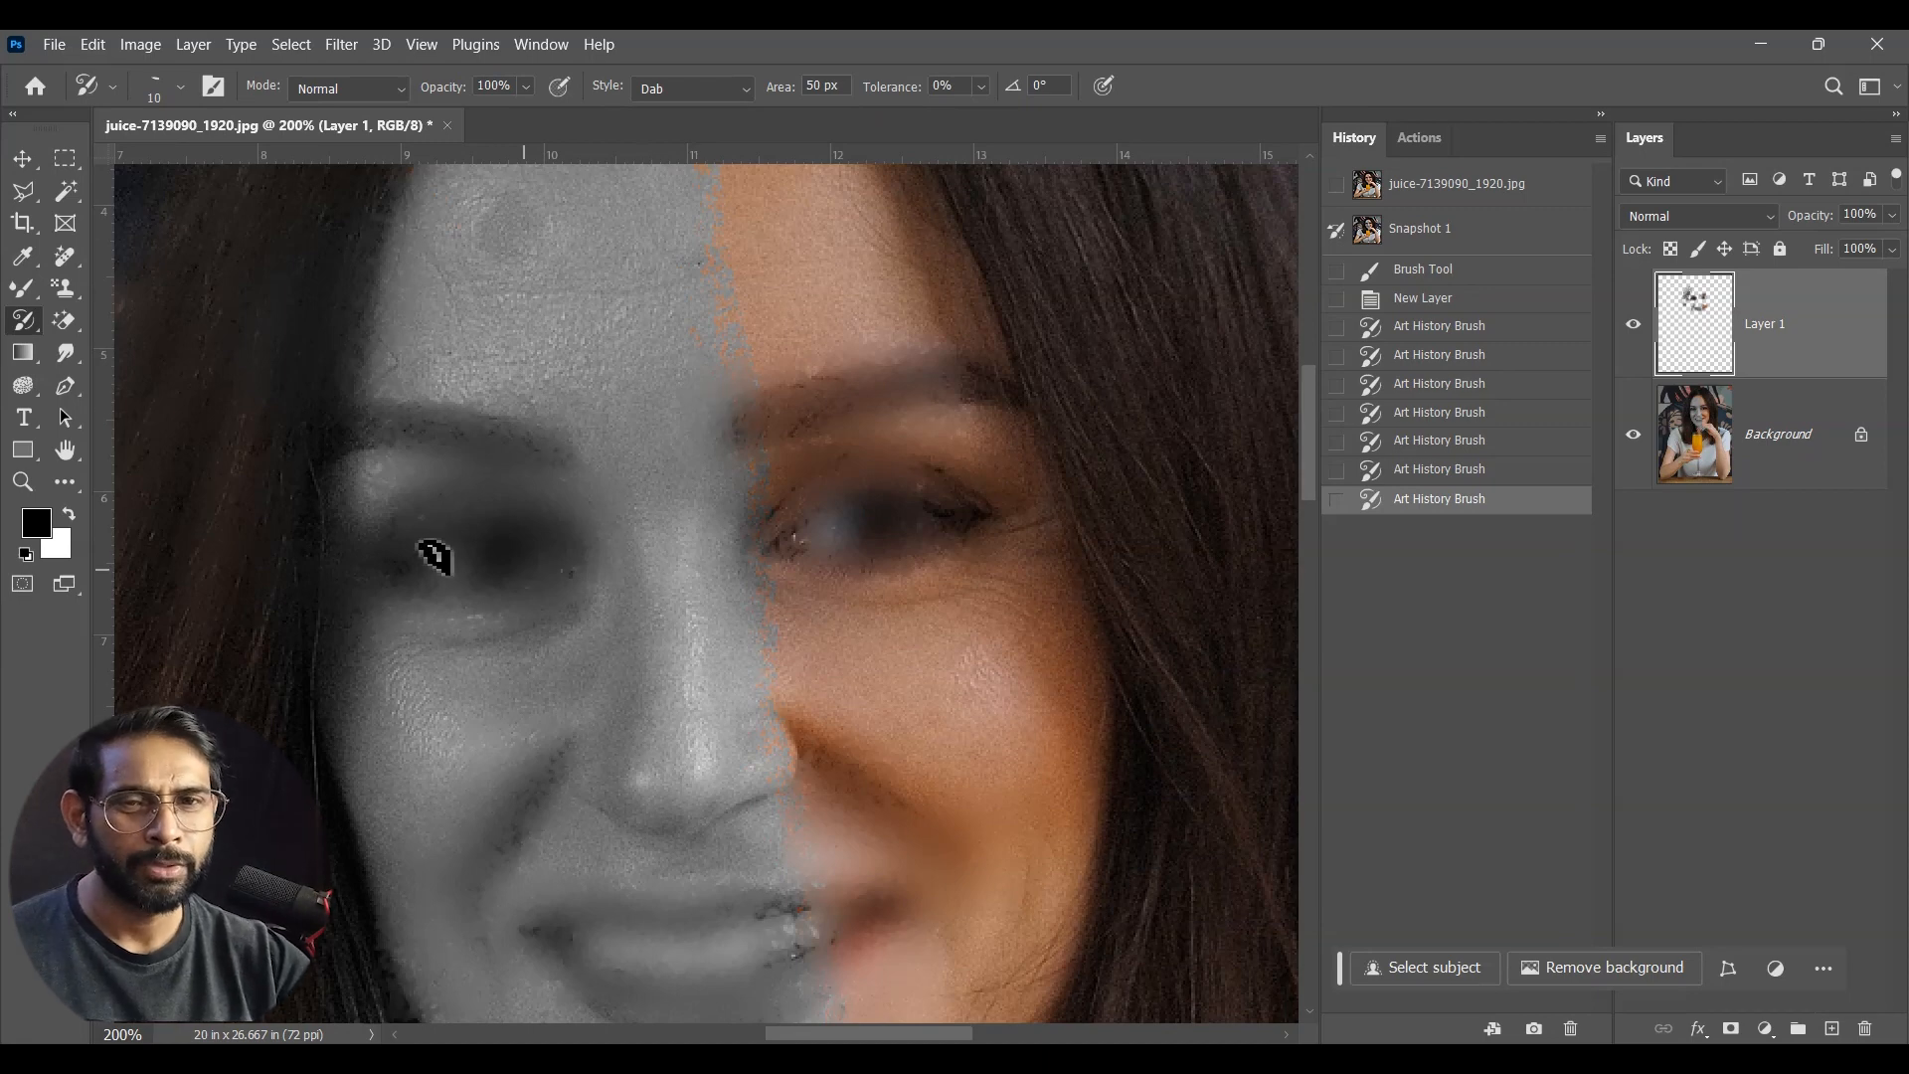
{"action": "right_click", "coordinate": [19, 328]}
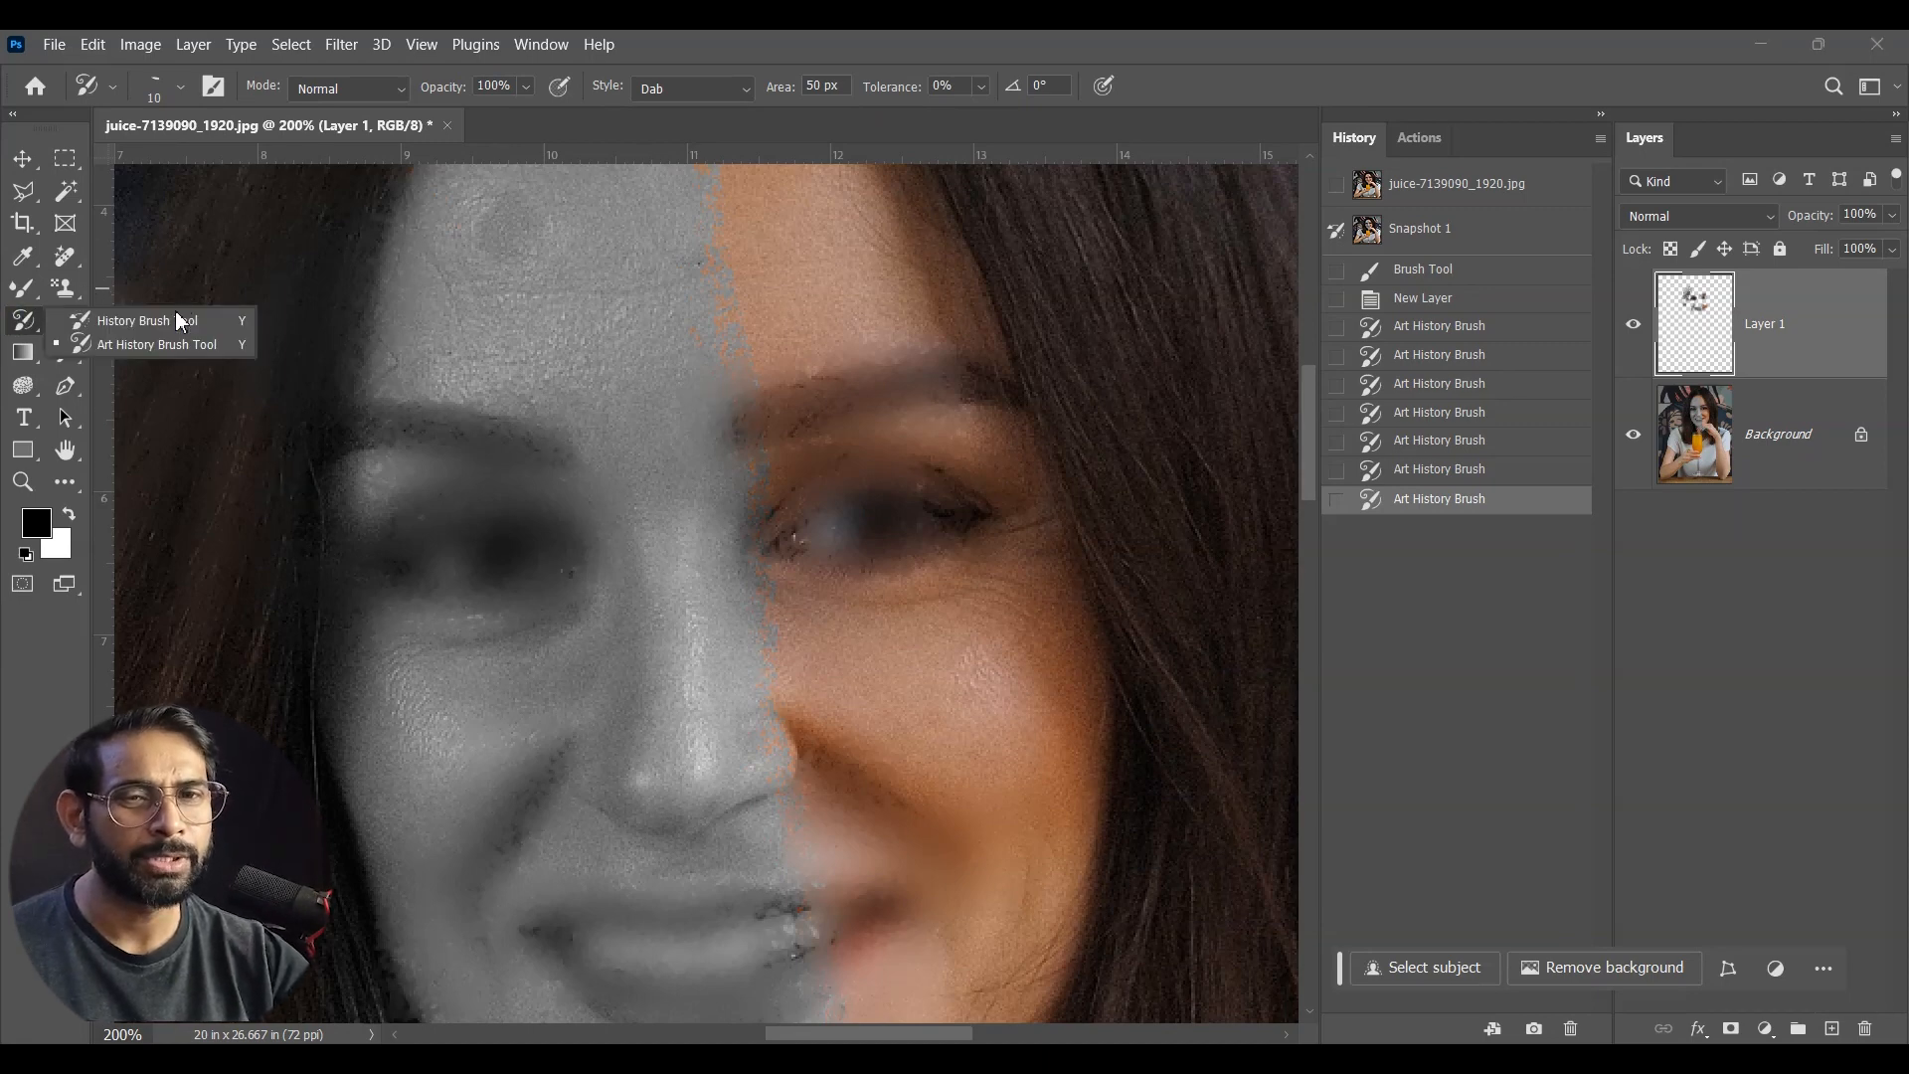
{"action": "left_click", "coordinate": [22, 158]}
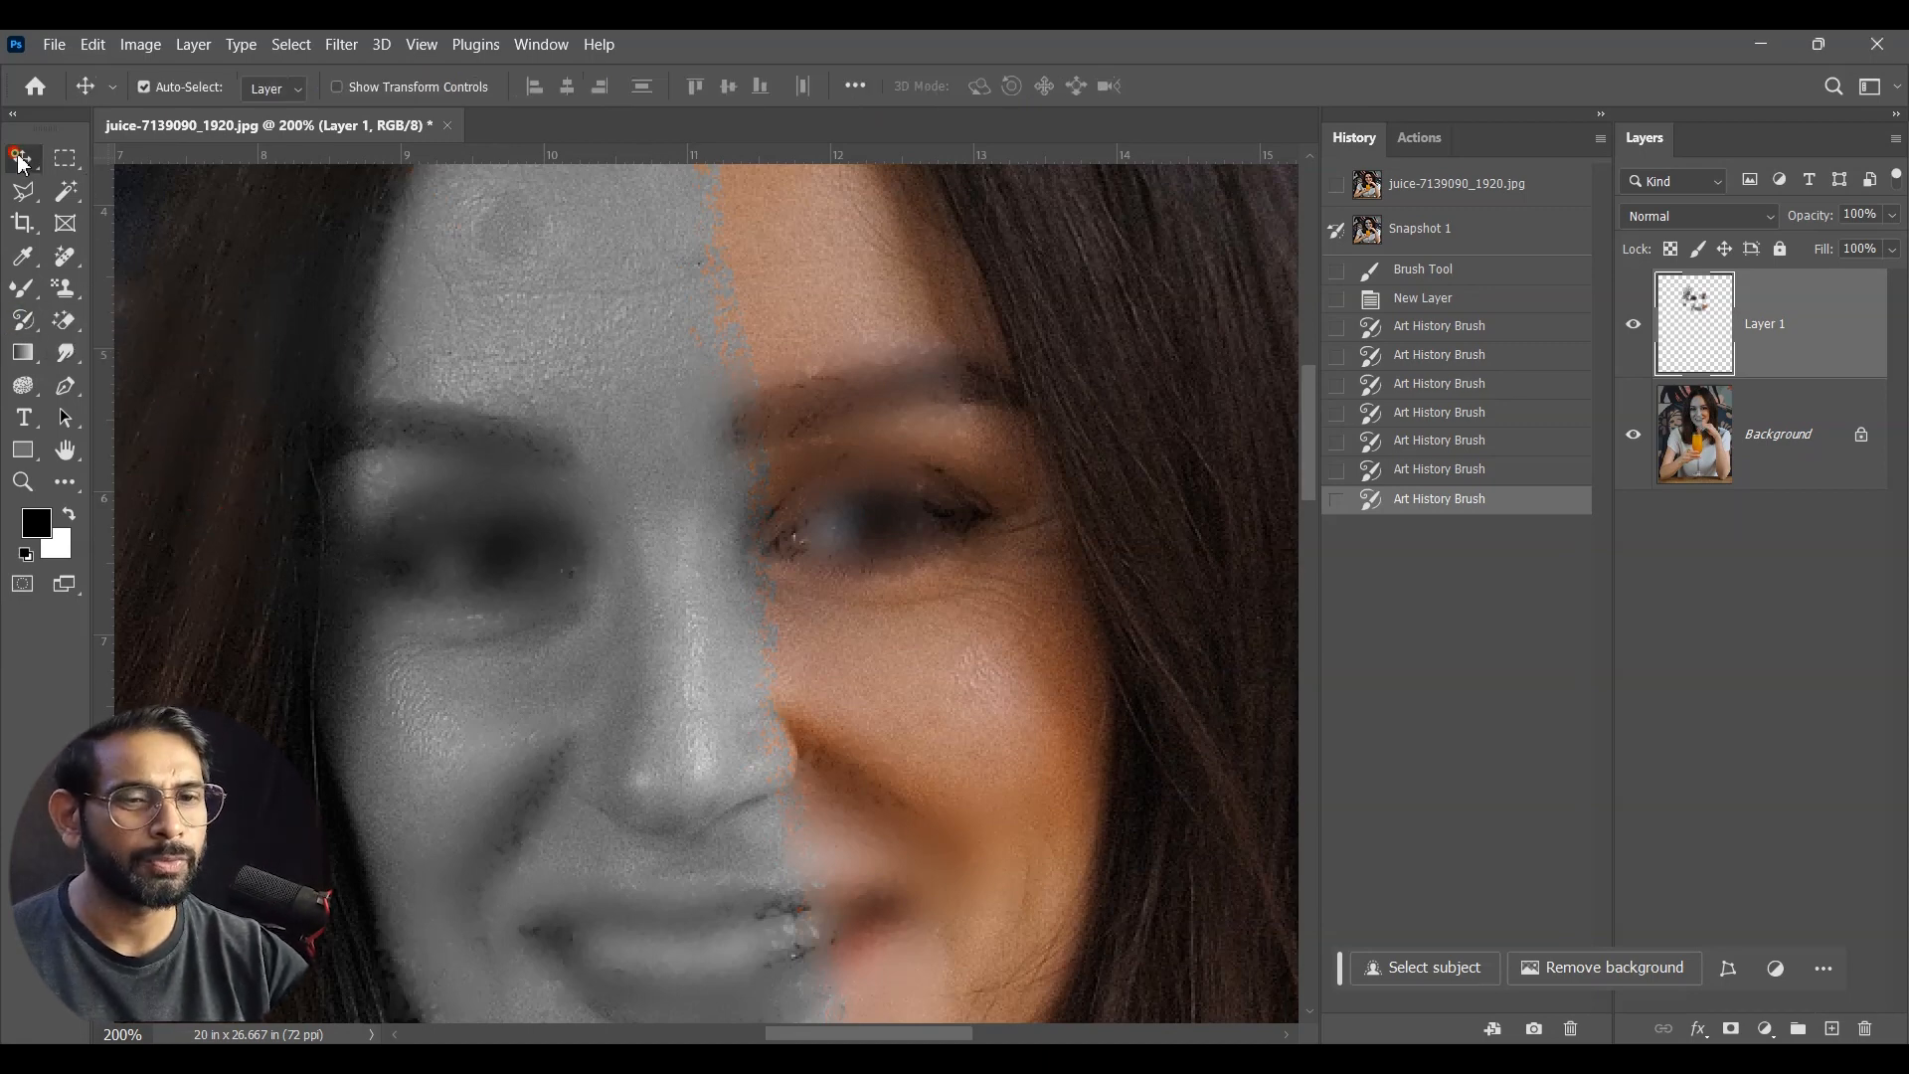